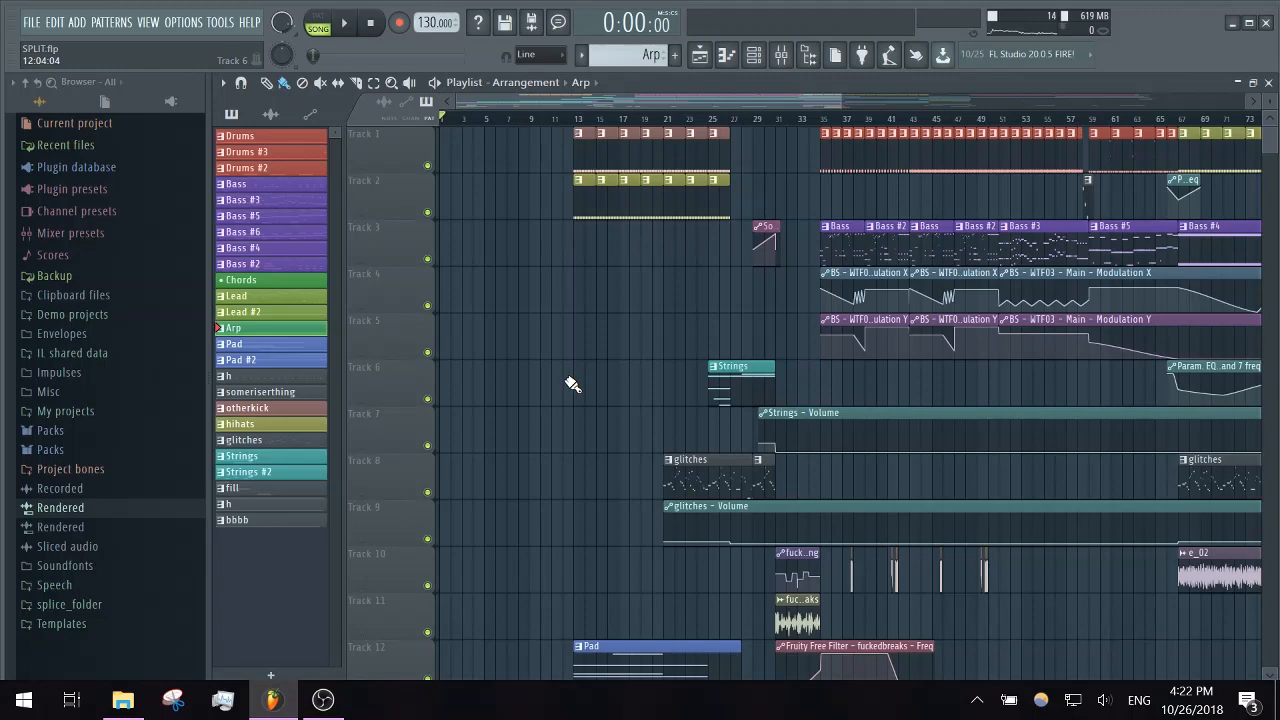
- Inspect the settings of both Clear master RMS effects on the Master mixer track
scroll(572, 384, "down", 3)
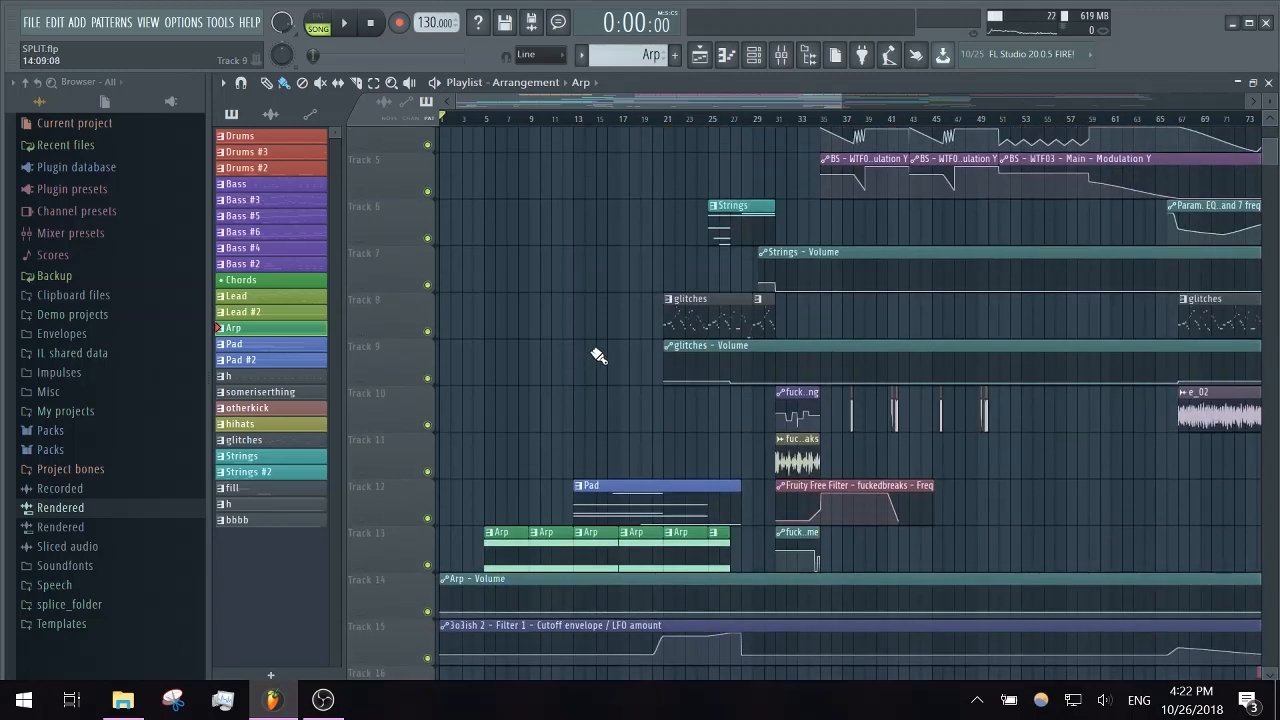
scroll(597, 355, "up", 3)
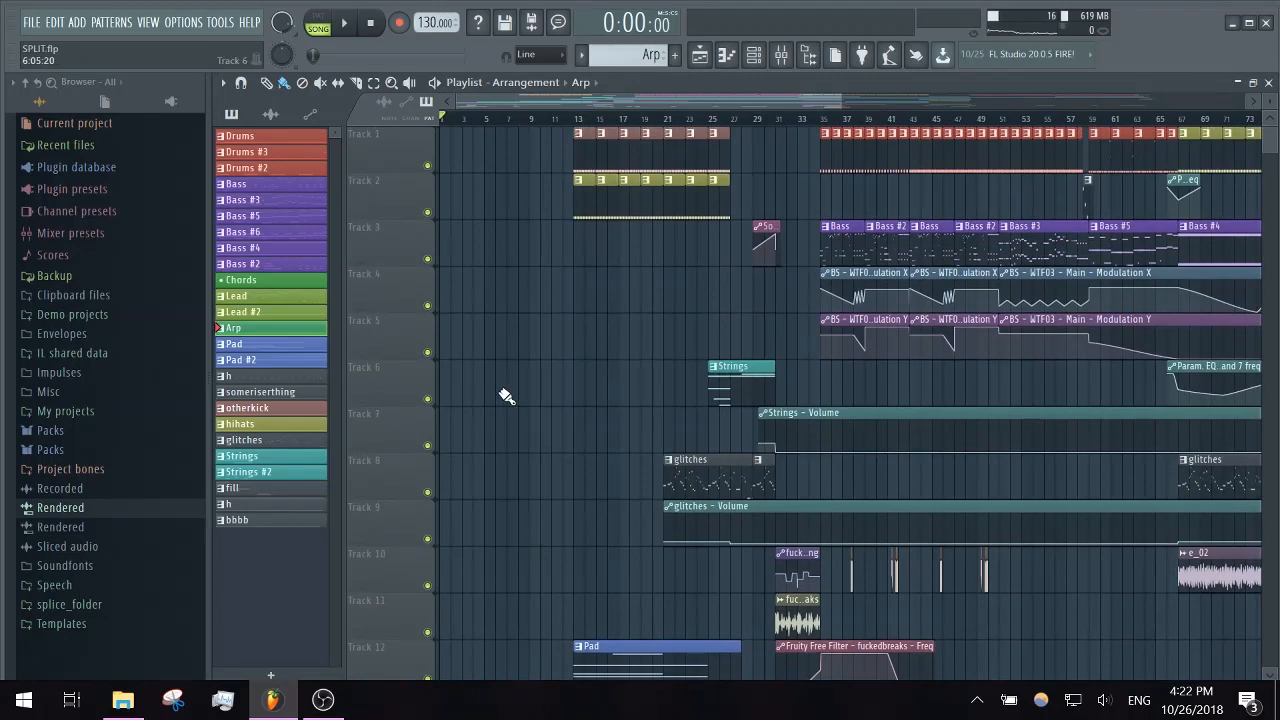
left_click(785, 54)
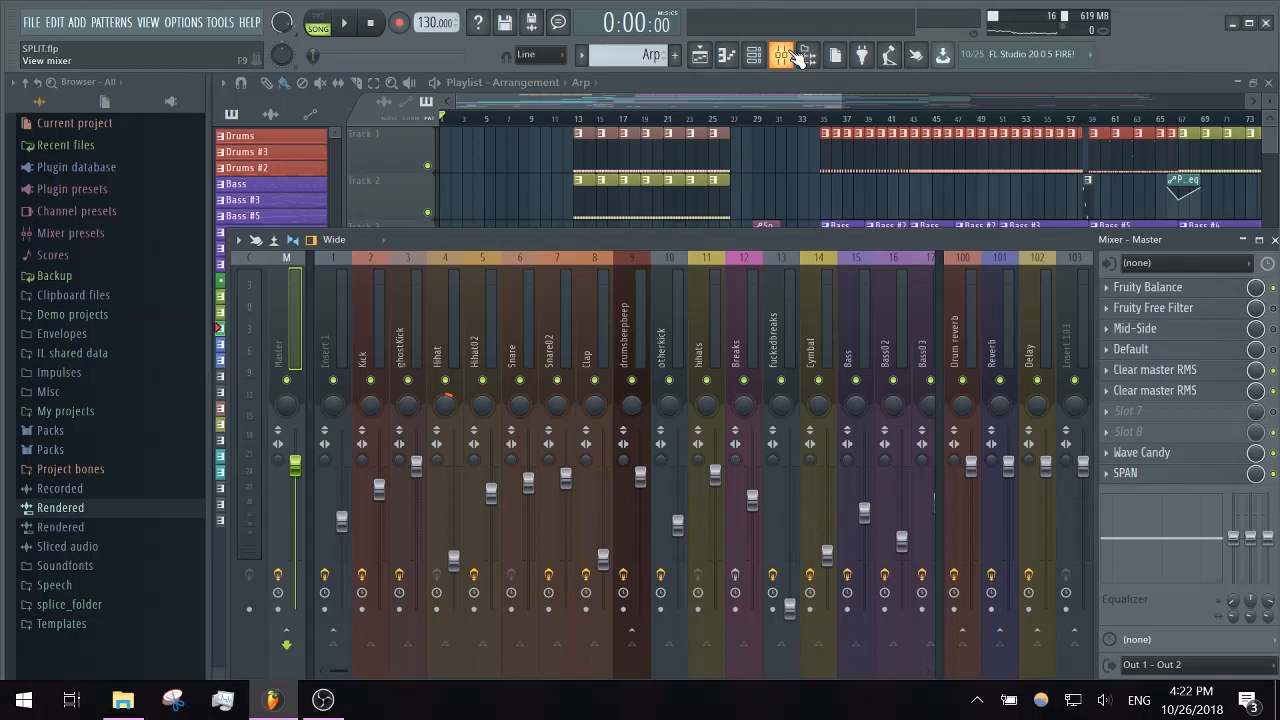
left_click(1163, 386)
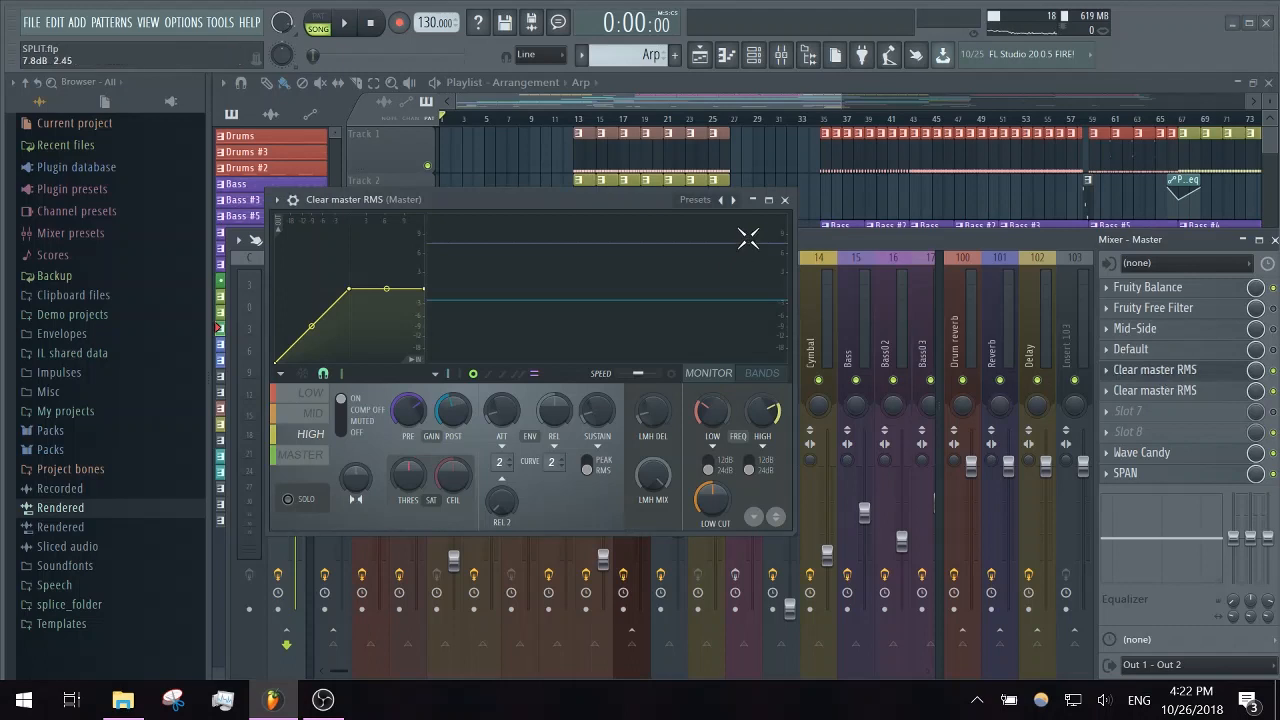
left_click(784, 199)
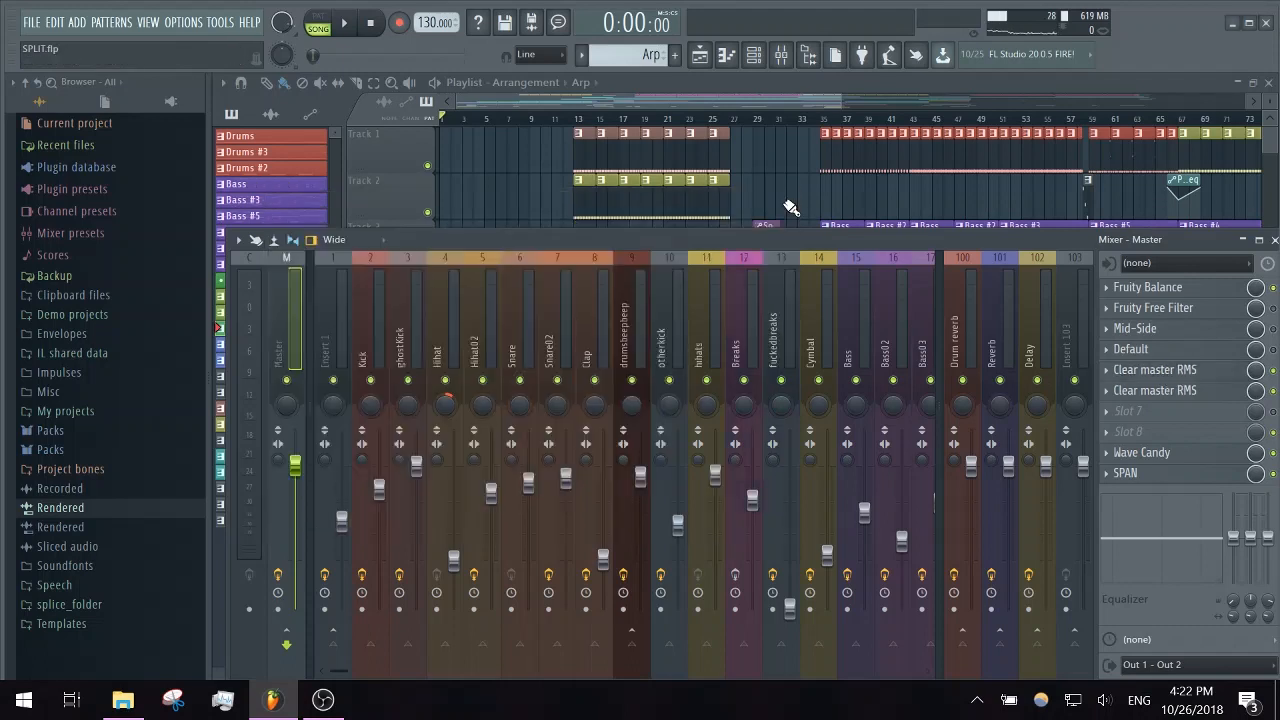
left_click(1185, 393)
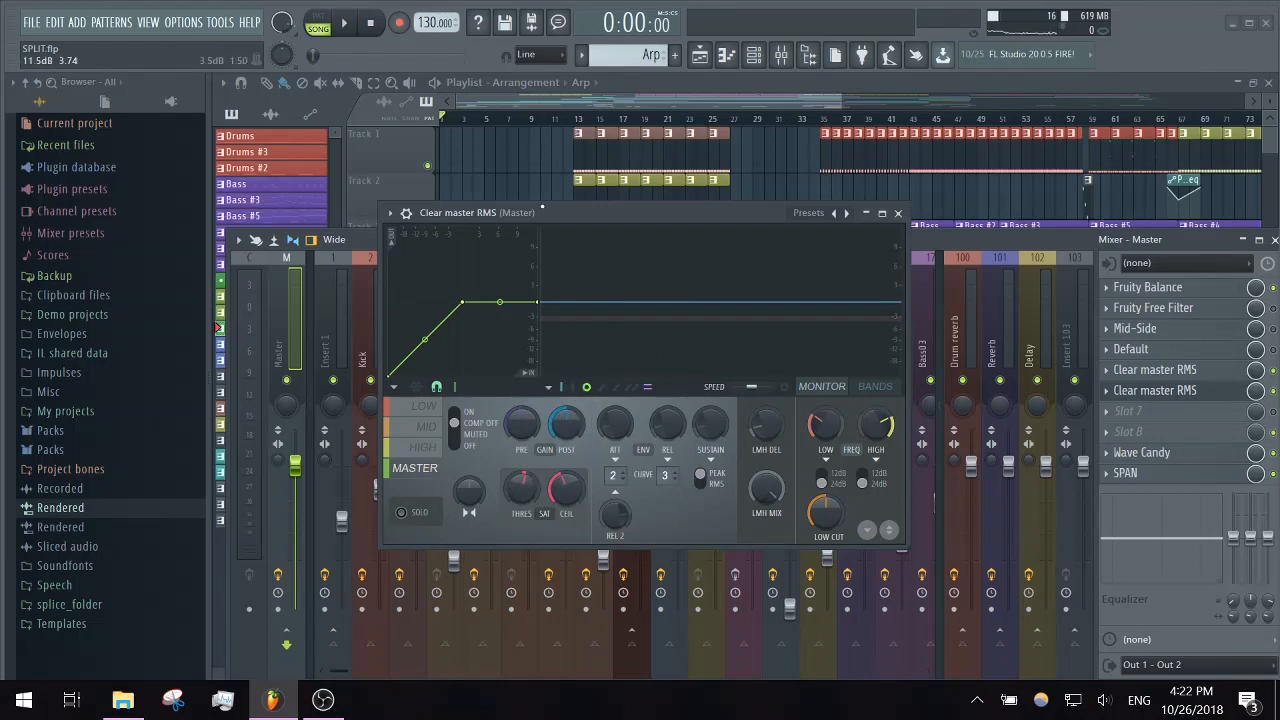
left_click(899, 214)
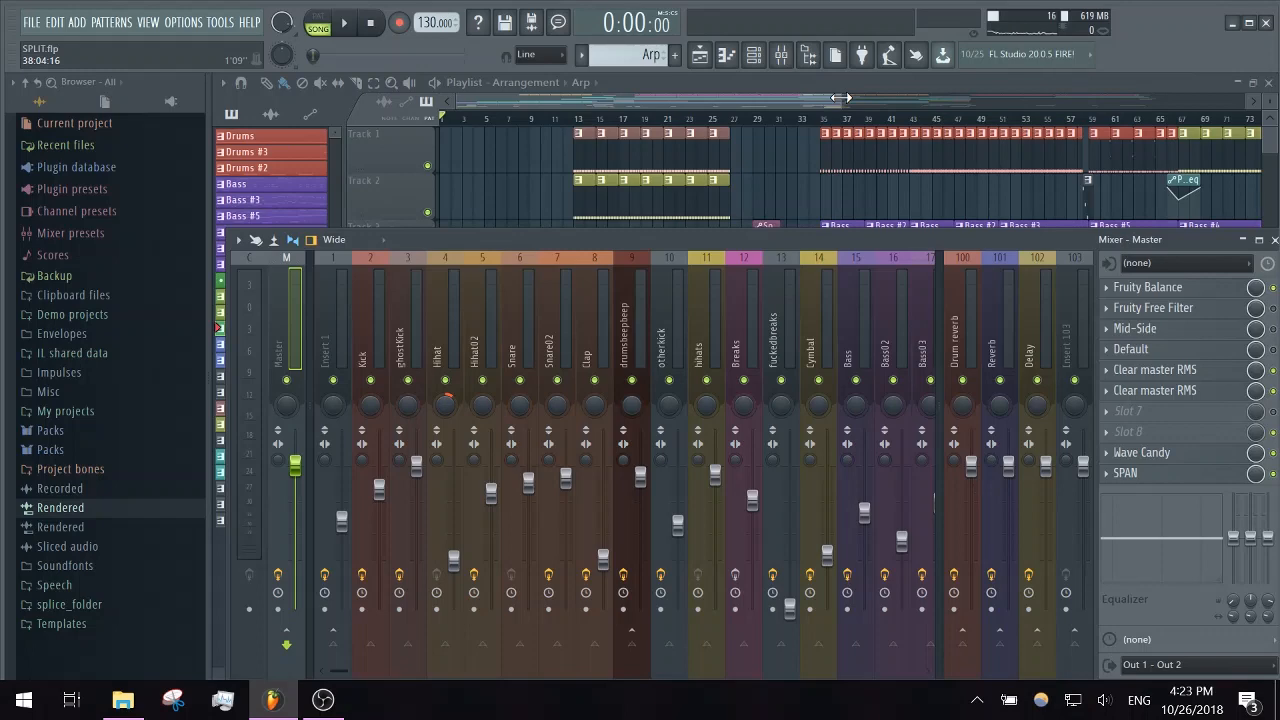
- Play the drop from about bar 36 while monitoring the second Clear master RMS on the Master track, then pause and close both windows
left_click_drag(840, 97, 963, 120)
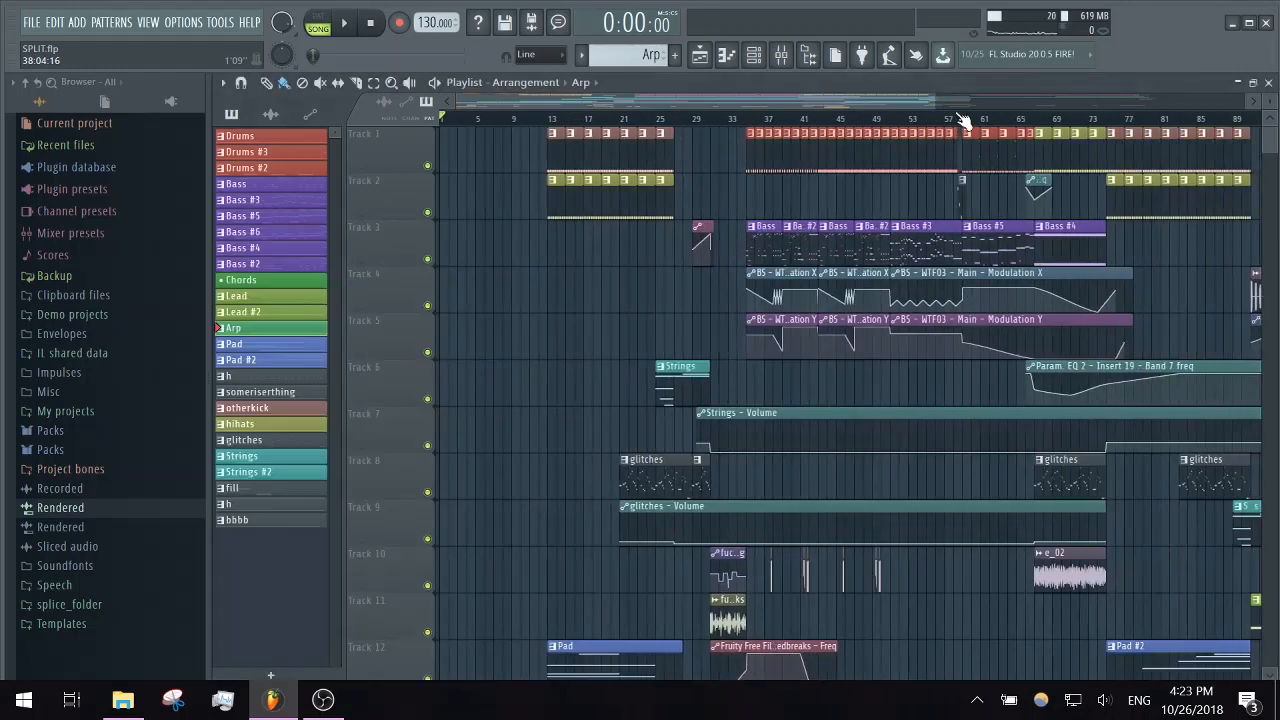
left_click(757, 120)
key("space")
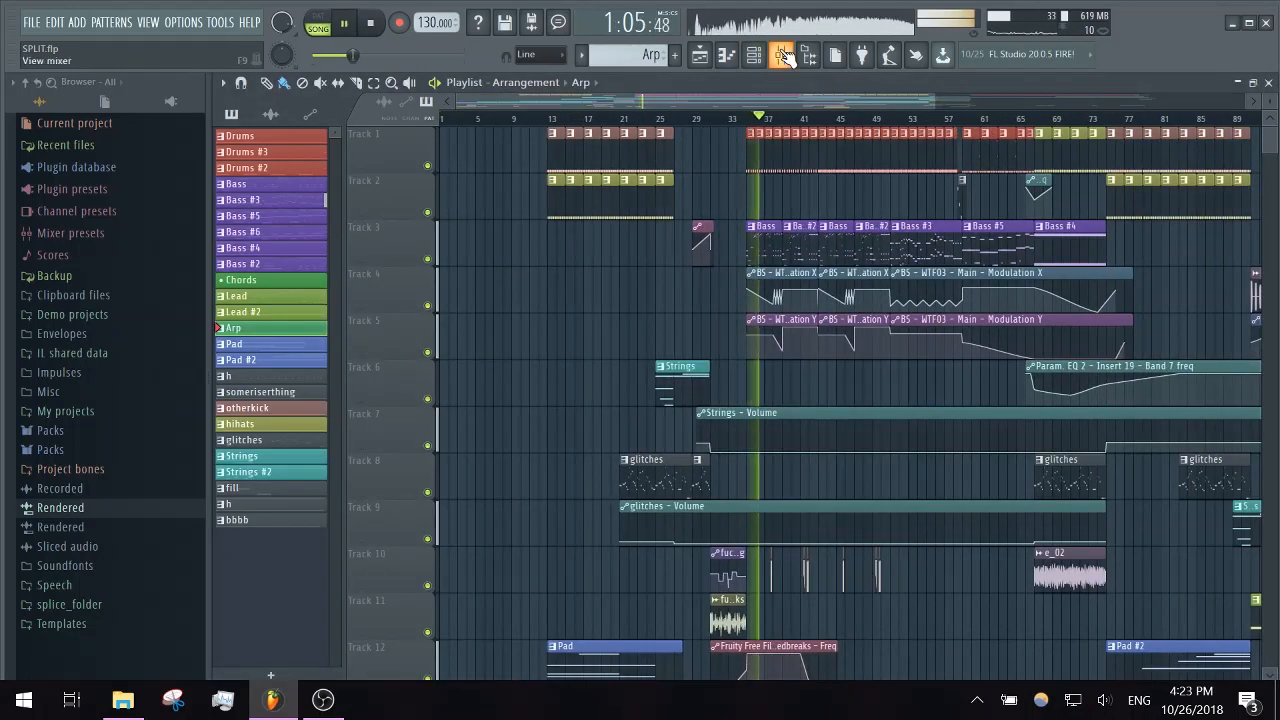
left_click(781, 54)
left_click(1162, 396)
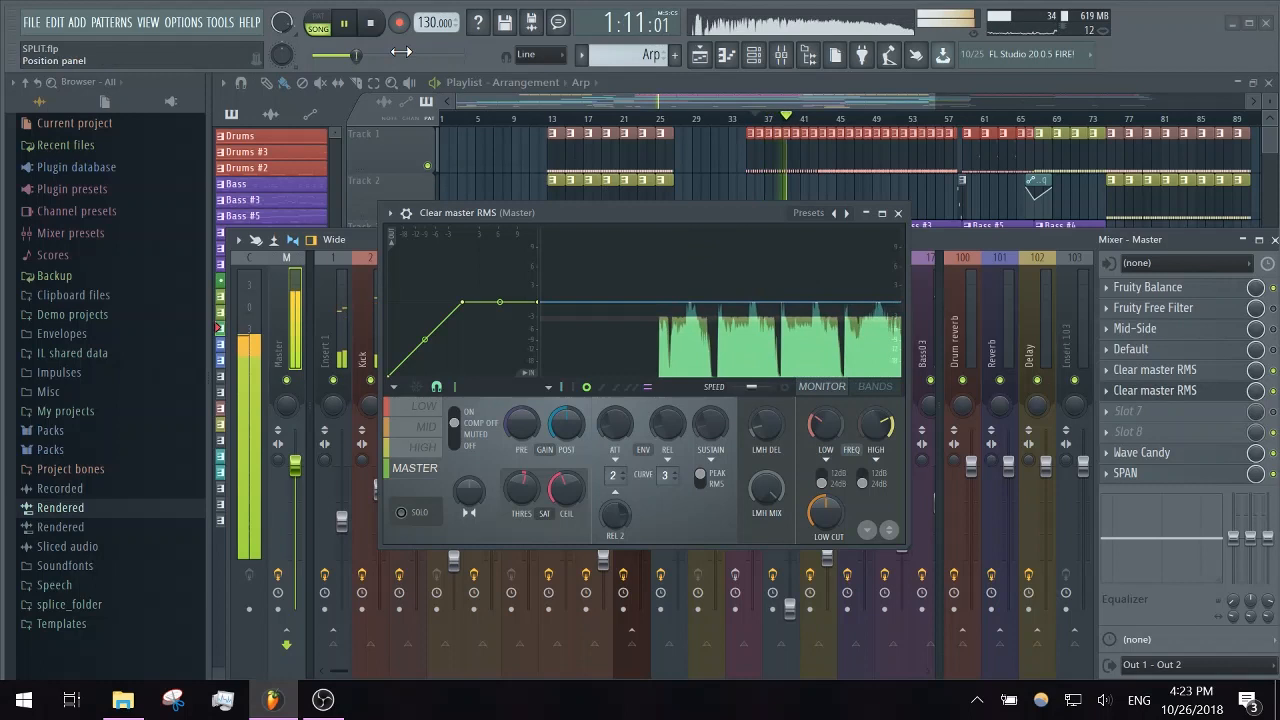
left_click(345, 23)
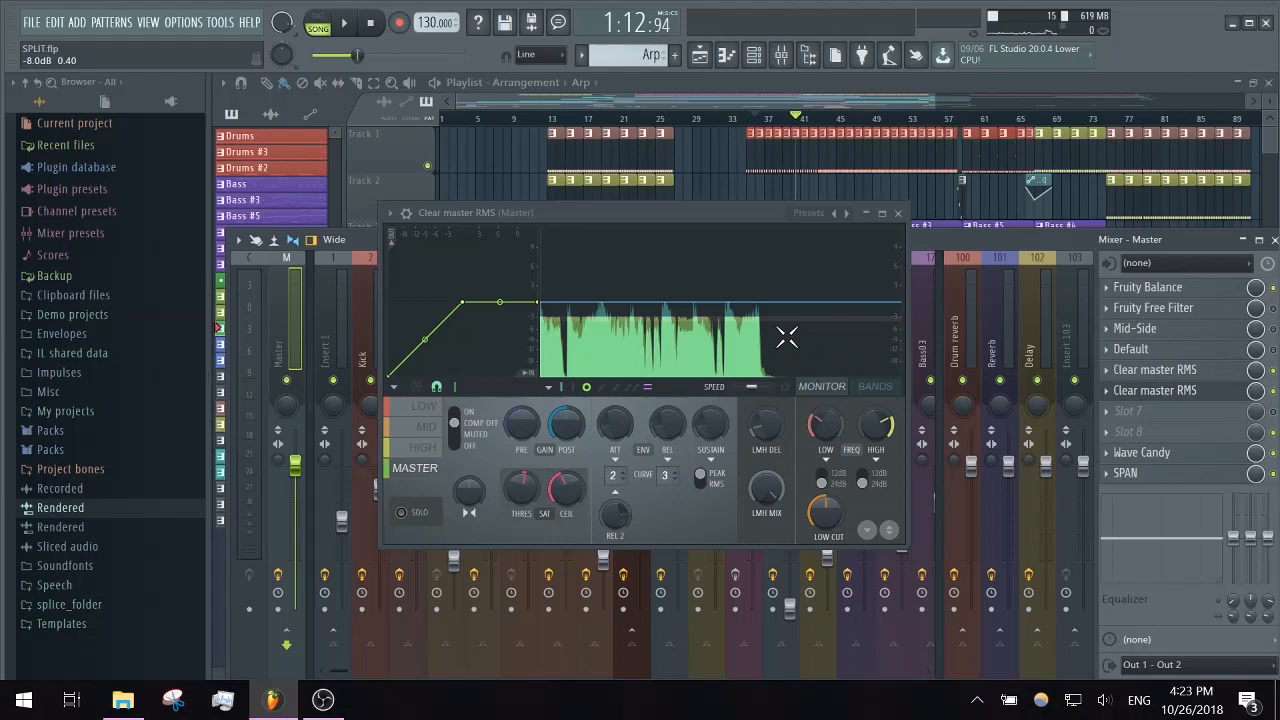
left_click(897, 213)
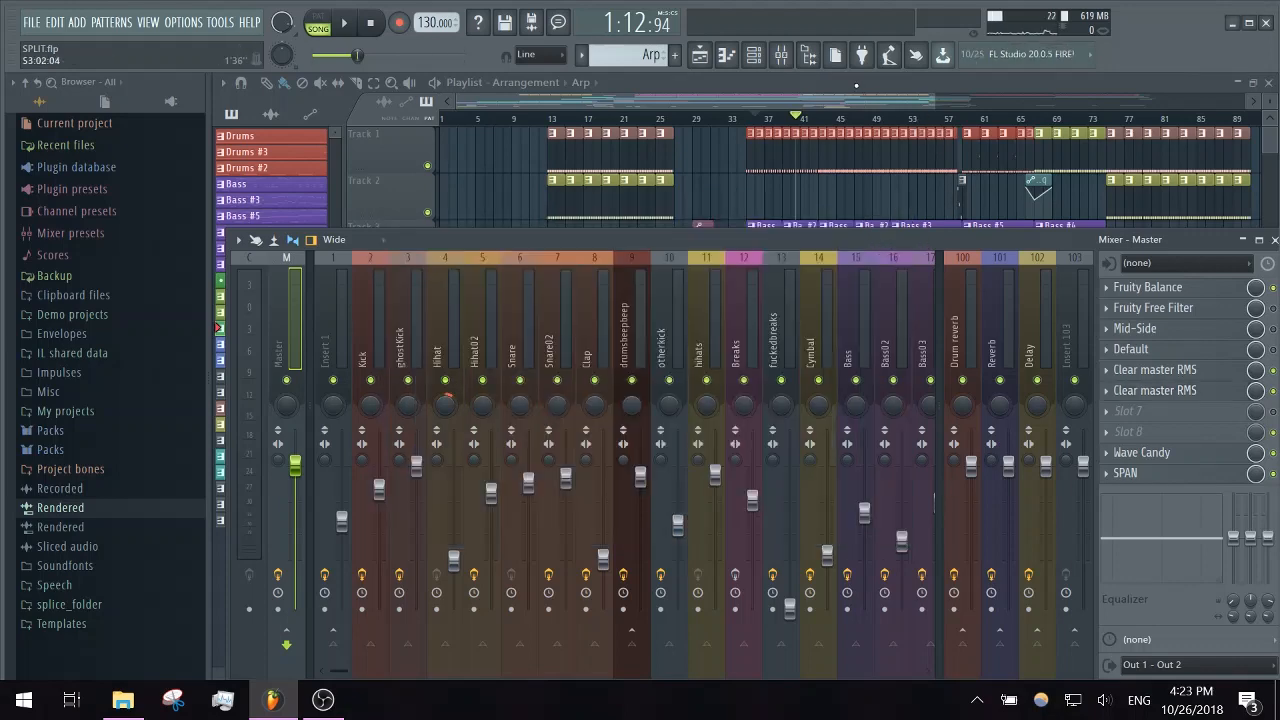
key("F9")
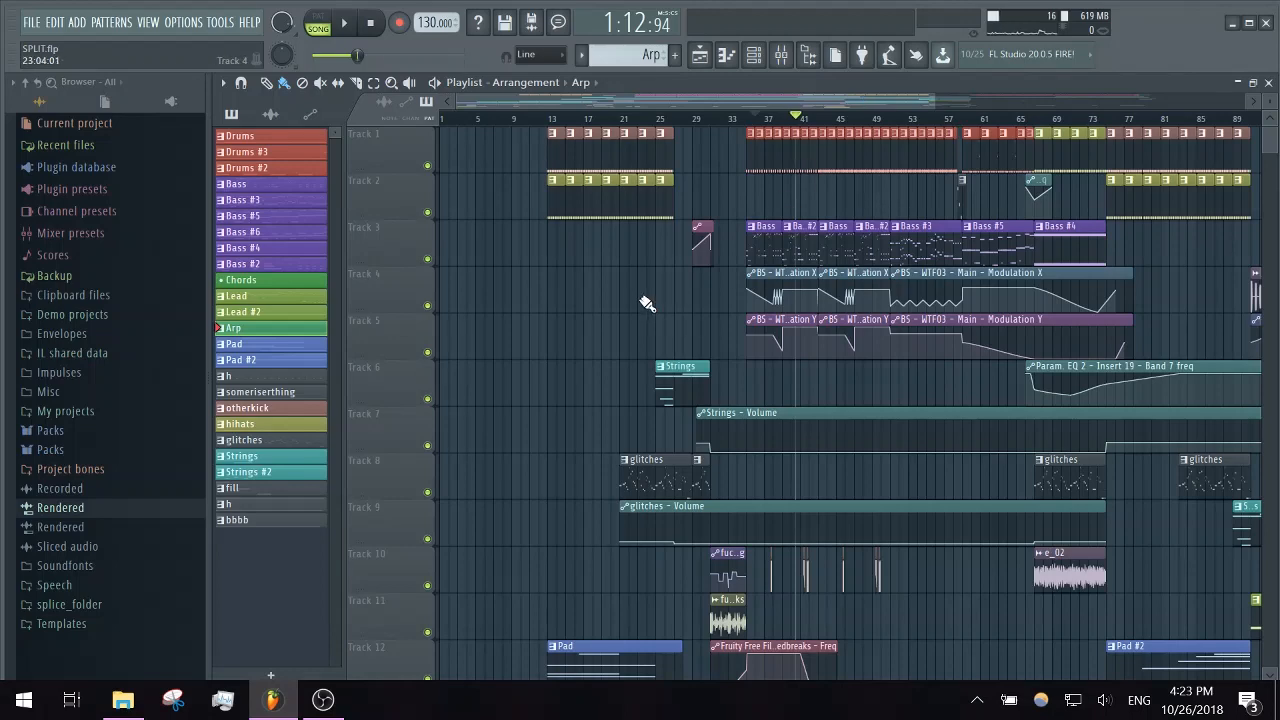
- Review the lower playlist tracks and briefly play the intro from the start of the song
scroll(646, 303, "down", 3)
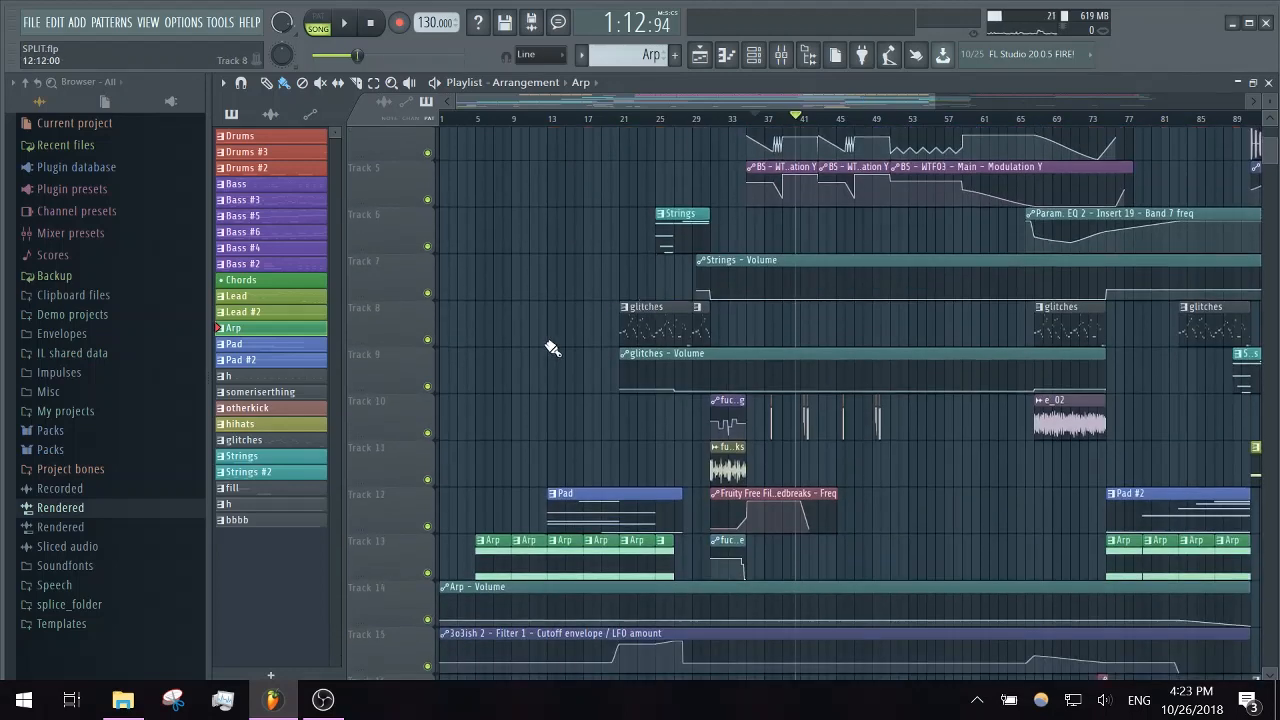
scroll(552, 348, "up", 3)
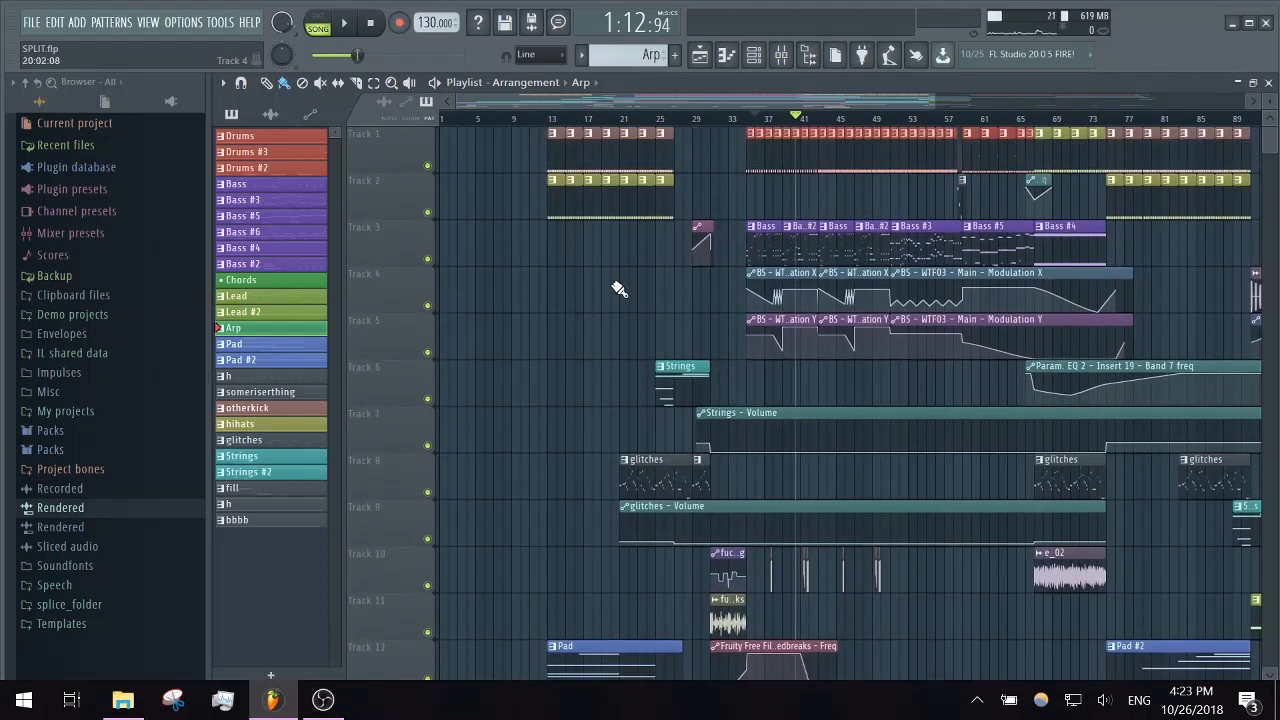
scroll(528, 368, "down", 7)
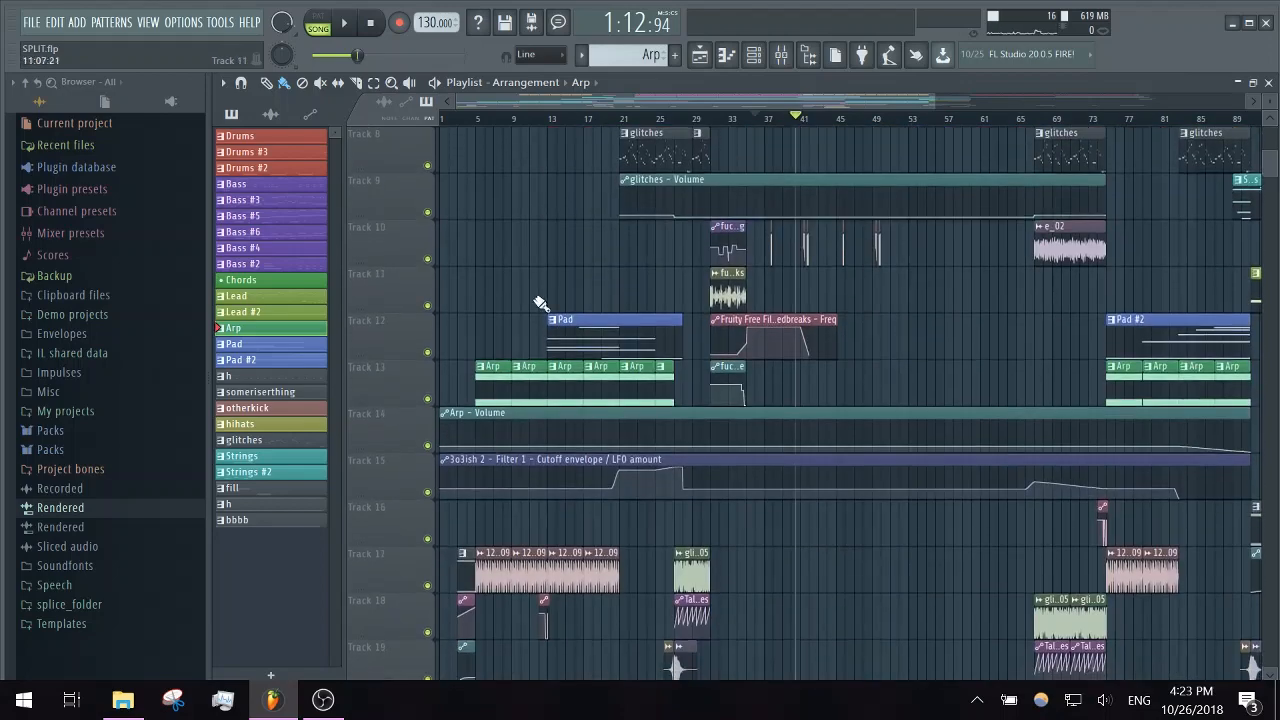
scroll(515, 256, "down", 5)
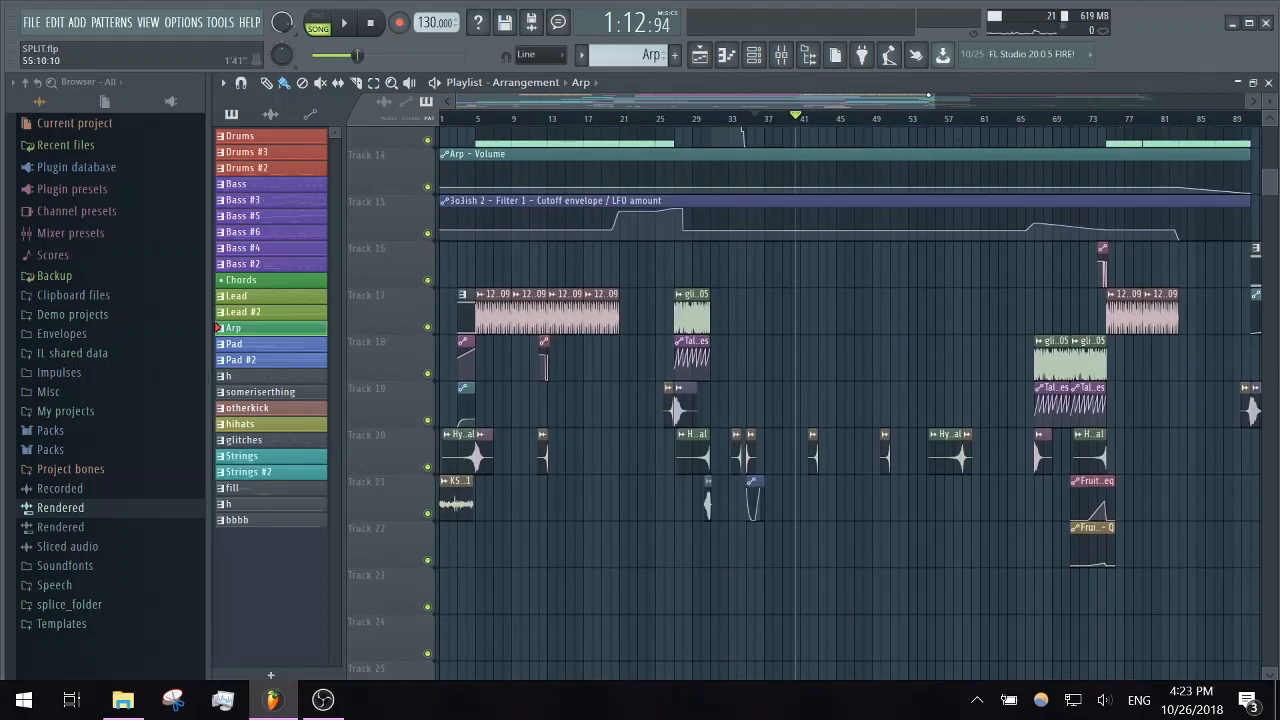
left_click_drag(936, 102, 580, 108)
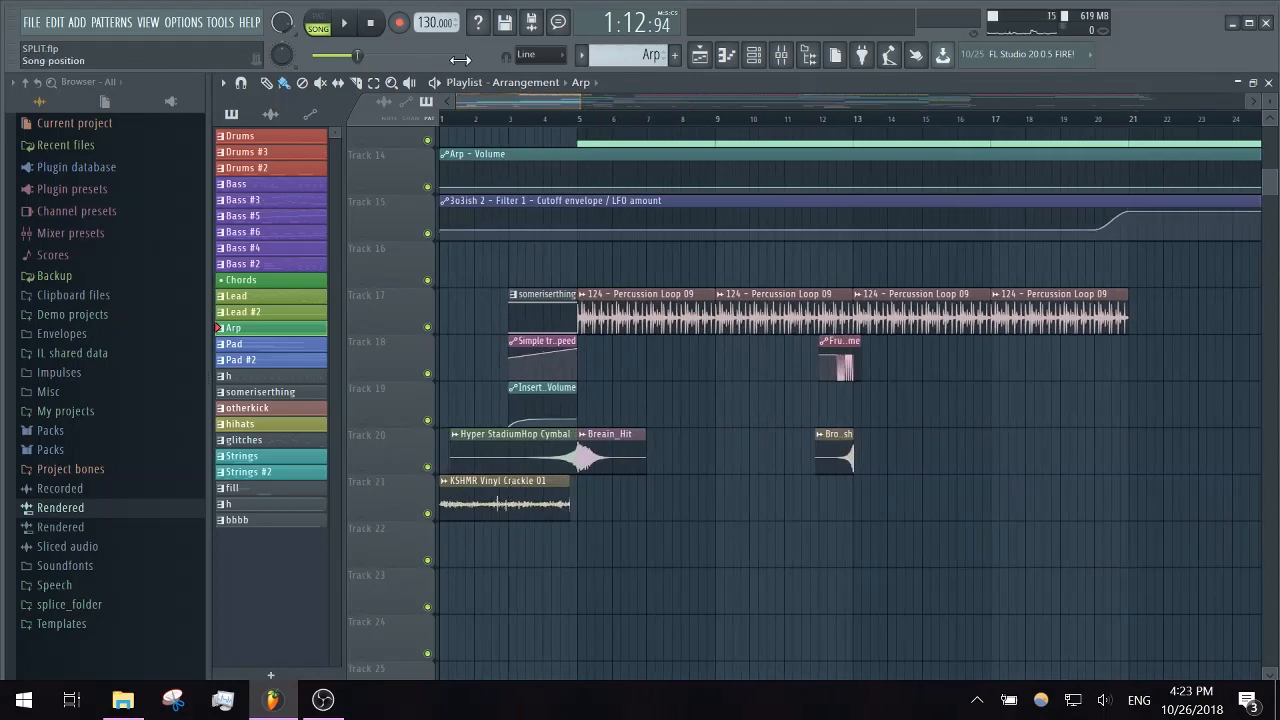
left_click(456, 126)
left_click_drag(456, 128, 438, 131)
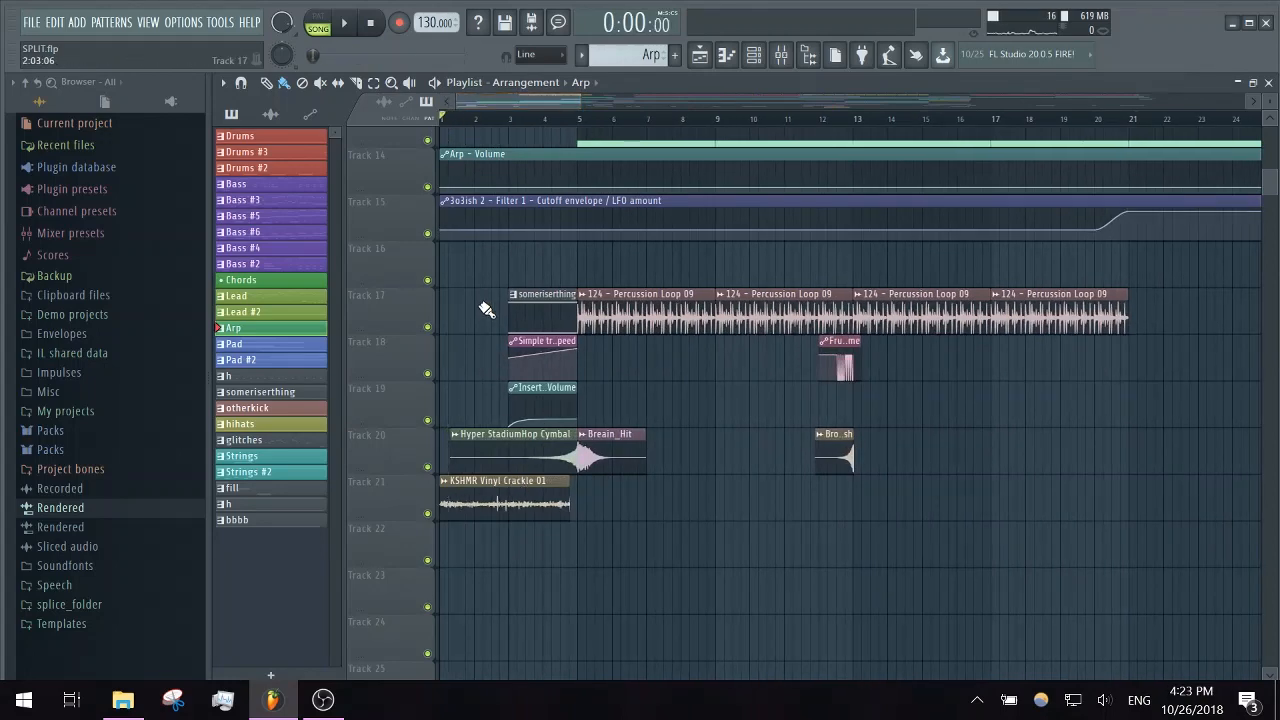
key("space")
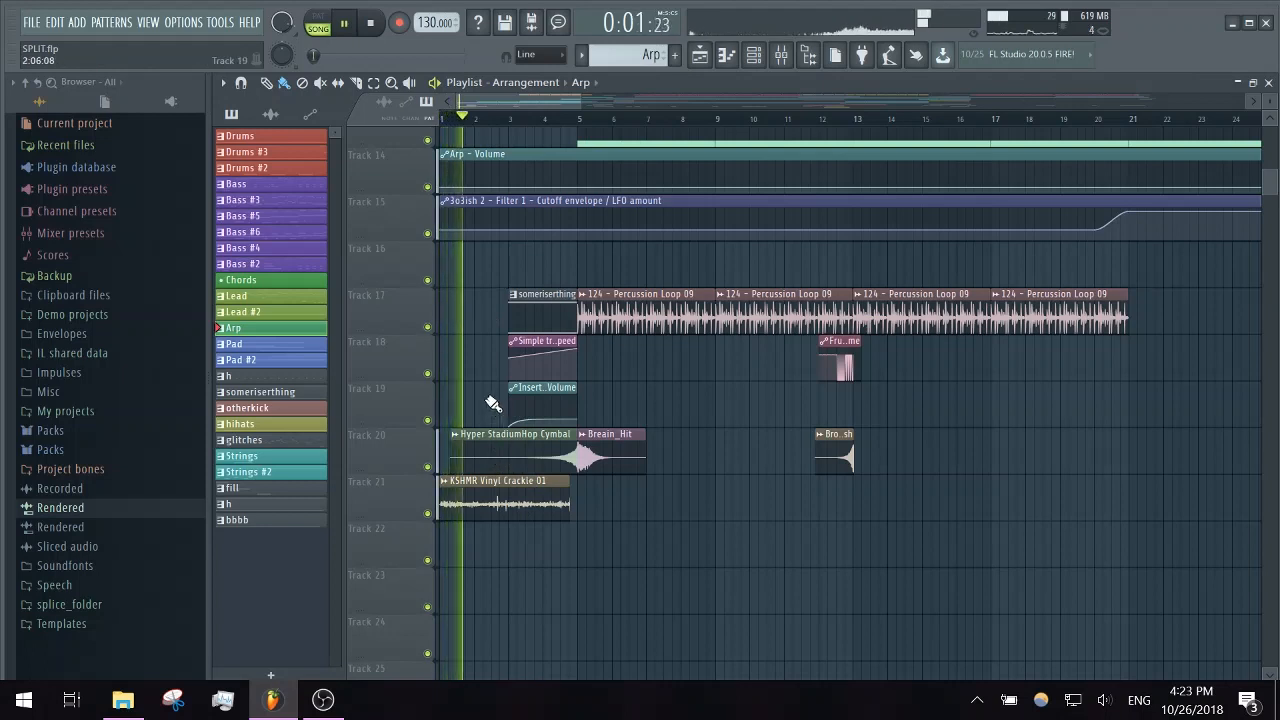
key("space")
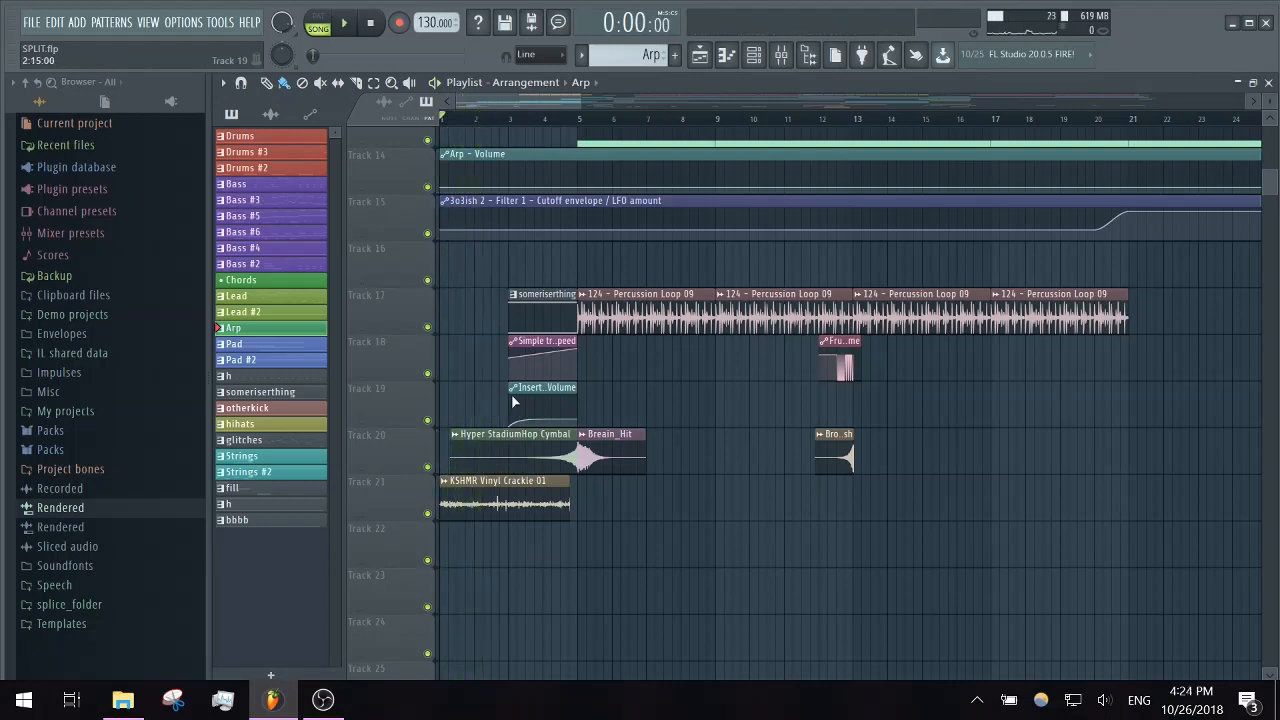
left_click(786, 57)
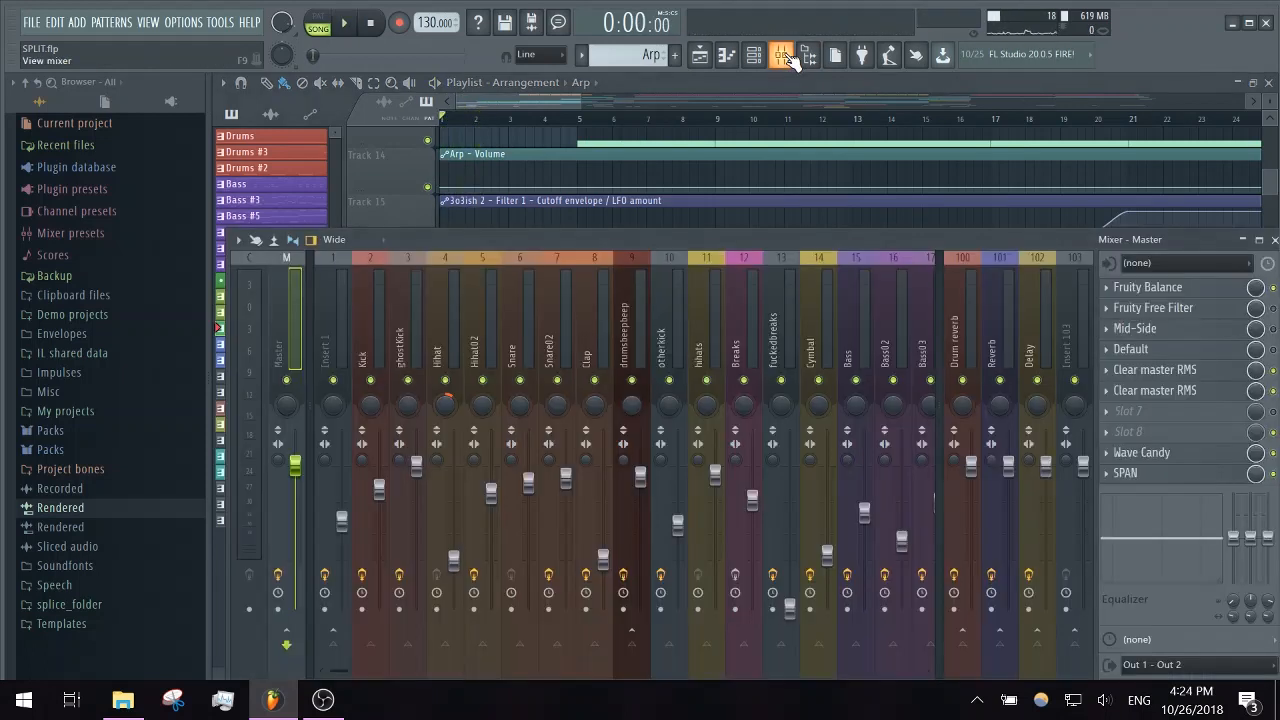
left_click(781, 60)
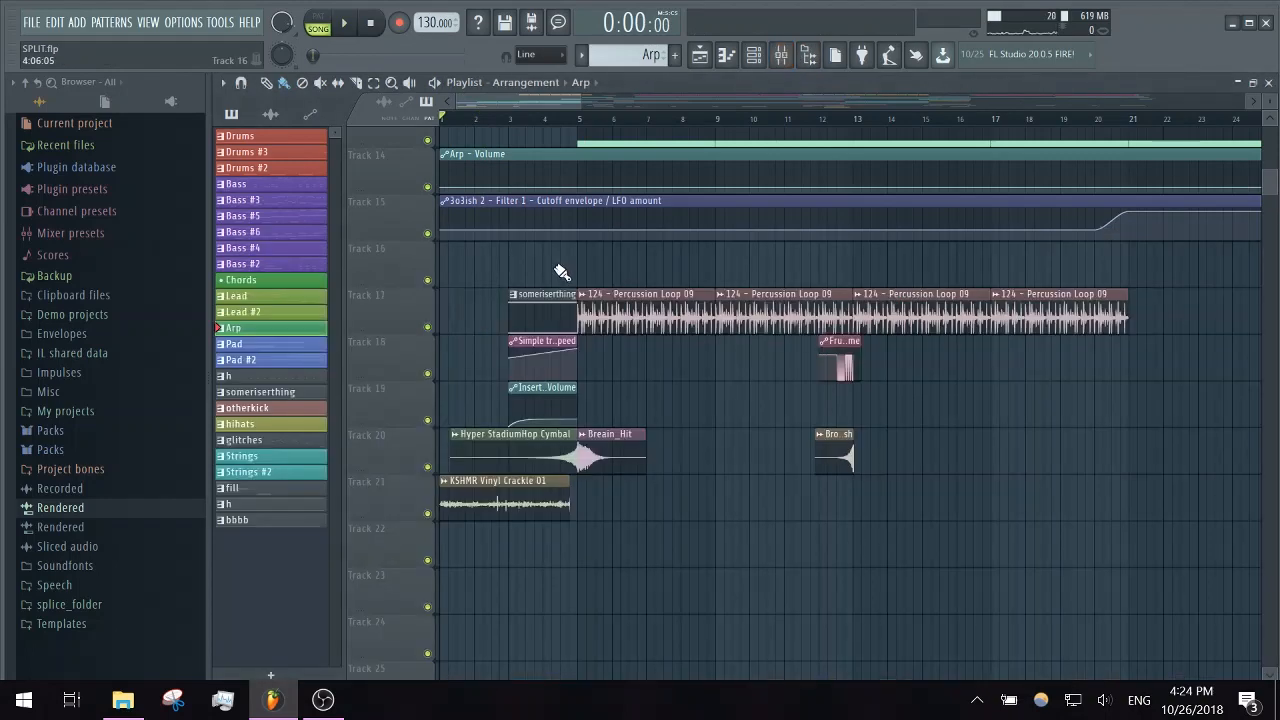
scroll(562, 272, "up", 4)
scroll(560, 272, "down", 4)
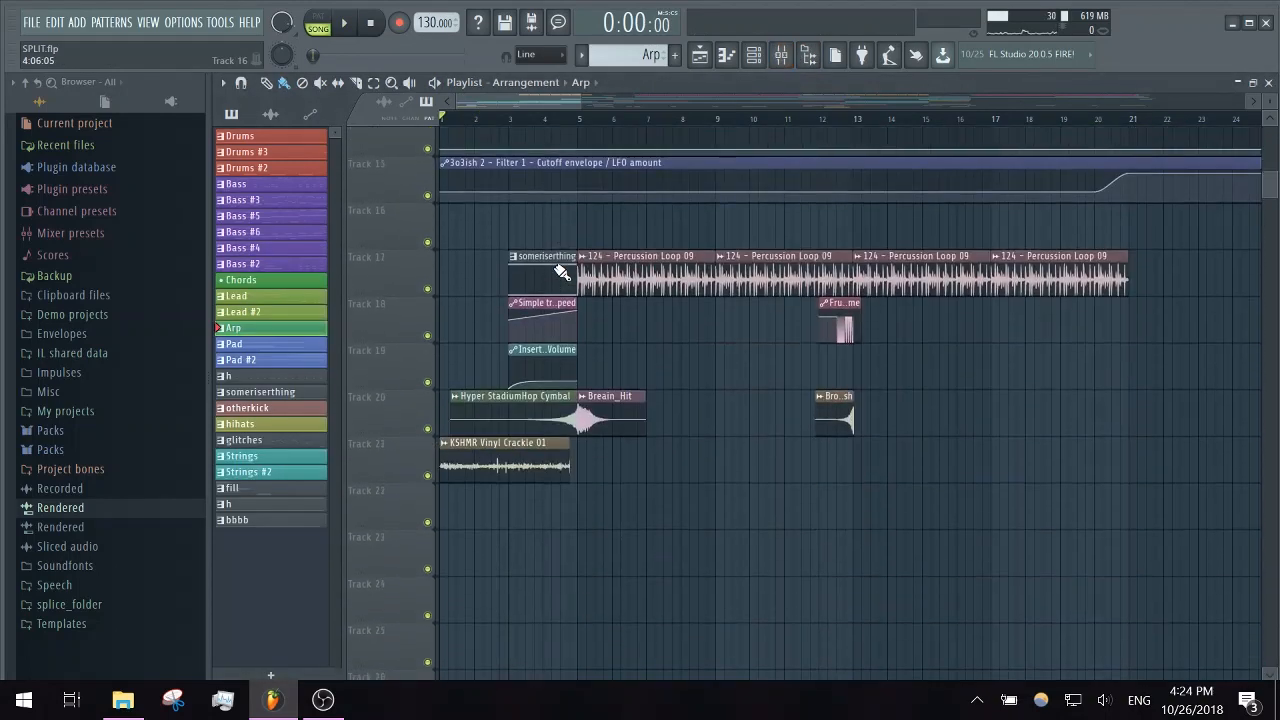
- Solo Track 17, re-enable Tracks 18 and 19 alongside it, and listen to the riser from bar 3
right_click(427, 287)
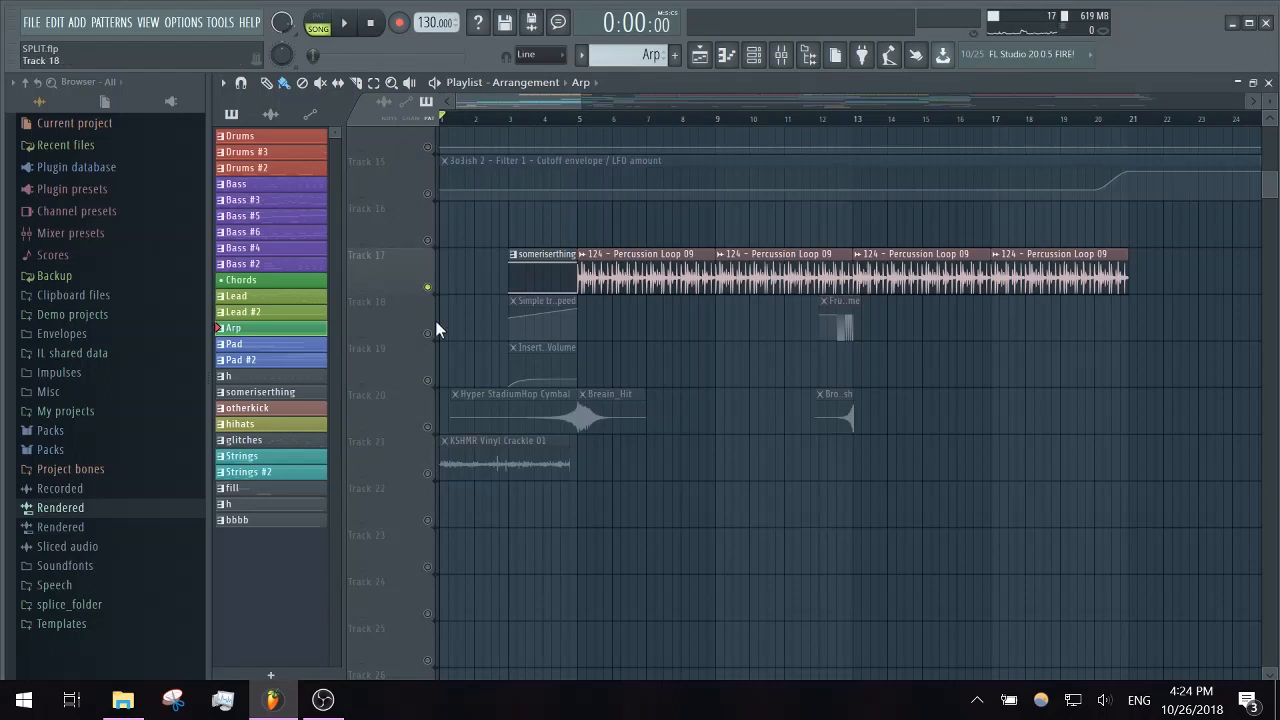
left_click(427, 333)
left_click(517, 118)
left_click(508, 118)
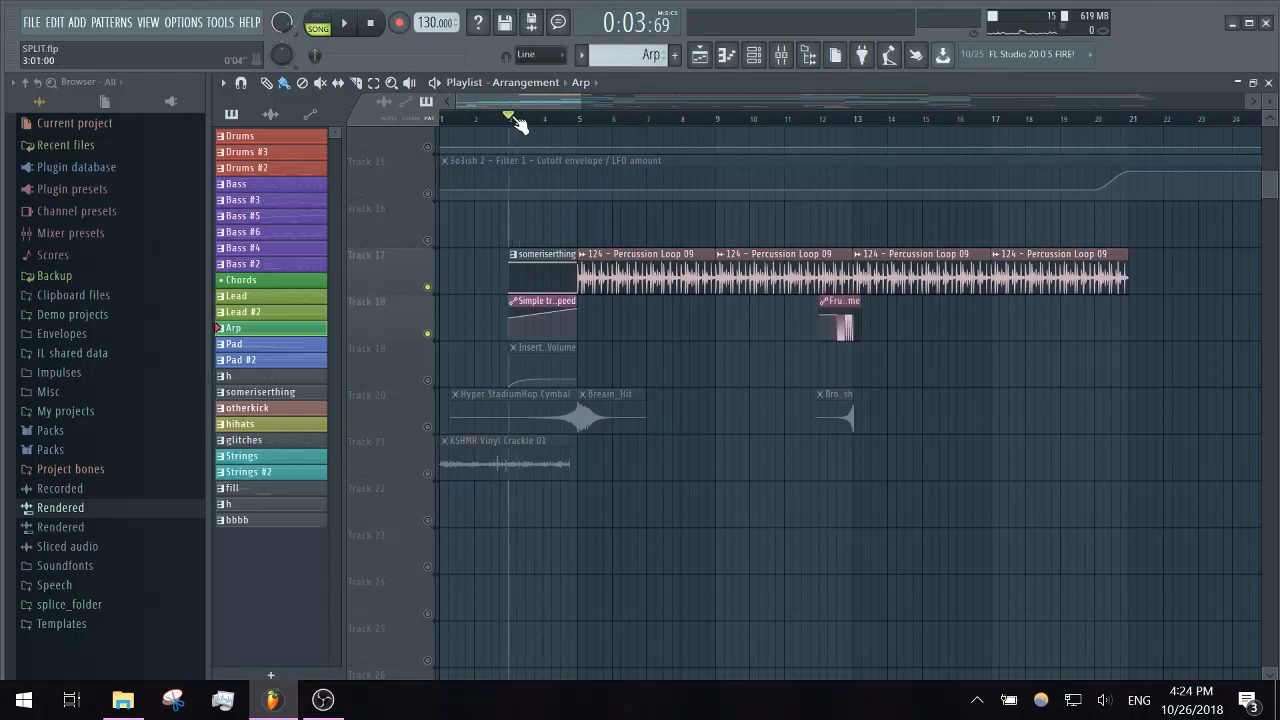
key("space")
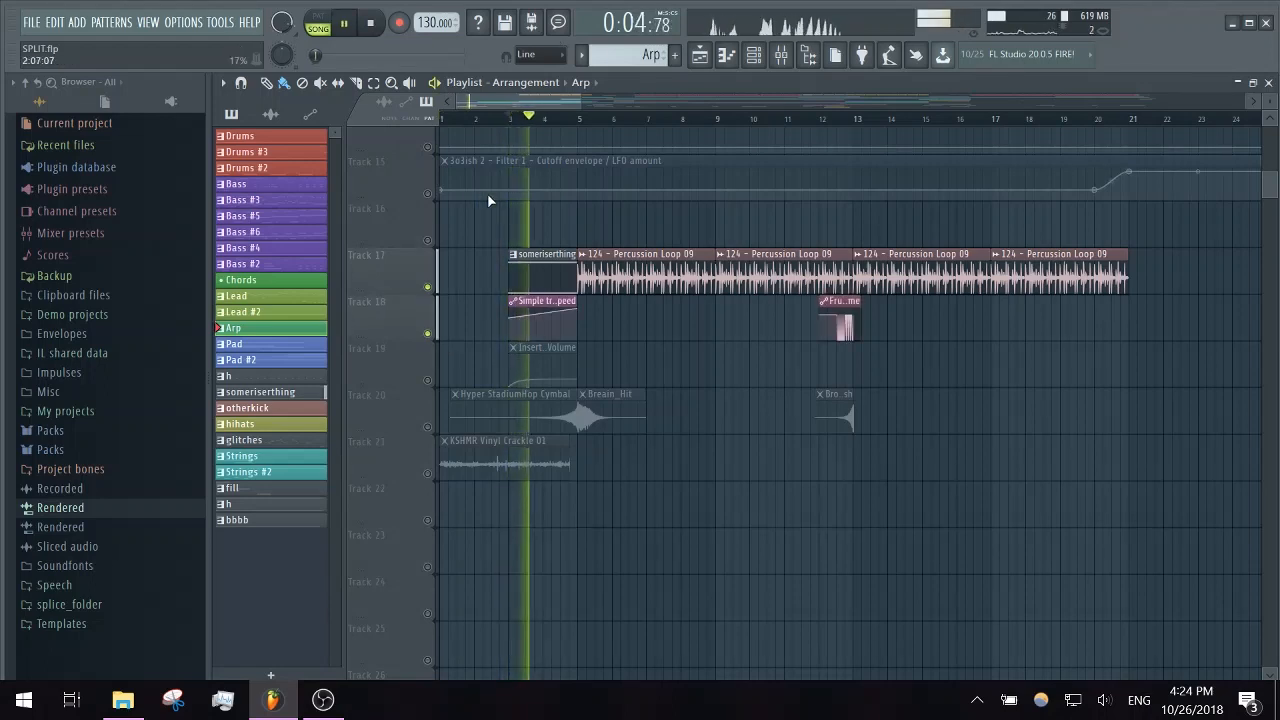
left_click(428, 381)
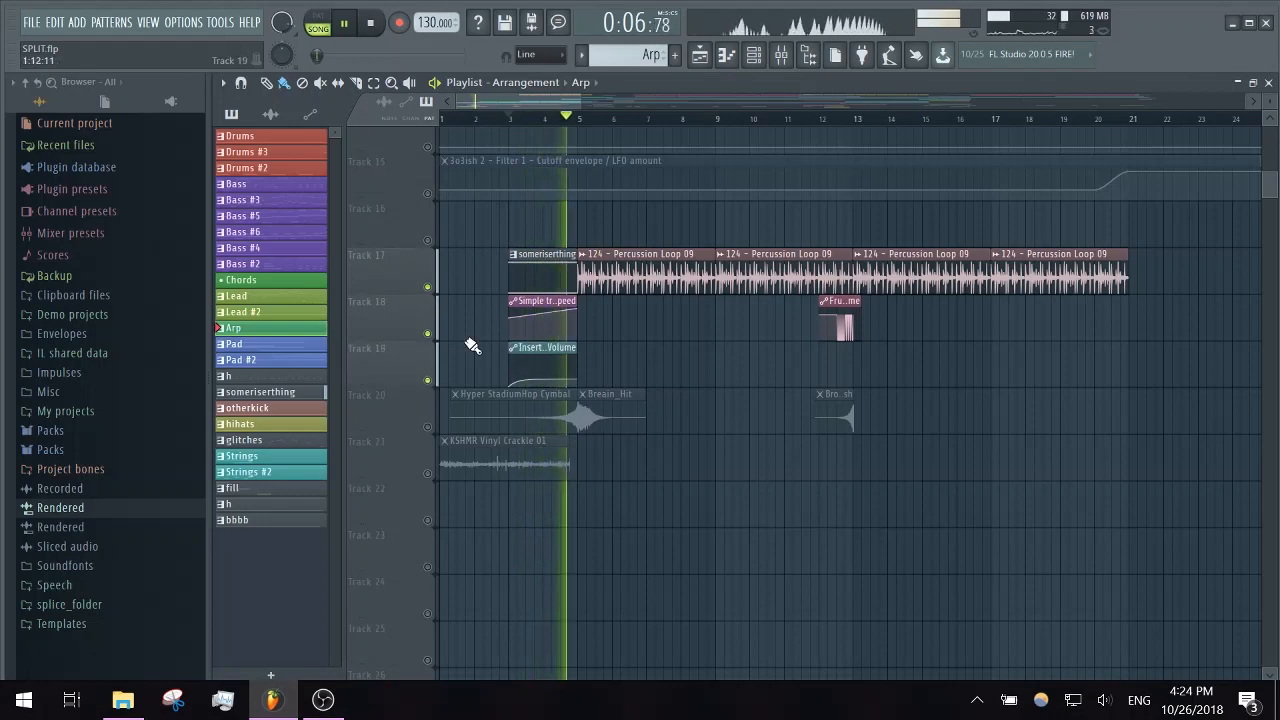
key("space")
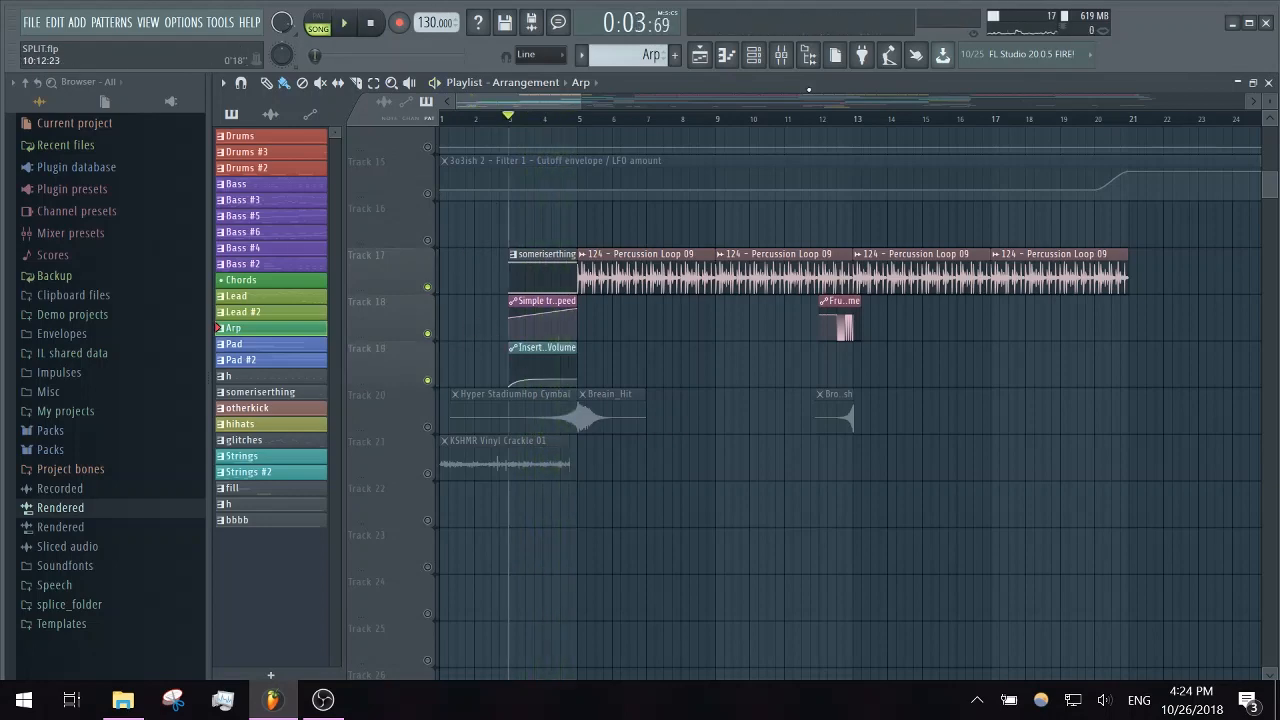
- Open the riser's Default synth from the channel rack and examine its operator 1, 2 and 3 settings
left_click(756, 55)
left_click(335, 272)
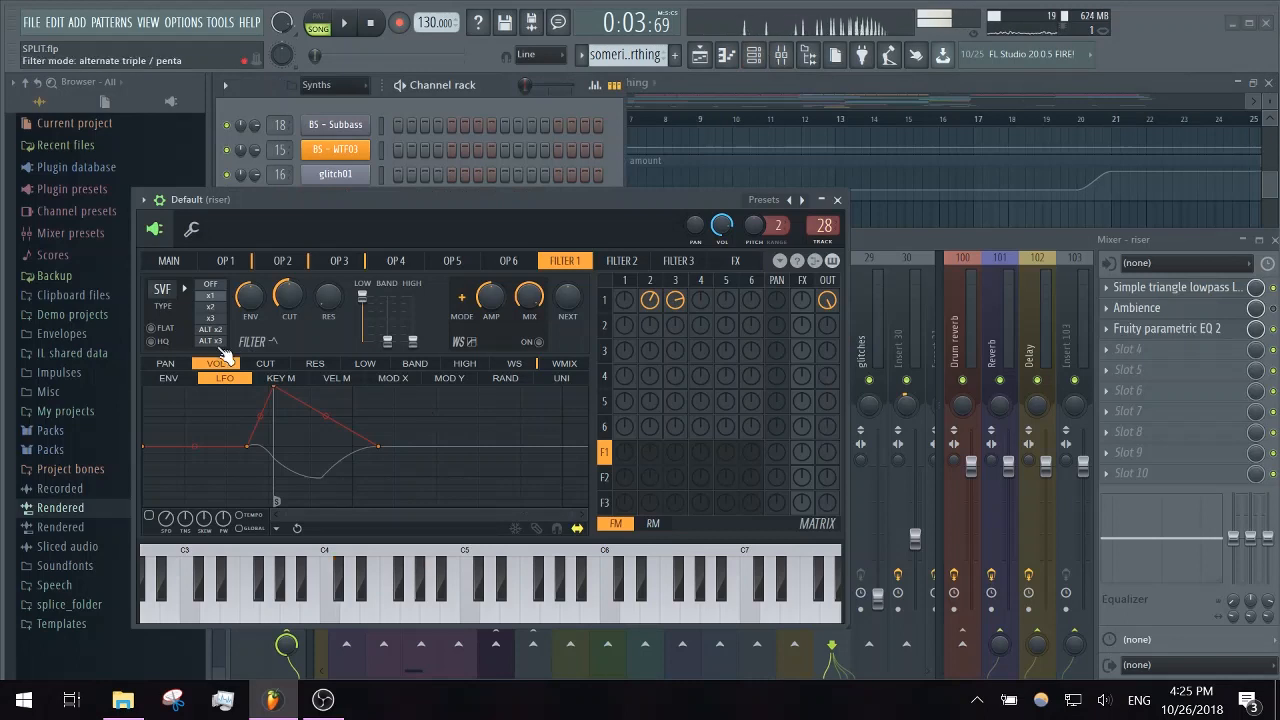
left_click(231, 261)
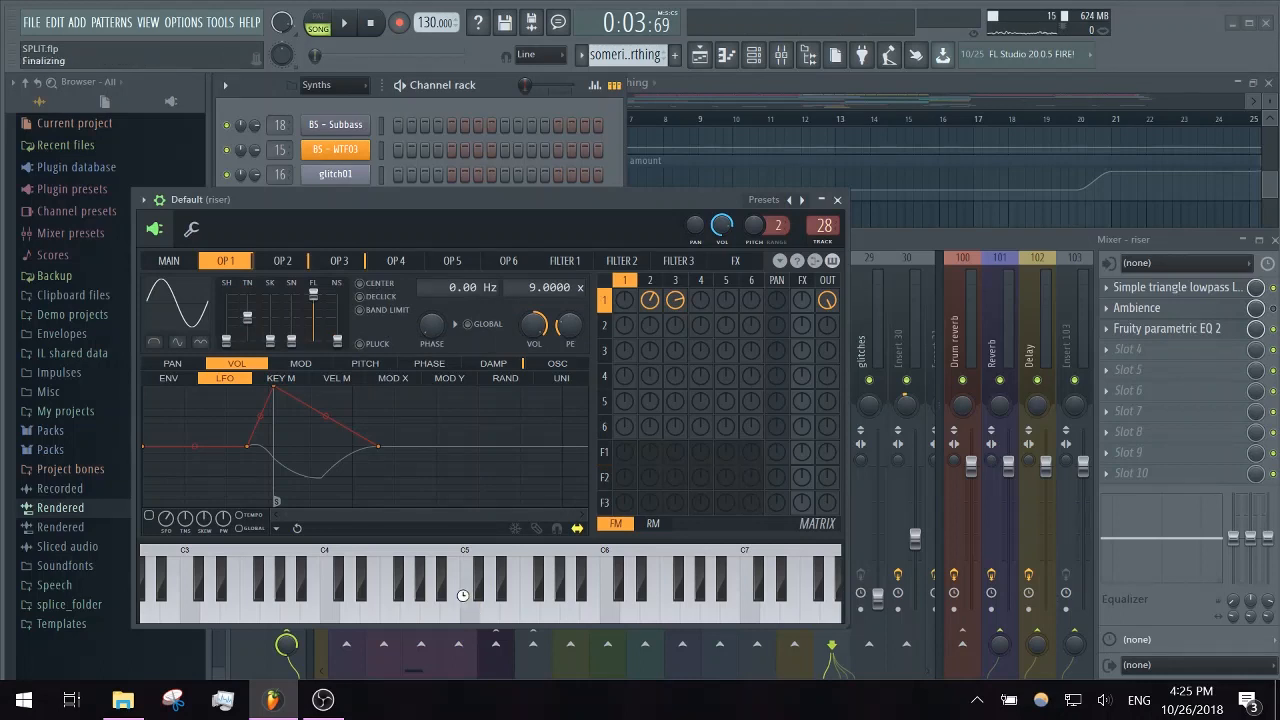
left_click(298, 268)
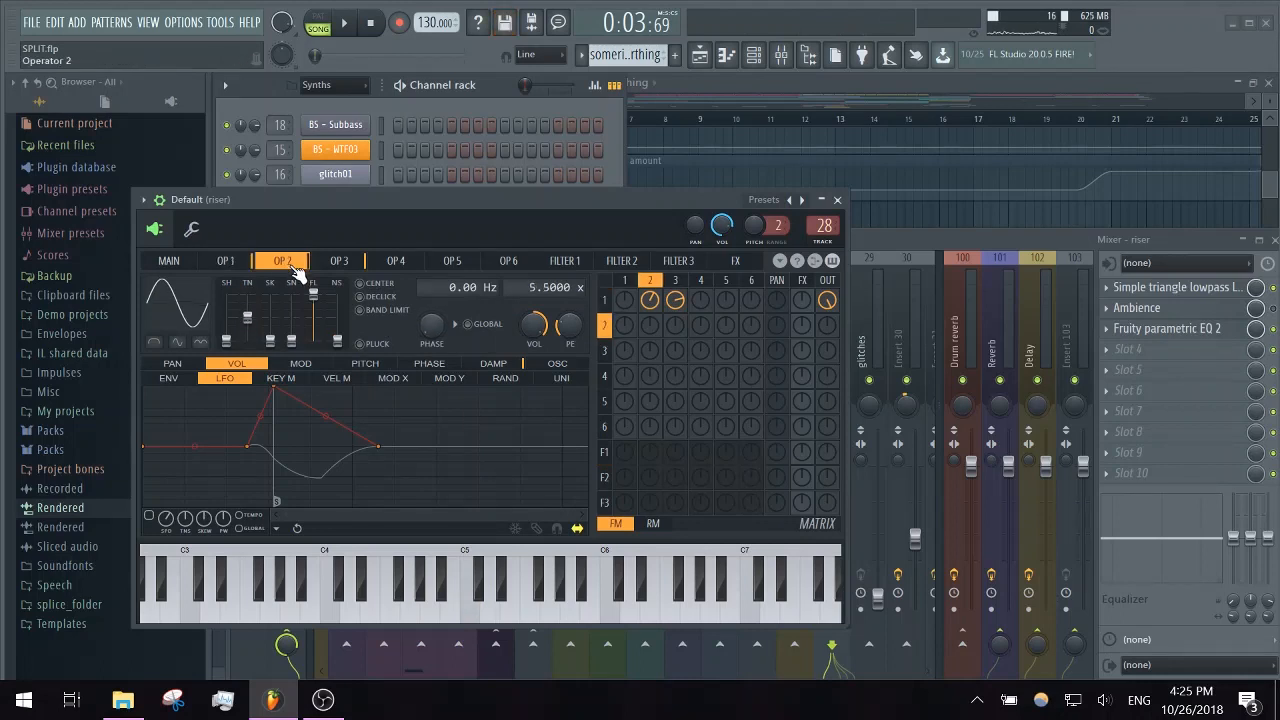
left_click(330, 272)
left_click(250, 270)
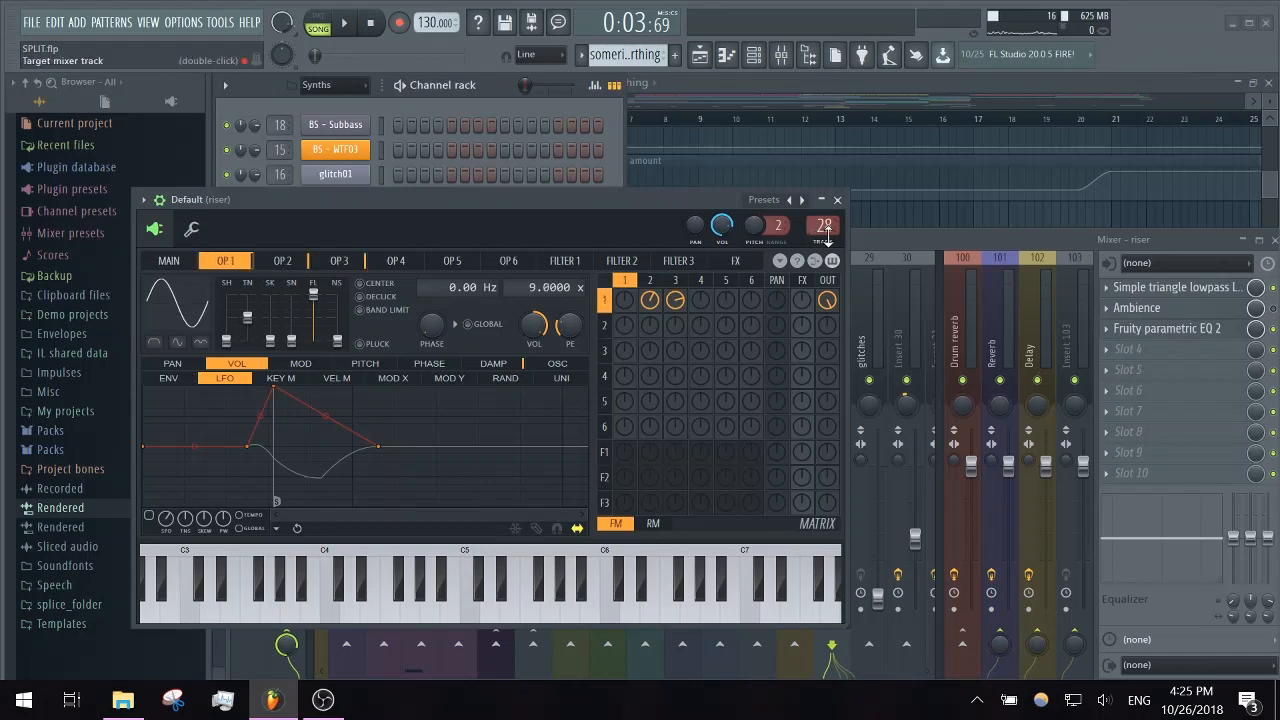
left_click(838, 200)
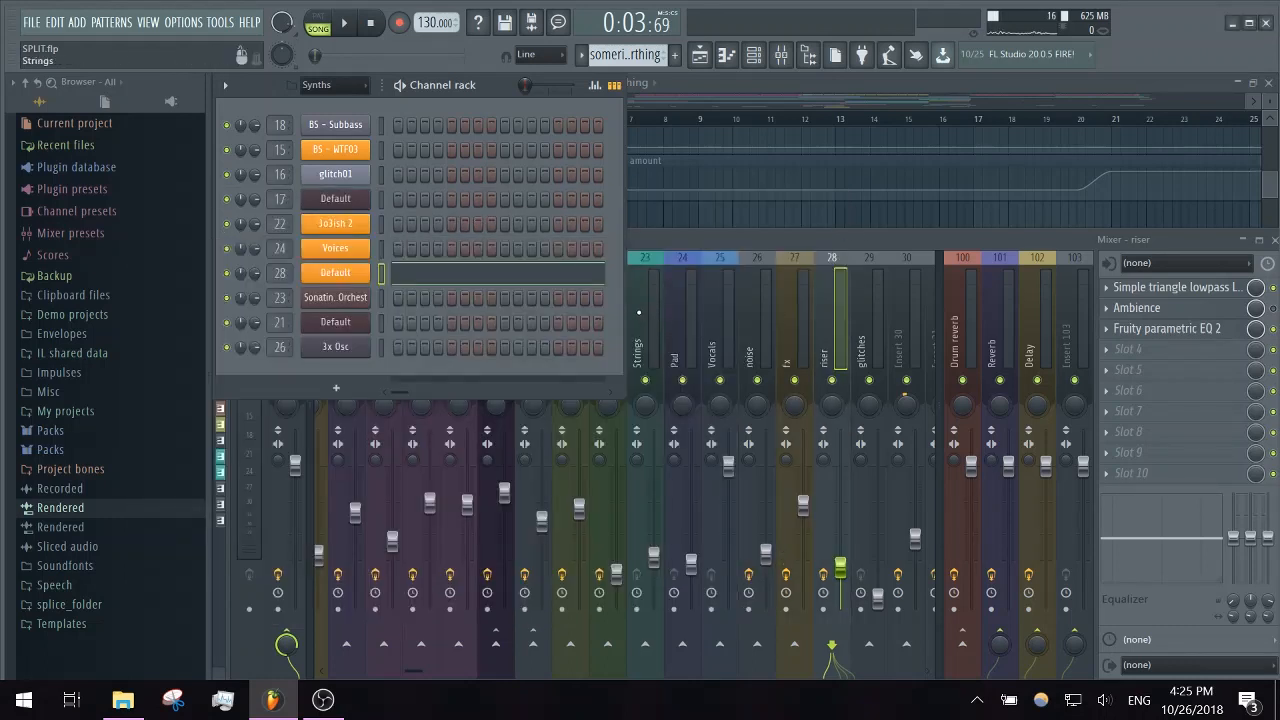
- Examine the Simple triangle lowpass LFO filter on the riser mixer insert, then return to the riser clips in the playlist
left_click(1204, 290)
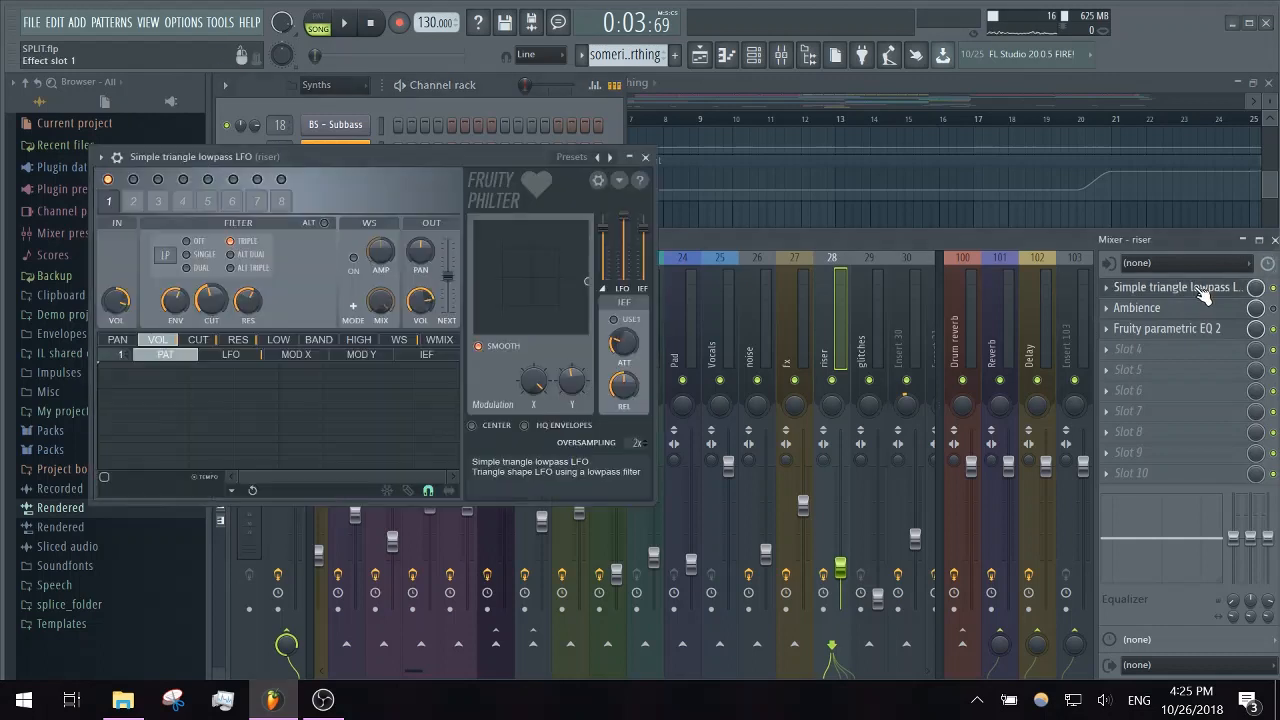
left_click(645, 157)
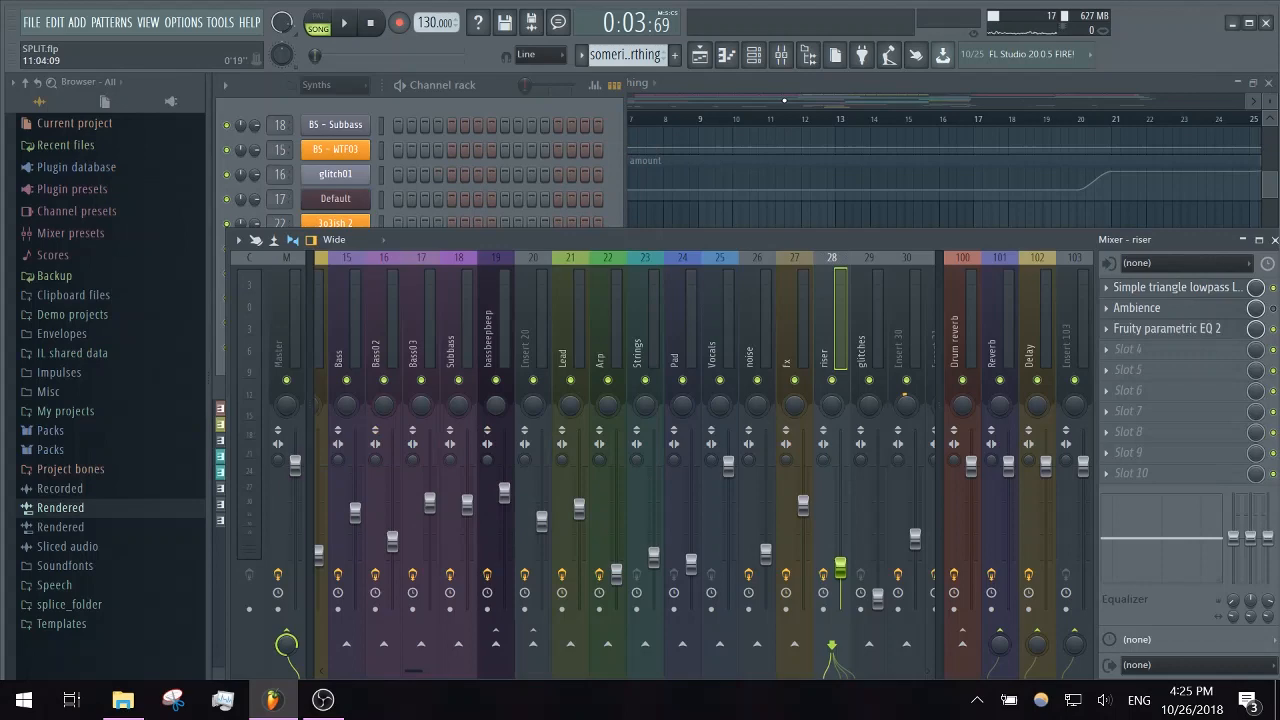
left_click_drag(784, 100, 524, 101)
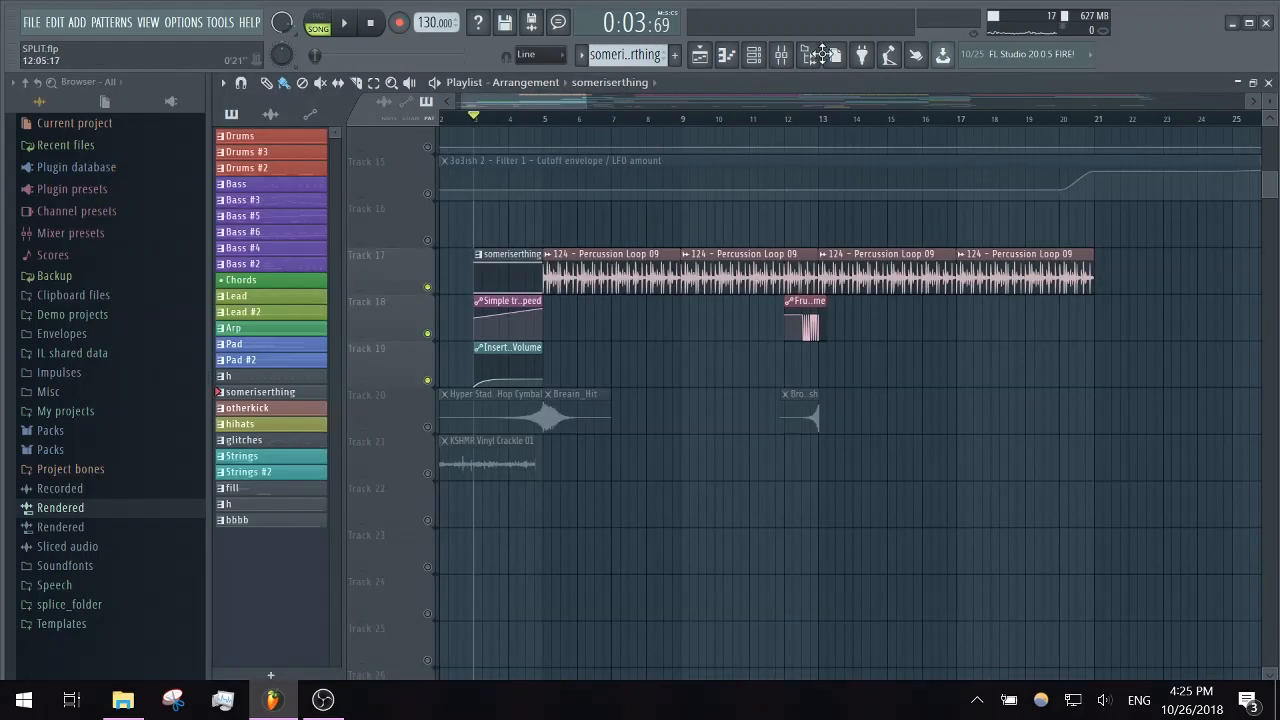
- Examine the Ambience reverb on the riser mixer insert and return to the playlist
left_click(781, 54)
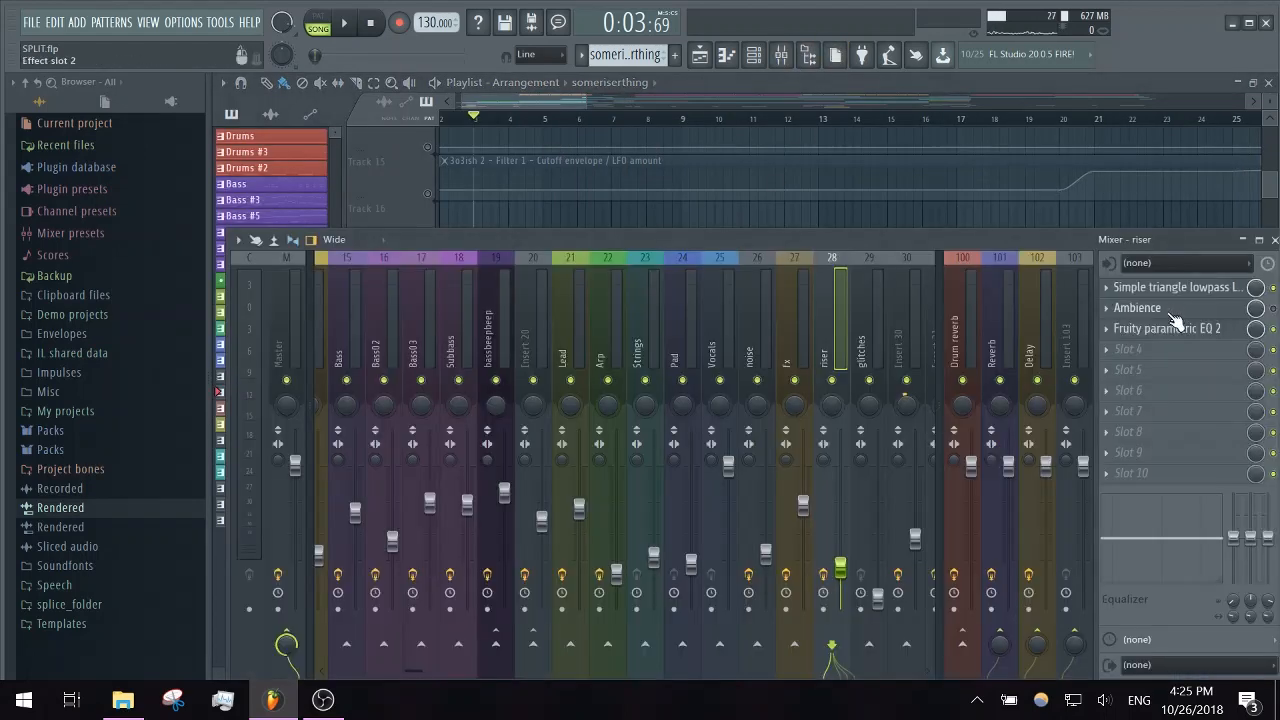
left_click(1172, 310)
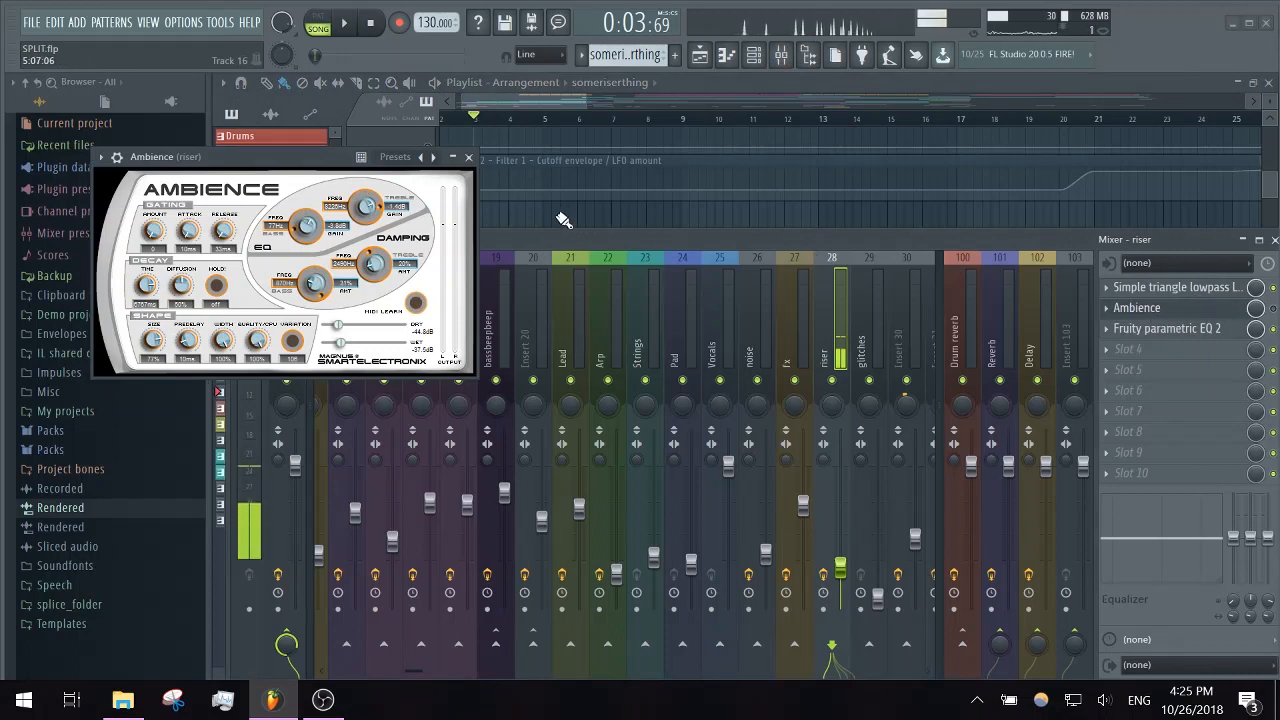
left_click(468, 157)
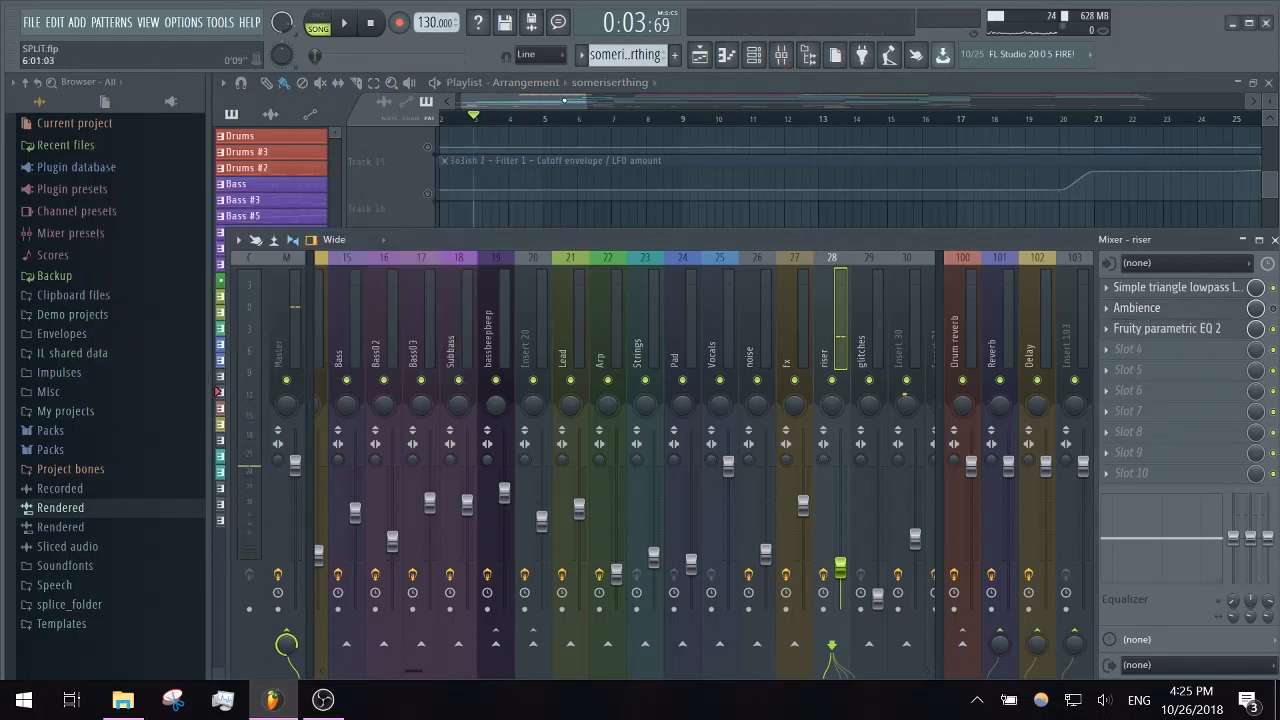
key("F9")
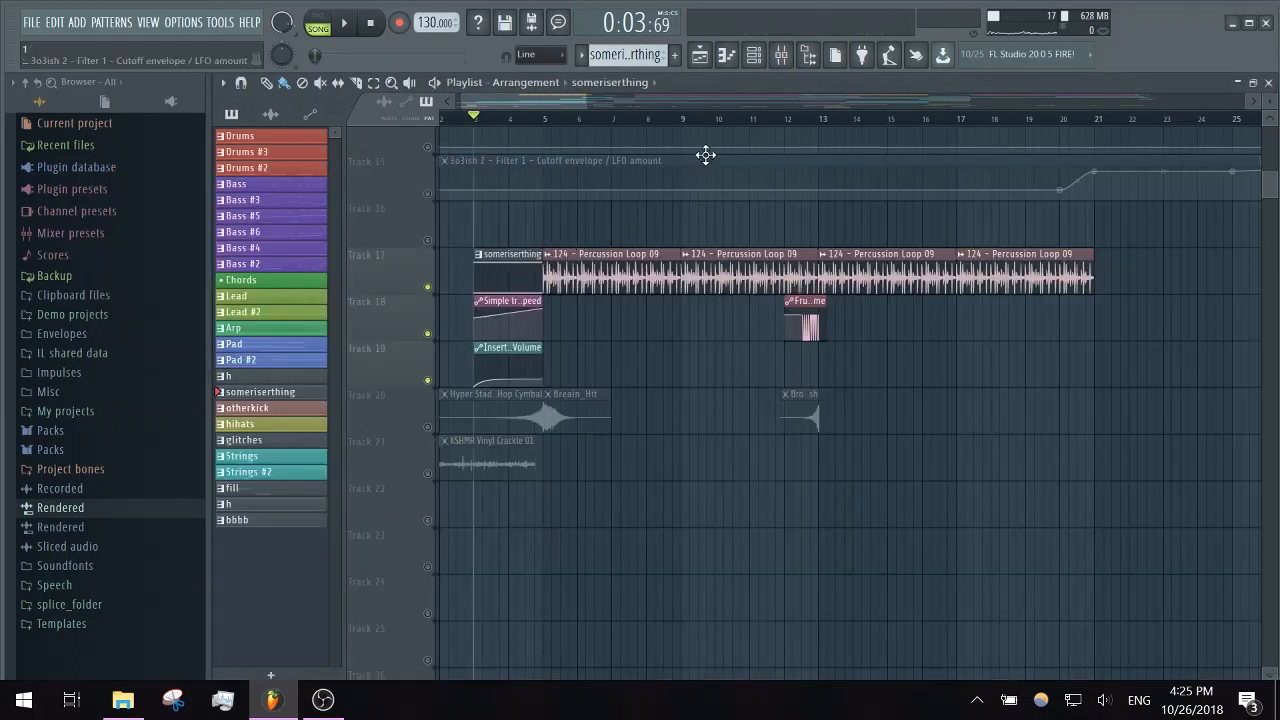
left_click(781, 54)
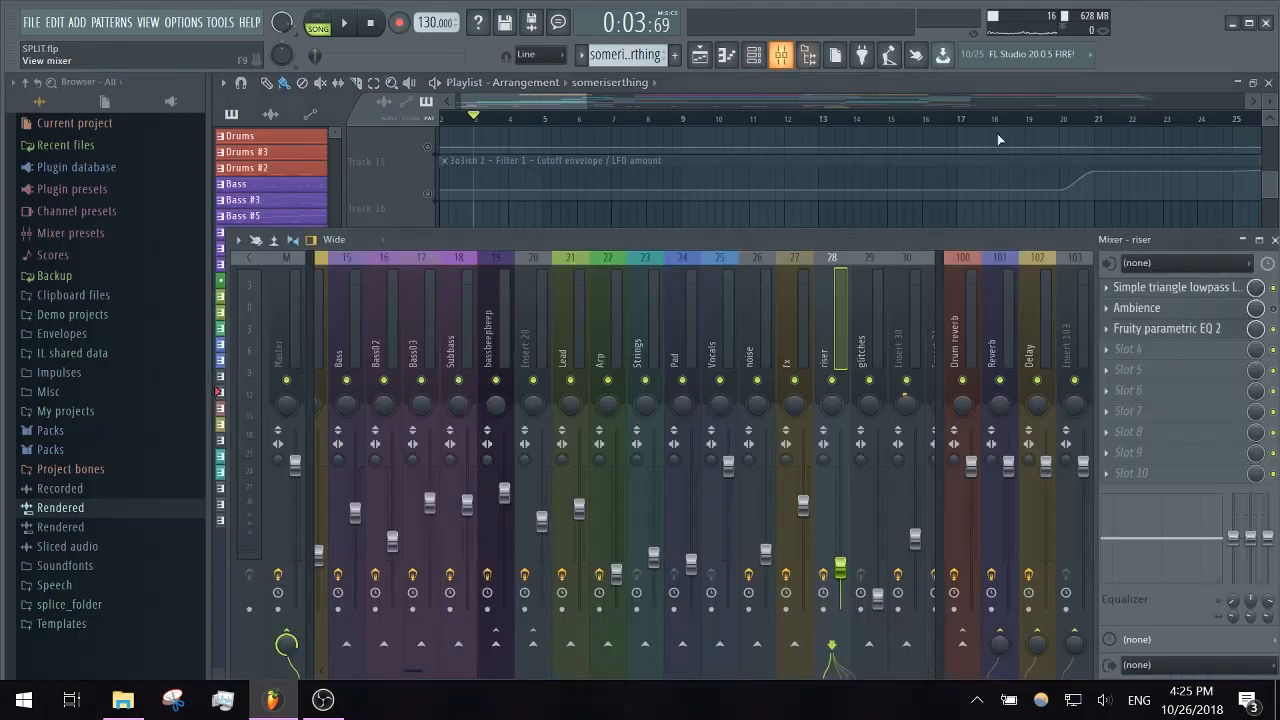
left_click(552, 96)
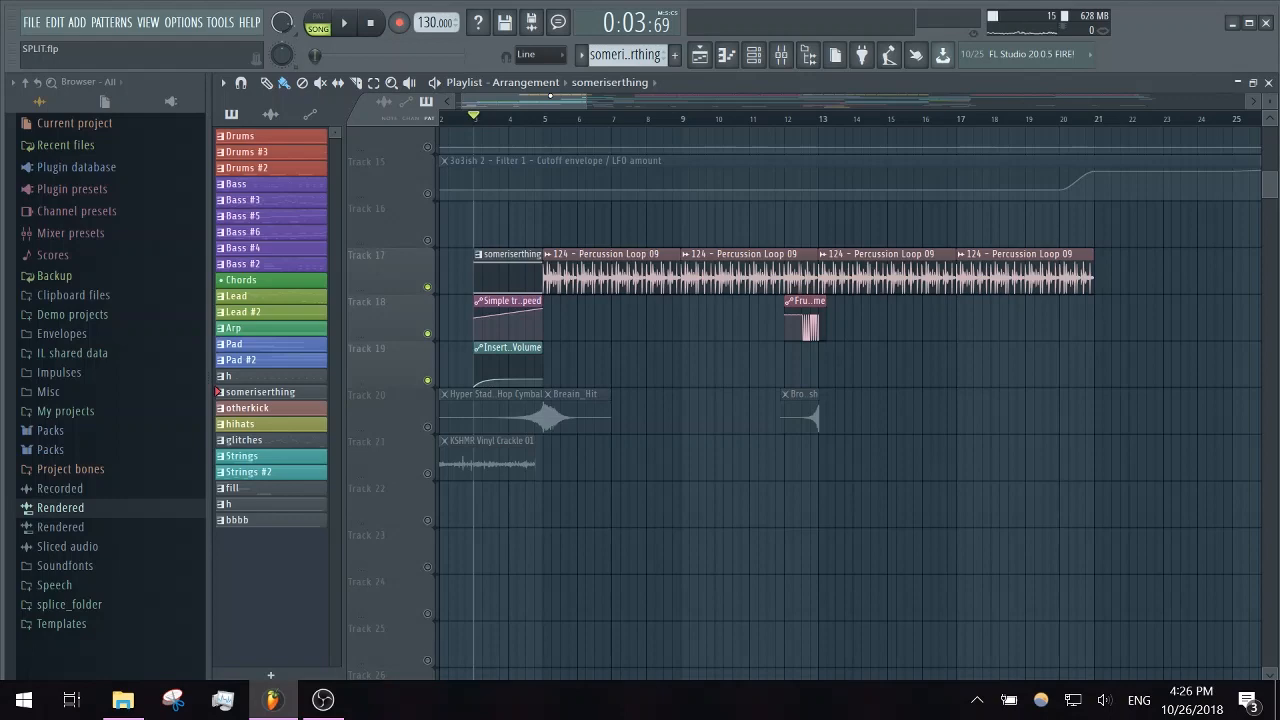
- Re-enable all playlist tracks, then solo Track 20 and listen to its Breain_Hit impact from bar 5
scroll(523, 227, "up", 4)
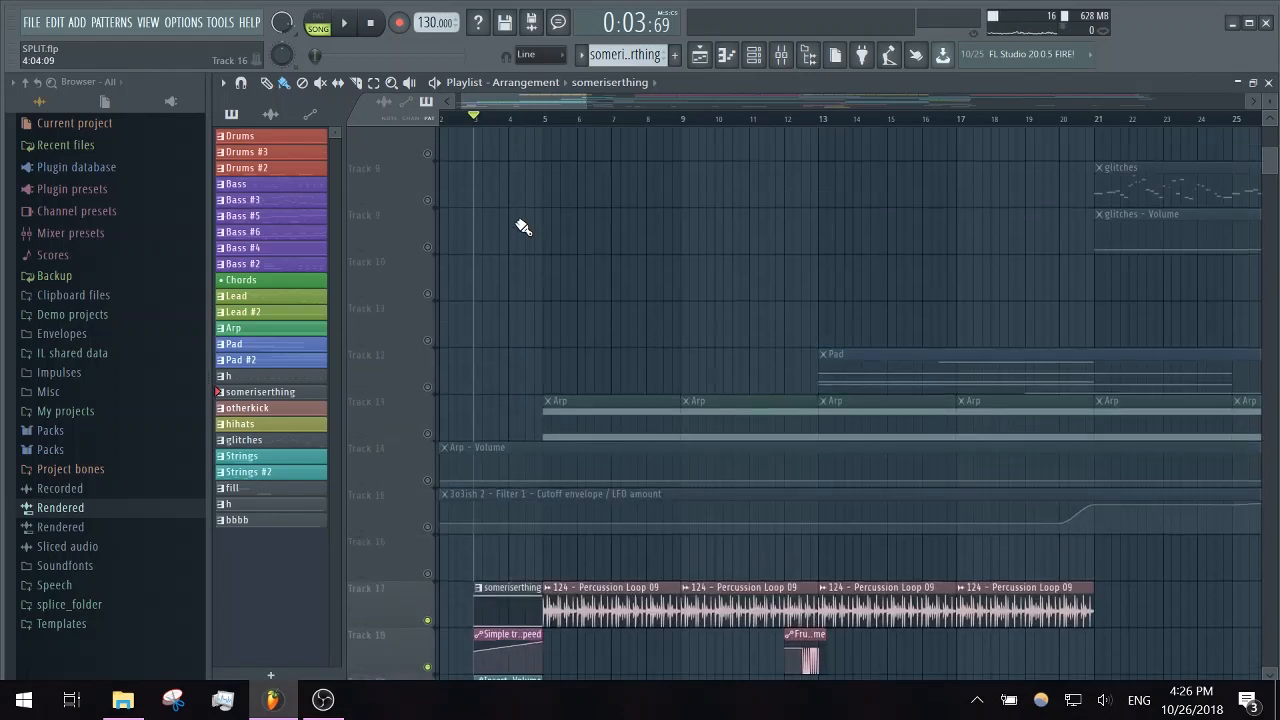
scroll(523, 227, "down", 2)
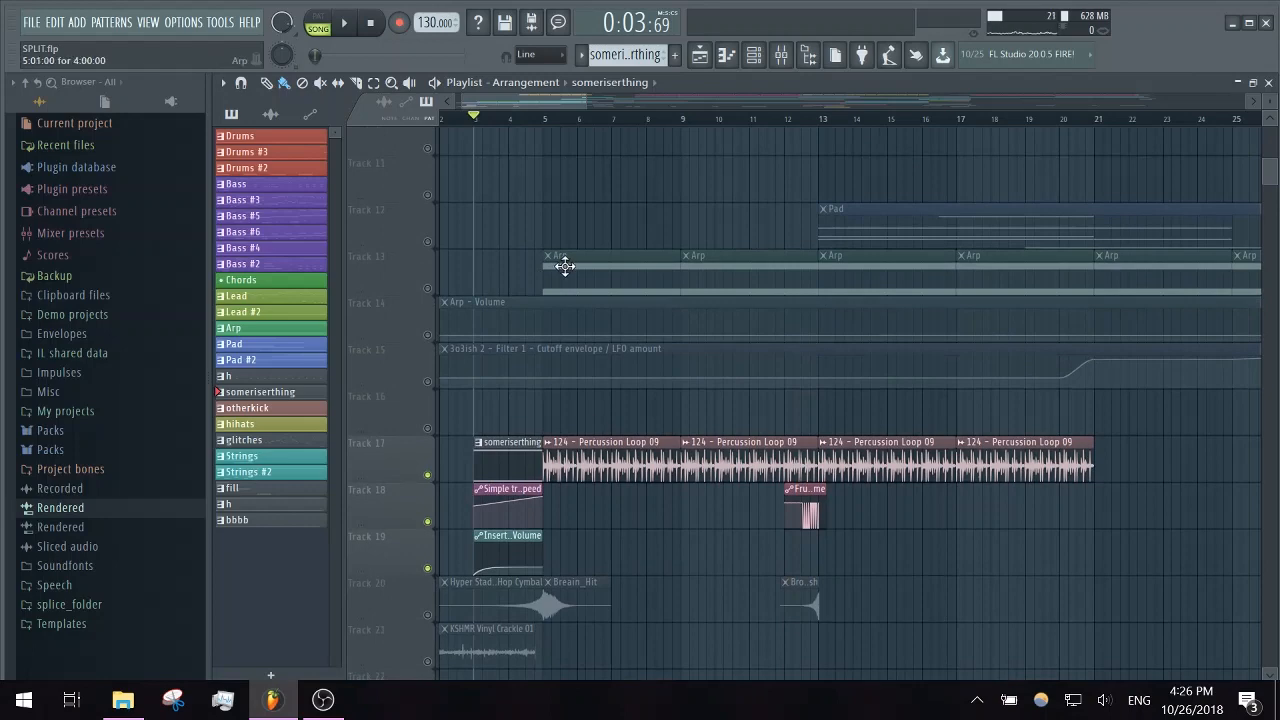
left_click(429, 429)
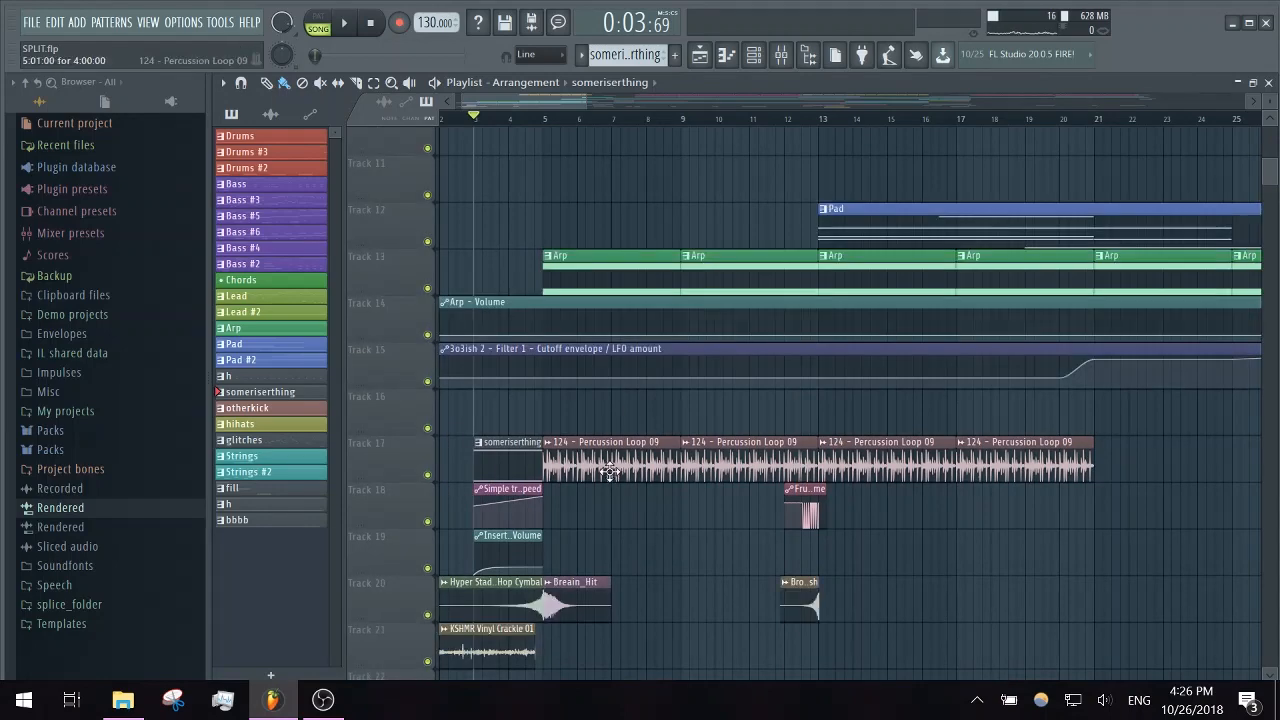
scroll(608, 406, "down", 1)
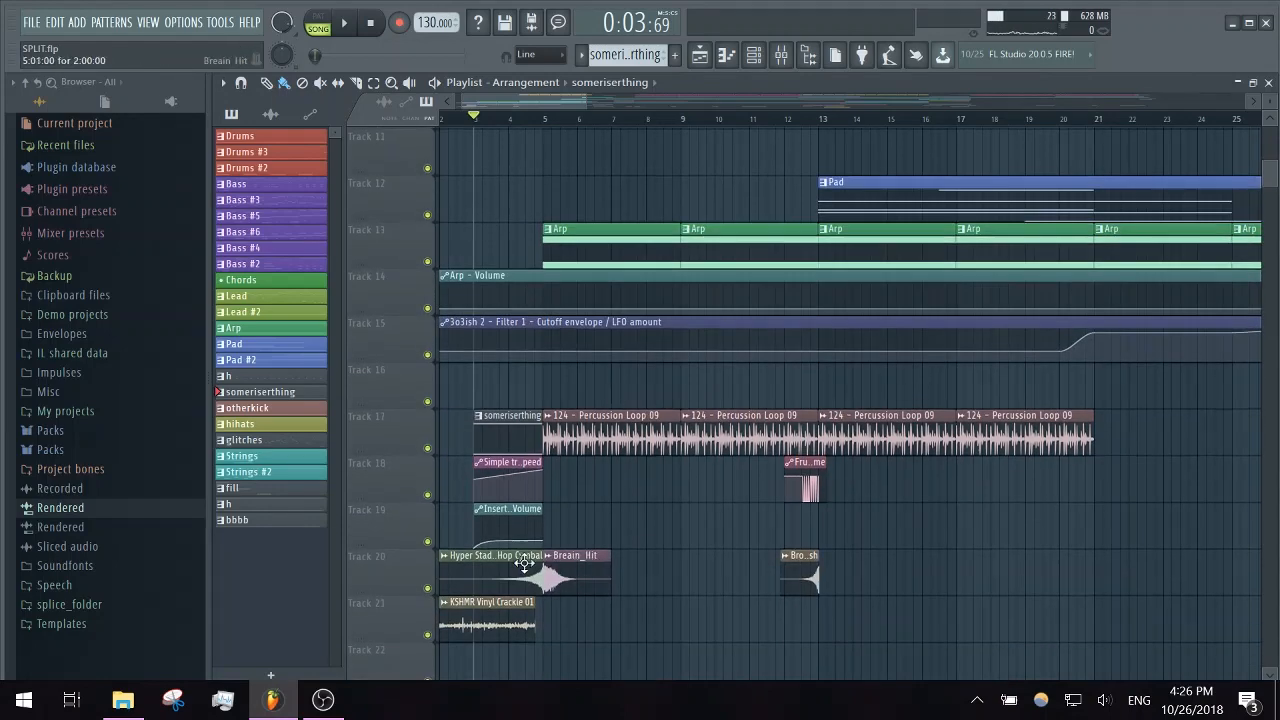
left_click(428, 588, "ctrl")
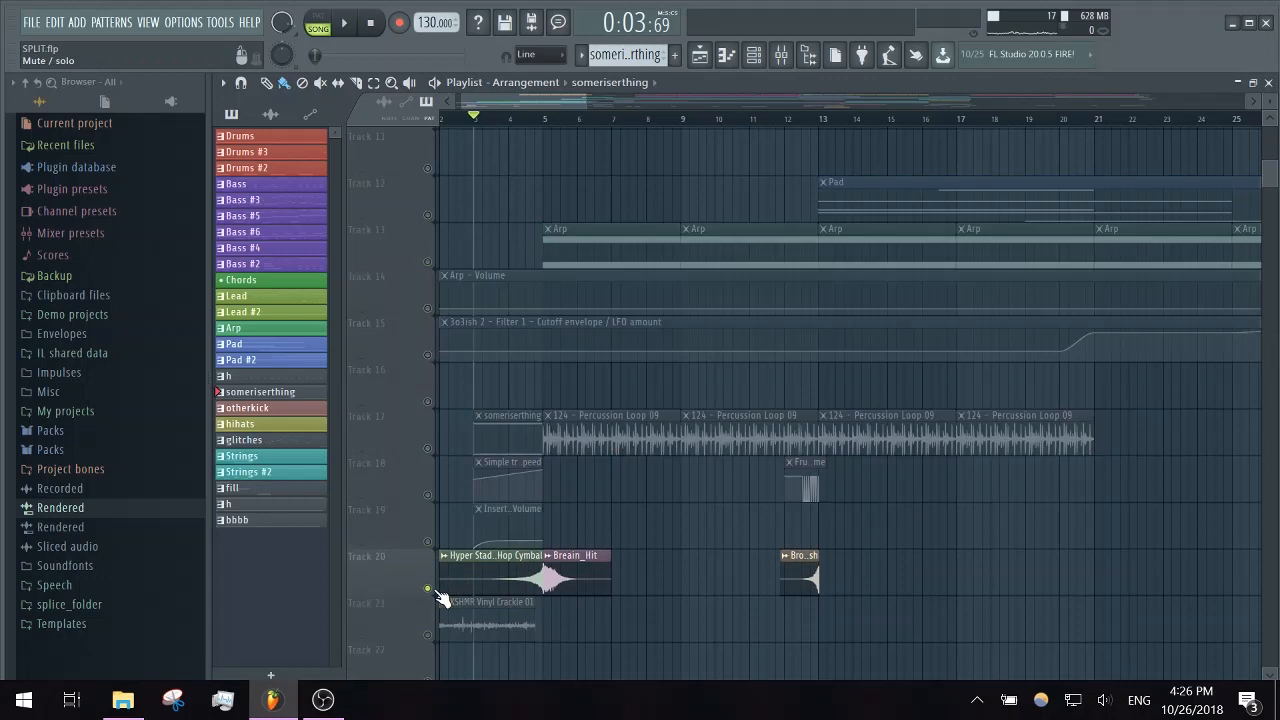
left_click(548, 119)
key("space")
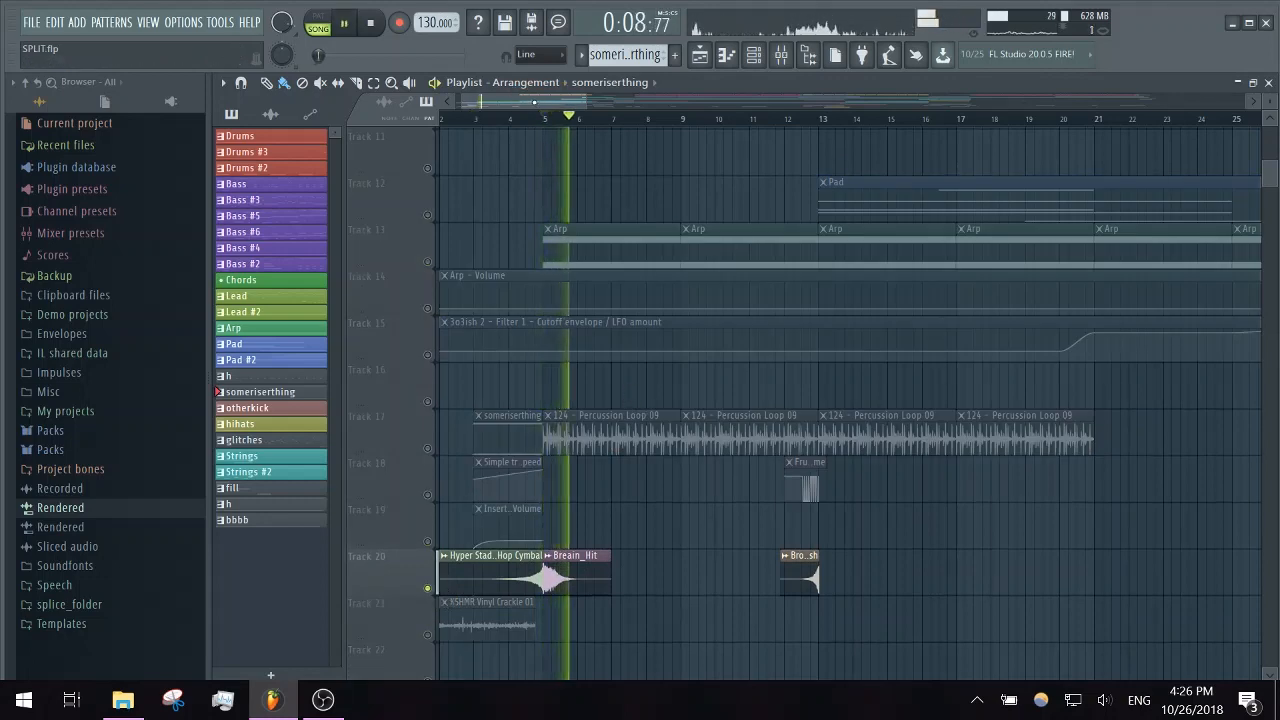
key("space")
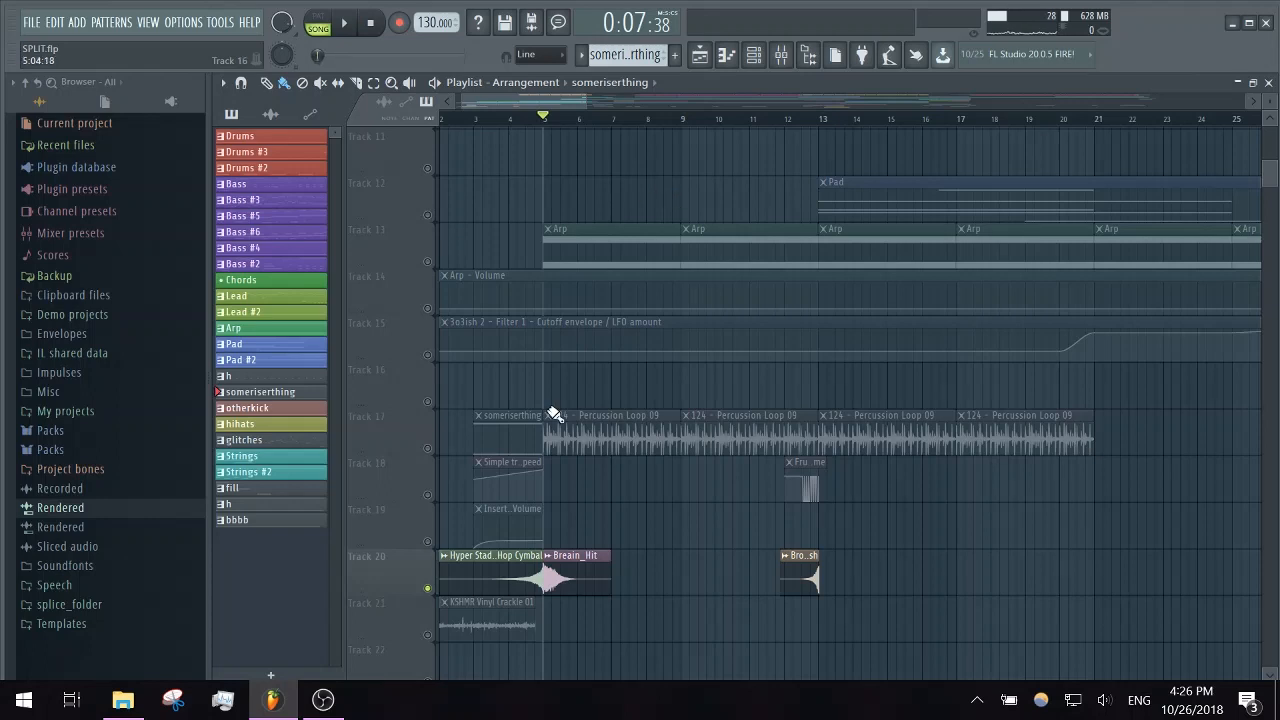
- Solo Track 17 and listen to the 124 - Percussion Loop 09 clips from bar 5
left_click(430, 449, "ctrl")
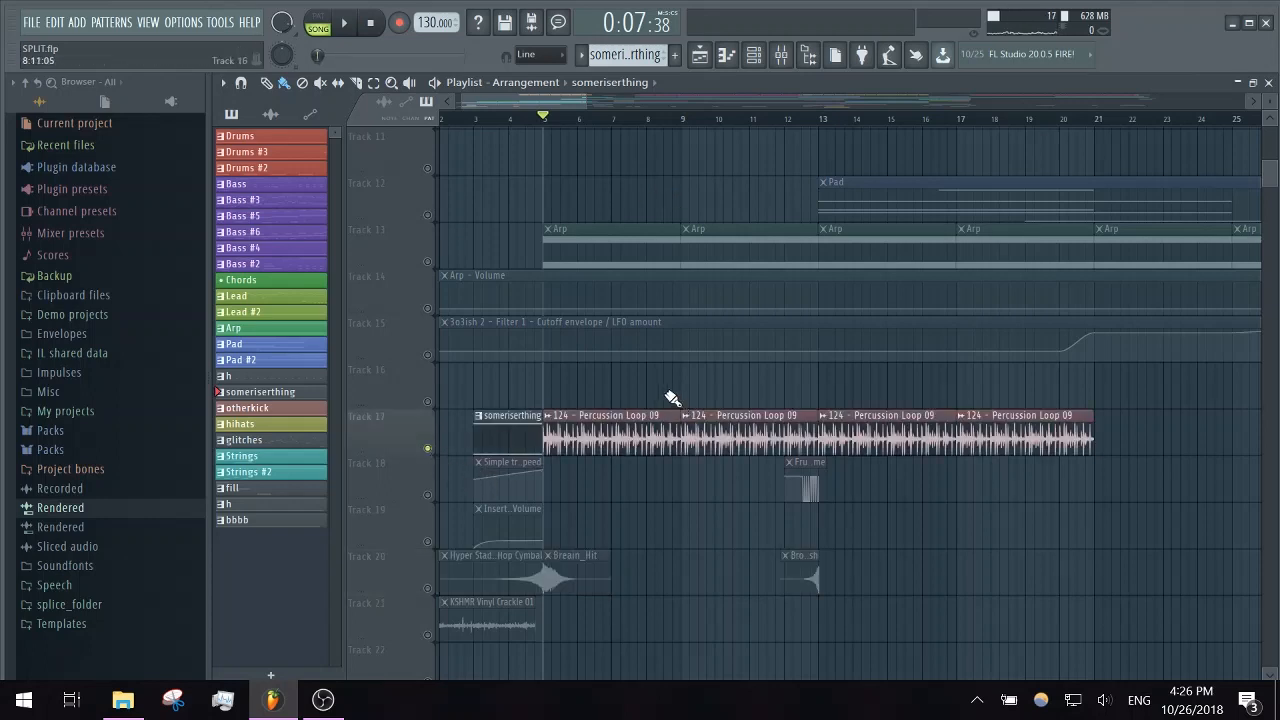
key("space")
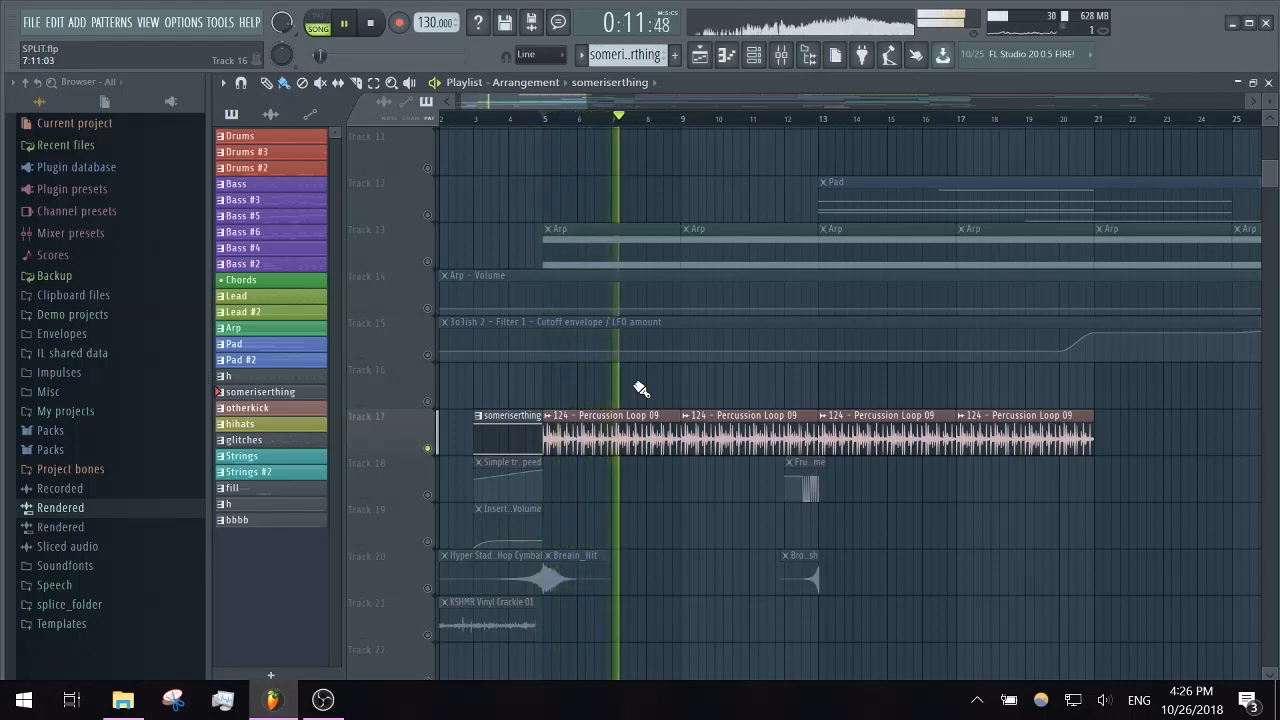
key("space")
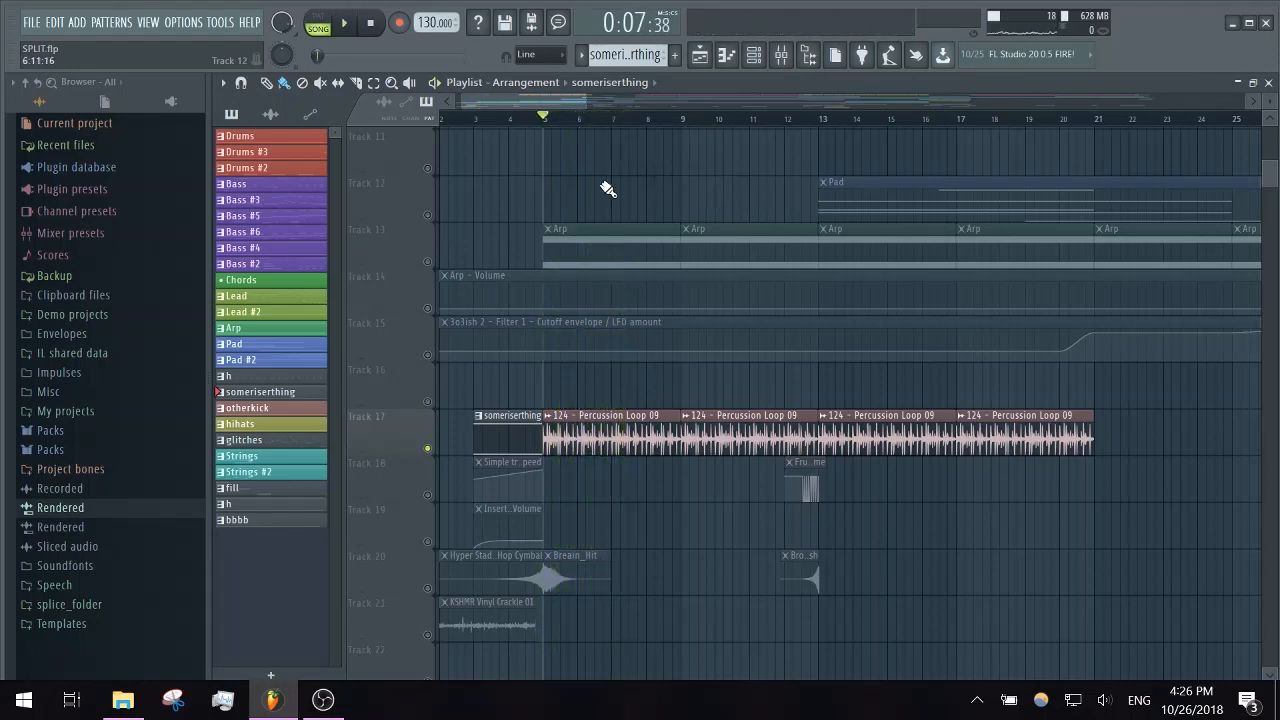
- Solo the Arp on Track 13 and re-enable its volume and filter automation on Tracks 14 and 15
scroll(606, 189, "up", 2)
left_click(433, 345)
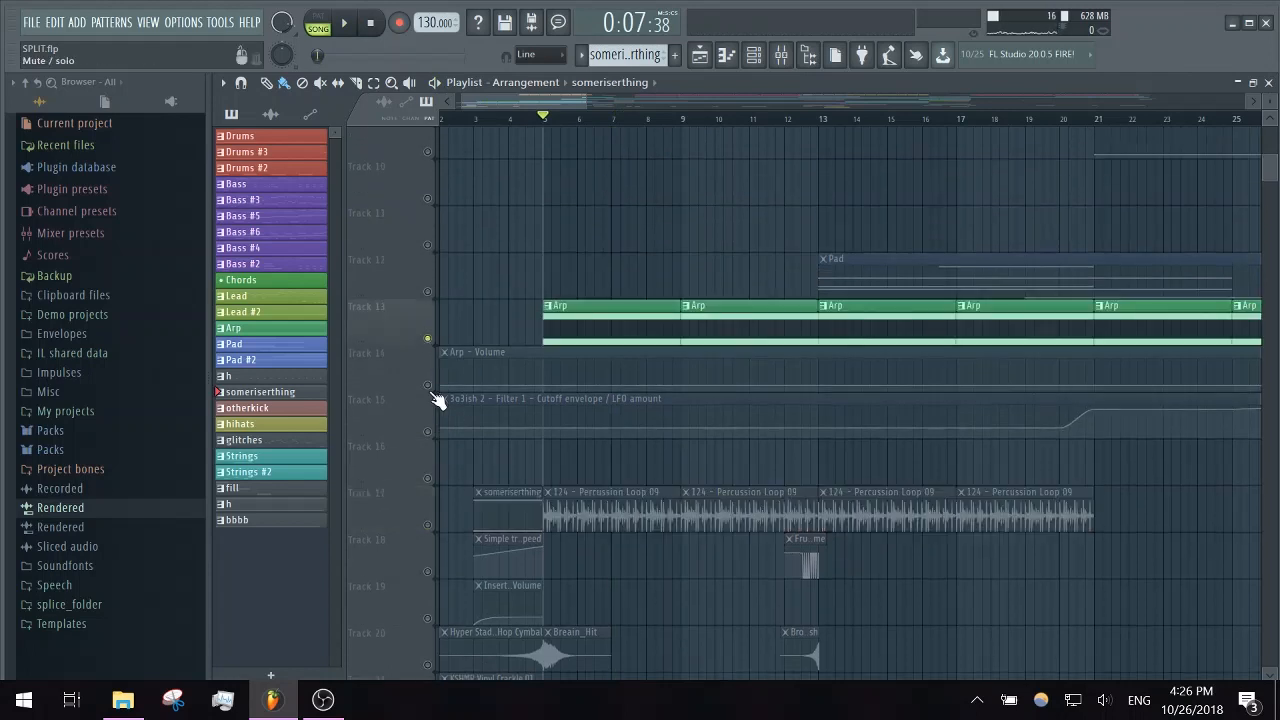
left_click(427, 388)
left_click(427, 432)
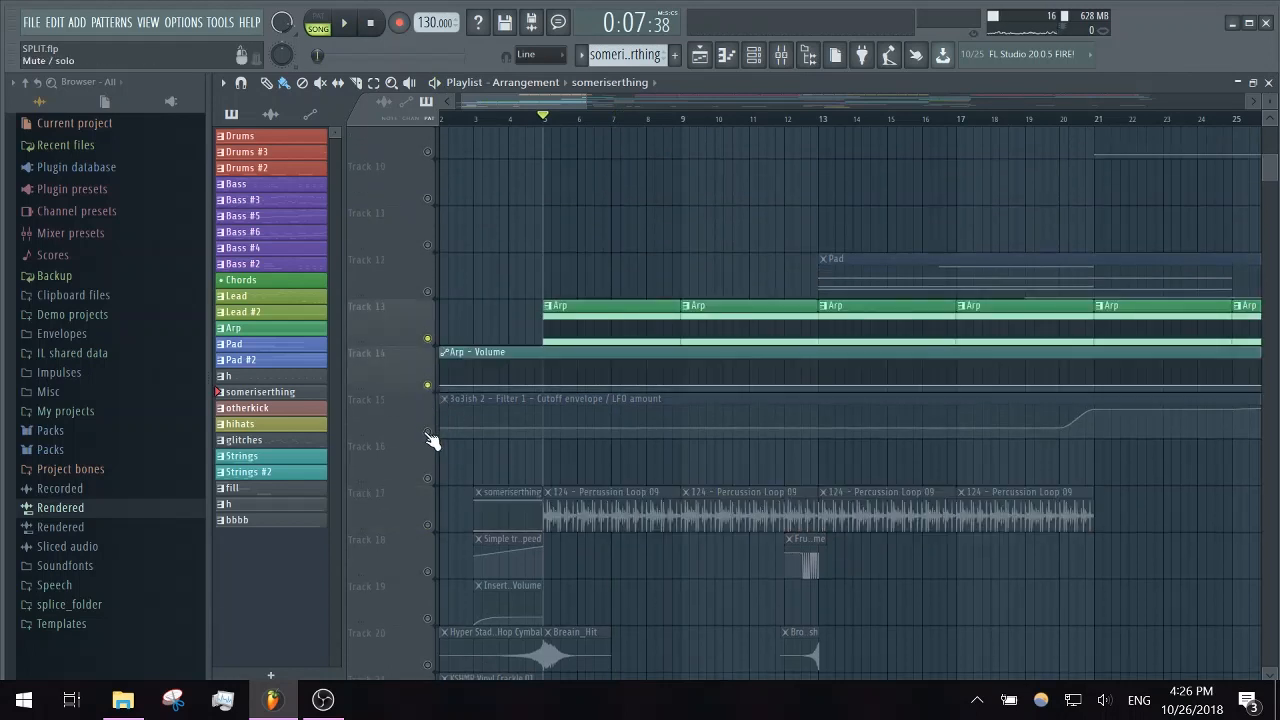
- Open the Arp's 3o3ish 2 synth from the channel rack, audition a note with its Filter 1 settings, and close it
left_click(754, 54)
left_click(360, 223)
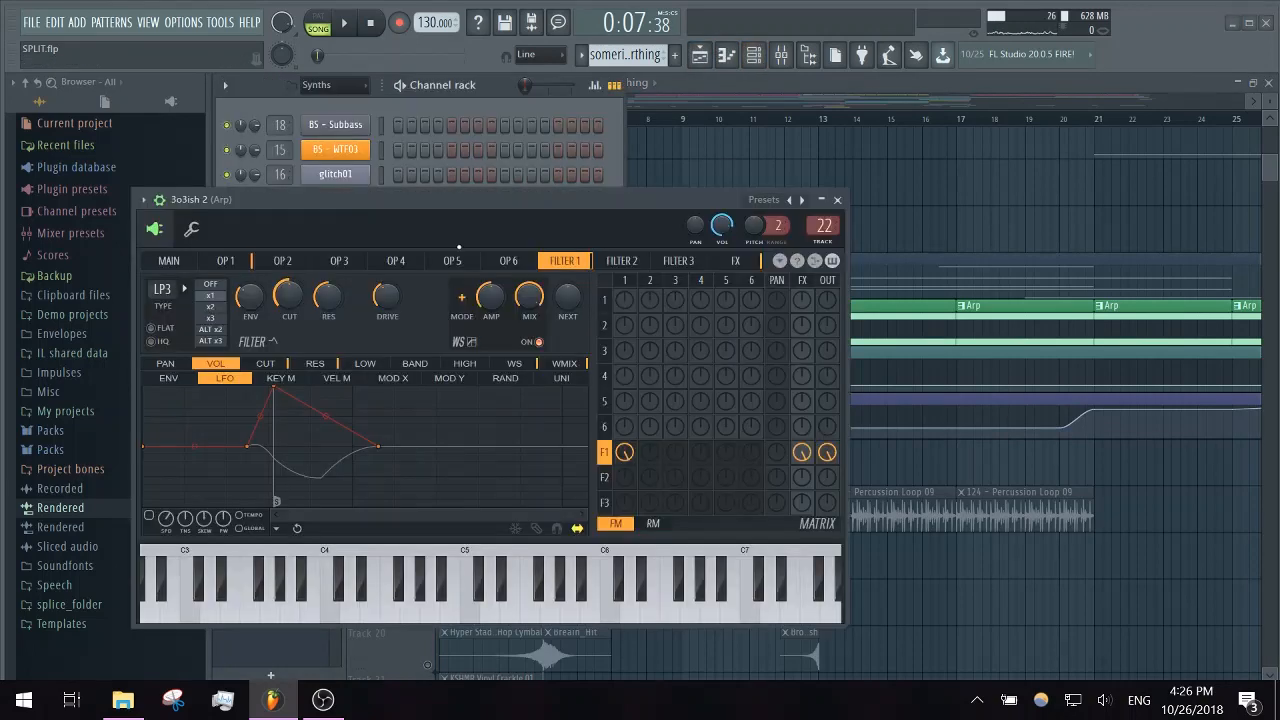
key("c")
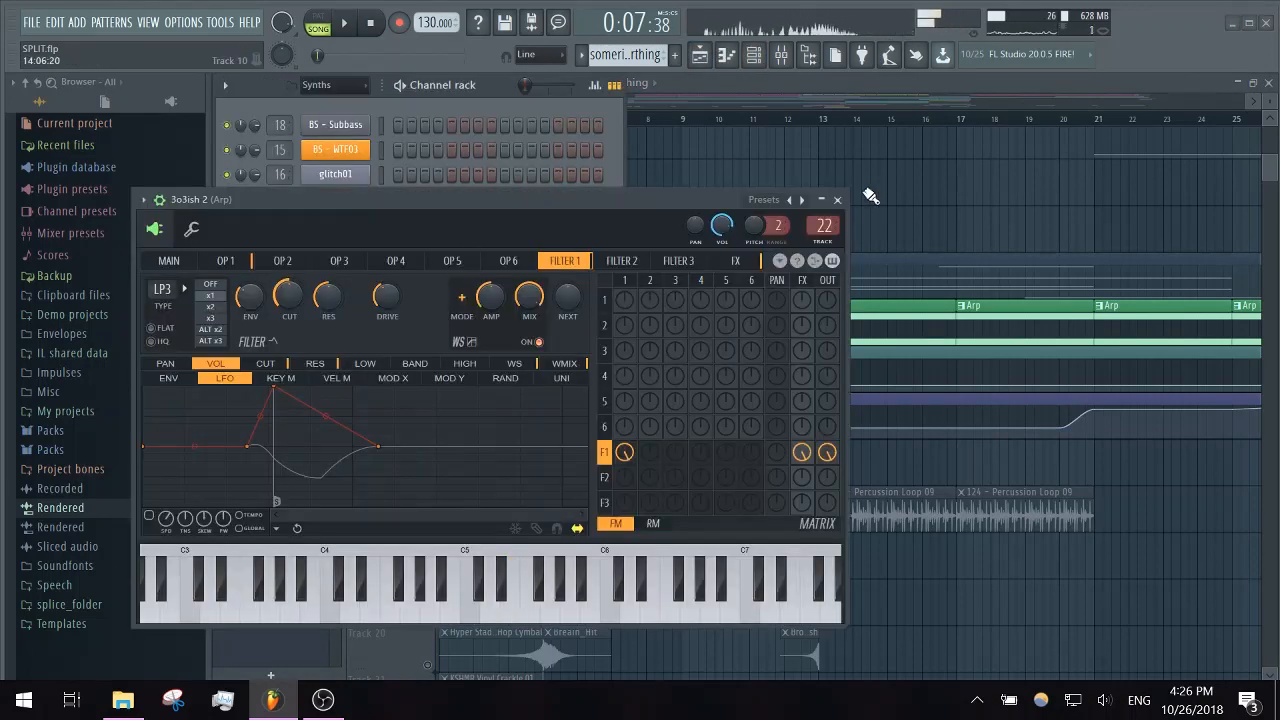
left_click(837, 199)
- Examine the Boost effect on the Arp mixer insert, then close it and return to the playlist
left_click(796, 62)
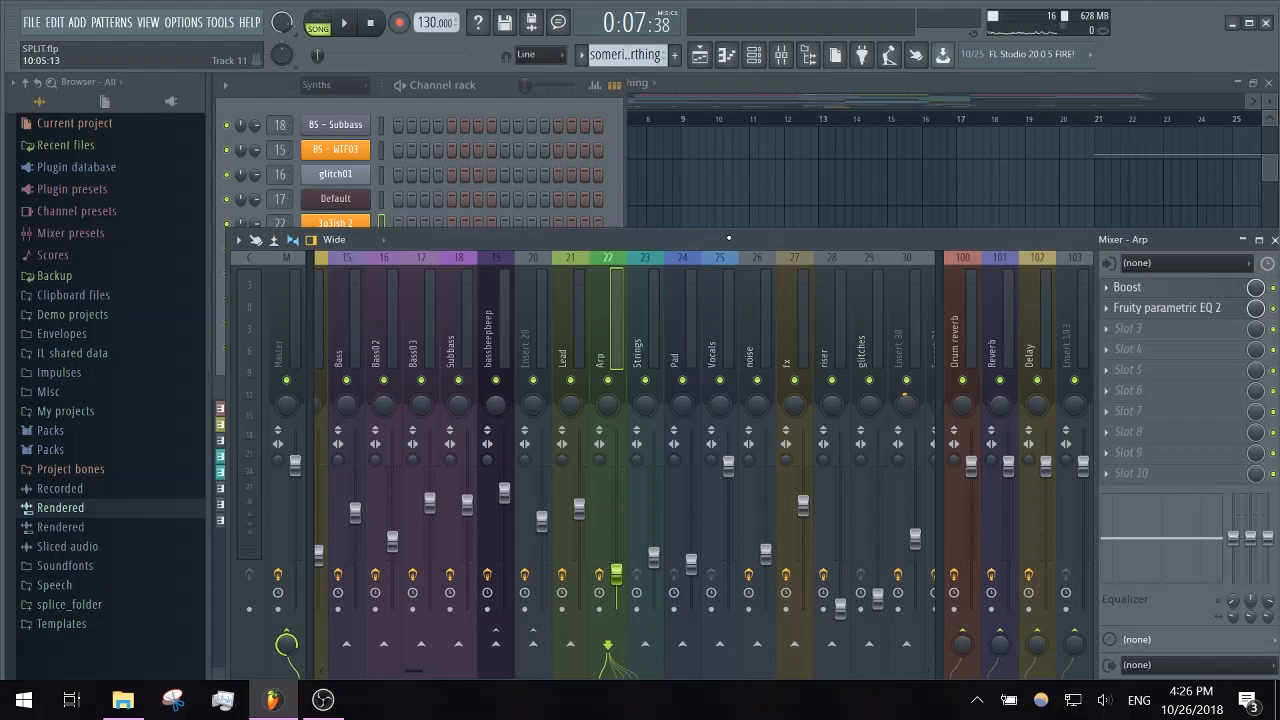
left_click(1160, 290)
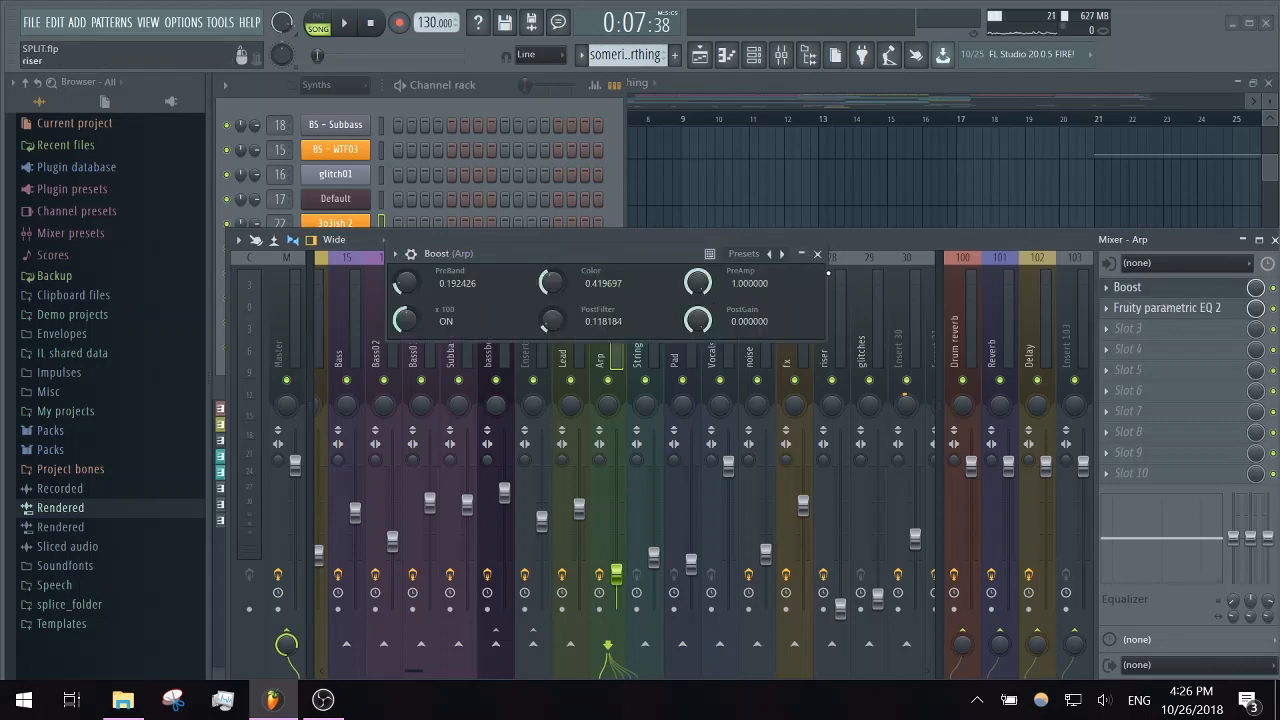
left_click(817, 254)
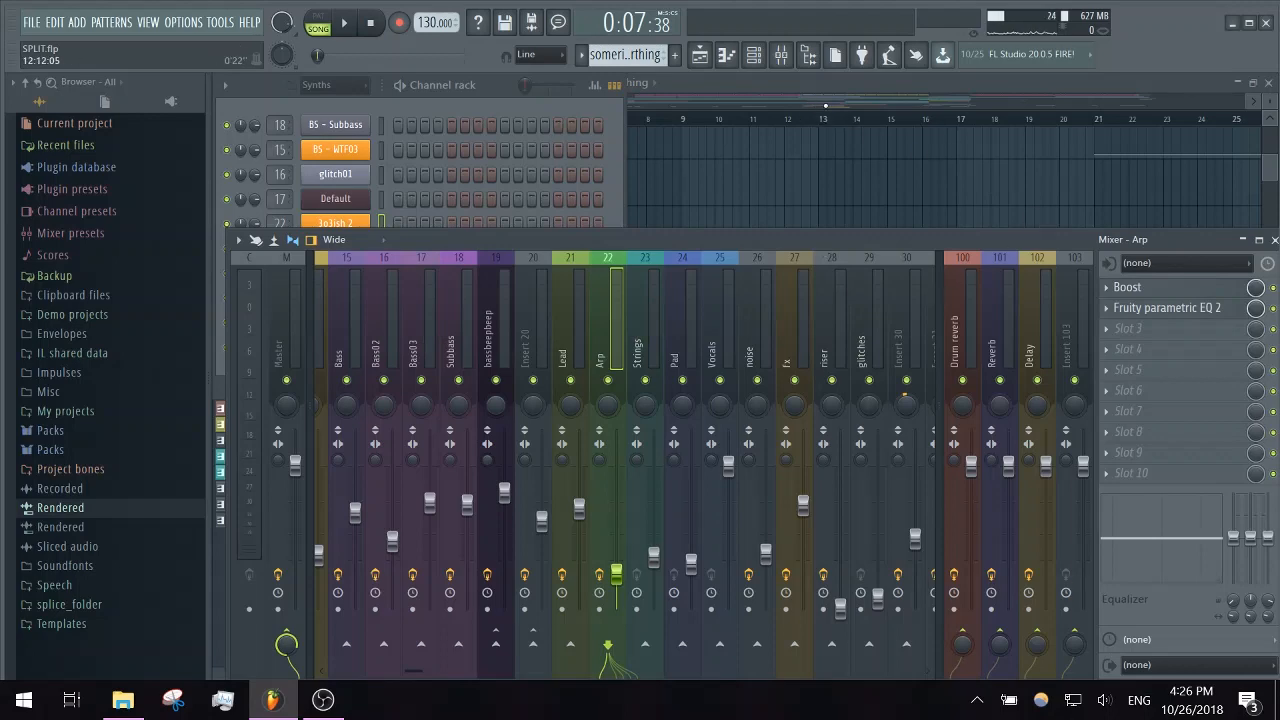
key("F5")
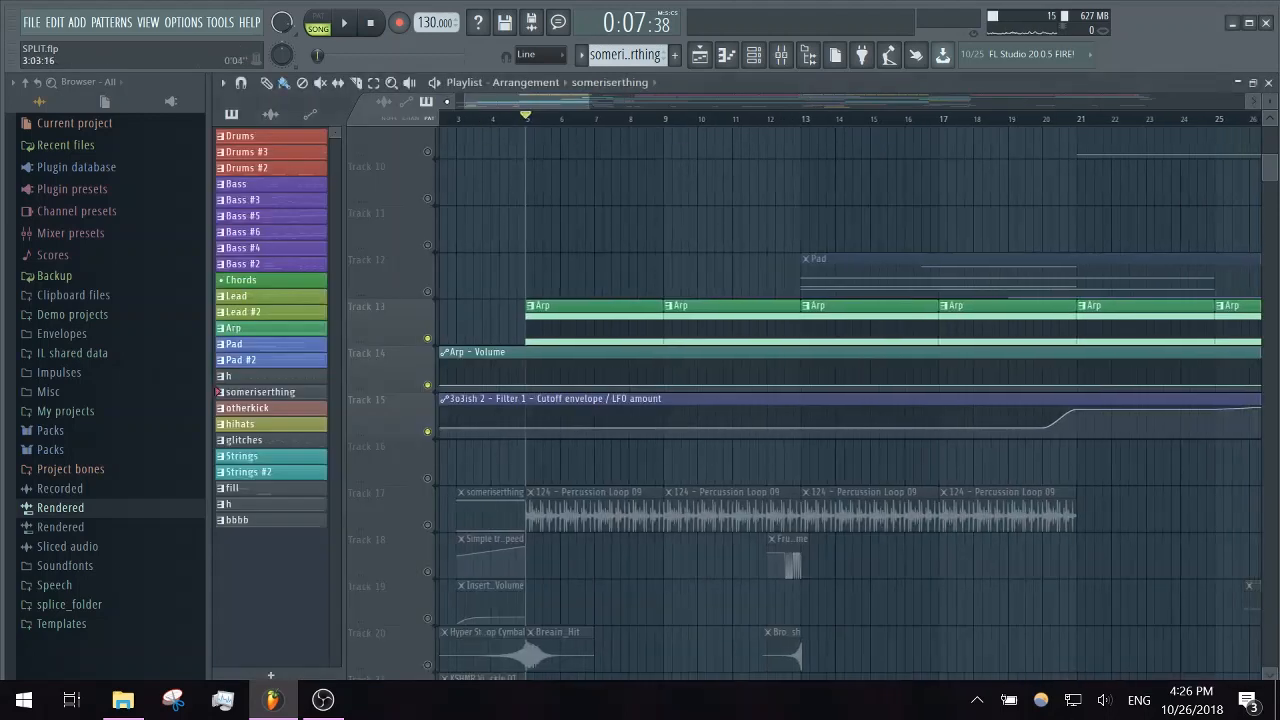
- Listen to the soloed arp from bar 5 twice, checking the Arp mixer insert between the two playbacks
key("space")
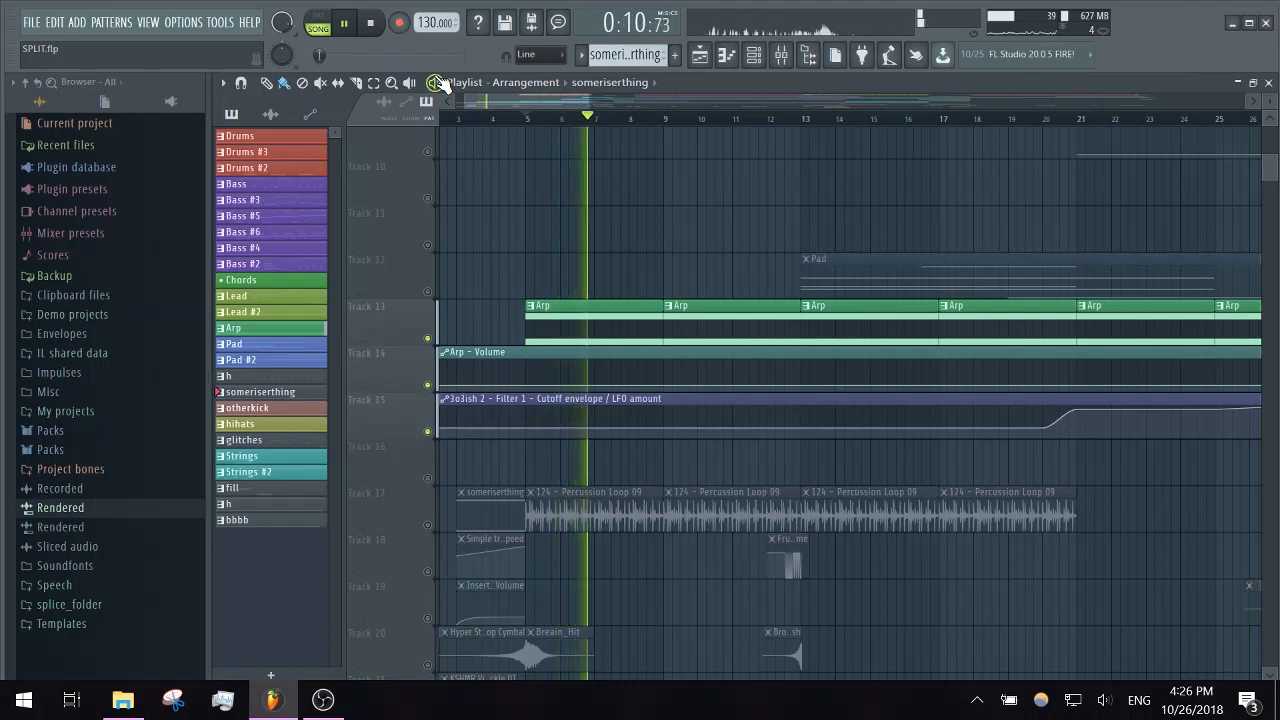
key("space")
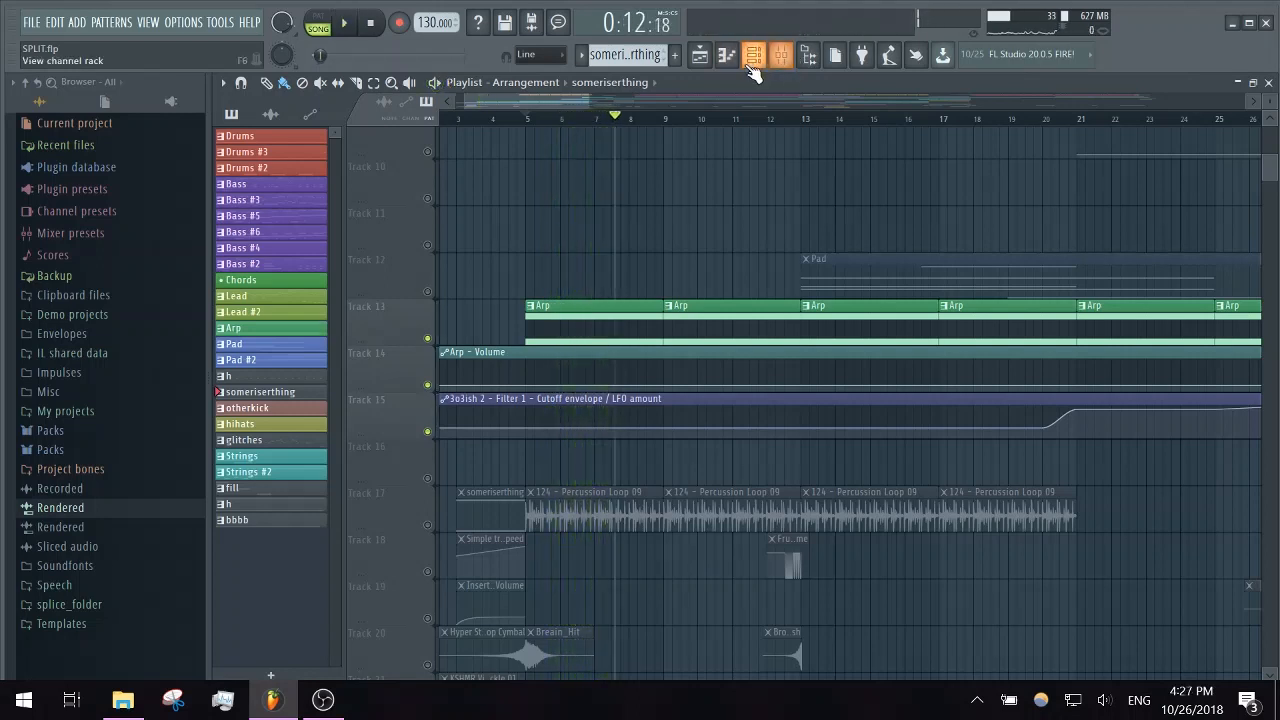
left_click(781, 54)
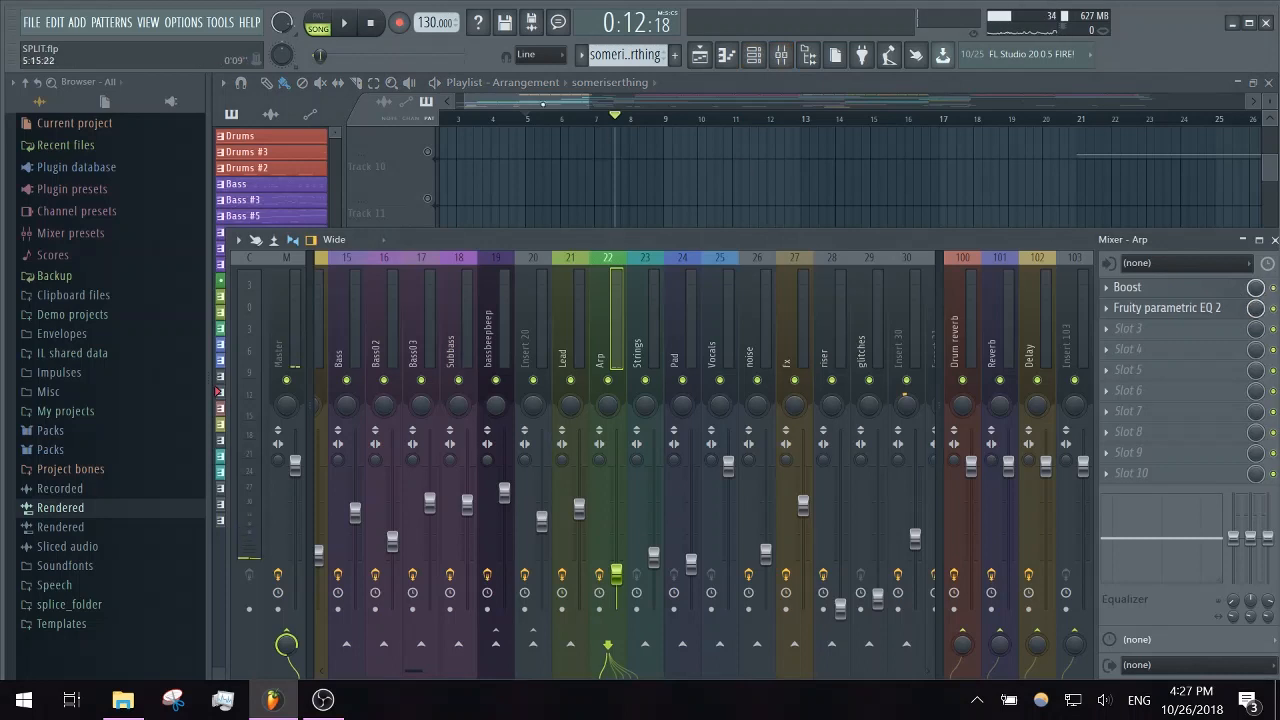
key("F9")
left_click(533, 120)
key("space")
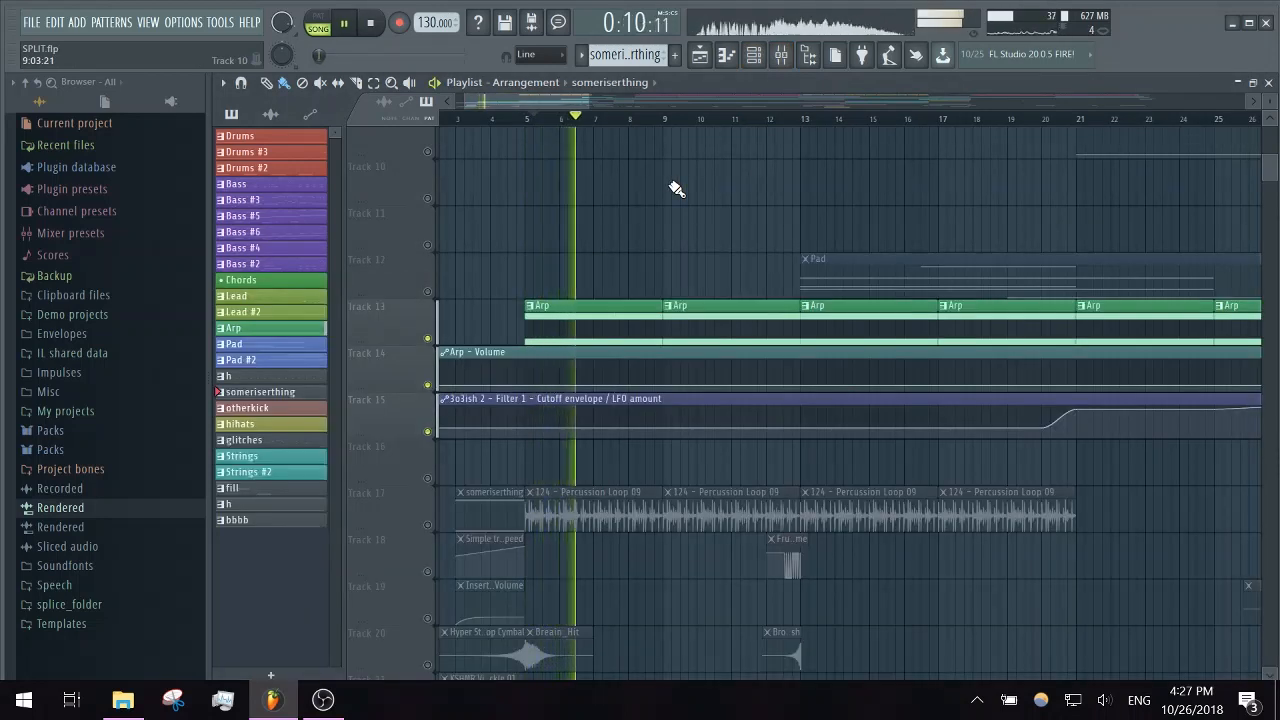
key("space")
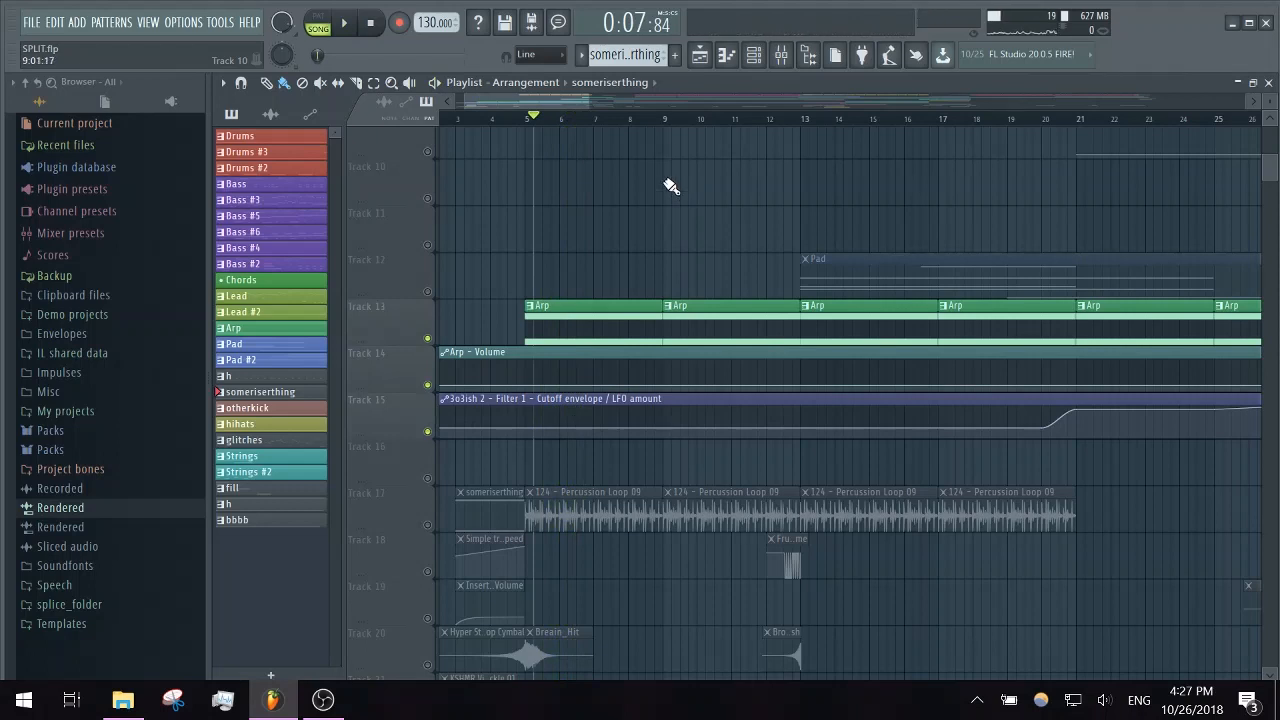
- Return the playhead to bar 5, then reopen the Arp's 3o3ish 2 synth, audition a high note on its keyboard, and close it
left_click_drag(668, 126, 530, 120)
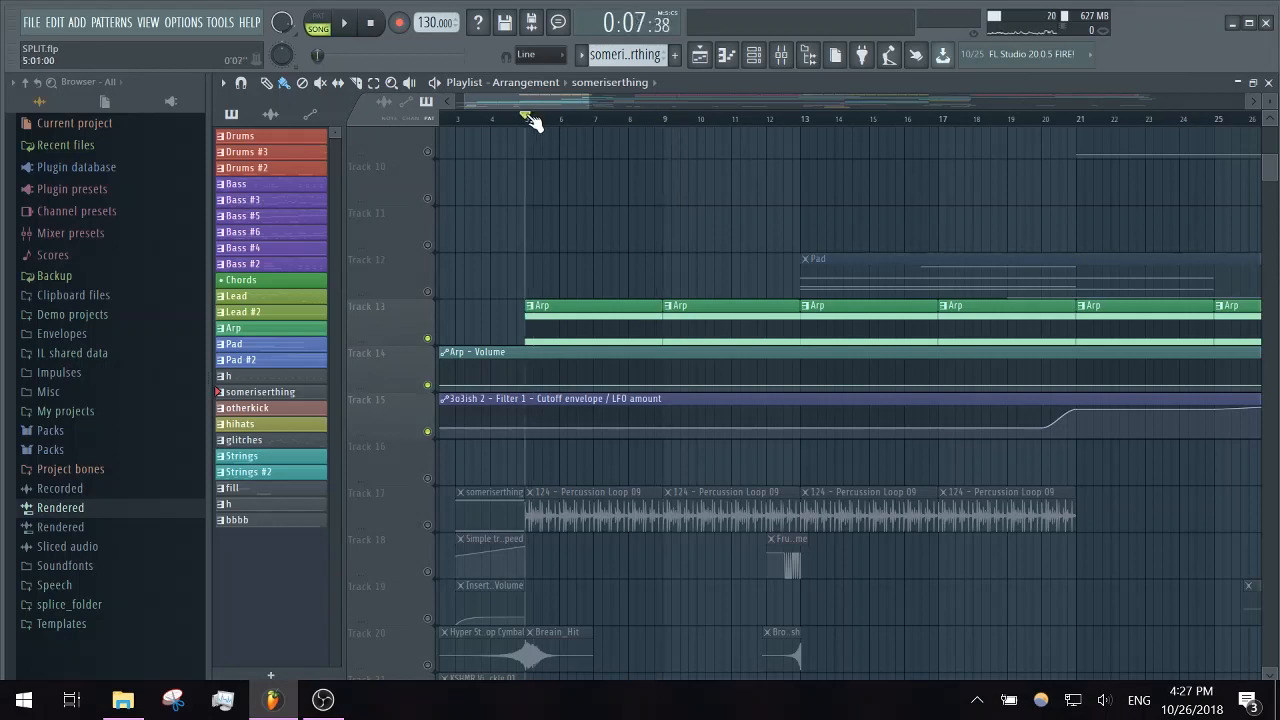
left_click(755, 57)
left_click(362, 222)
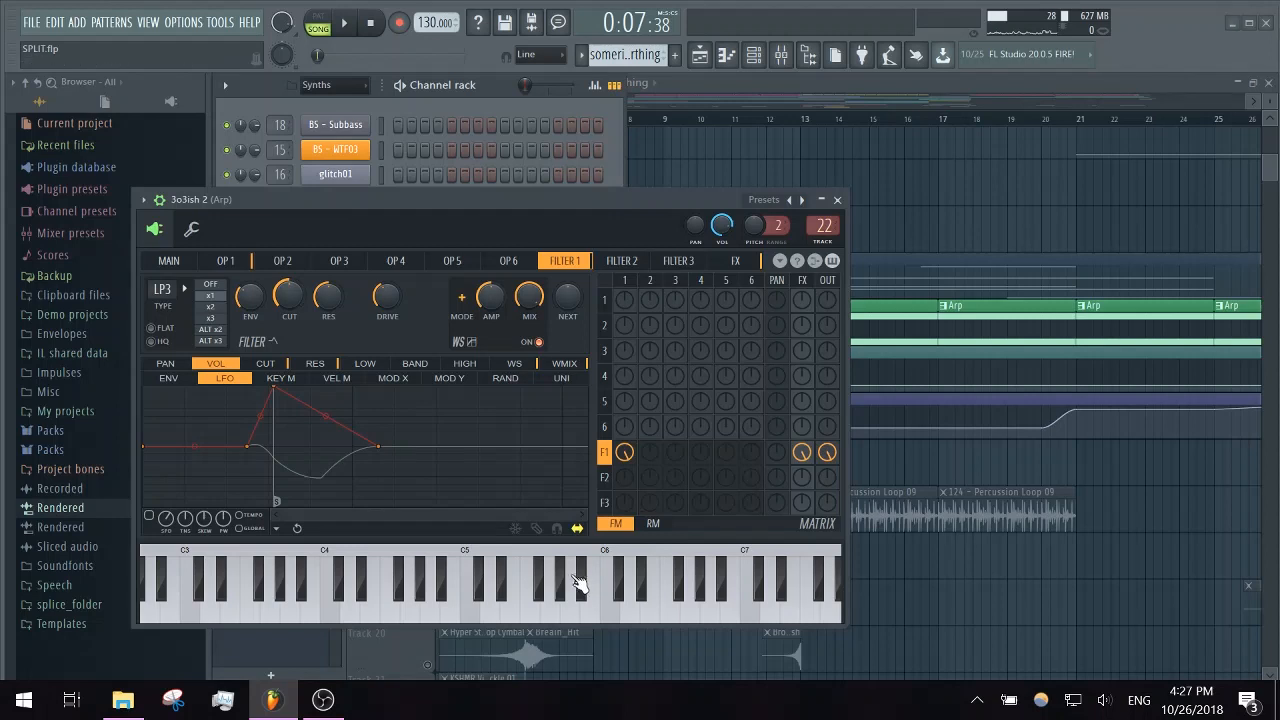
left_click(797, 604)
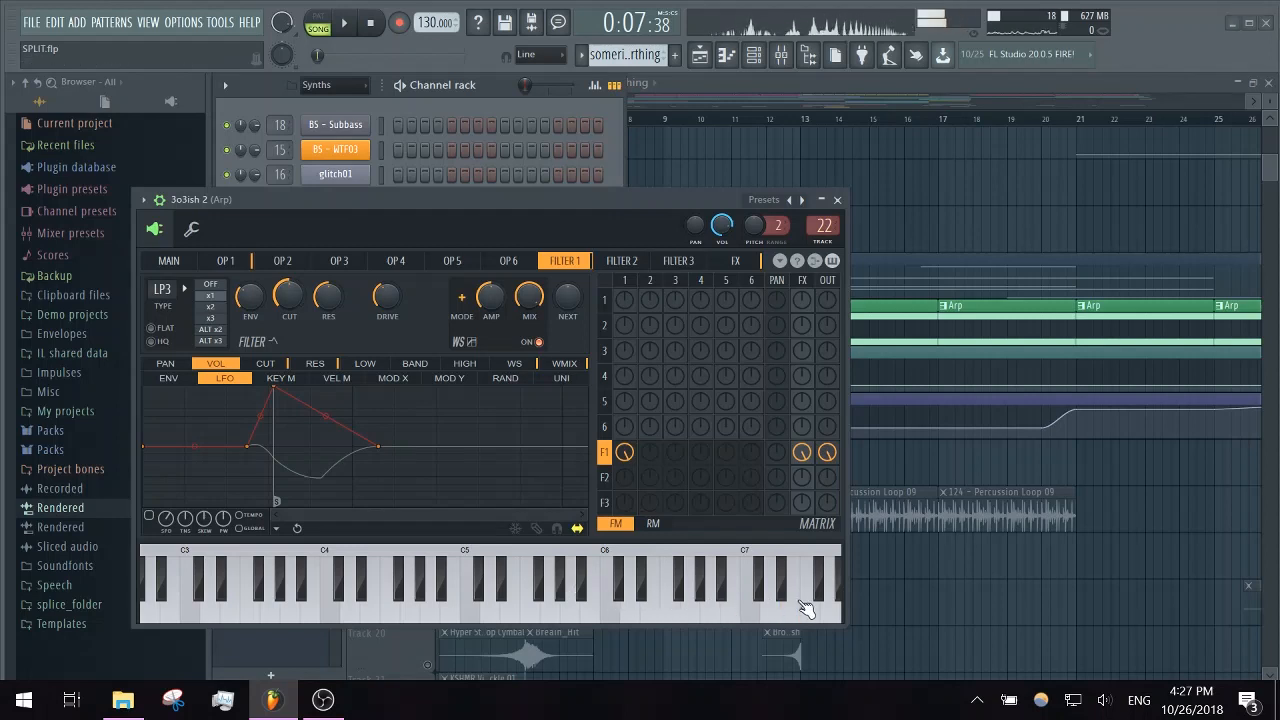
left_click(838, 200)
middle_click(672, 203)
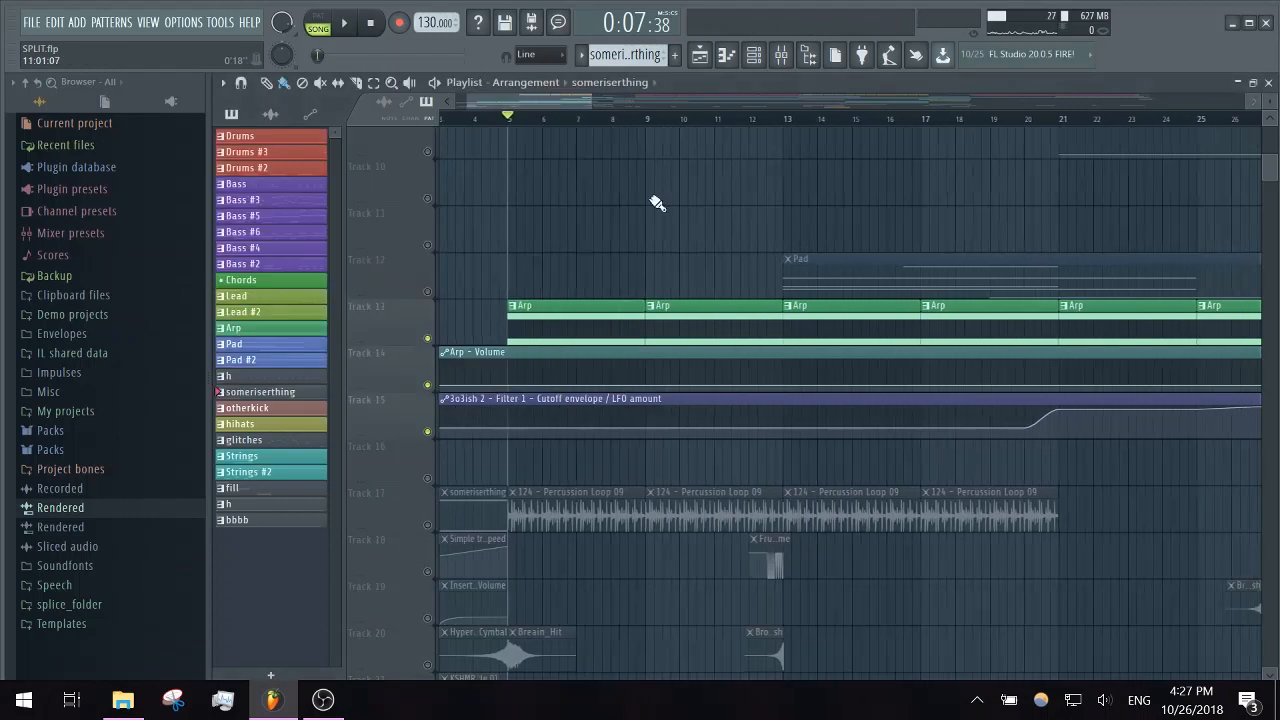
- Open the first Arp clip in the piano roll and audition keys from E4 up to E6
double_click(525, 322)
left_click(265, 375)
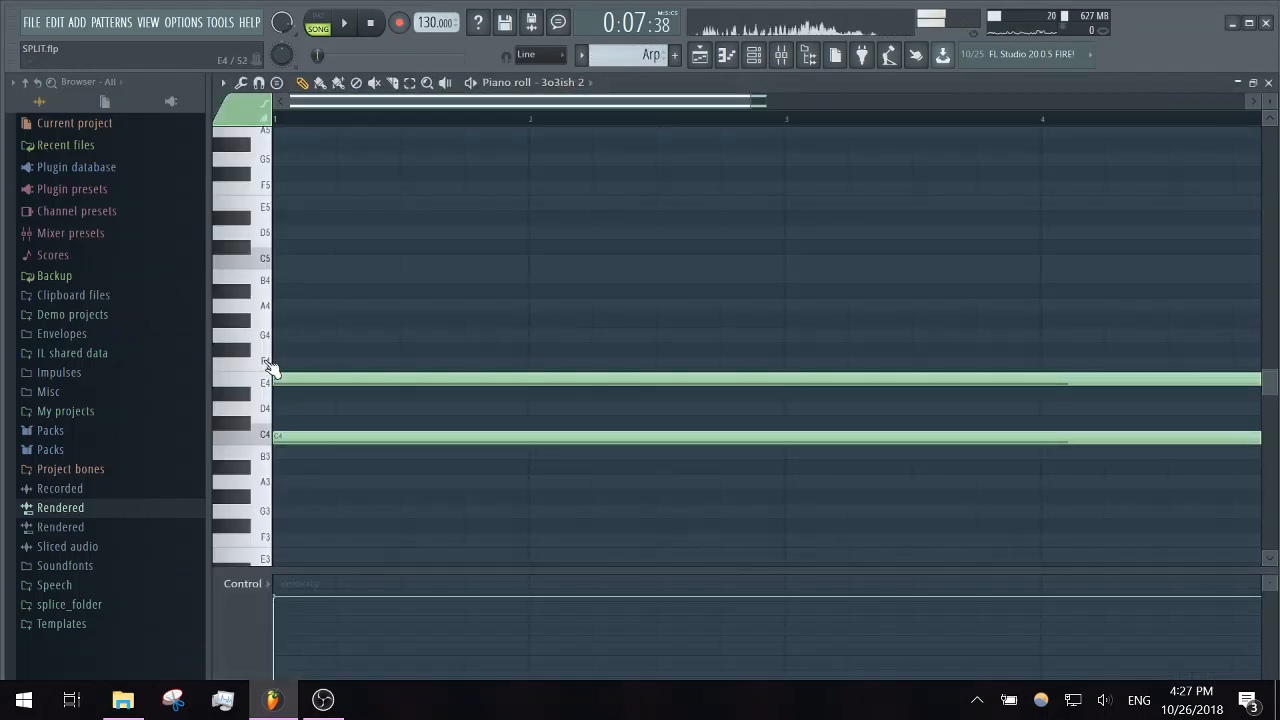
left_click(268, 210)
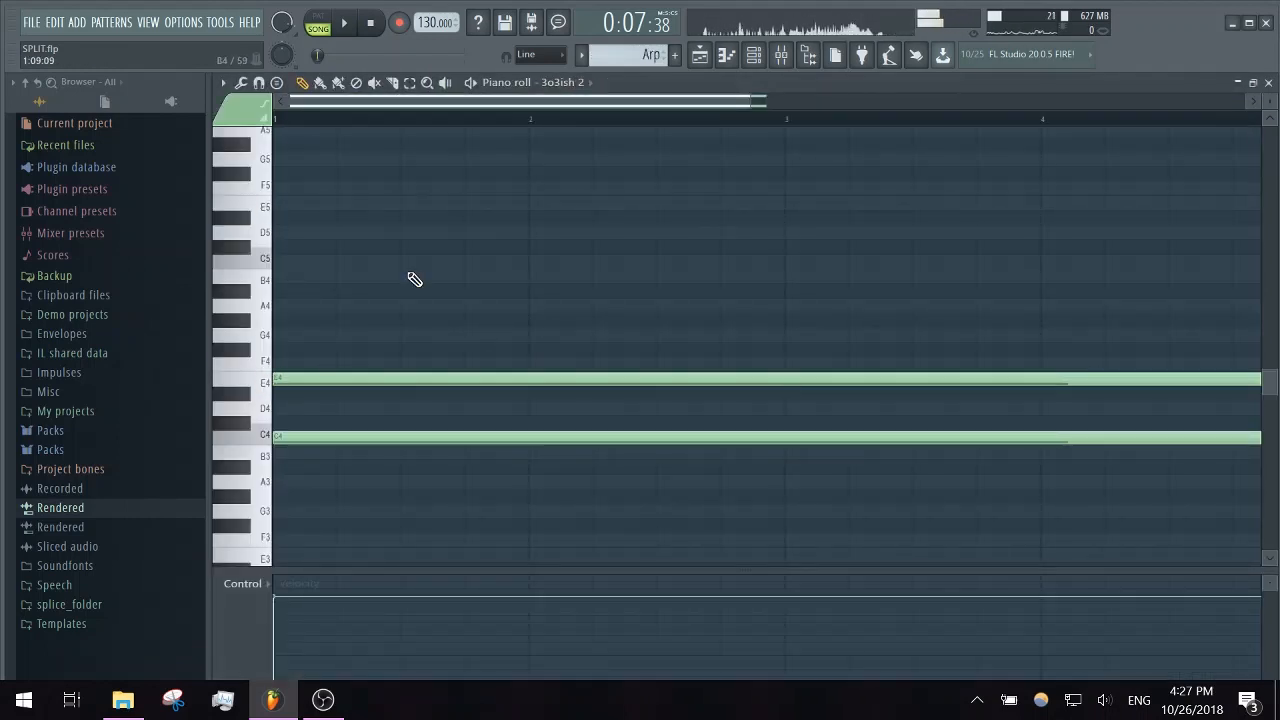
scroll(286, 180, "up", 4)
left_click(265, 199)
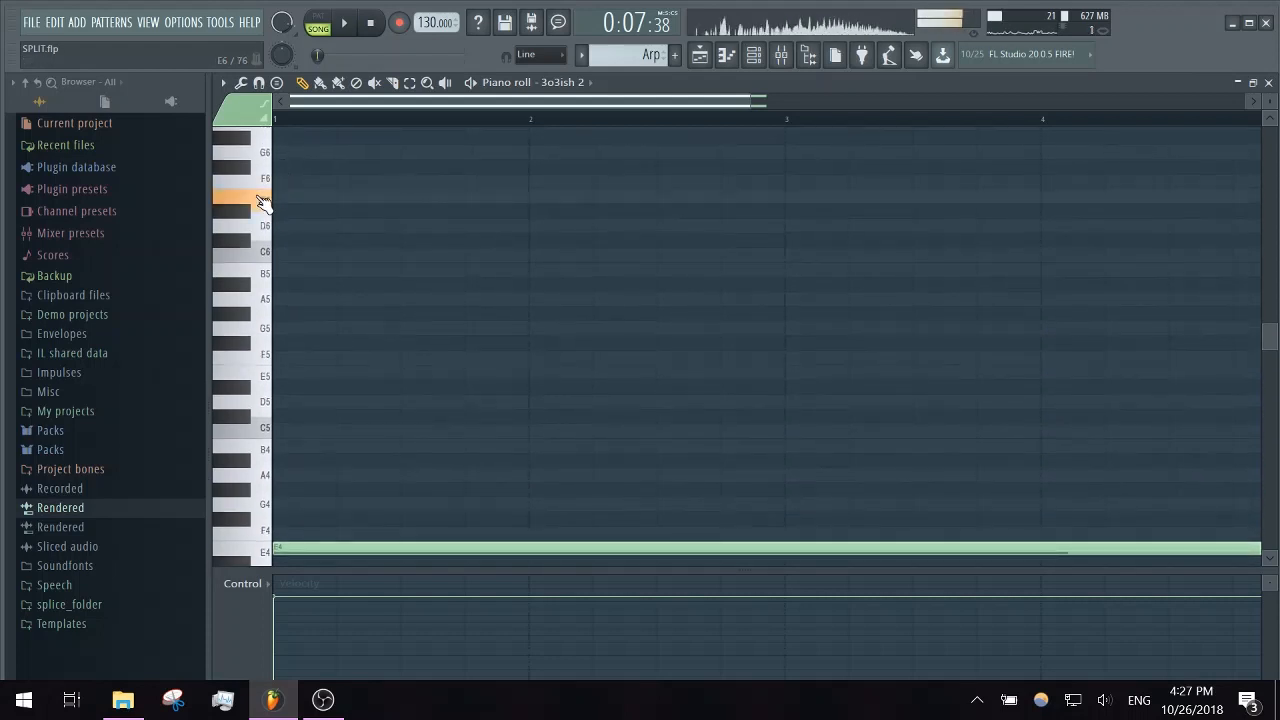
- Audition the piano roll keys around A3 and E4 for the Arp, then close its piano roll and return to the playlist
scroll(398, 395, "down", 4)
scroll(398, 395, "down", 2)
left_click(262, 338)
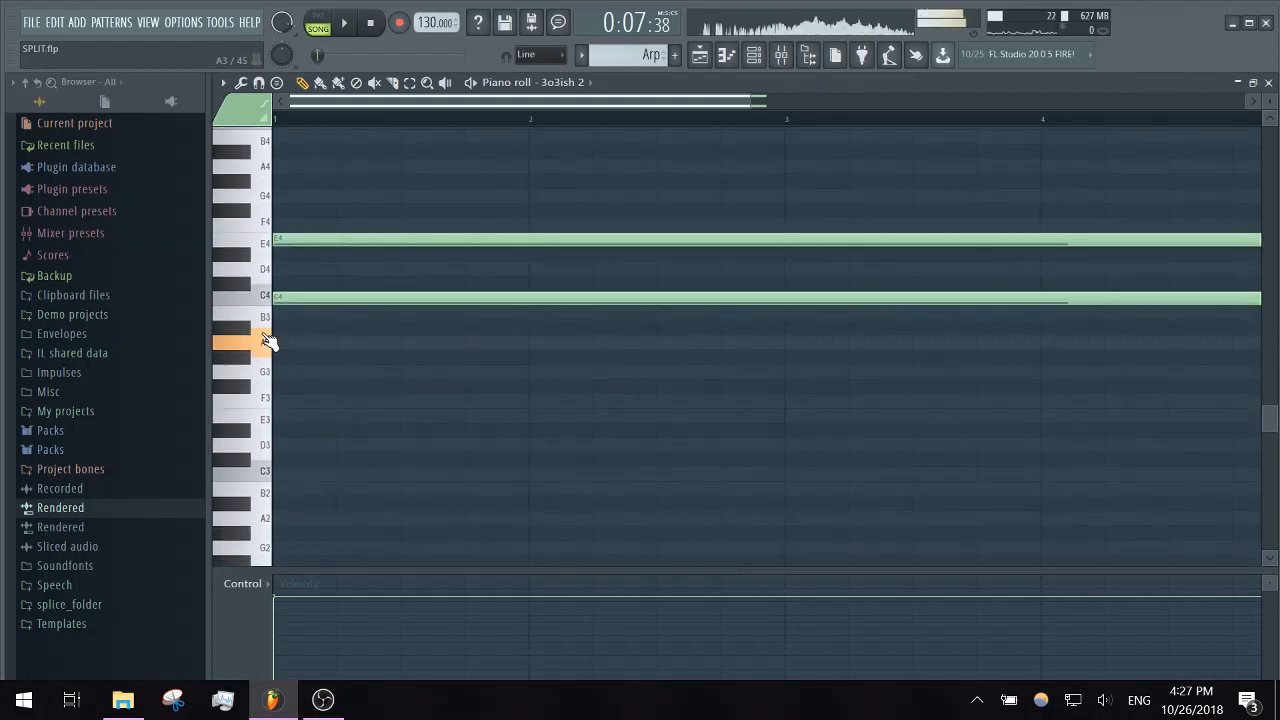
left_click(256, 258)
left_click_drag(256, 258, 257, 249)
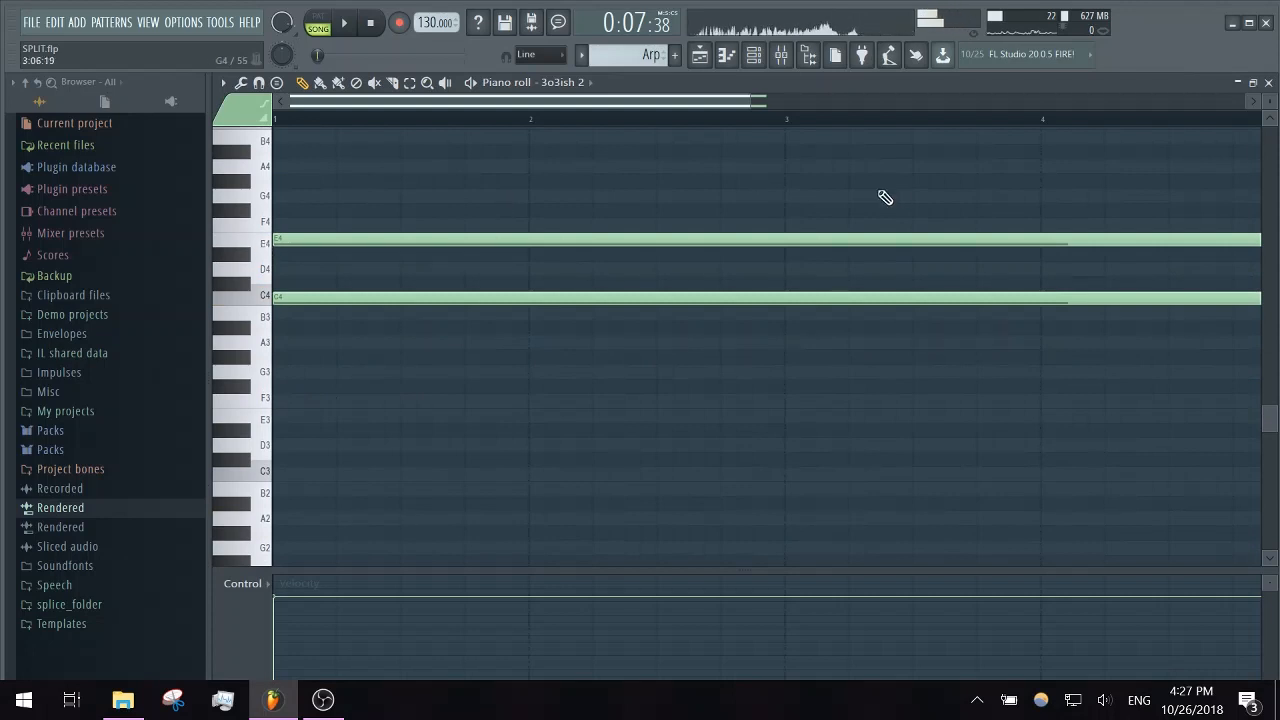
scroll(300, 250, "up", 2)
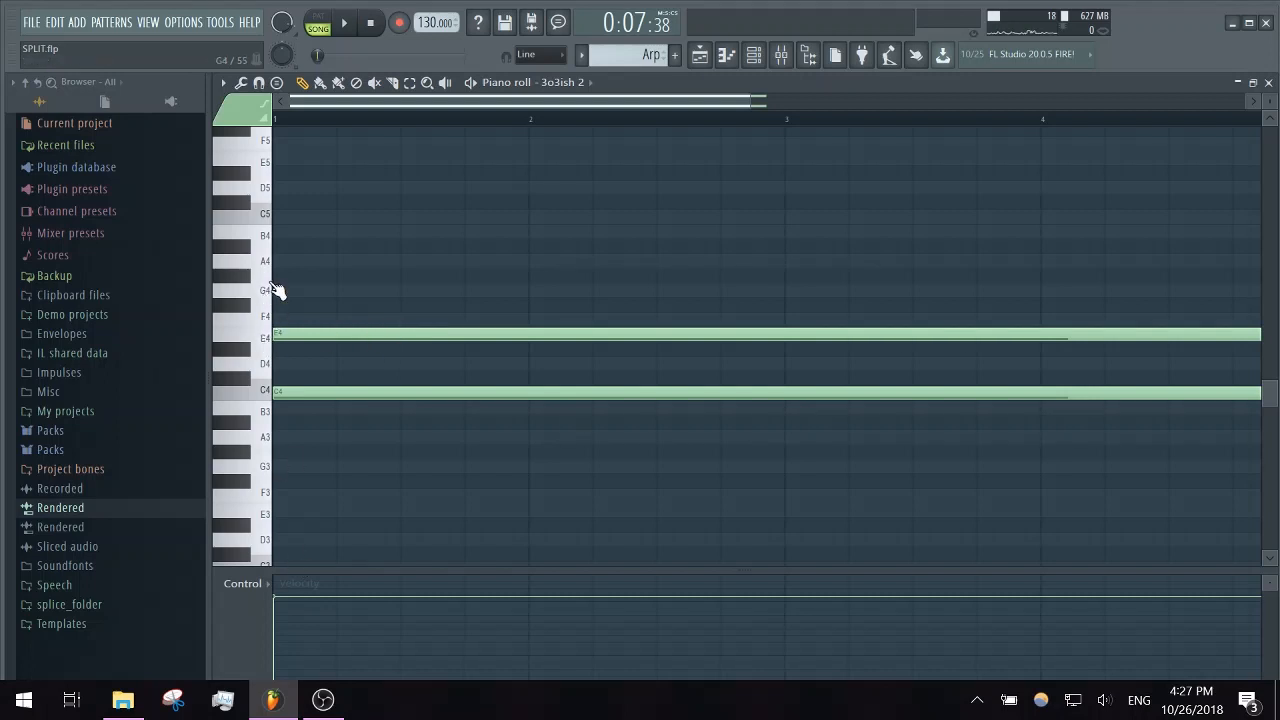
left_click(1269, 82)
key("F6")
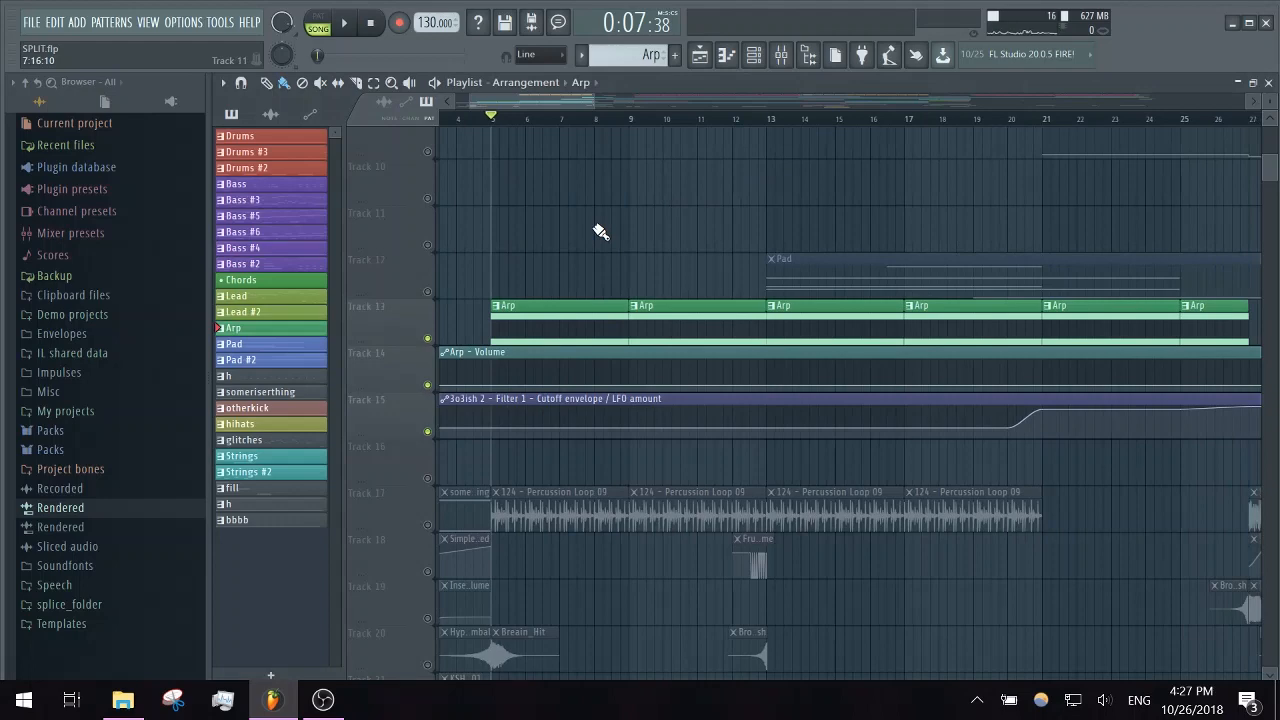
- Solo the Pad on Track 12 and play it from bar 13
scroll(600, 232, "up", 3)
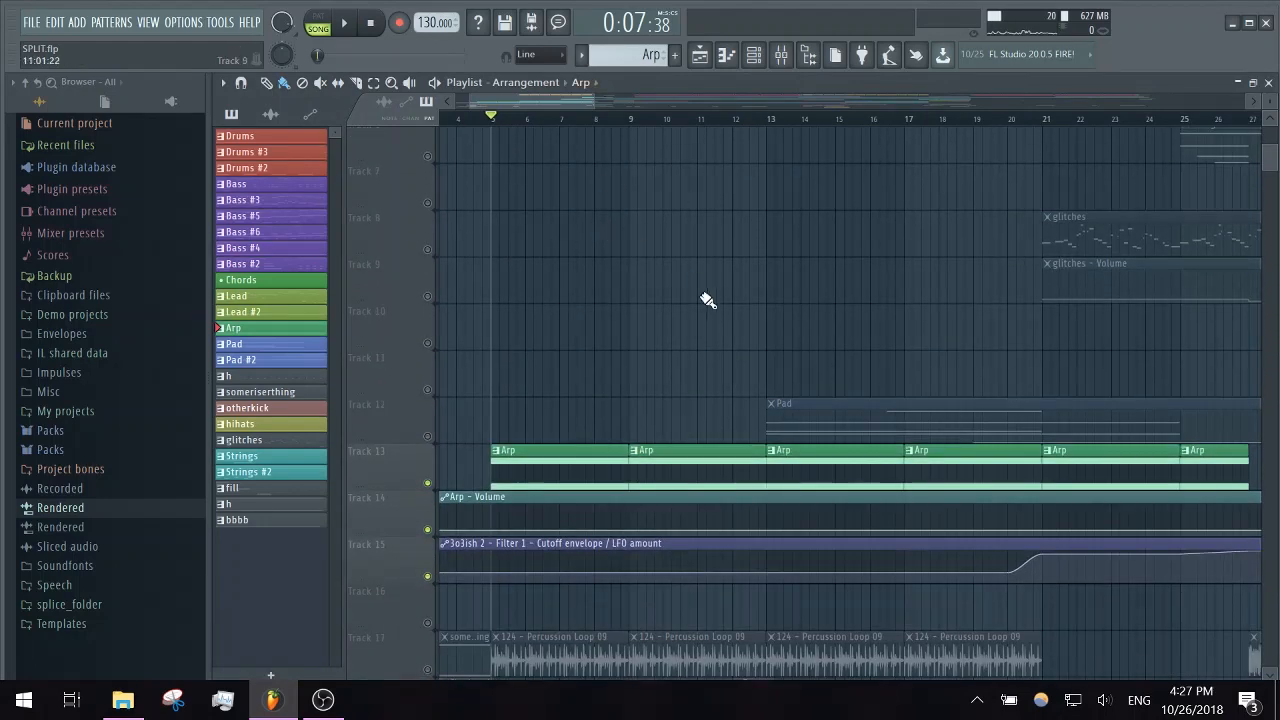
right_click(429, 438)
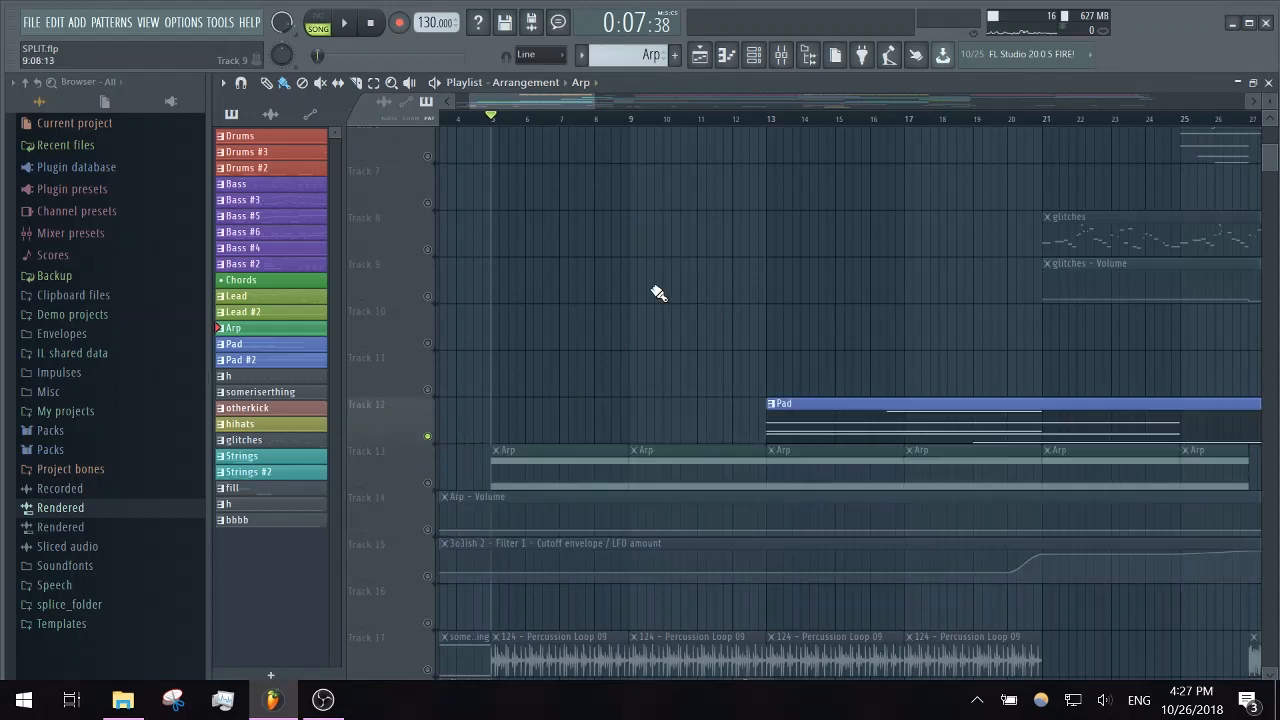
scroll(540, 120, "right", 4)
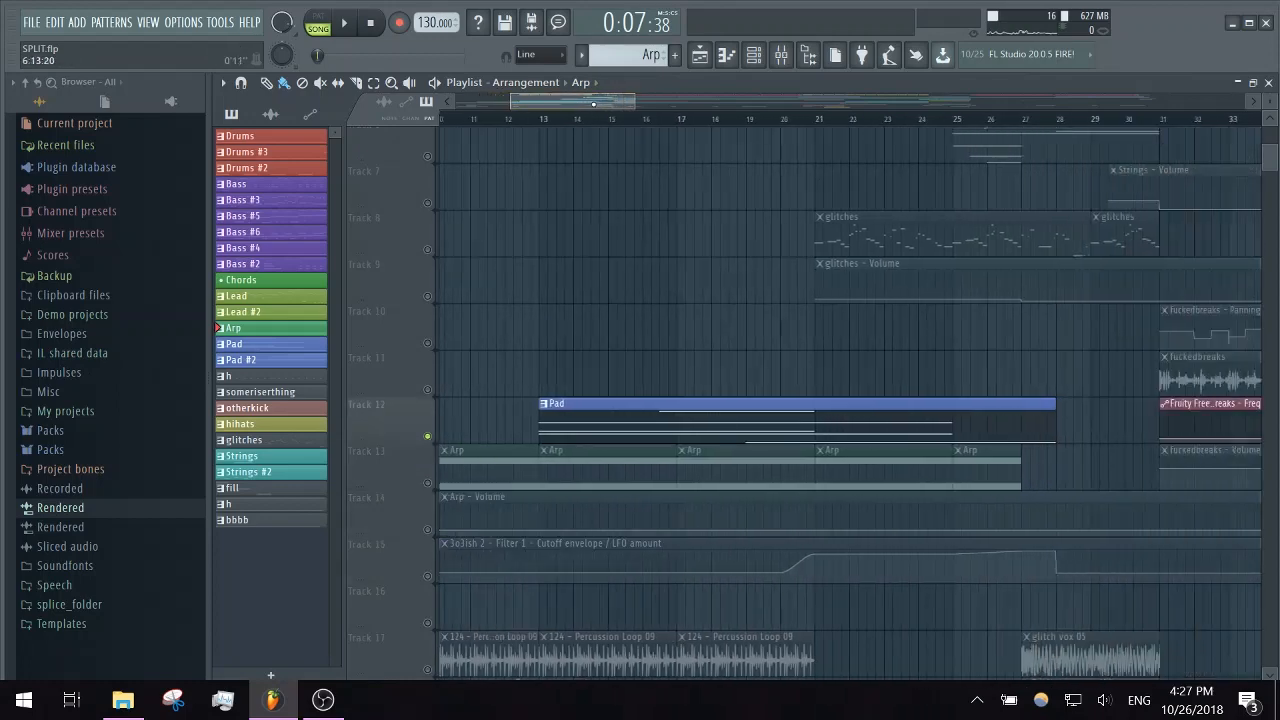
left_click(480, 118)
key("space")
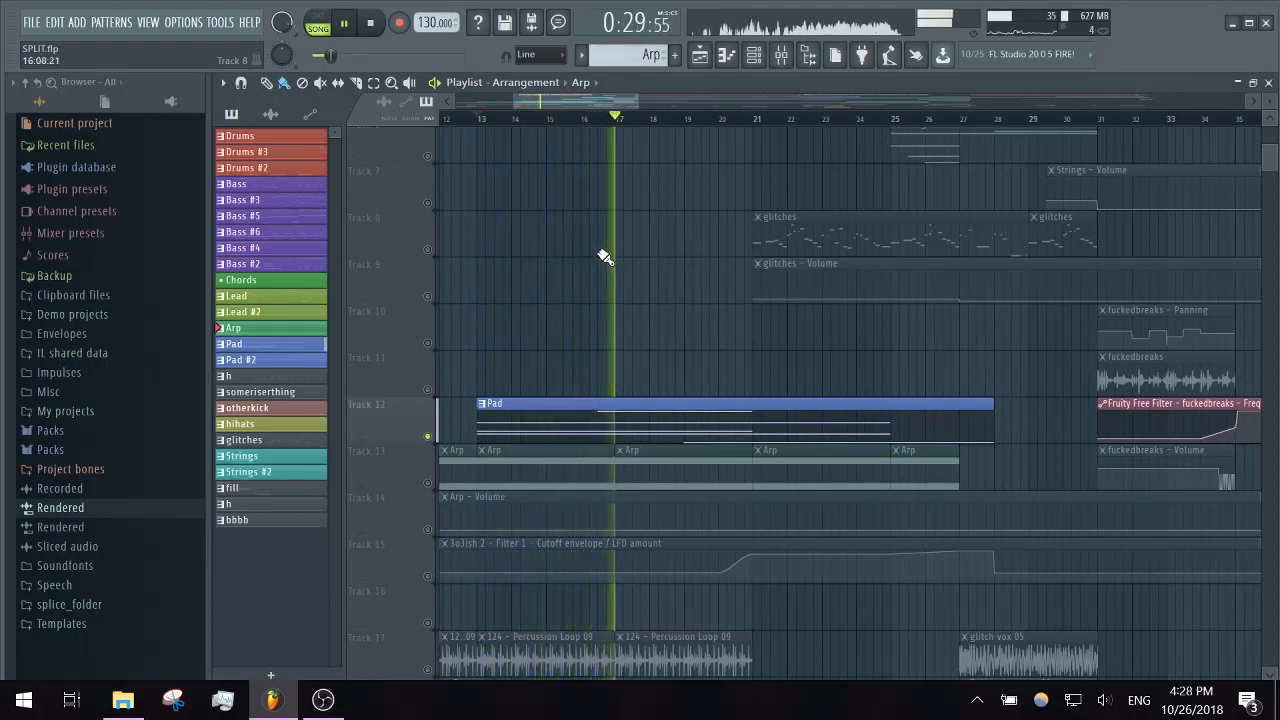
- Open the Pad's Voices synth from the channel rack, stop playback, audition three notes on its main page, and close it
left_click(781, 55)
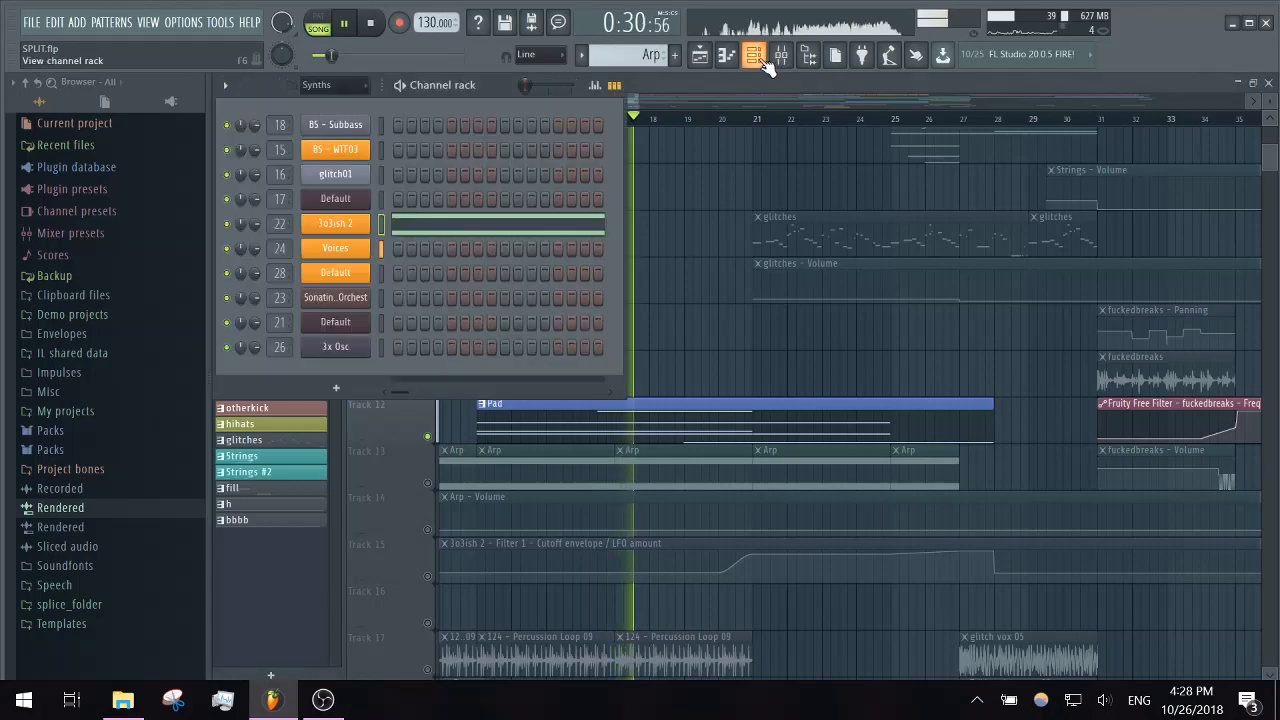
left_click(366, 251)
key("space")
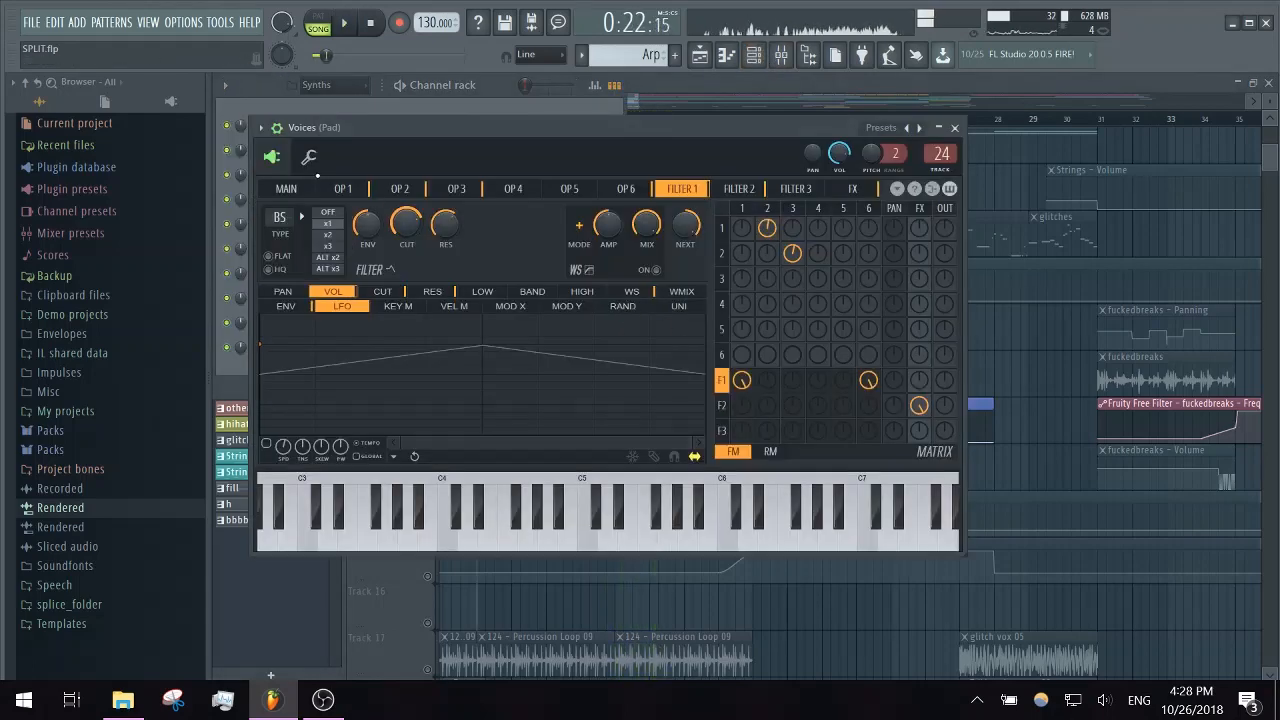
left_click(288, 189)
left_click(557, 532)
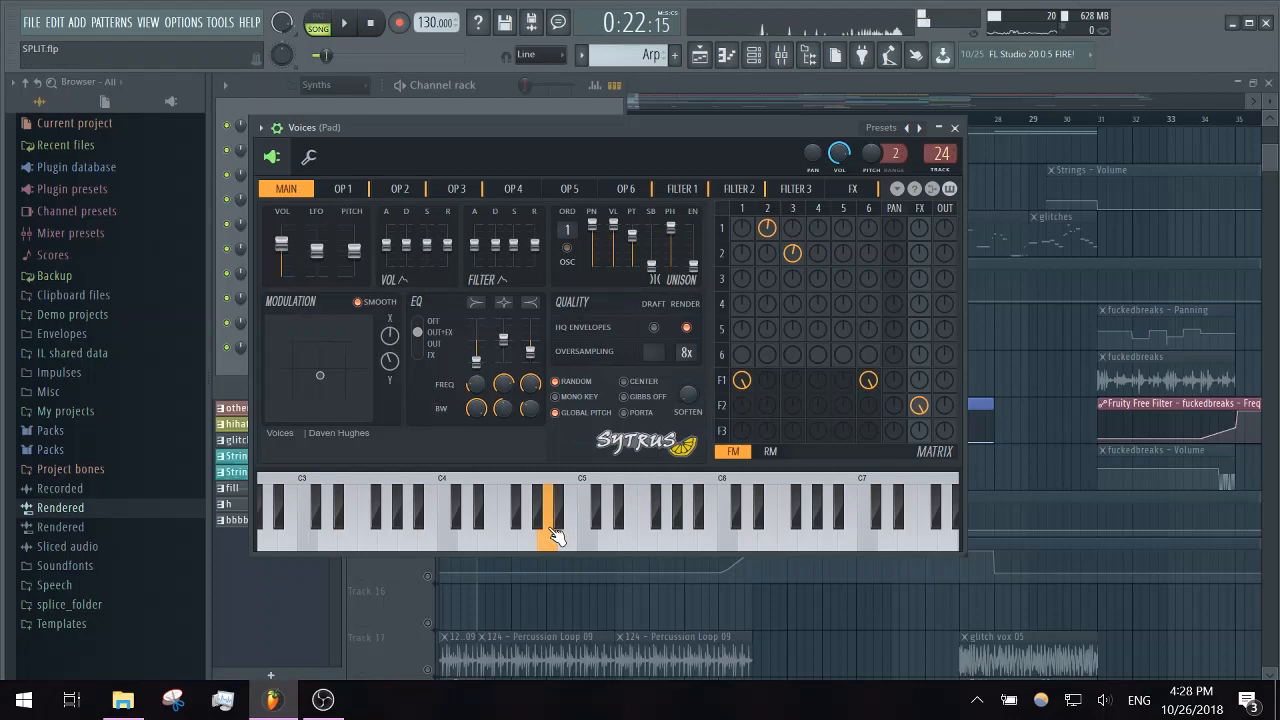
left_click(710, 534)
left_click(387, 528)
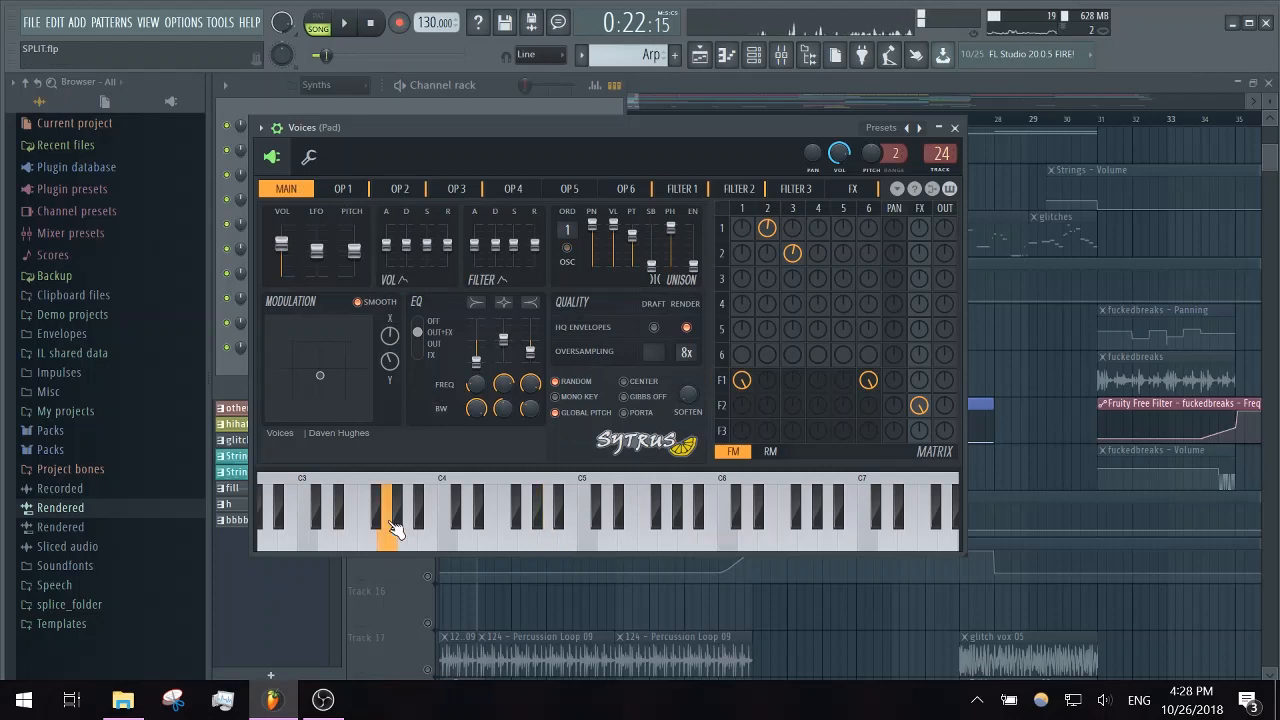
left_click(957, 128)
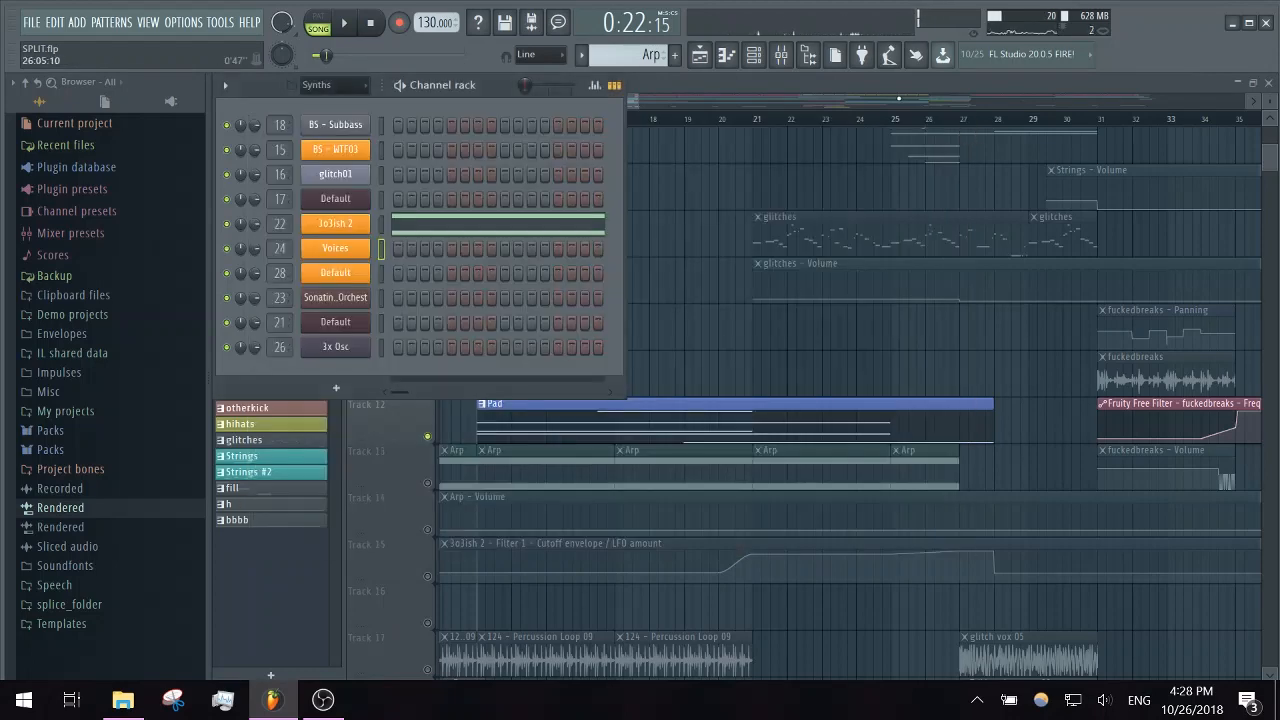
- Return to the playlist and end the Pad solo so that all tracks are enabled
left_click_drag(896, 100, 898, 100)
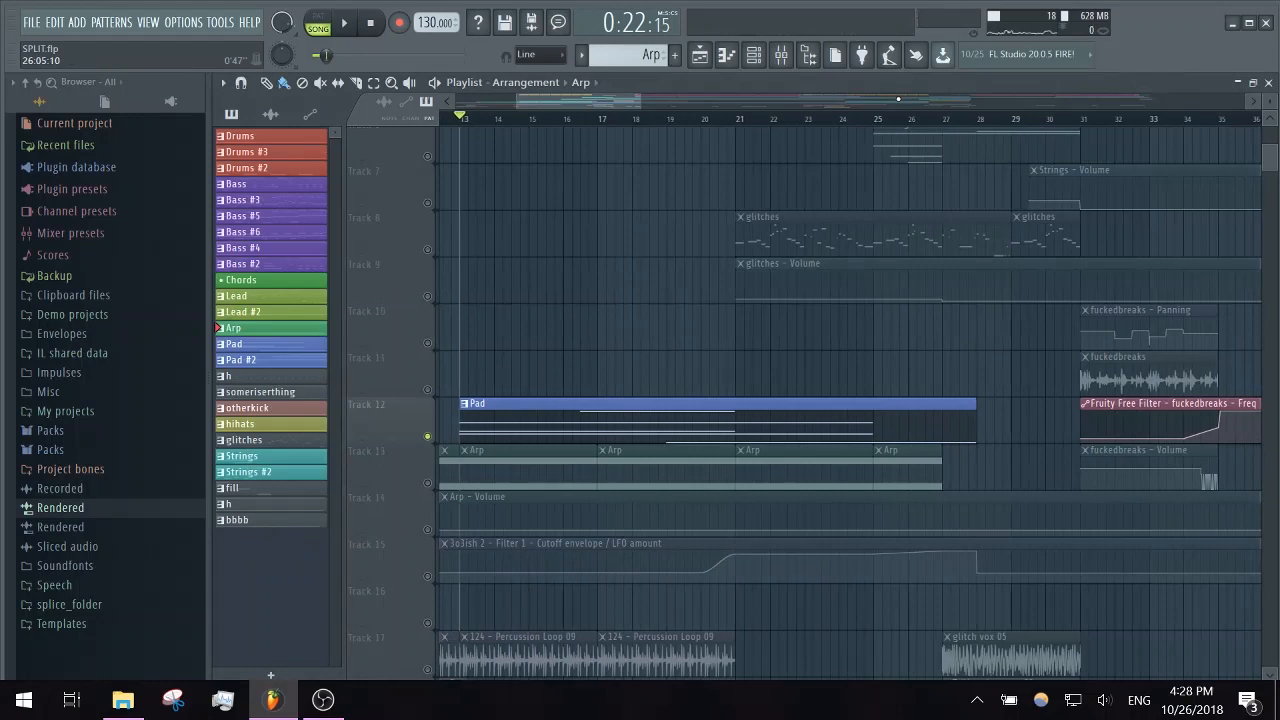
scroll(690, 355, "down", 4)
scroll(690, 355, "up", 9)
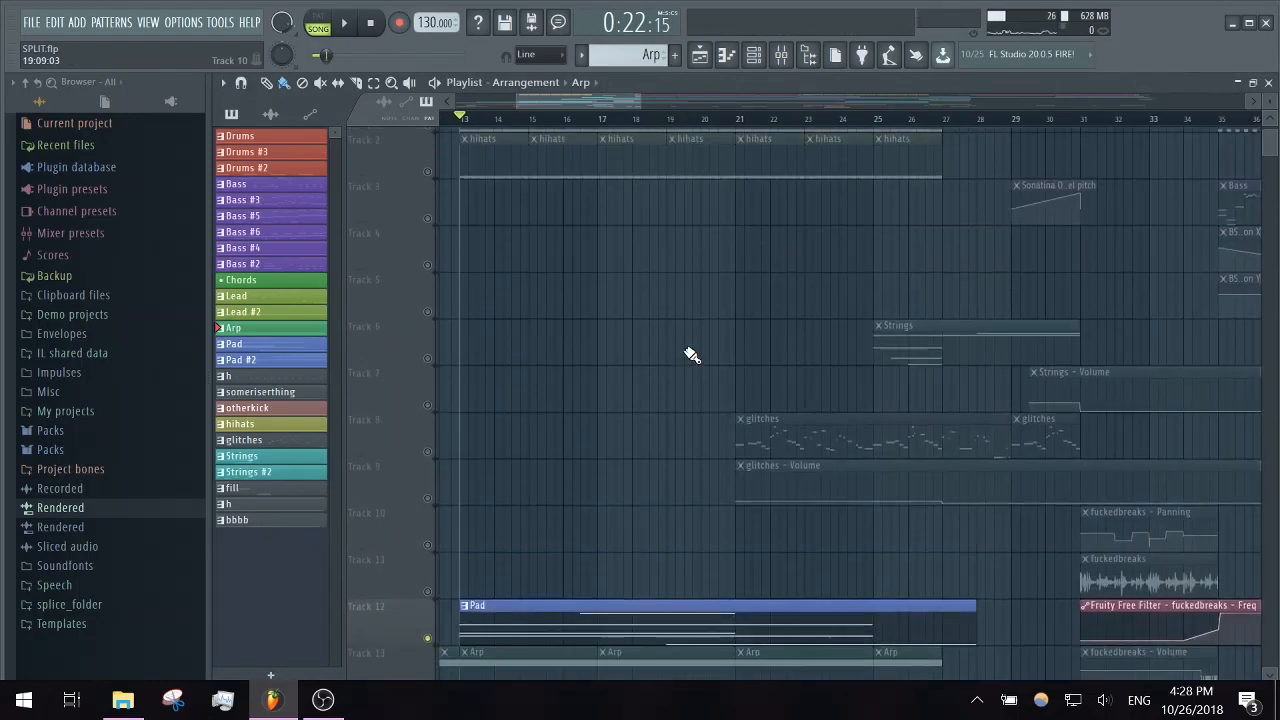
left_click_drag(602, 102, 580, 102)
right_click(428, 167)
right_click(428, 167)
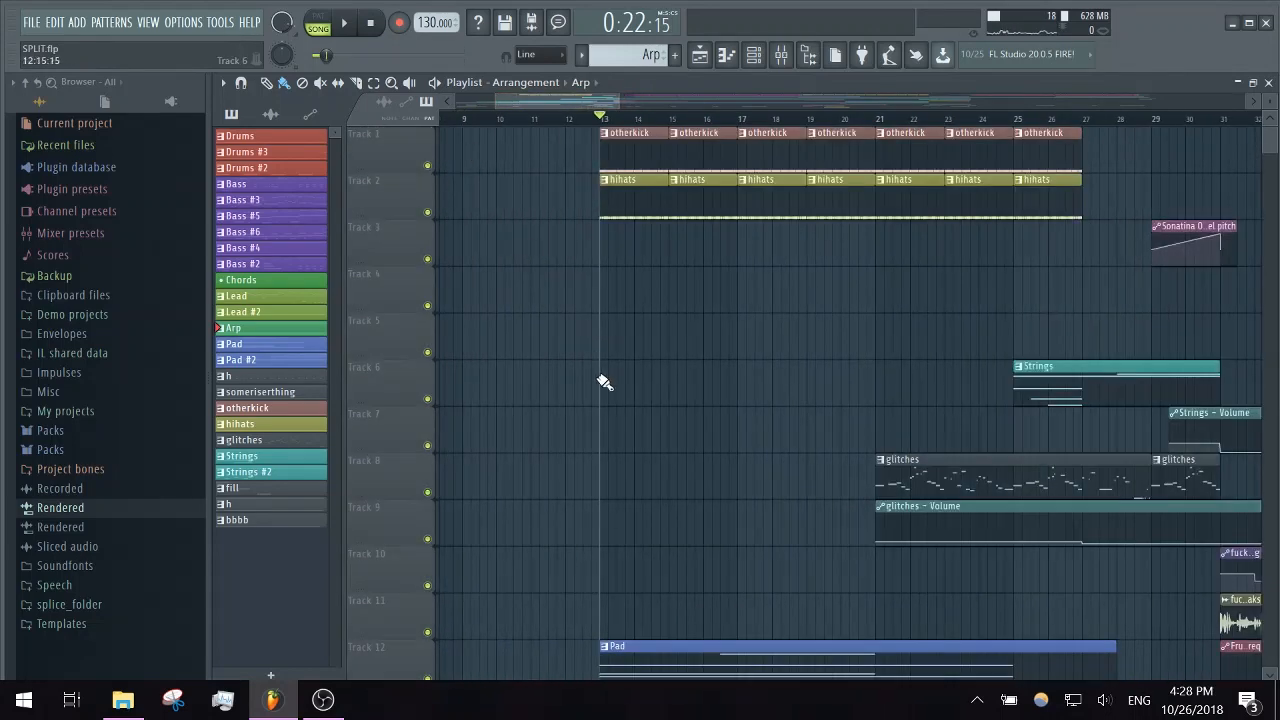
- Move the playhead to bar 12 and play the full mix through the automated transition on Track 18, then stop
scroll(598, 376, "down", 12)
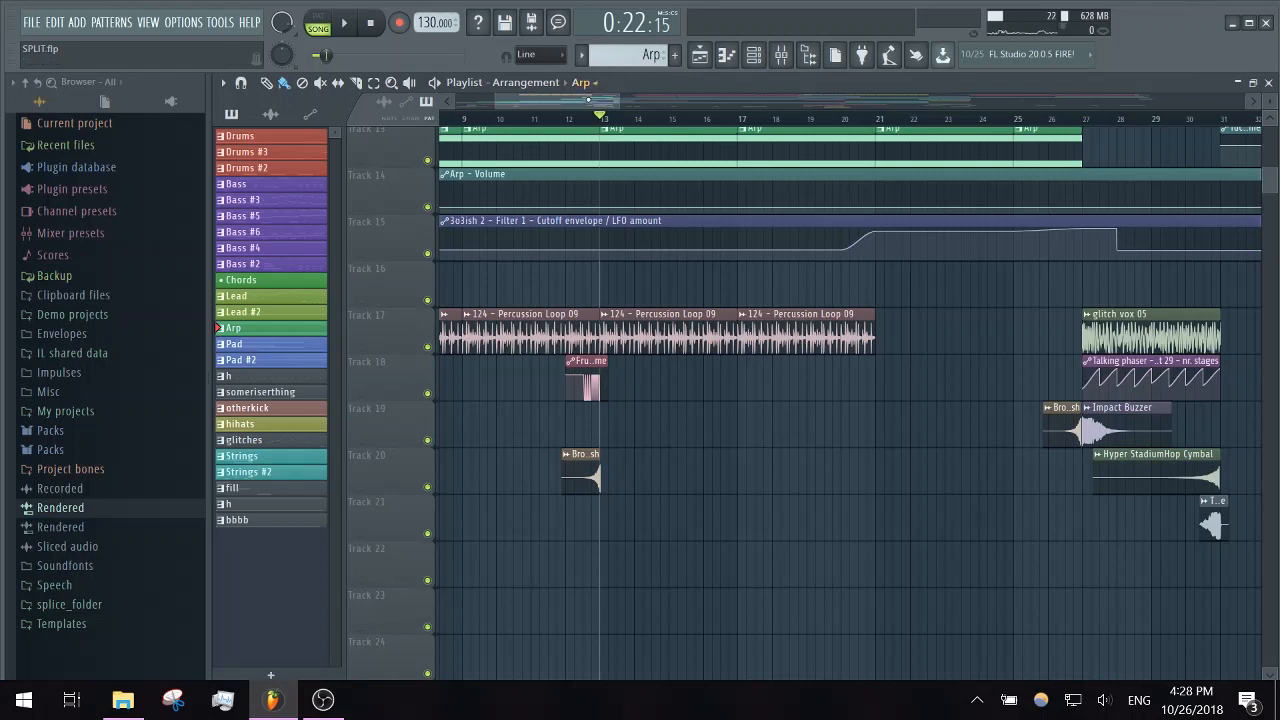
left_click_drag(588, 101, 545, 102)
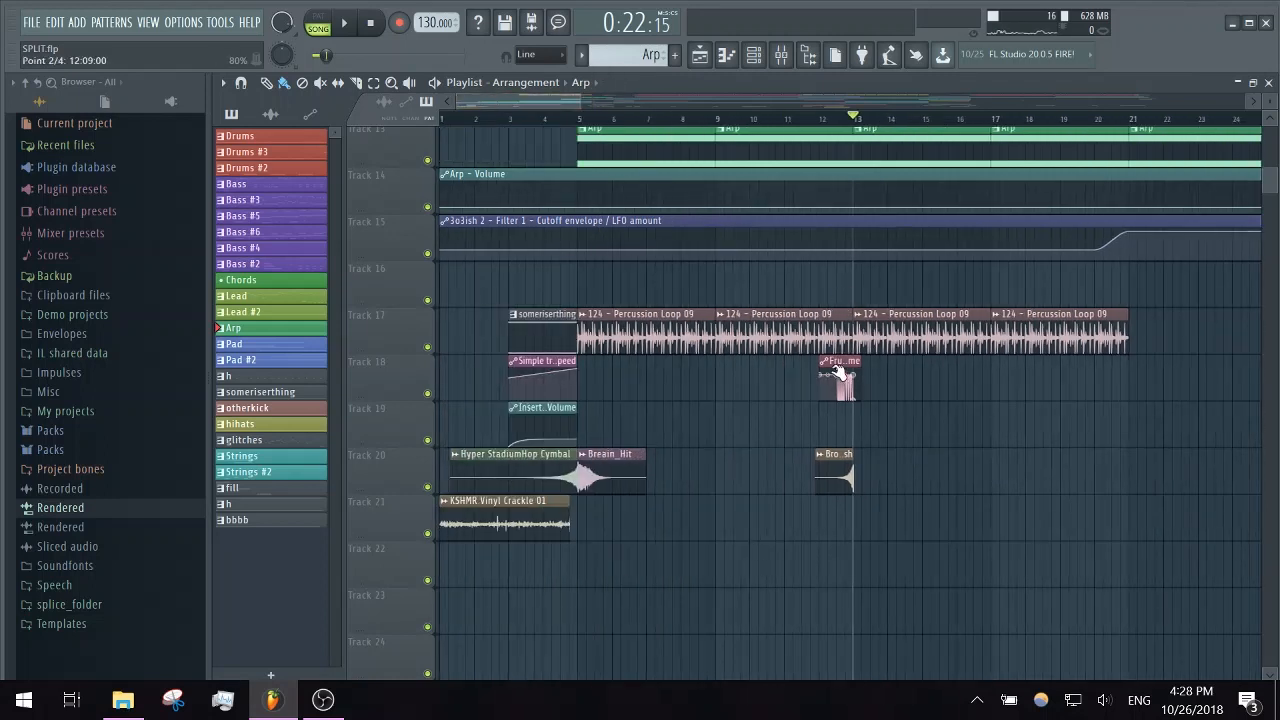
left_click_drag(847, 119, 828, 122)
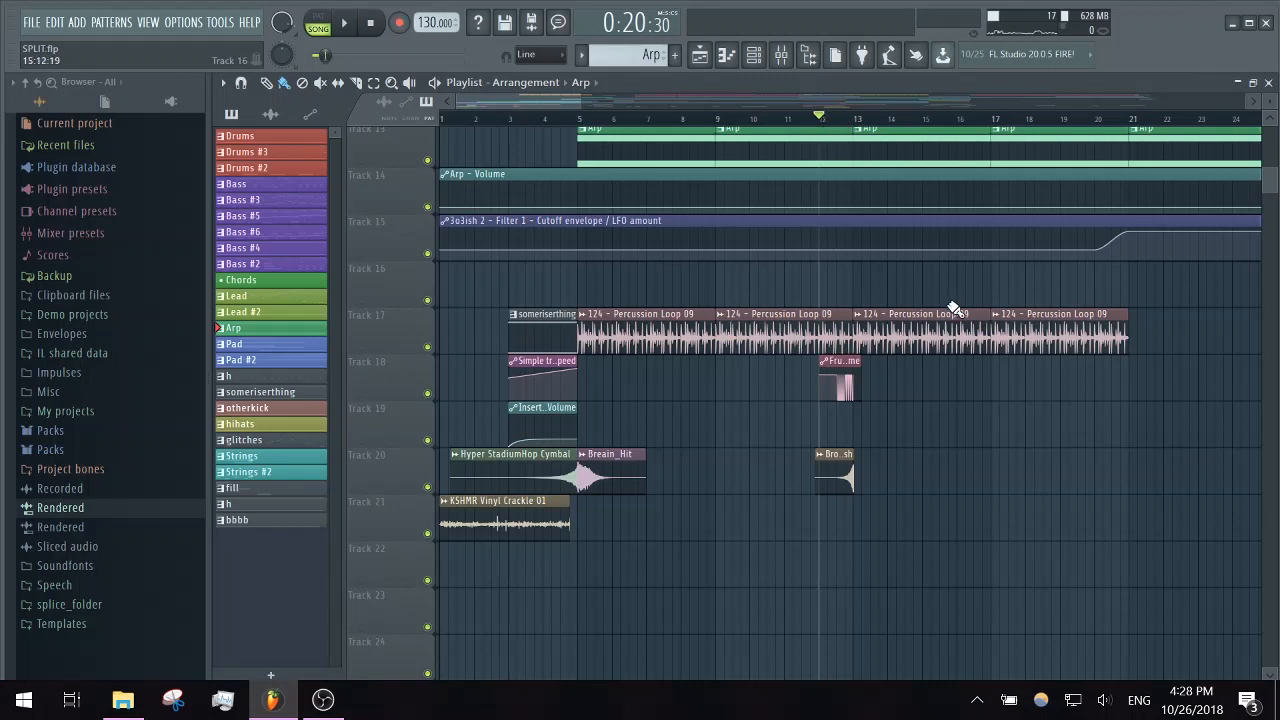
key("space")
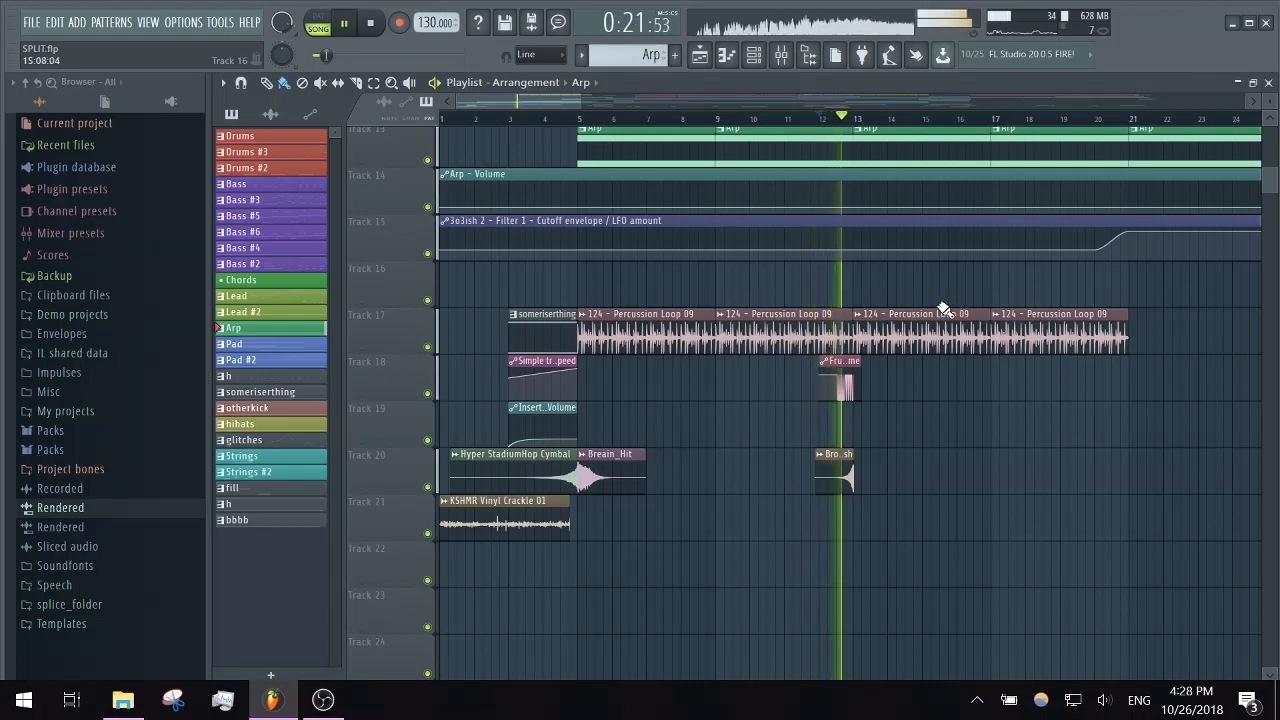
key("space")
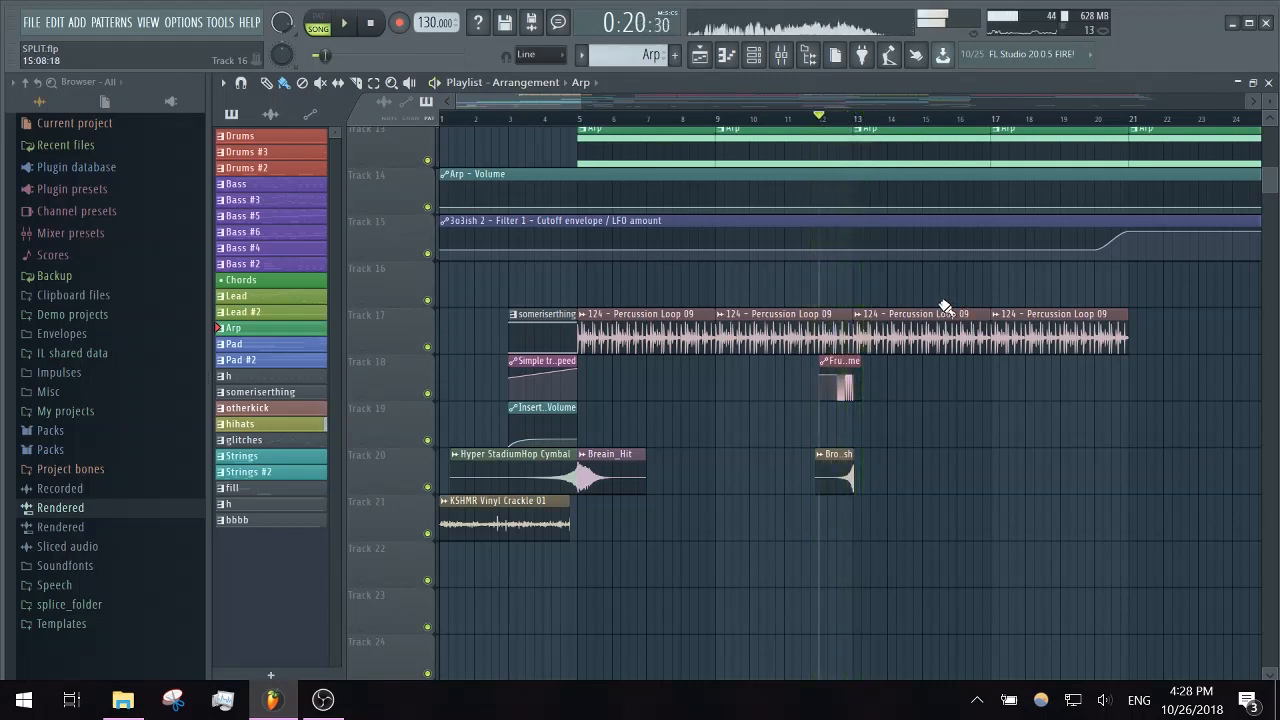
- Open an otherkick clip on Track 1 in the piano roll and view its kick pattern from bar 1
scroll(944, 308, "up", 5)
left_click_drag(556, 102, 591, 102)
double_click(668, 147)
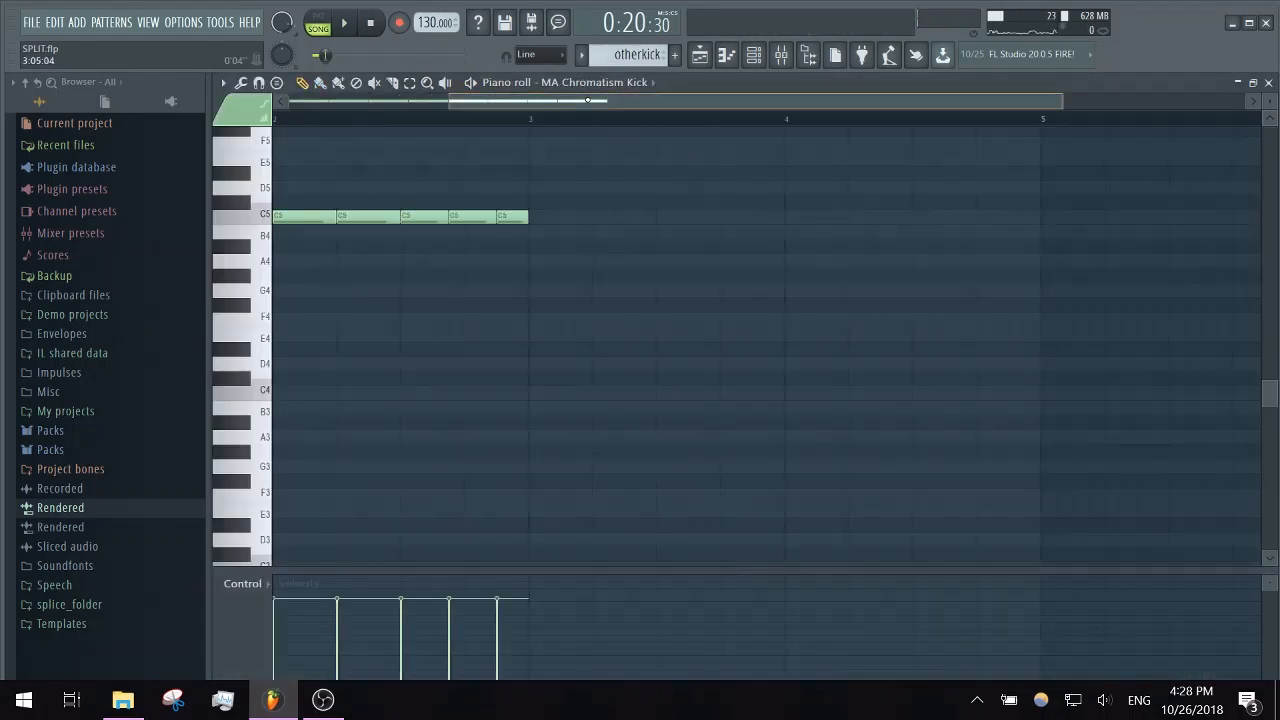
scroll(543, 191, "up", 3)
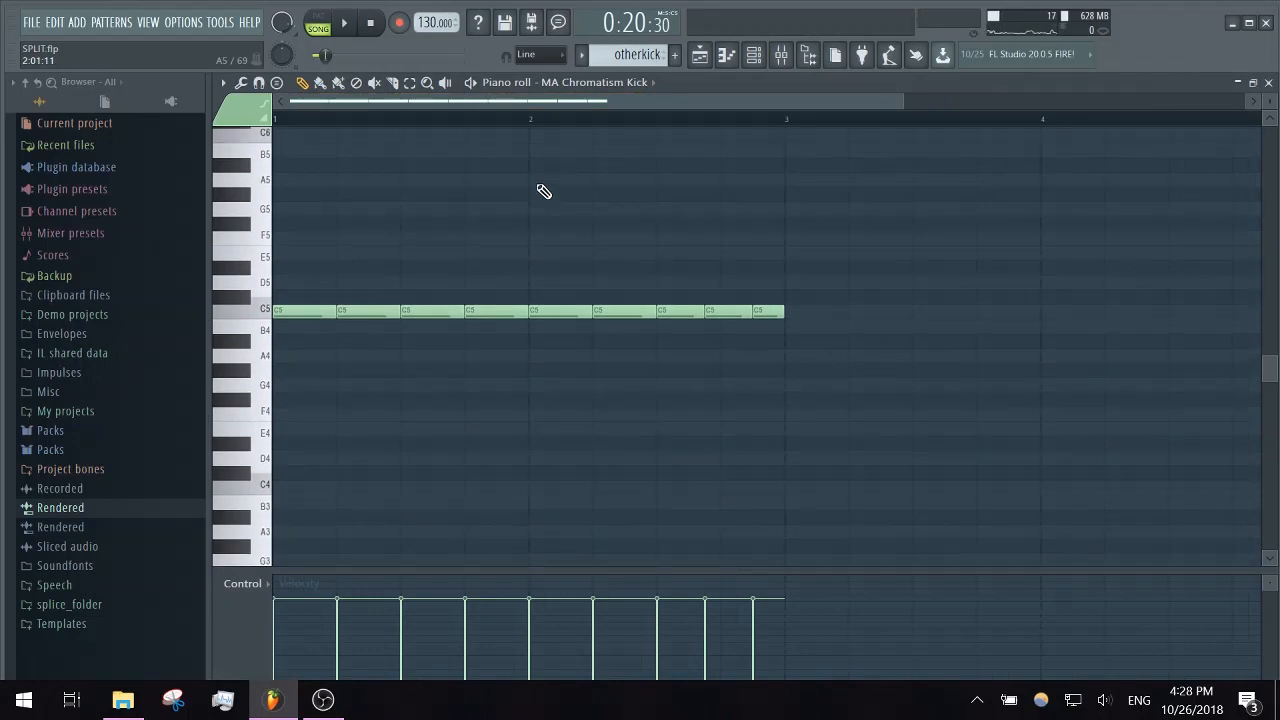
- Examine the RoughRider2 and Fruity Blood Overdrive effects on the otherkick mixer insert, closing each one
left_click(780, 56)
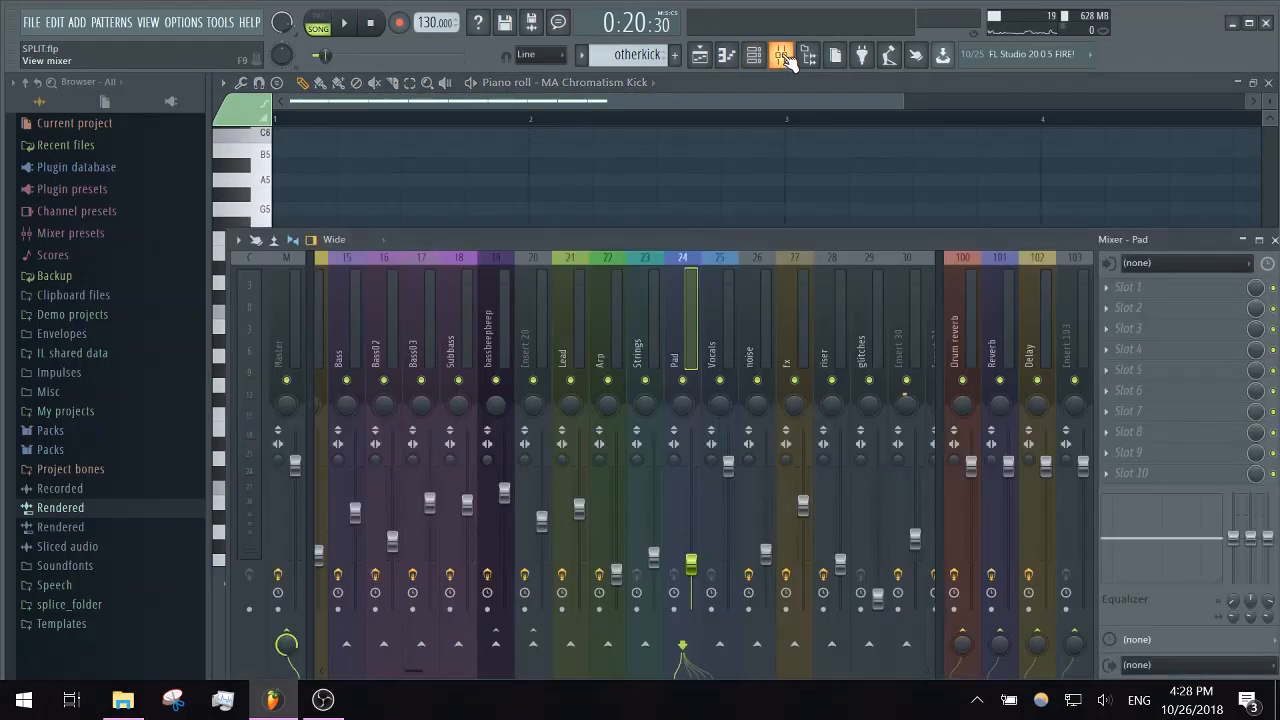
left_click_drag(410, 670, 316, 670)
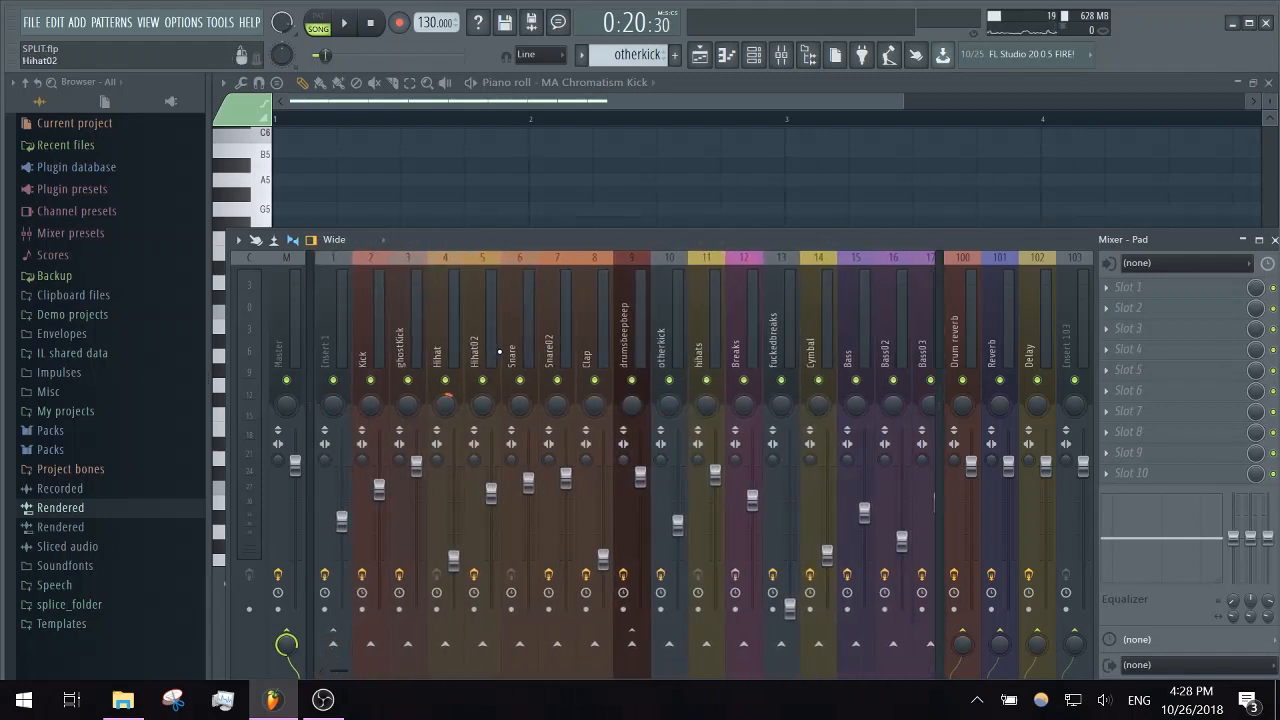
left_click(655, 304)
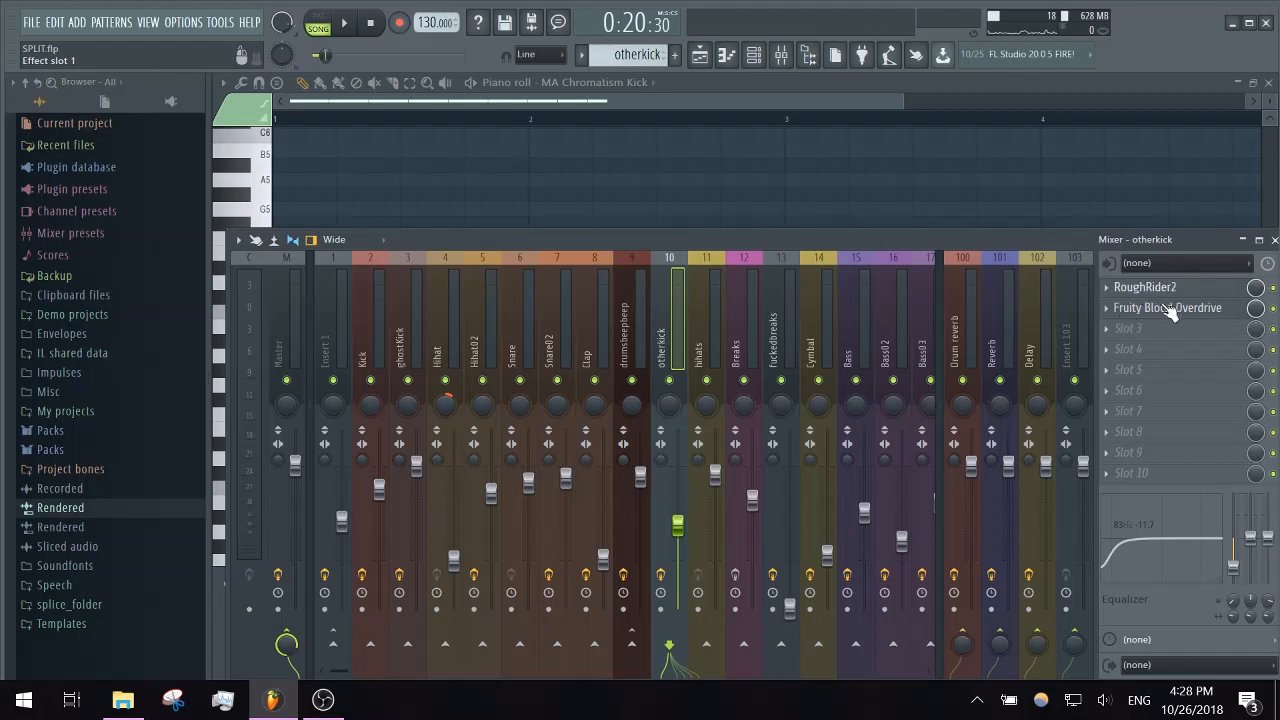
left_click(1163, 290)
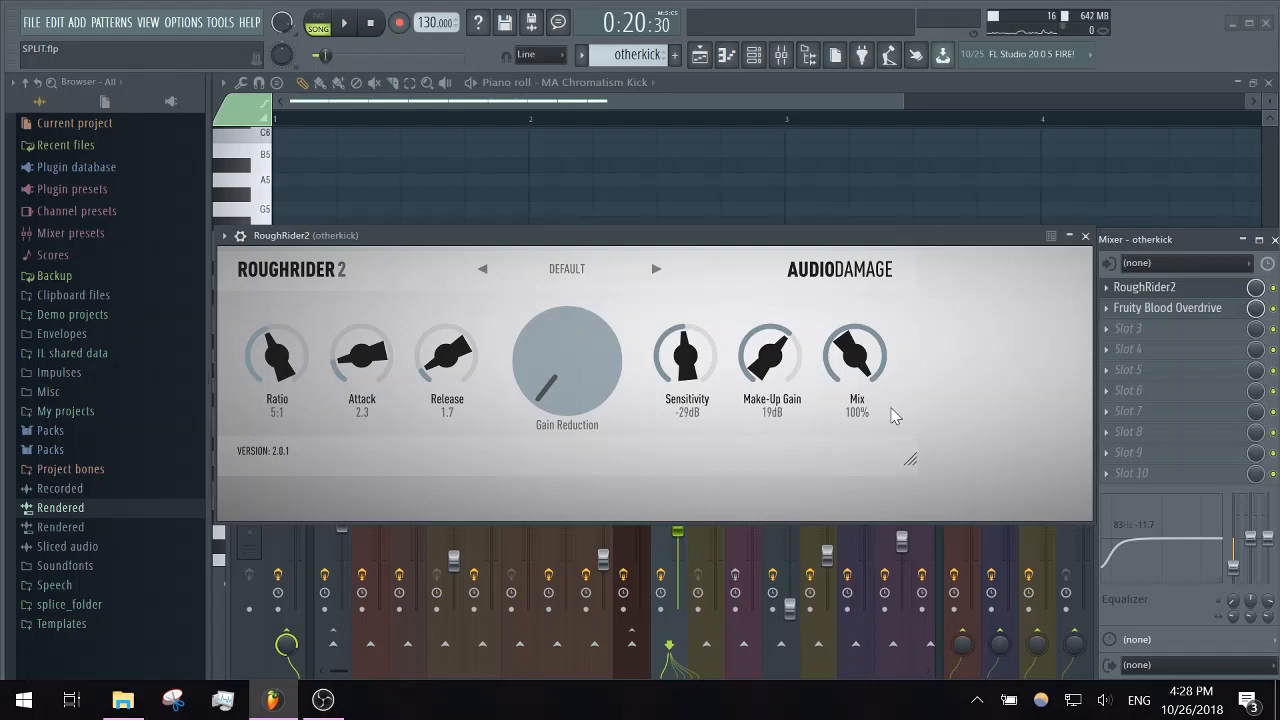
left_click(1087, 237)
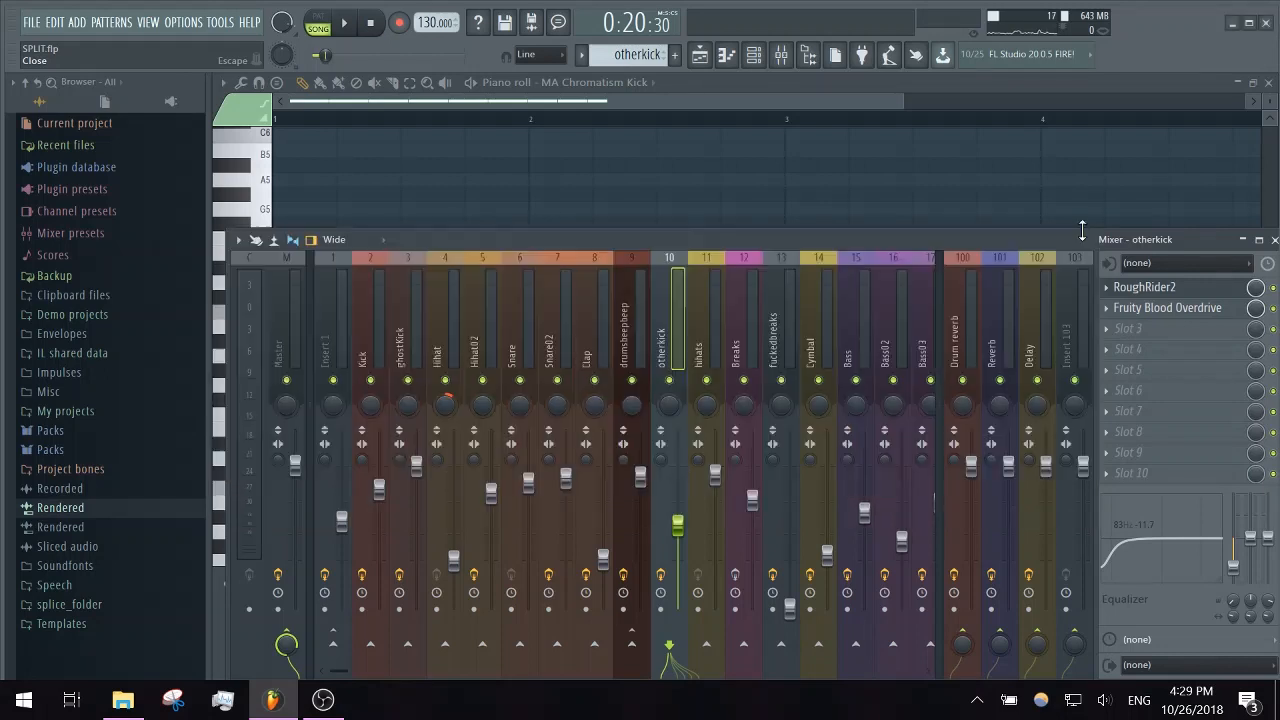
left_click(1160, 310)
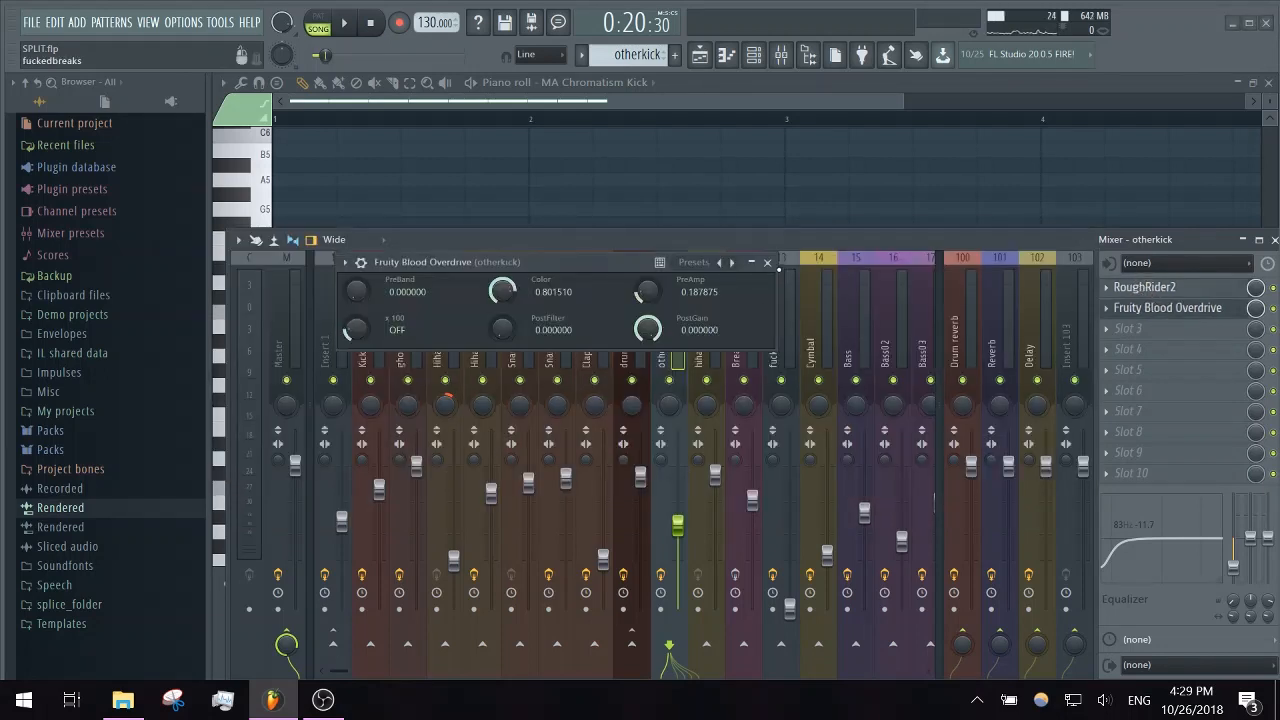
left_click(768, 263)
- Return to the MA Chromatism Kick piano roll, play the otherkick pattern, and stop it
left_click(648, 95)
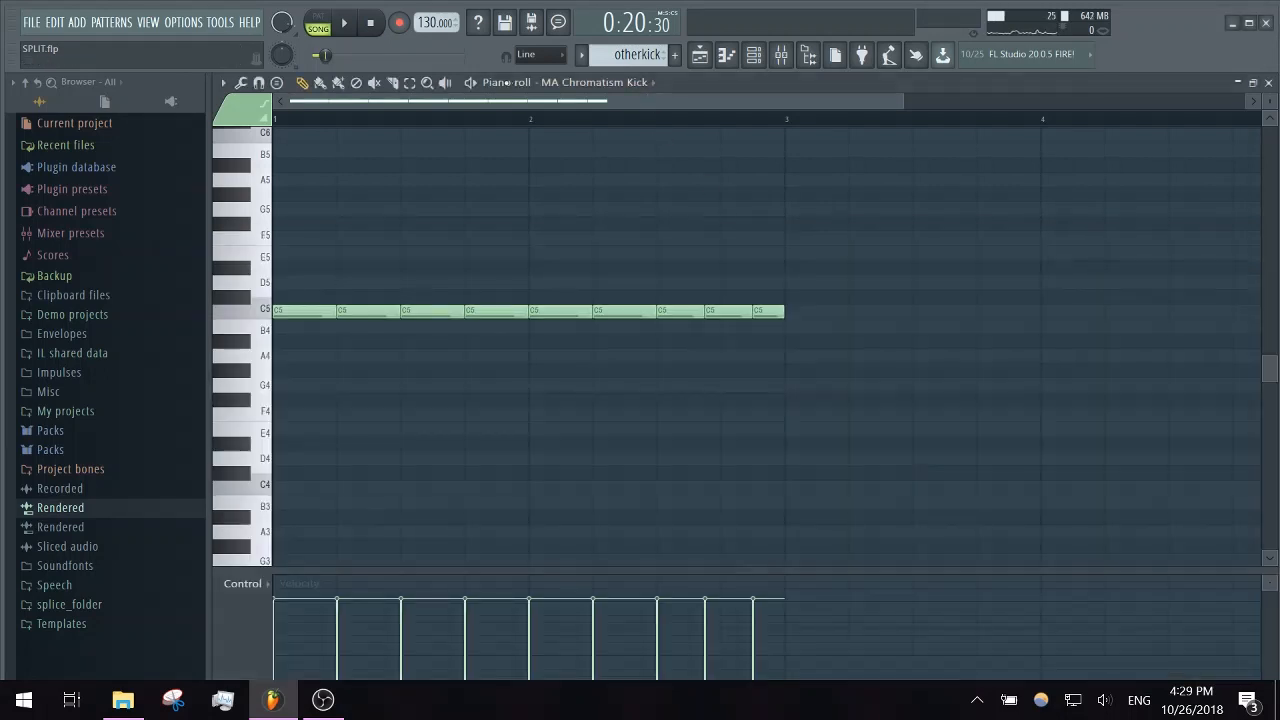
left_click(484, 86)
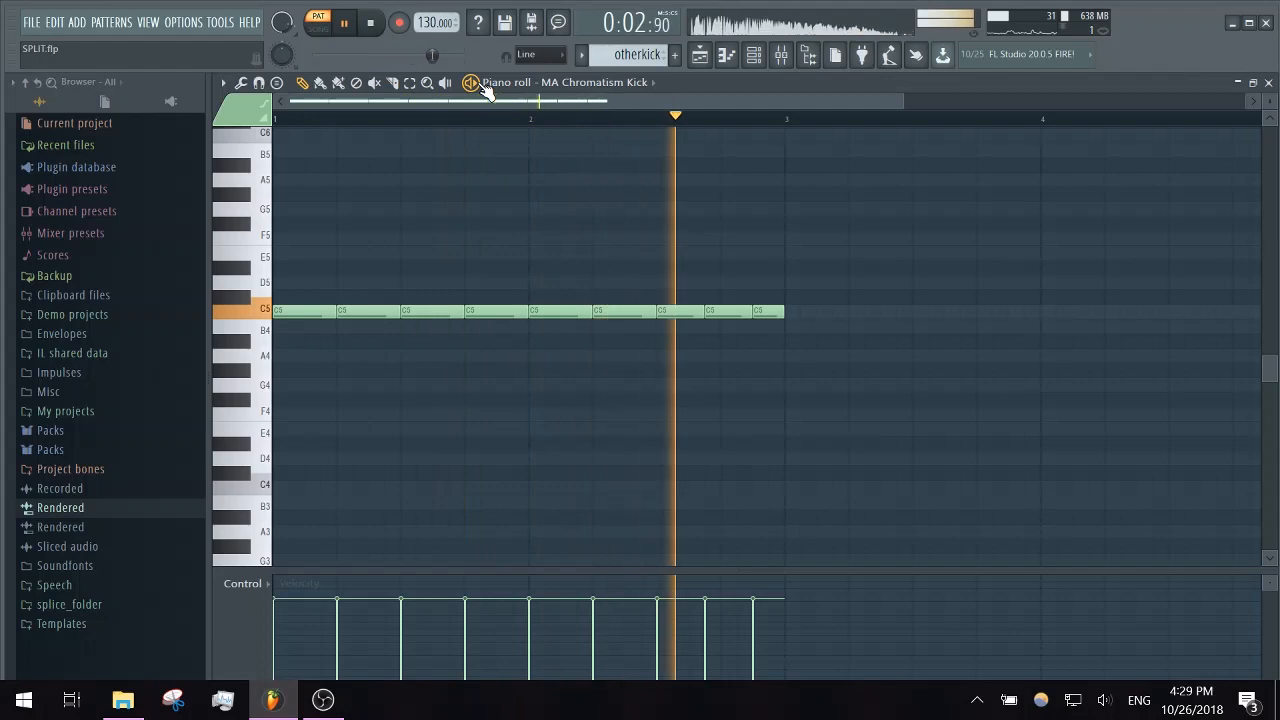
left_click(484, 86)
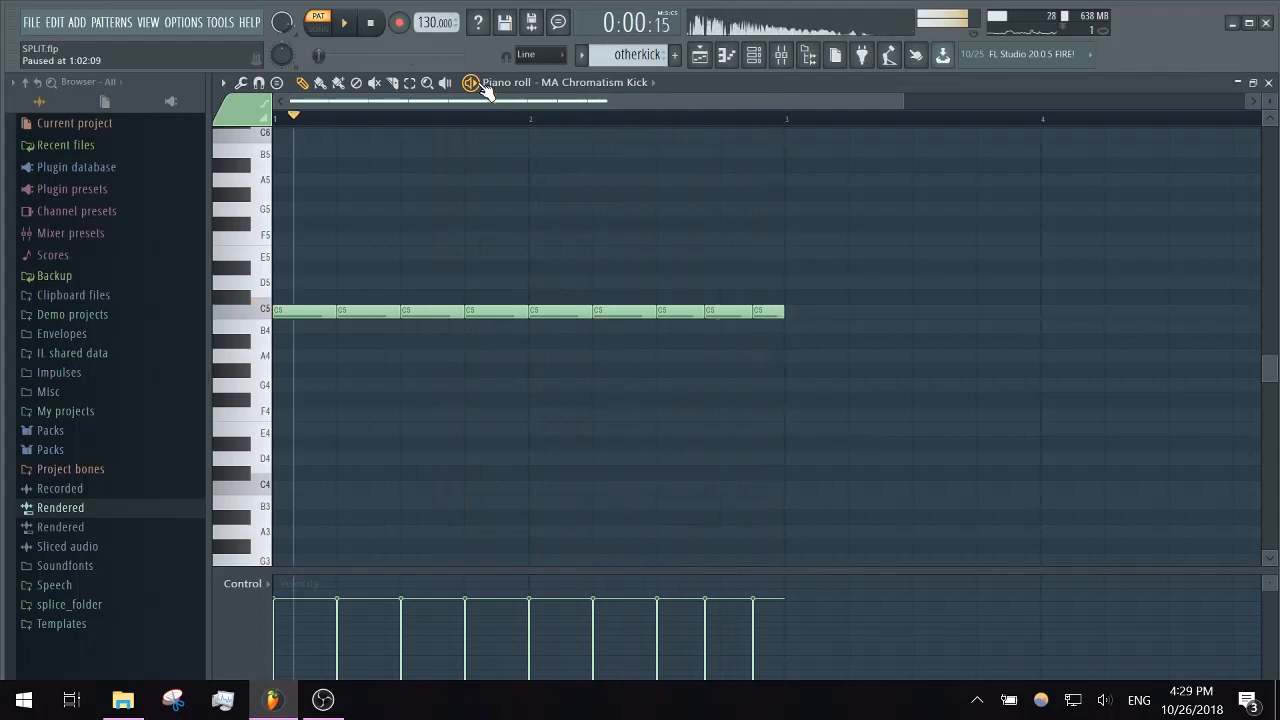
- Open a hihats clip on Track 2 in the piano roll, play its closed-hat pattern, and stop it
left_click(1268, 82)
double_click(747, 89)
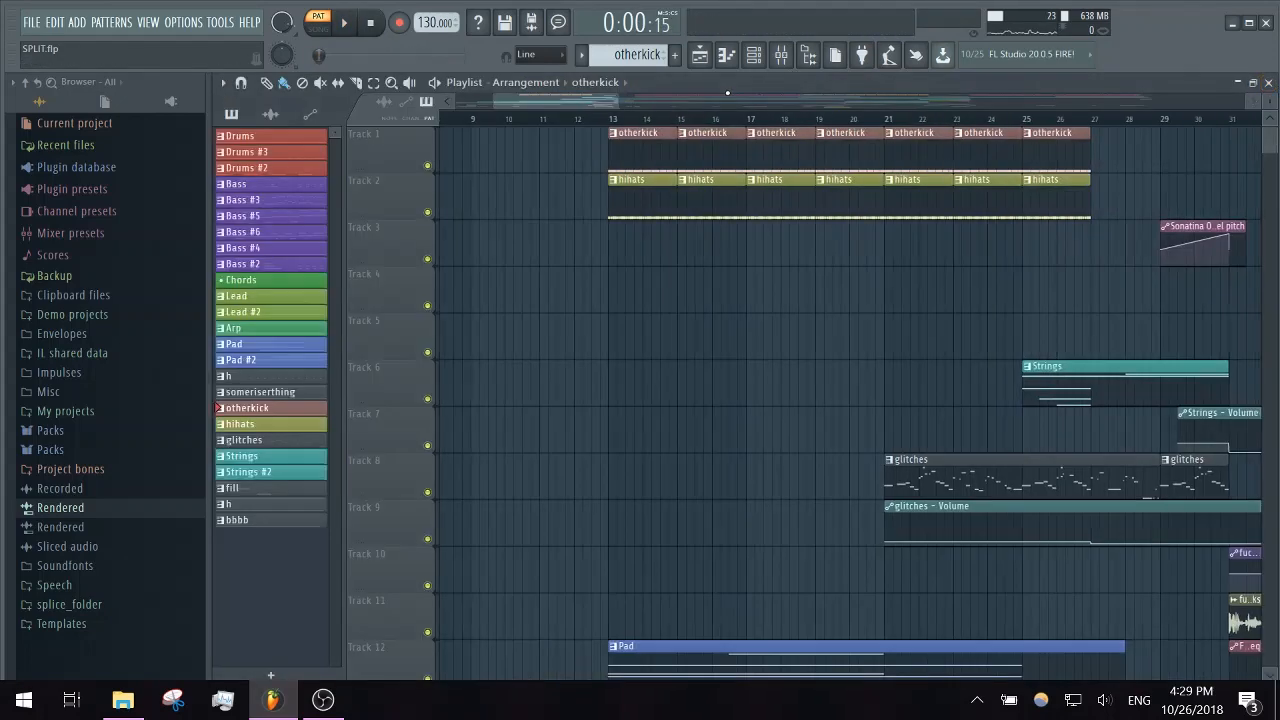
double_click(629, 203)
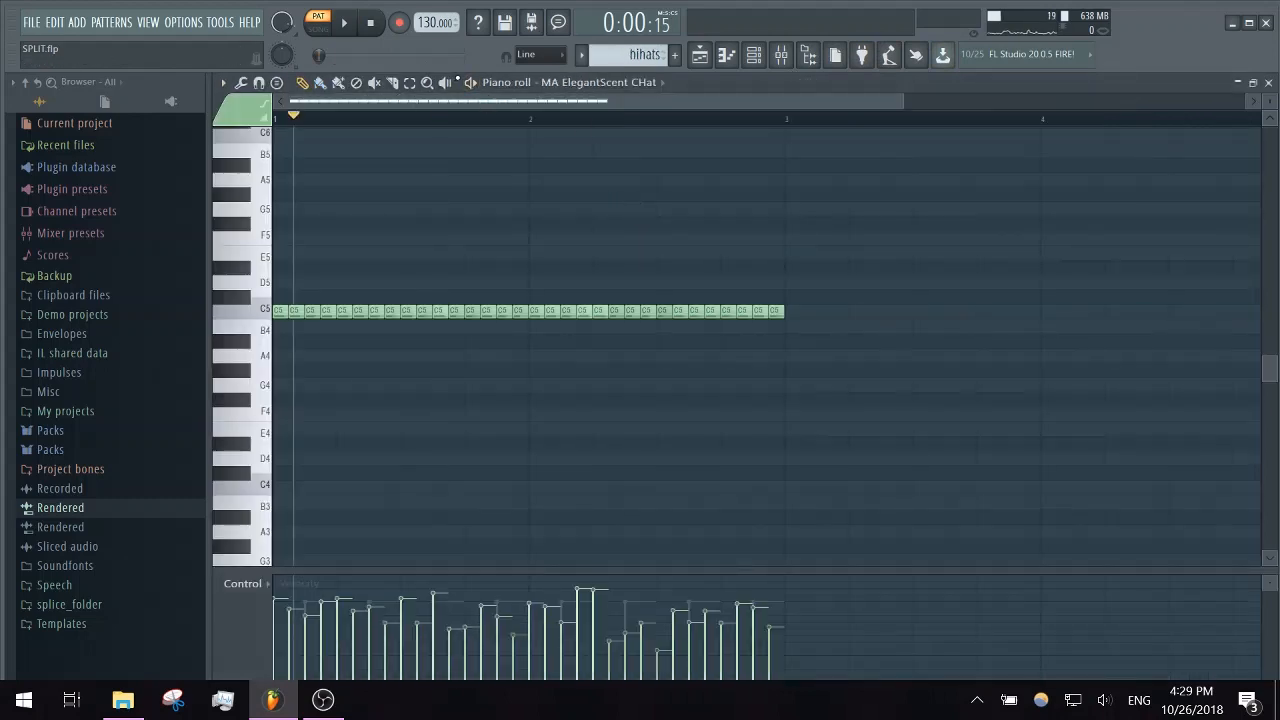
key("space")
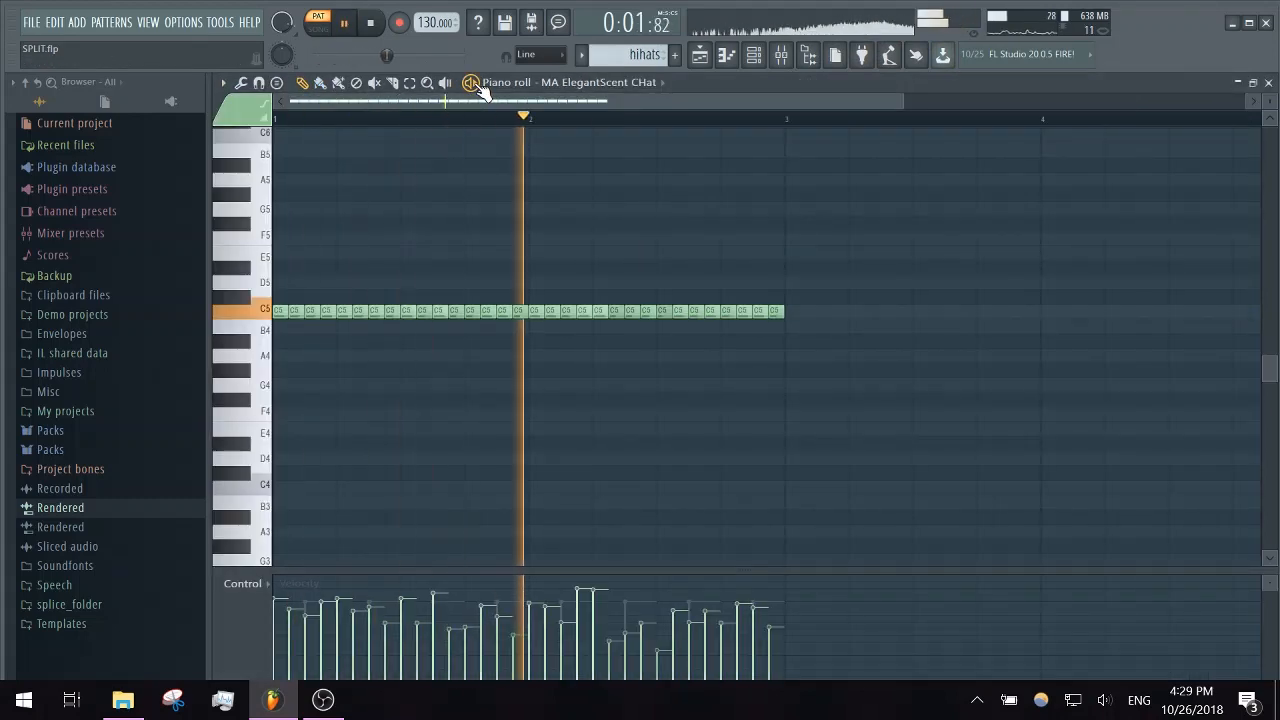
key("space")
- Examine the MA ElegantScent CHat and Fracture Hat 39 sampler channels used by hihats, closing each one
left_click(755, 57)
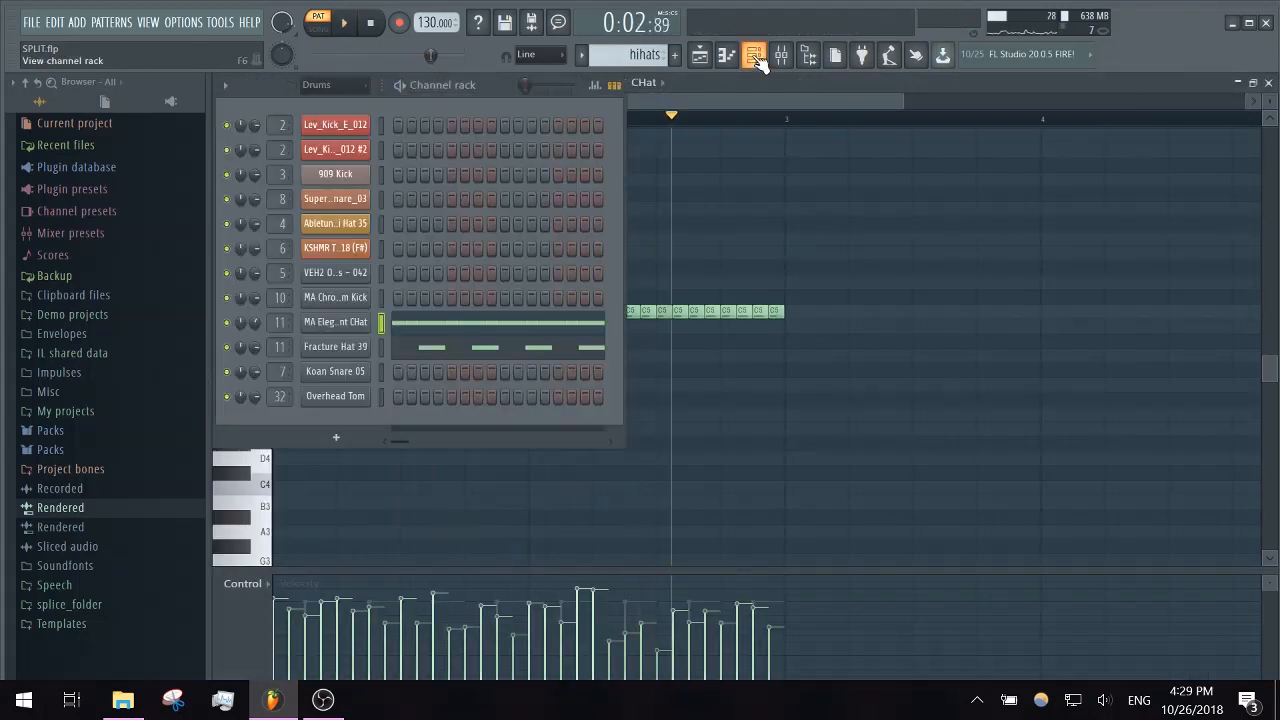
left_click(362, 325)
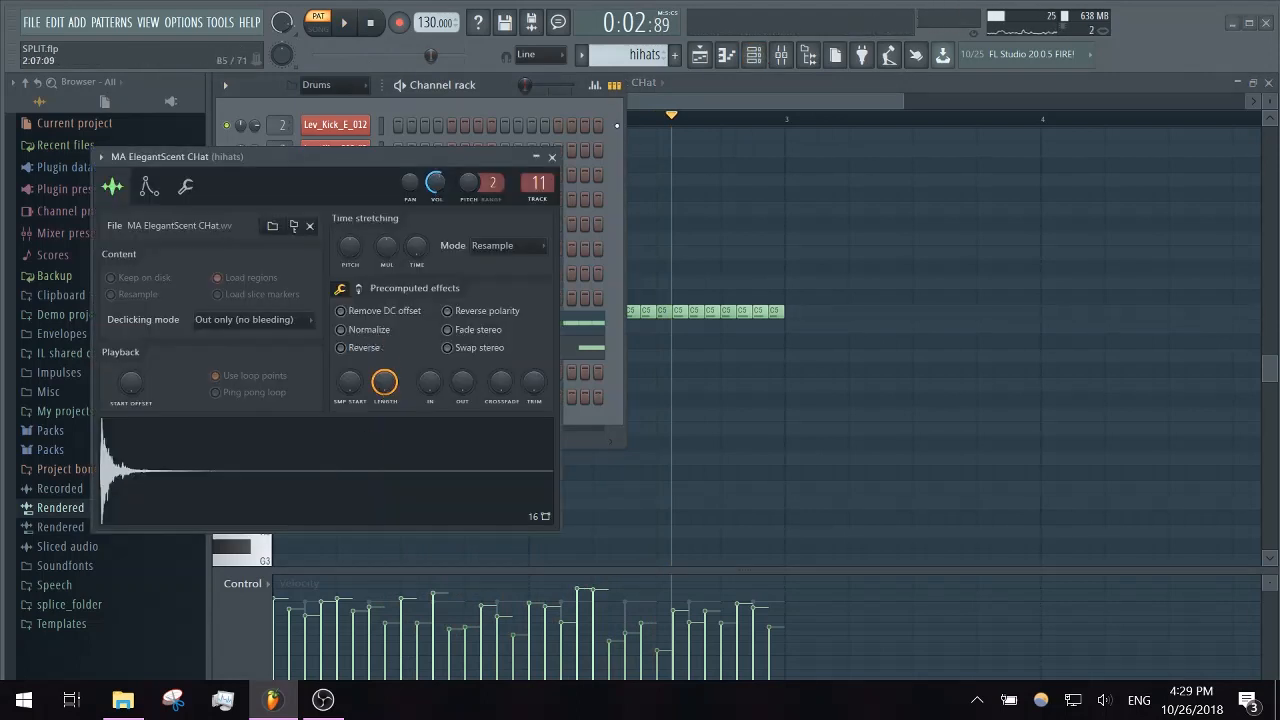
left_click(553, 157)
left_click(345, 350)
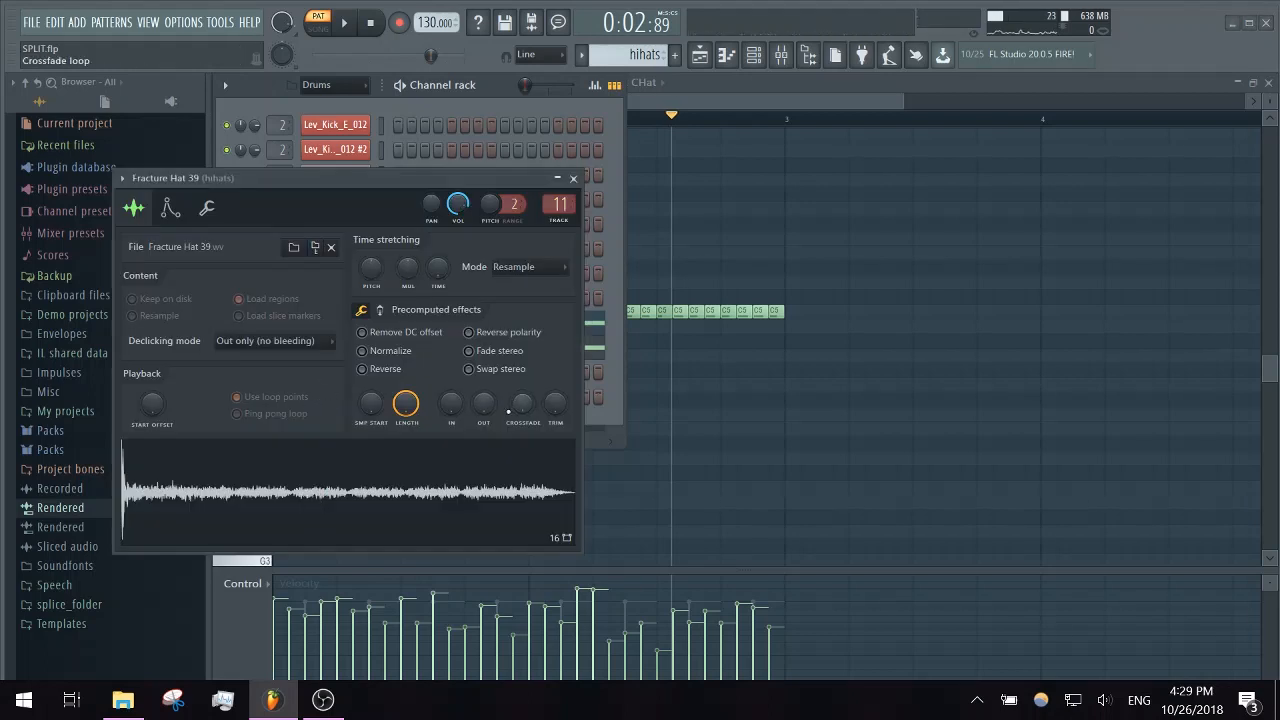
left_click(573, 179)
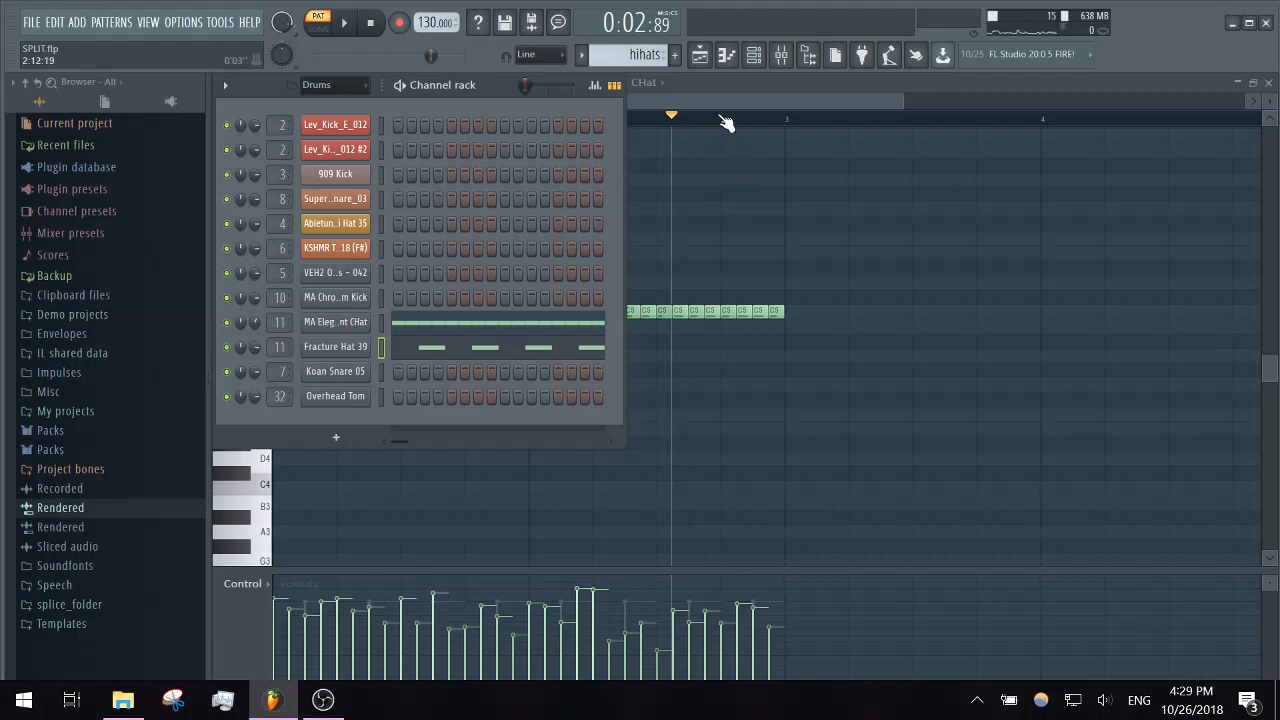
left_click_drag(735, 98, 736, 96)
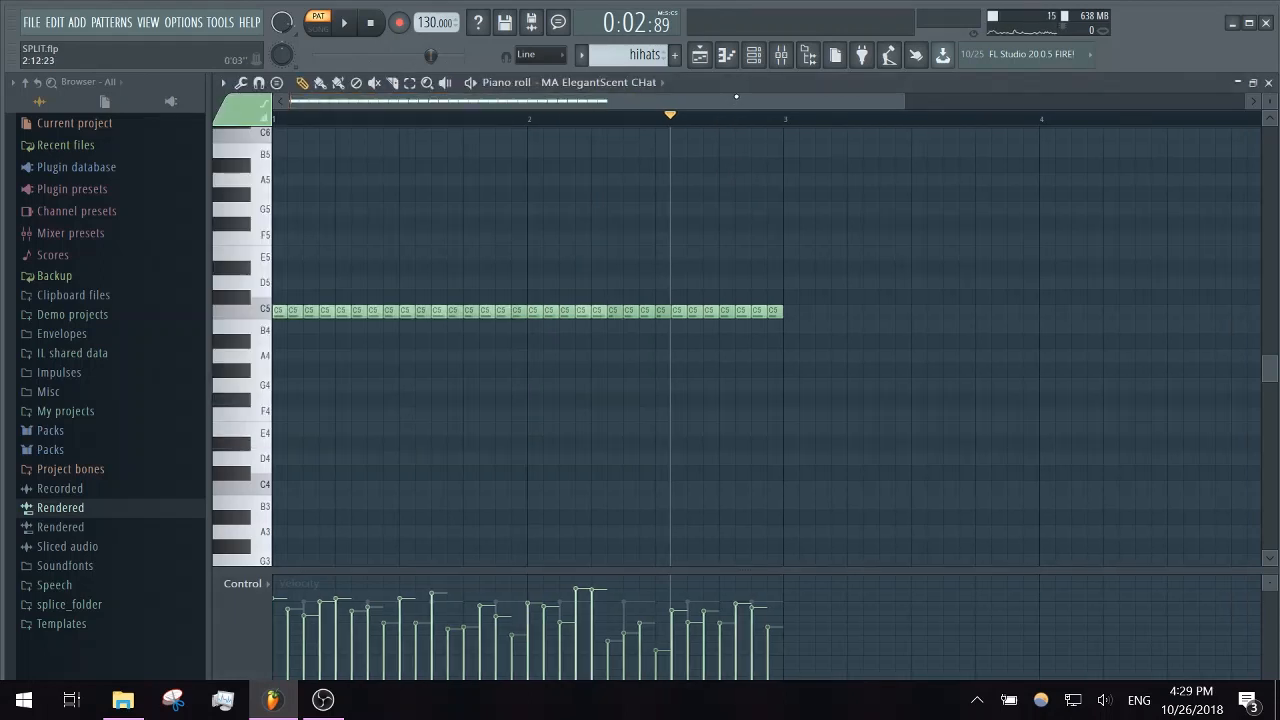
- In the playlist, solo Tracks 1 and 2, play the otherkick and hihats clips together from bar 13, stop, and restore all tracks
left_click(1268, 83)
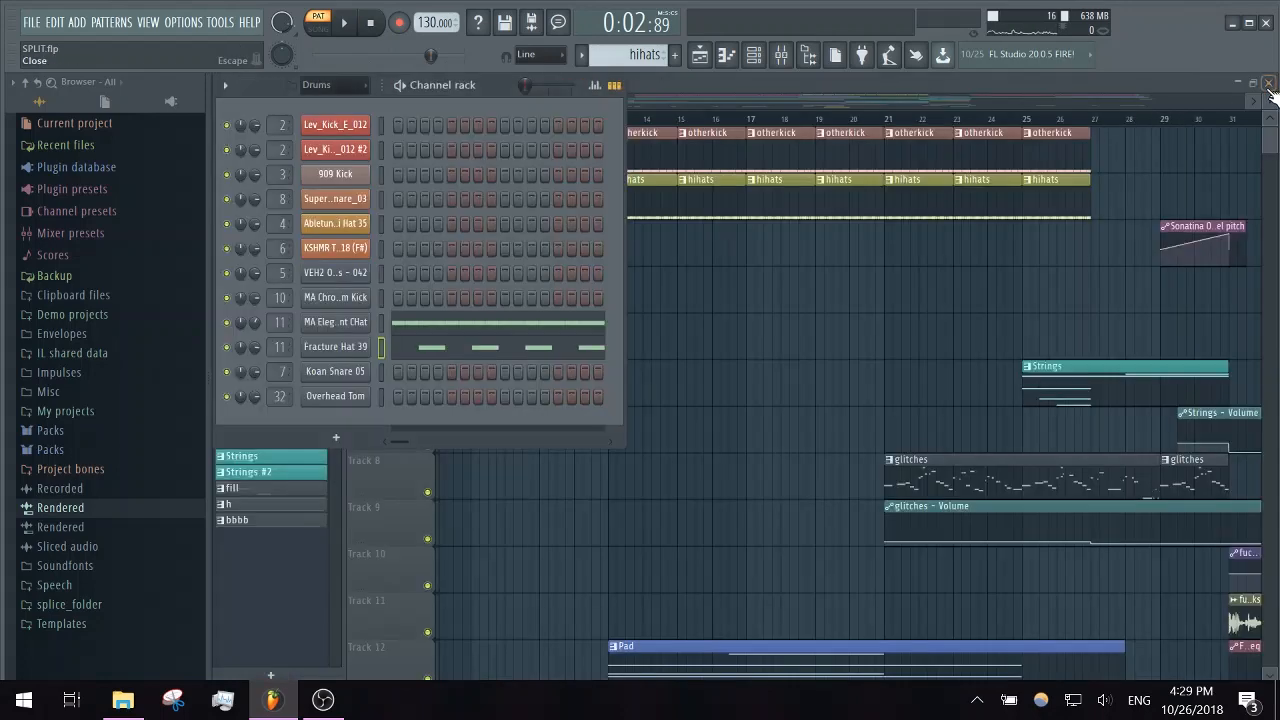
left_click(878, 98)
right_click(429, 166)
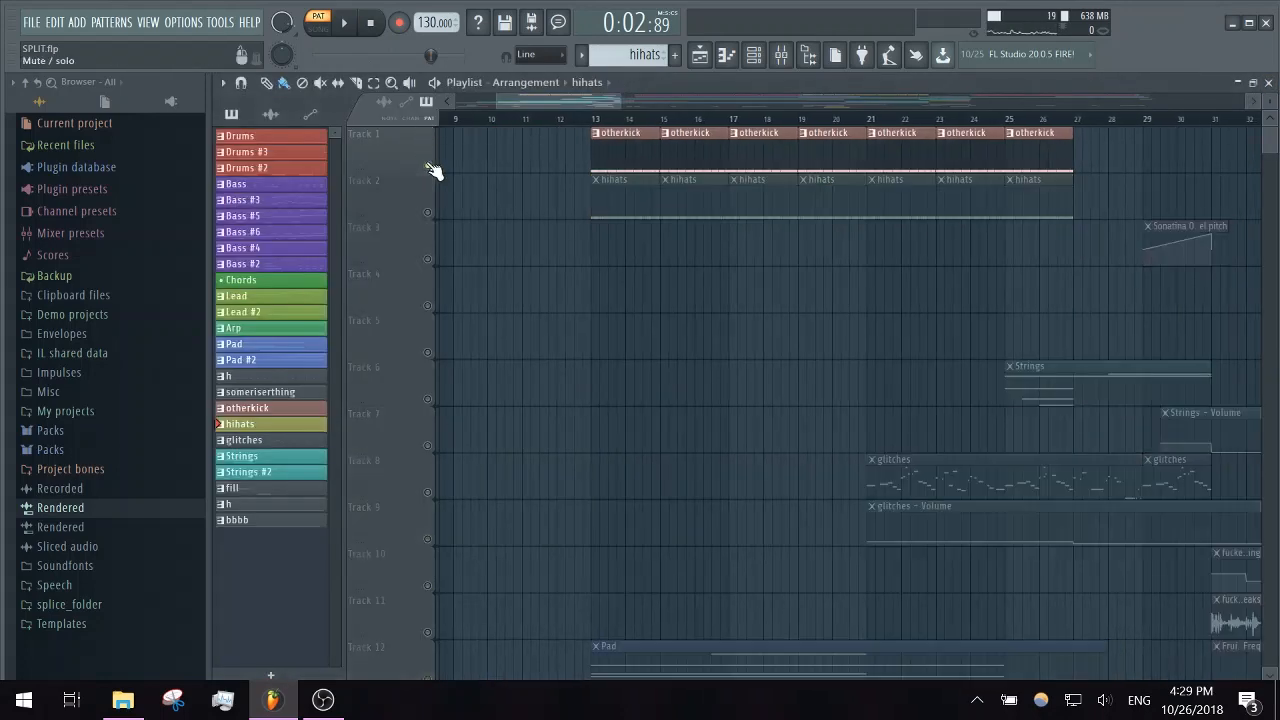
left_click(428, 212)
left_click(598, 130)
key("space")
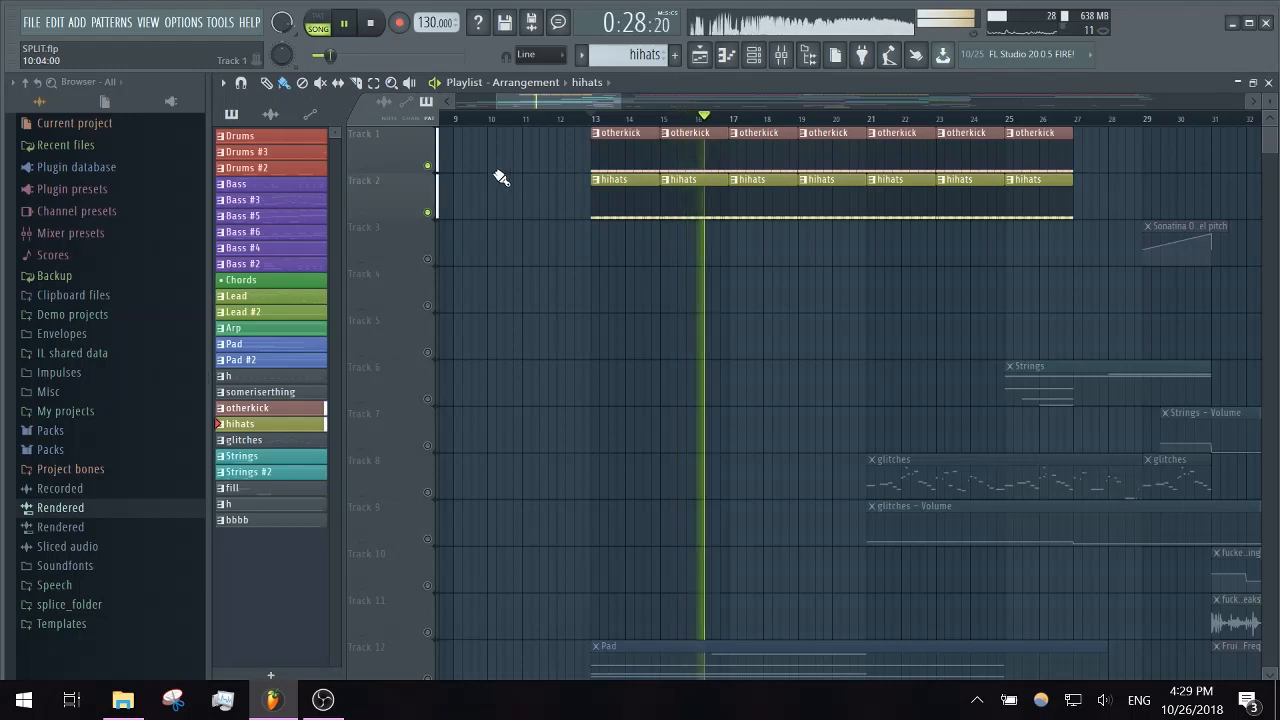
key("space")
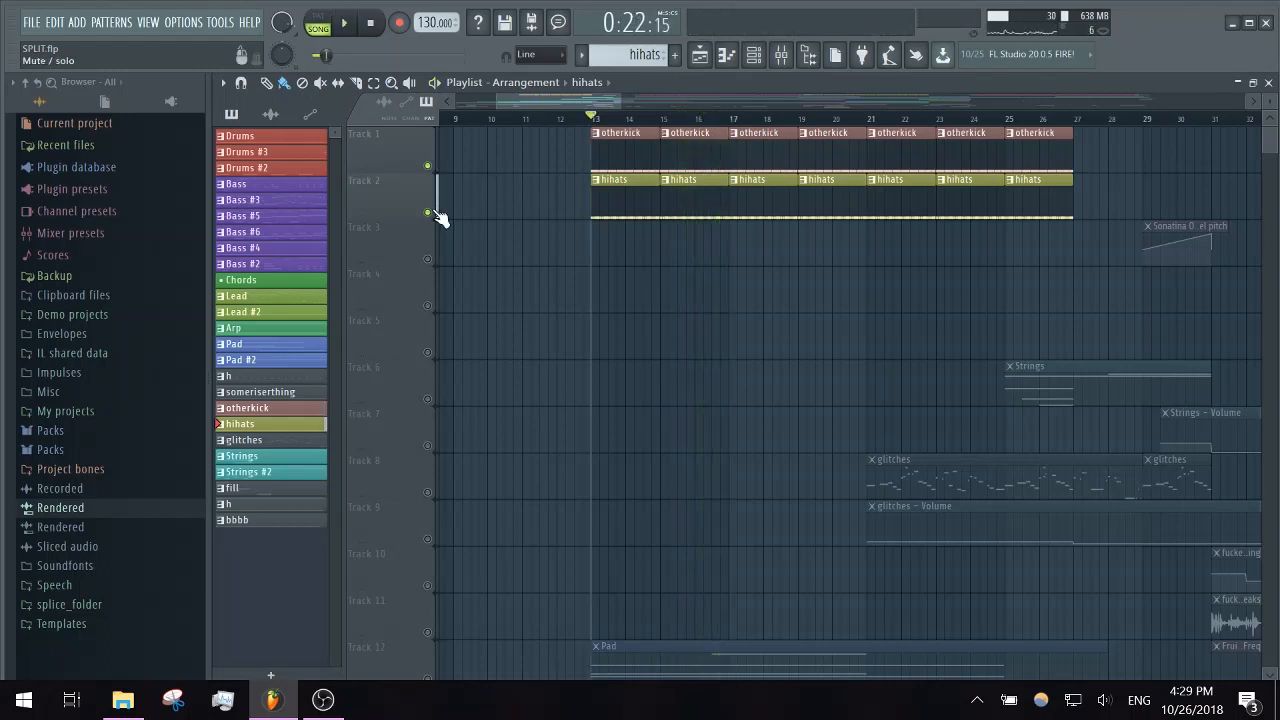
right_click(427, 213)
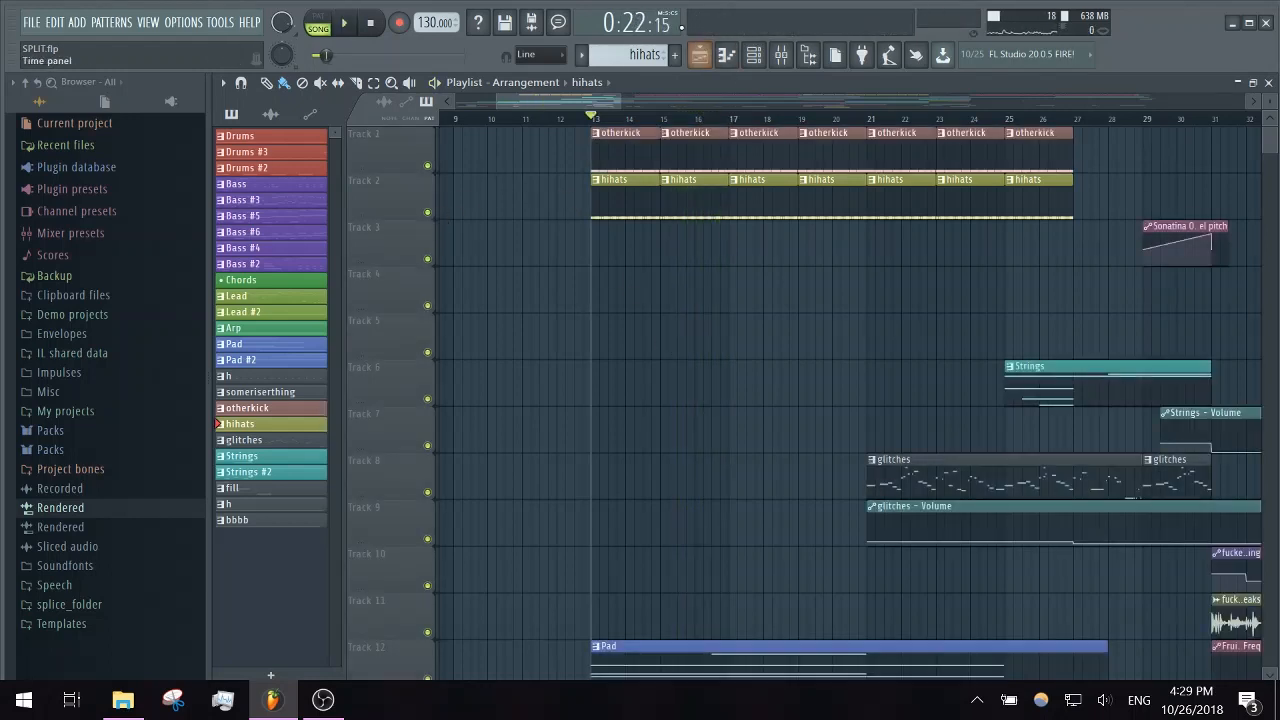
- Open the glitches clip on Track 8 in the piano roll, play its slice notes from bar 1, and stop
scroll(712, 478, "right", 4)
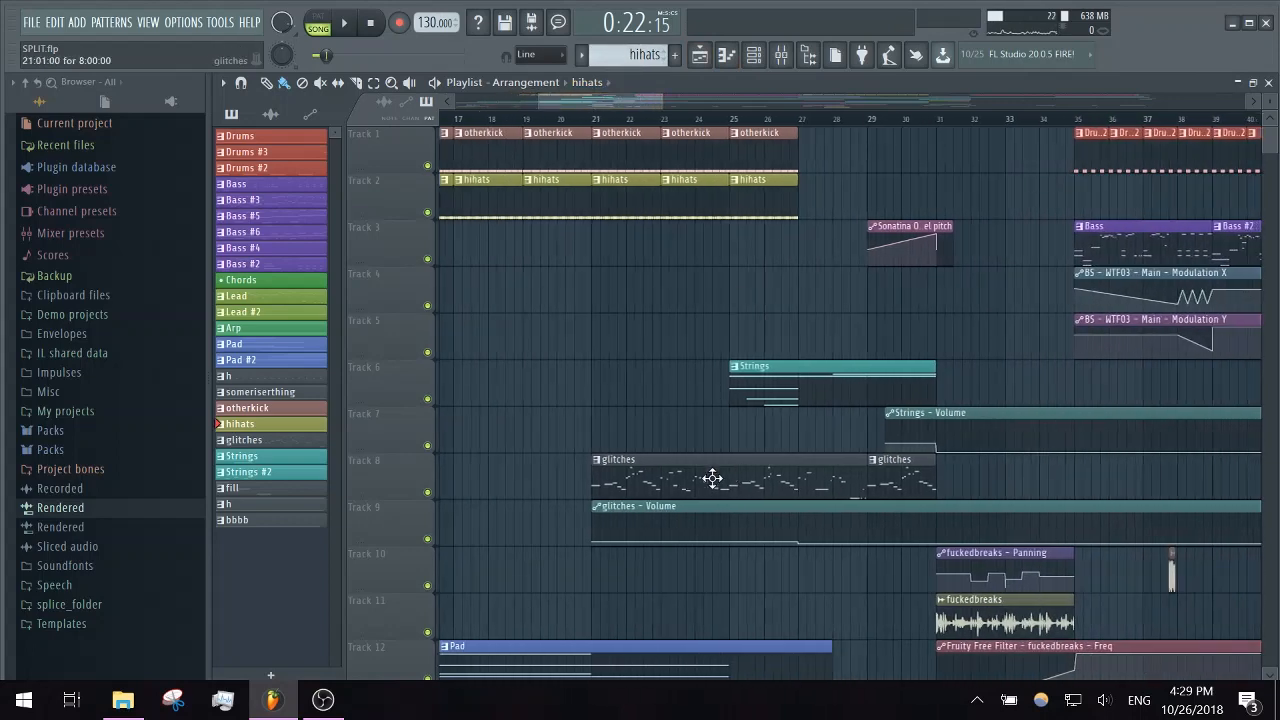
double_click(684, 477)
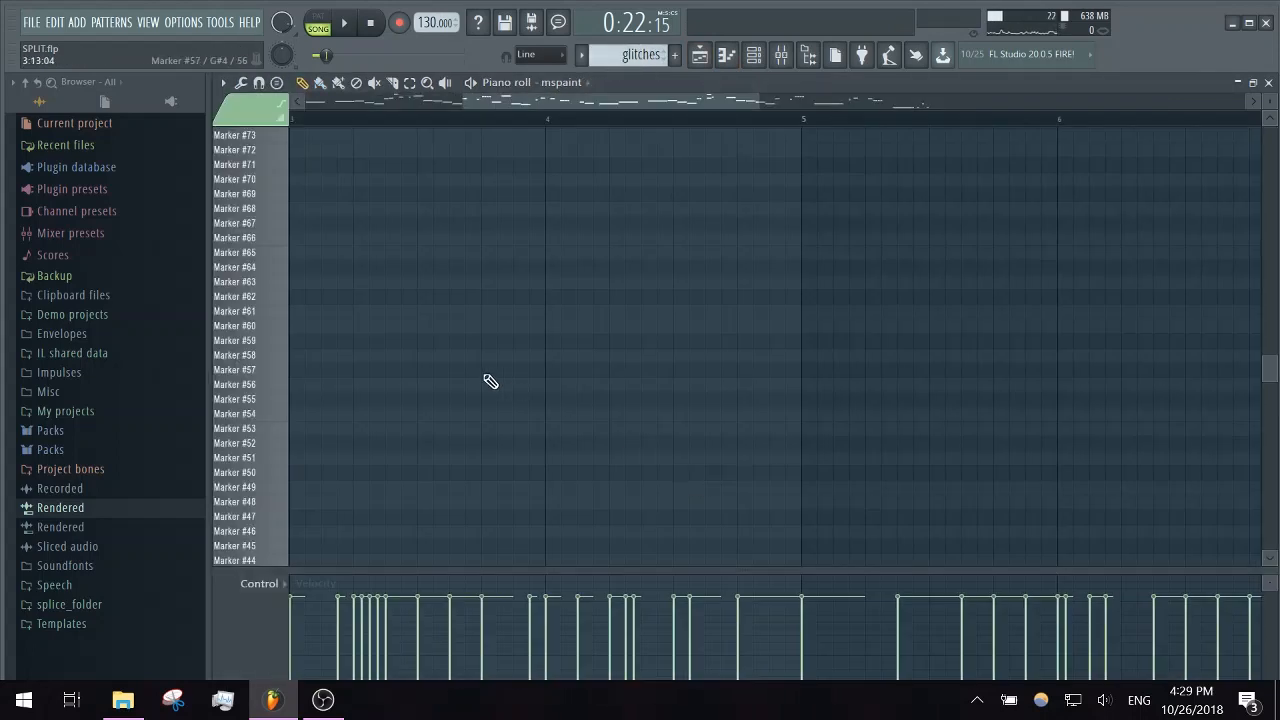
left_click_drag(761, 105, 532, 137)
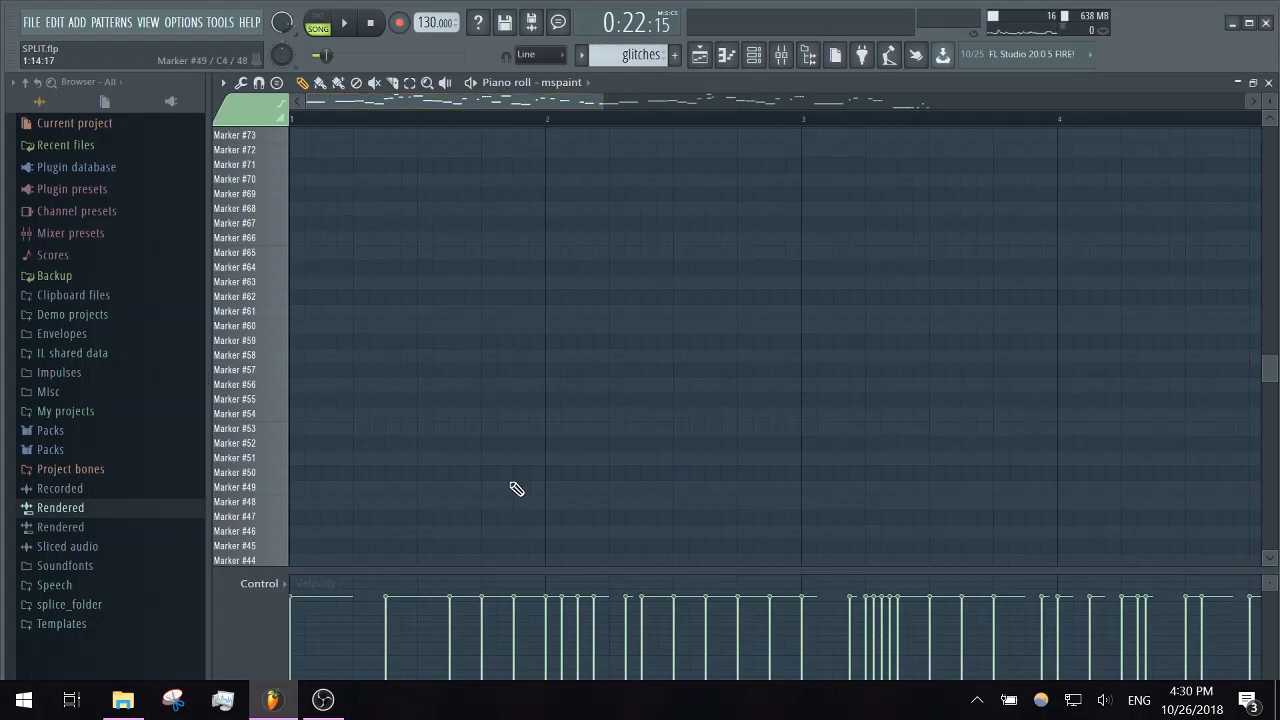
scroll(516, 489, "down", 10)
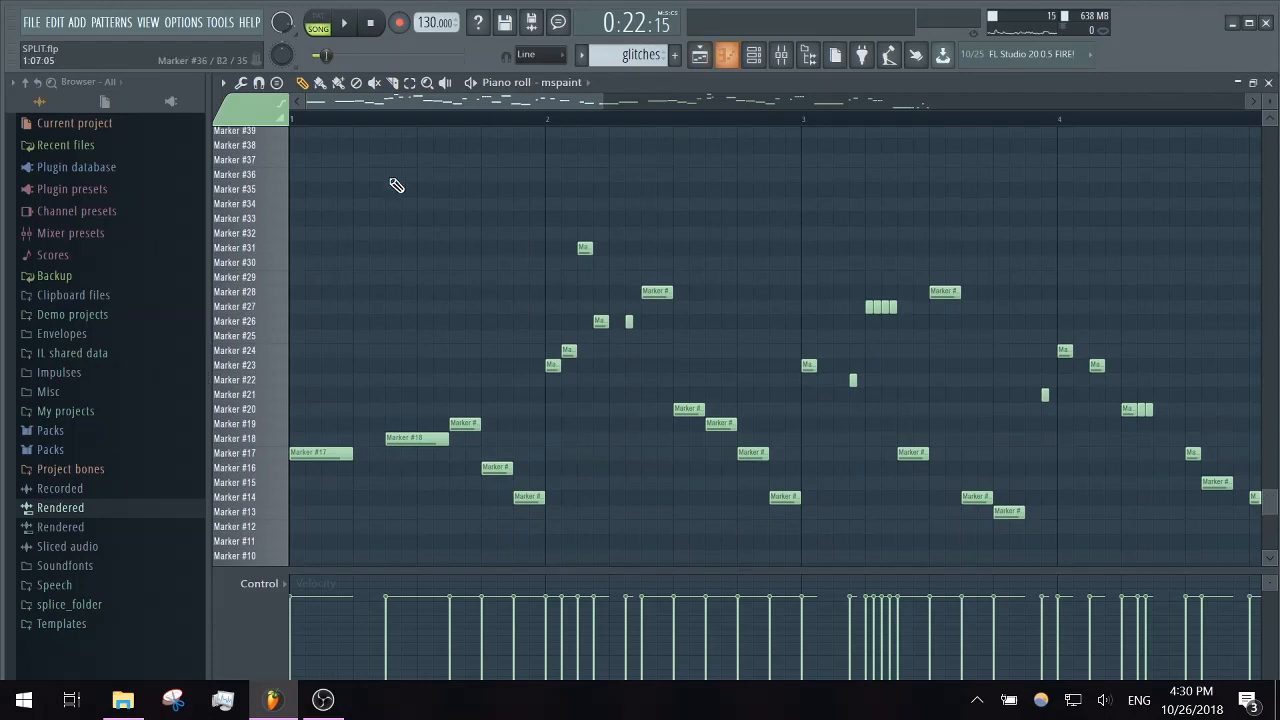
key("space")
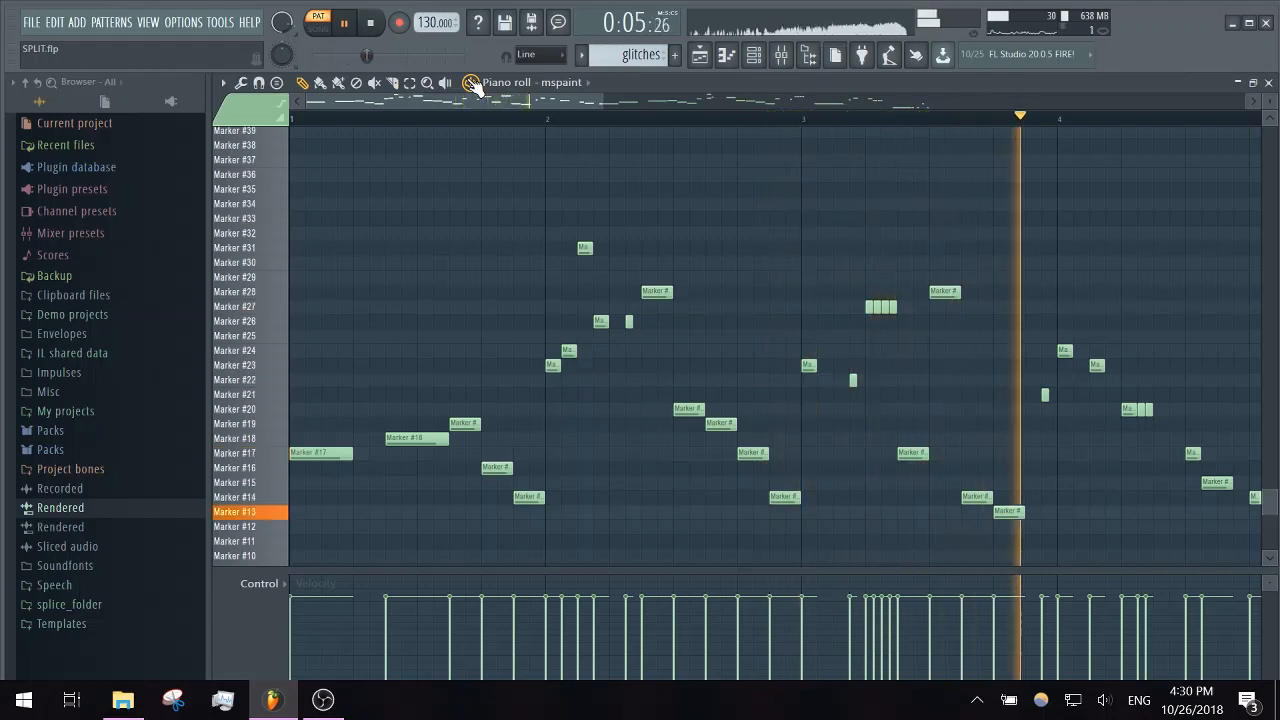
key("space")
- Examine the Slicex instrument on the mspaint channel, close it, and return to its piano roll
left_click(753, 54)
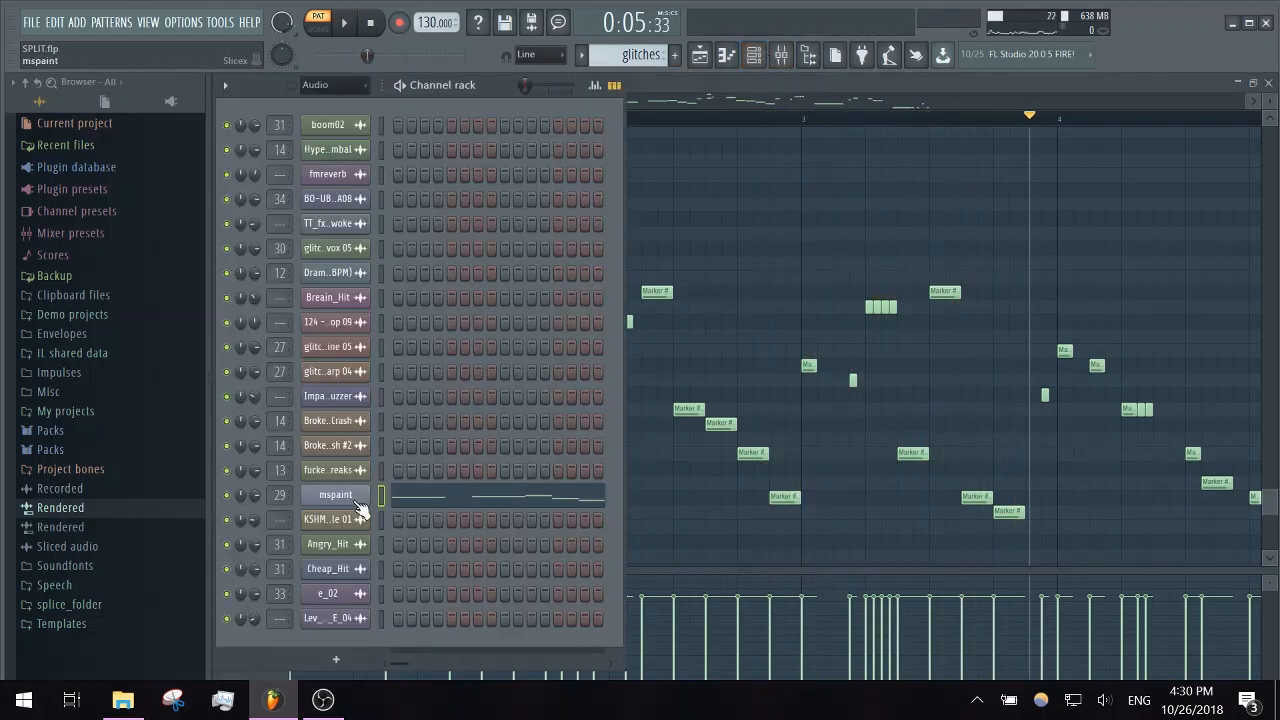
left_click(352, 496)
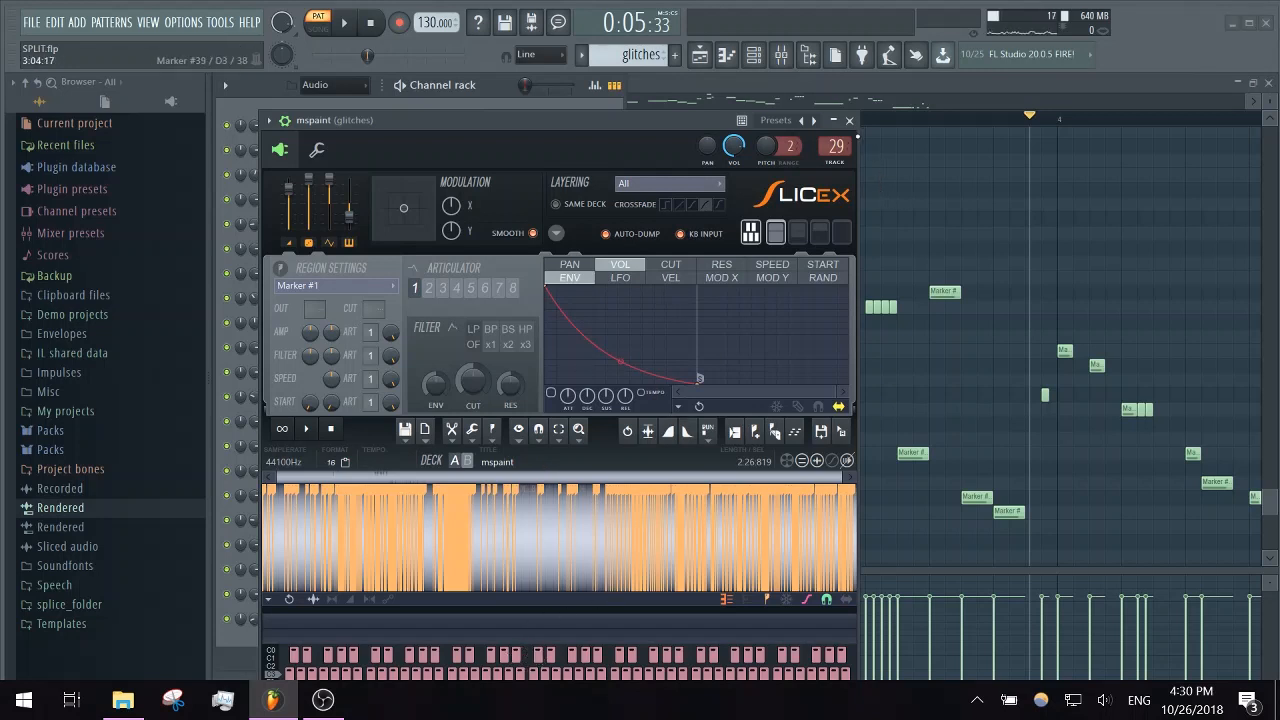
left_click(849, 121)
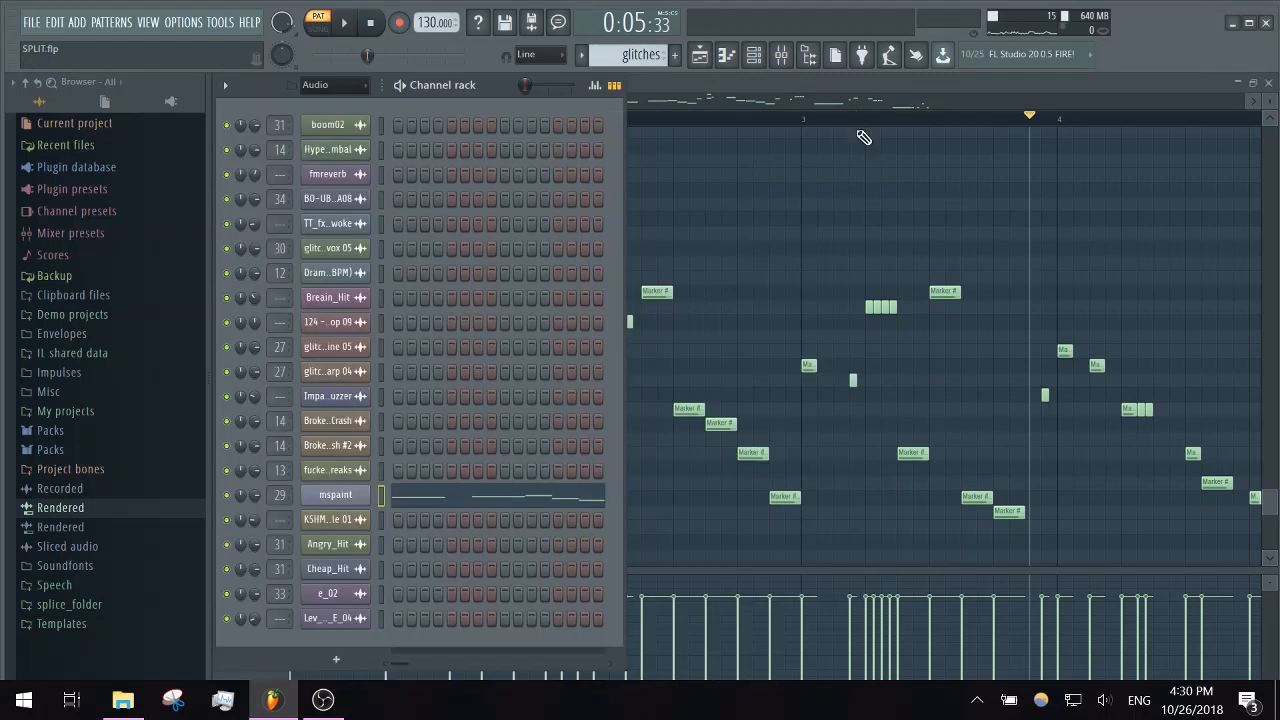
left_click(880, 88)
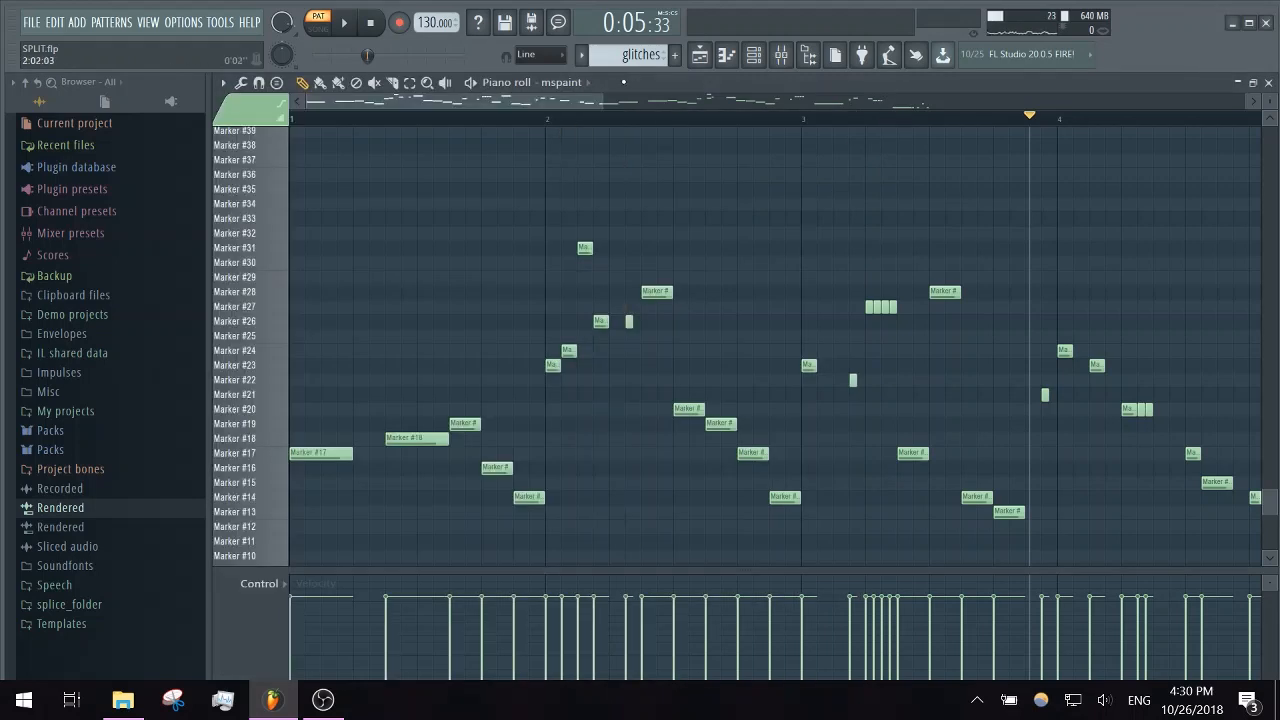
- Show about seven bars of the glitches pattern, continue its playback into bar 5, stop, and close the piano roll
left_click_drag(603, 93, 857, 110)
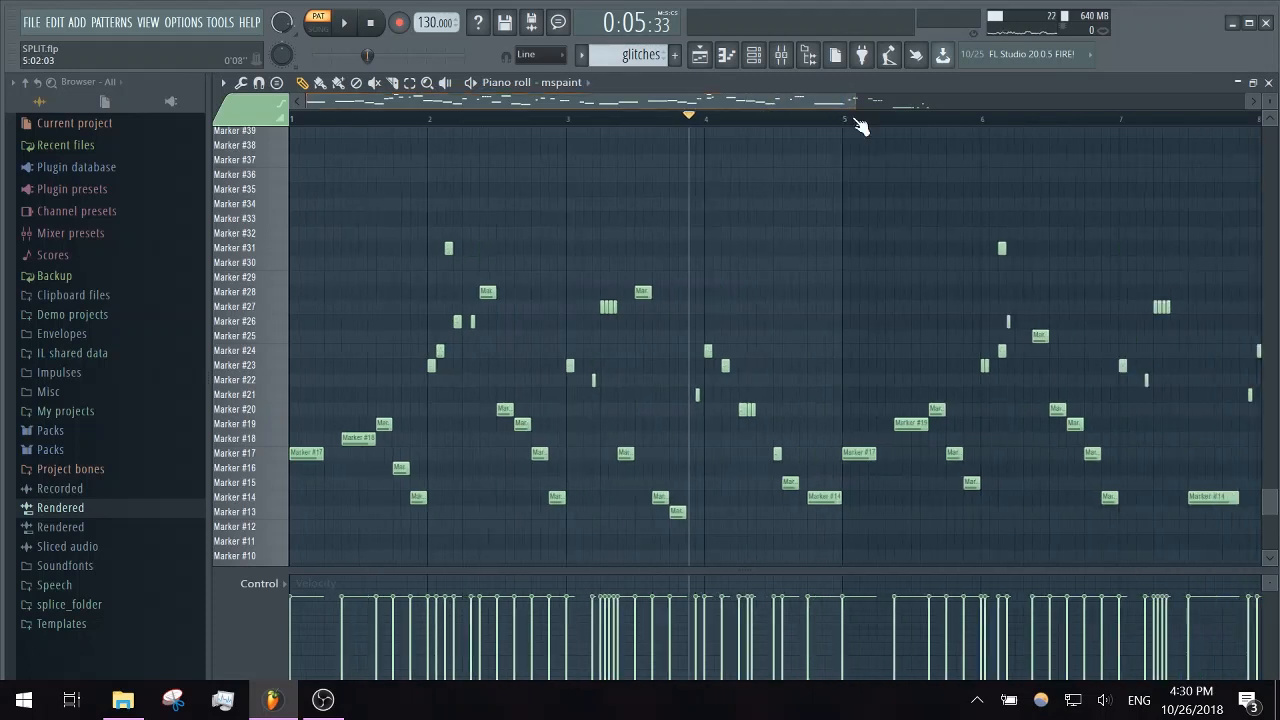
left_click(481, 86)
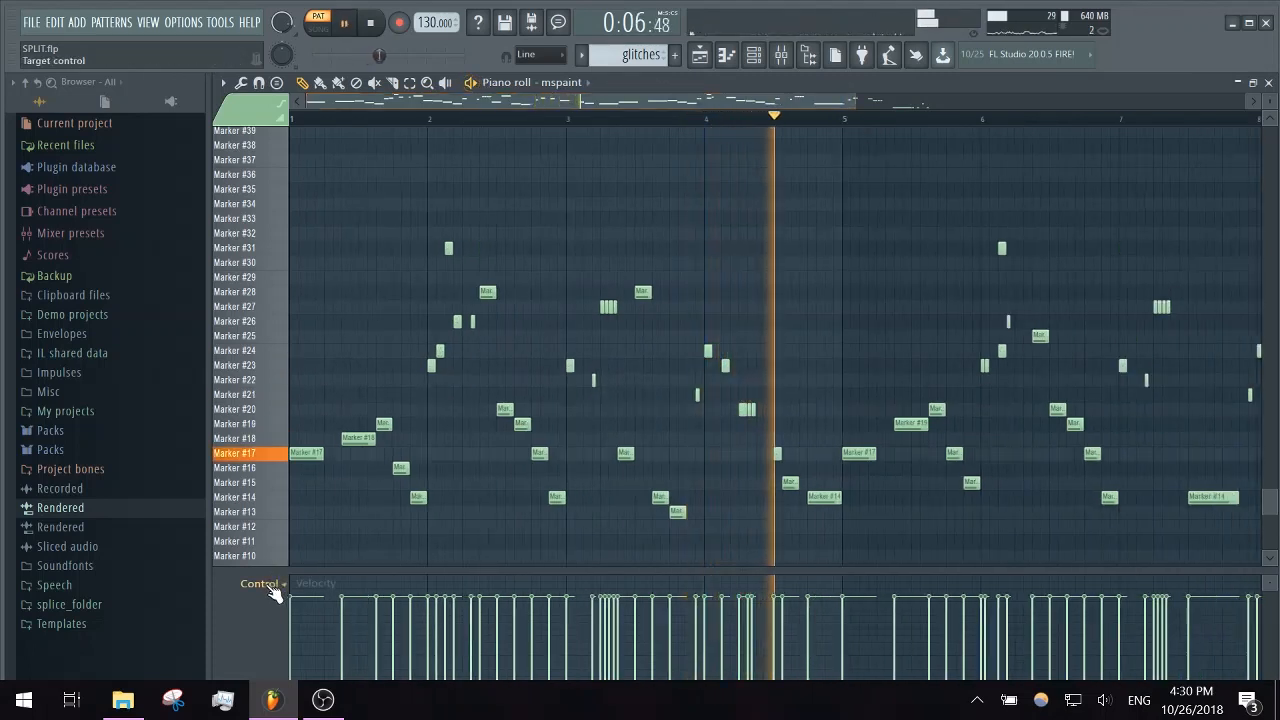
left_click(471, 82)
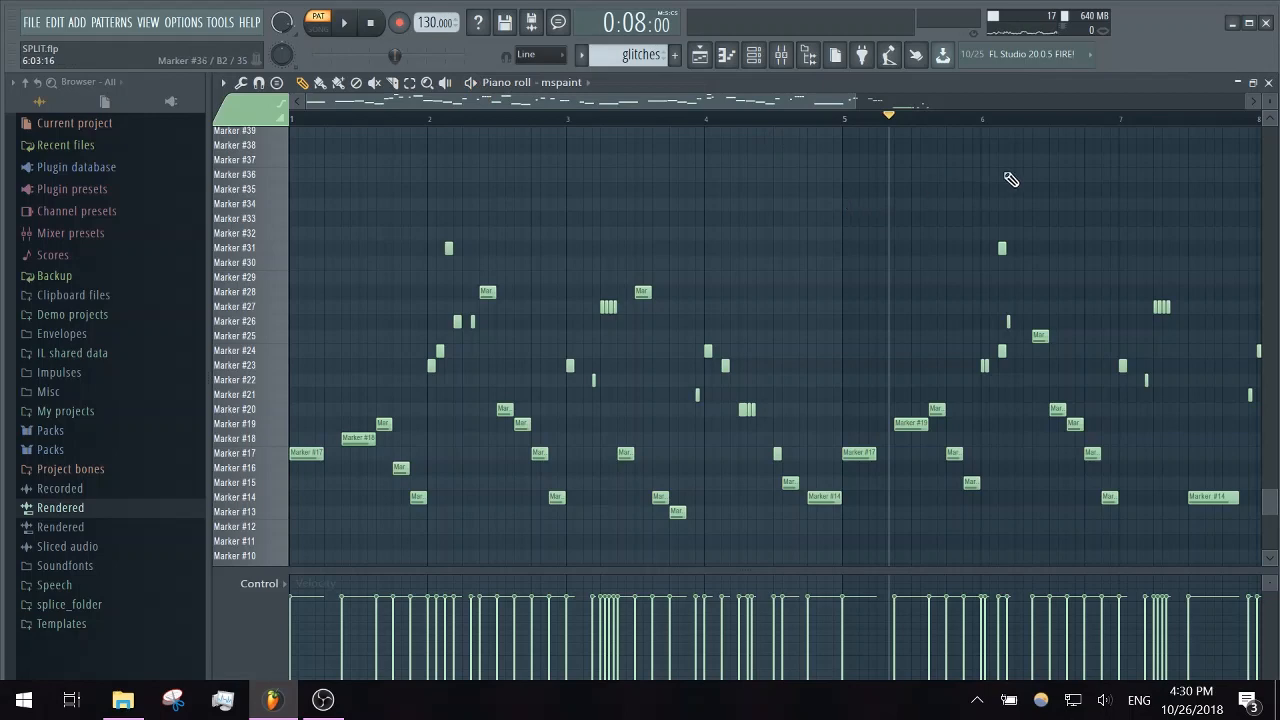
left_click(1269, 83)
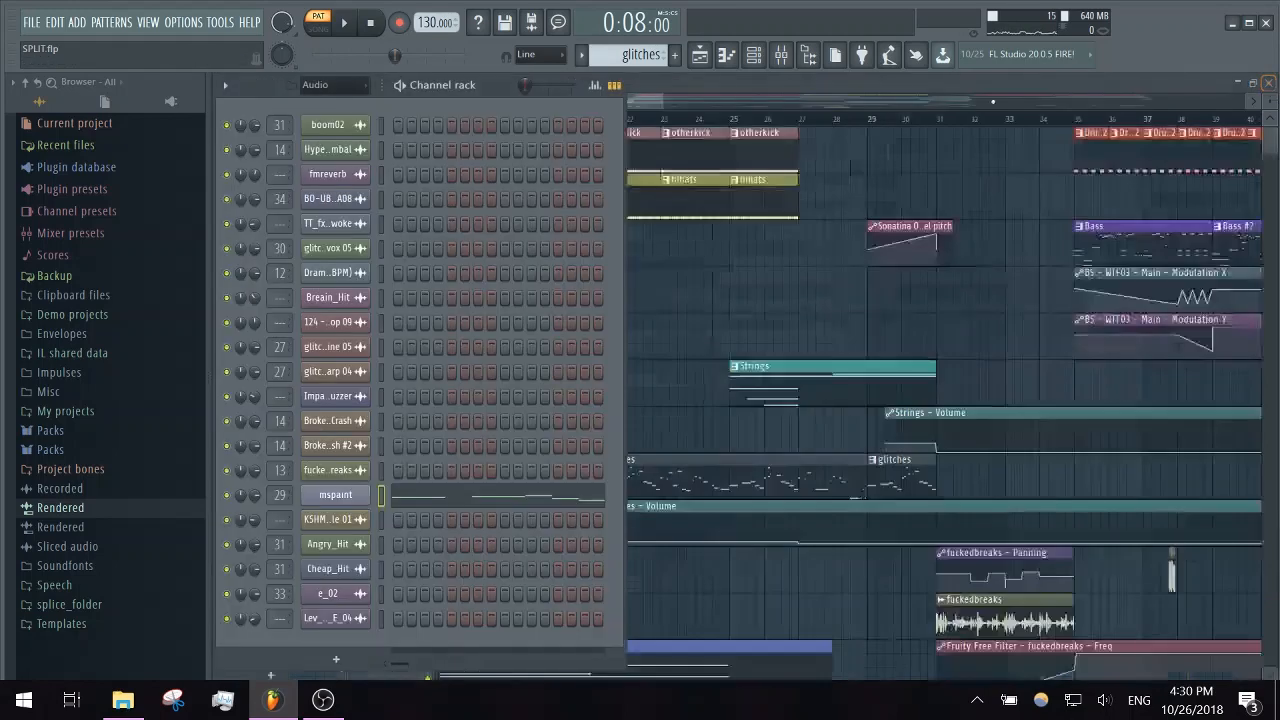
- Open the Strings clip on Track 6 in the piano roll, play its sustained high notes from bar 1, and stop
middle_click(878, 205)
scroll(843, 345, "down", 1)
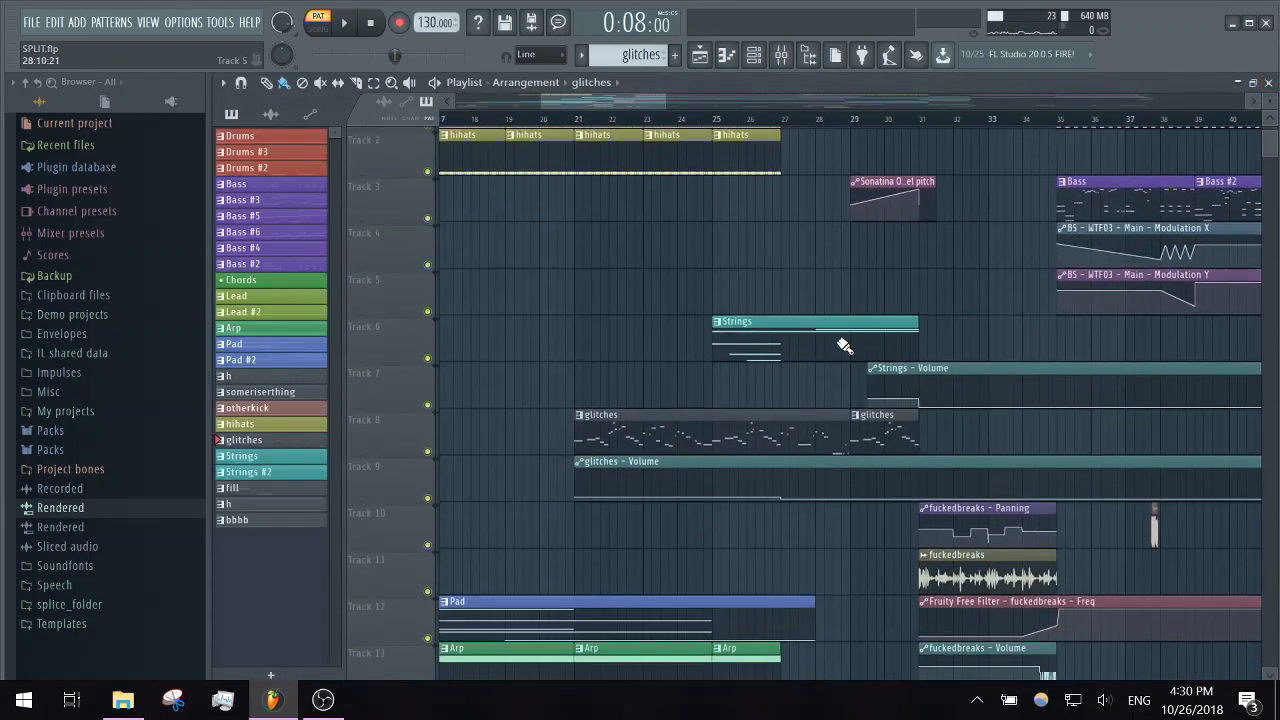
double_click(791, 329)
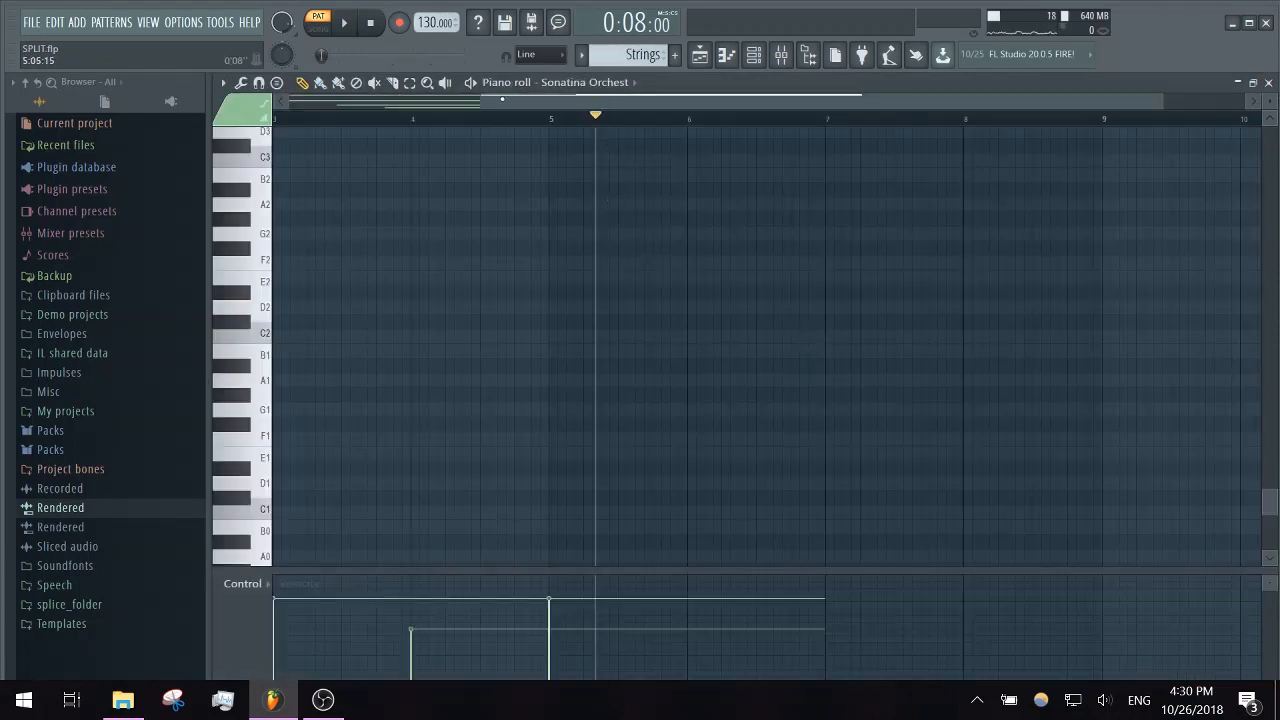
left_click_drag(502, 99, 309, 100)
scroll(351, 178, "up", 3)
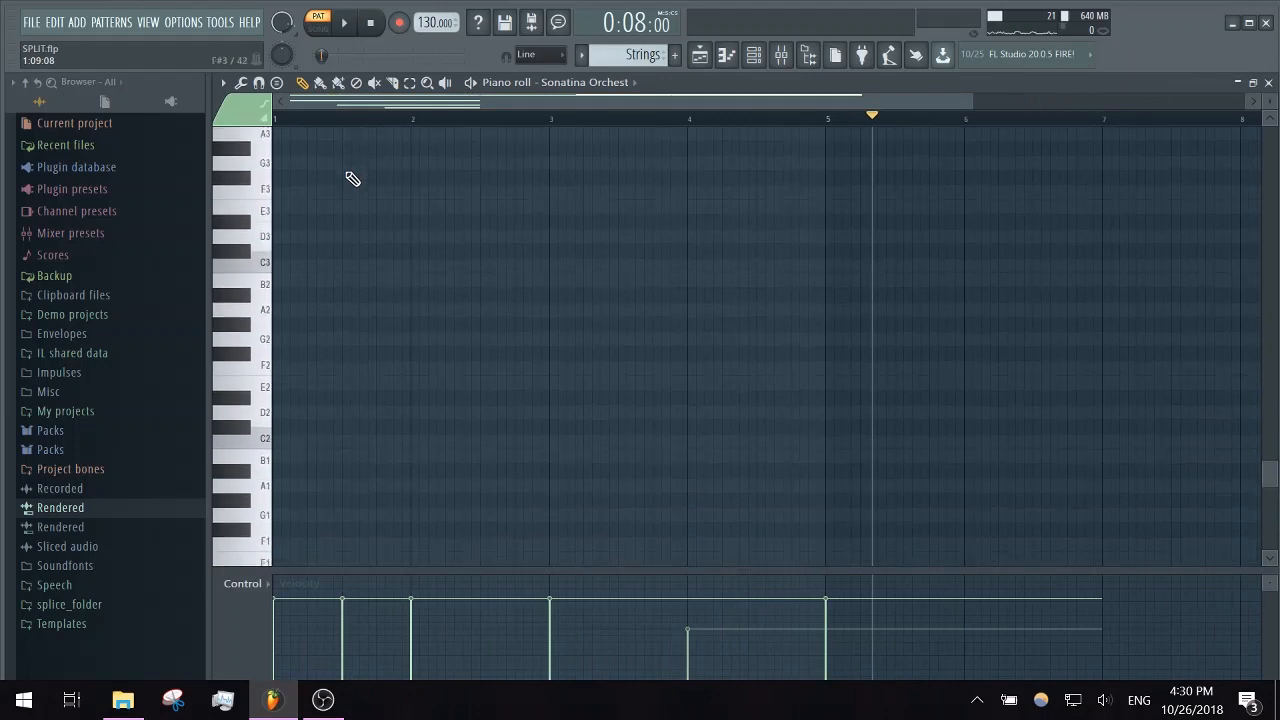
scroll(352, 178, "up", 20)
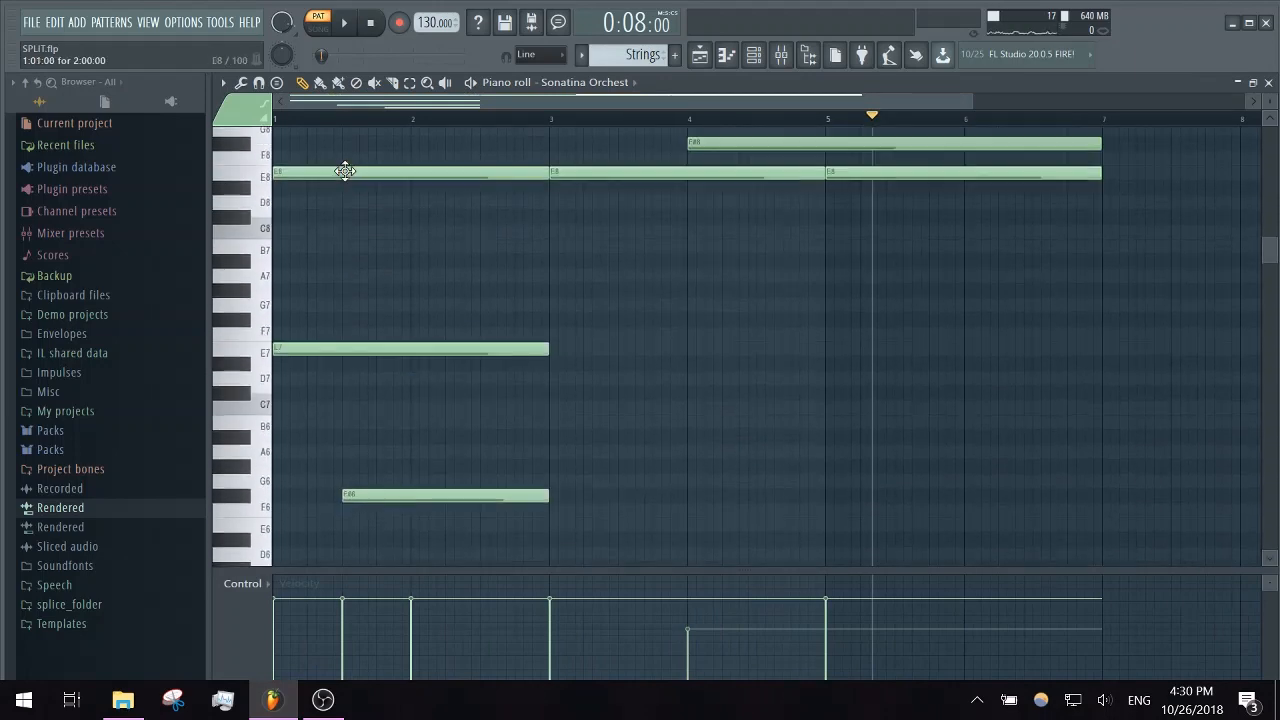
scroll(345, 171, "up", 5)
left_click_drag(300, 120, 277, 122)
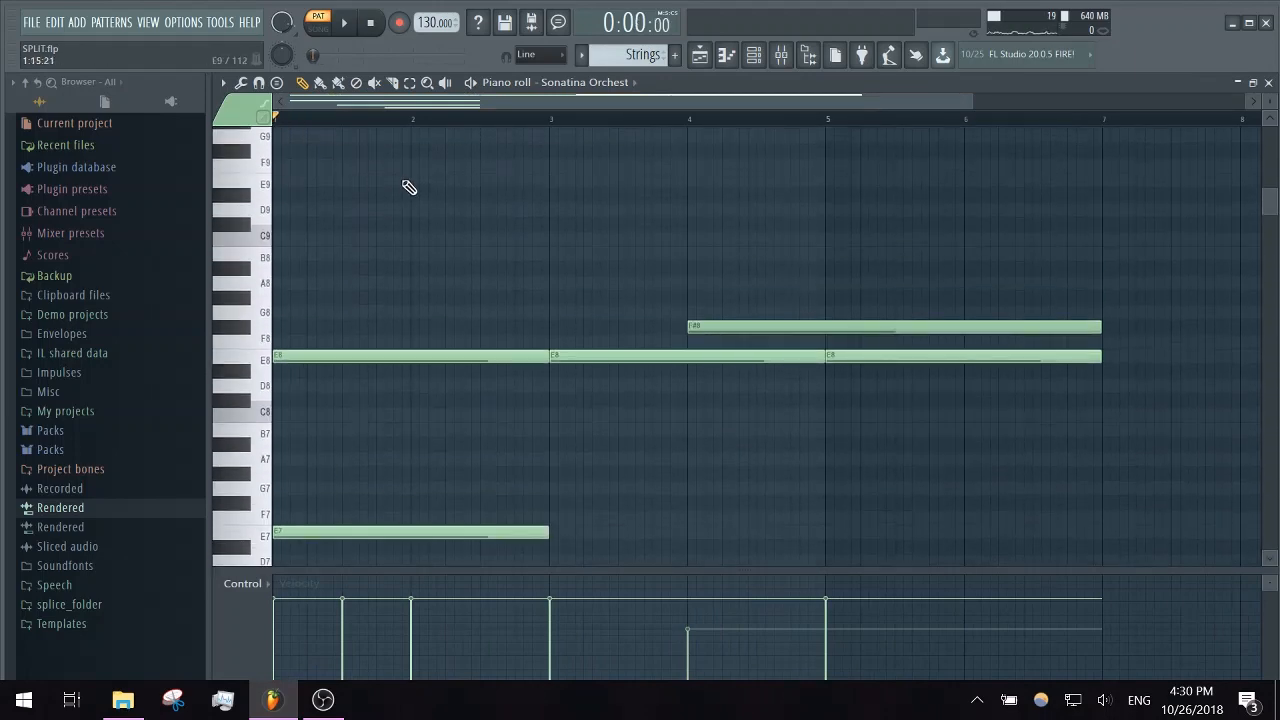
key("space")
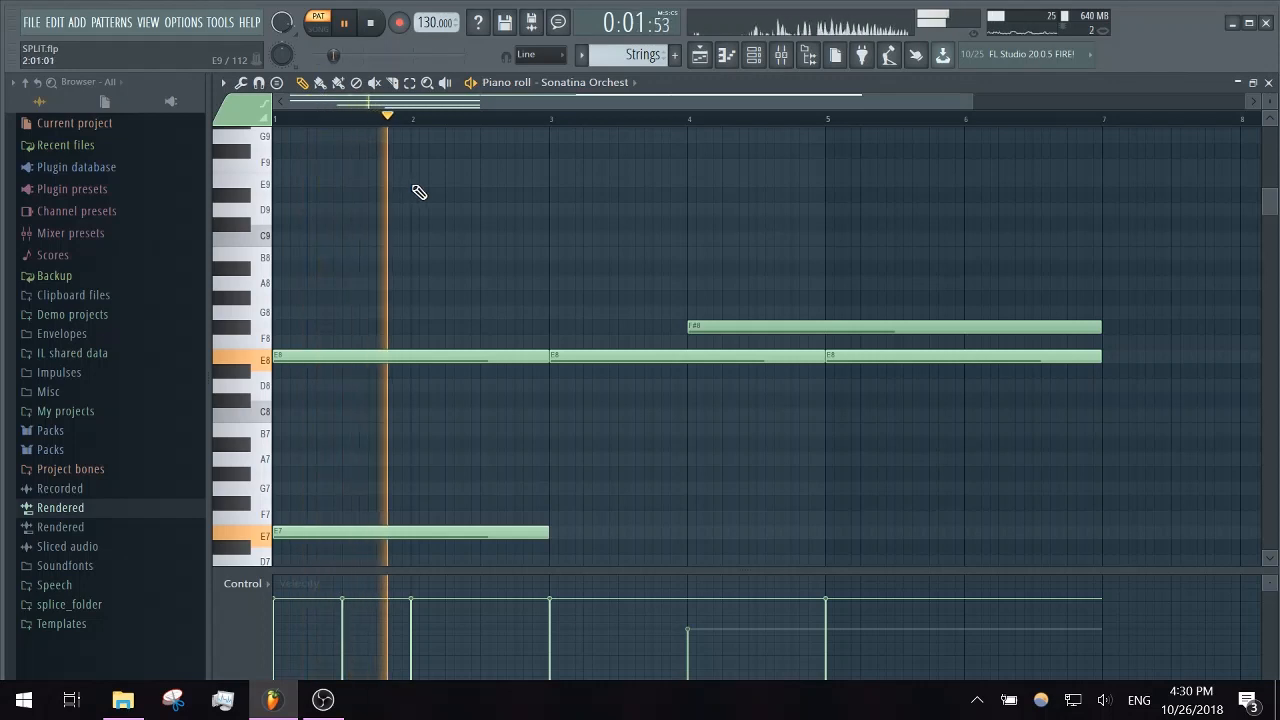
key("space")
- Examine the Sonatina Orchestra instrument on the Strings channel, then close it
left_click(766, 54)
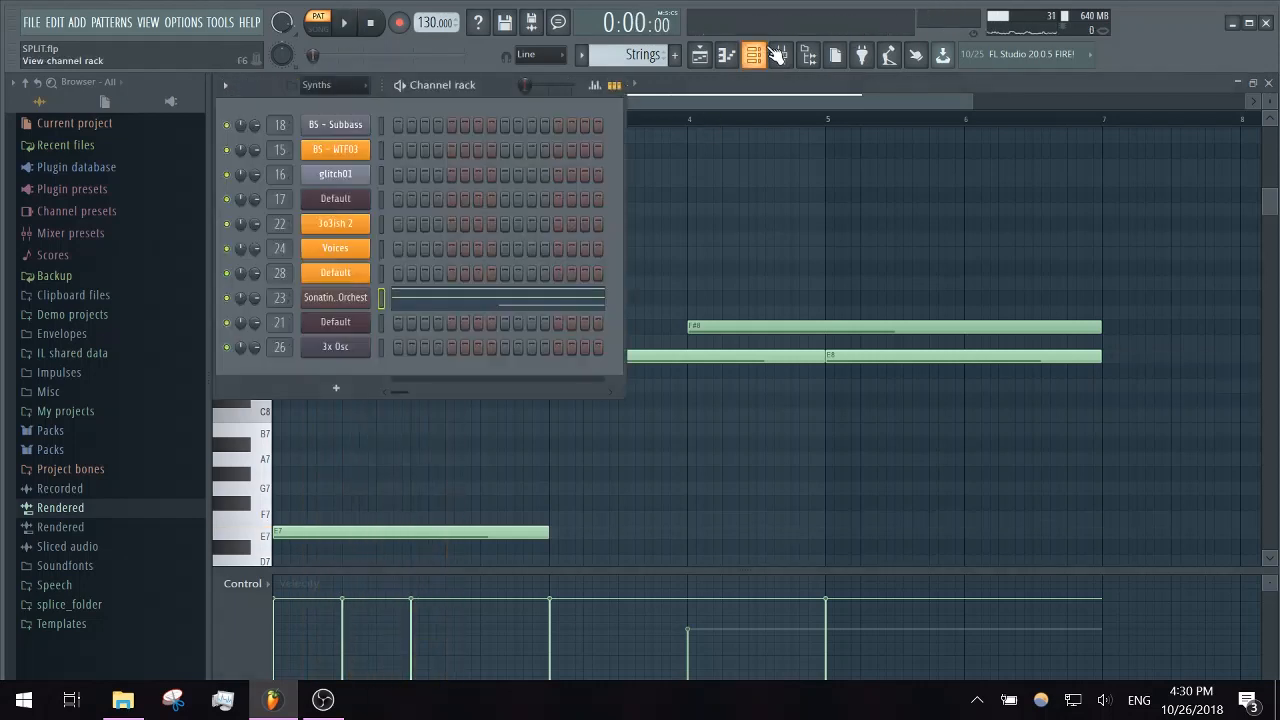
left_click(336, 297)
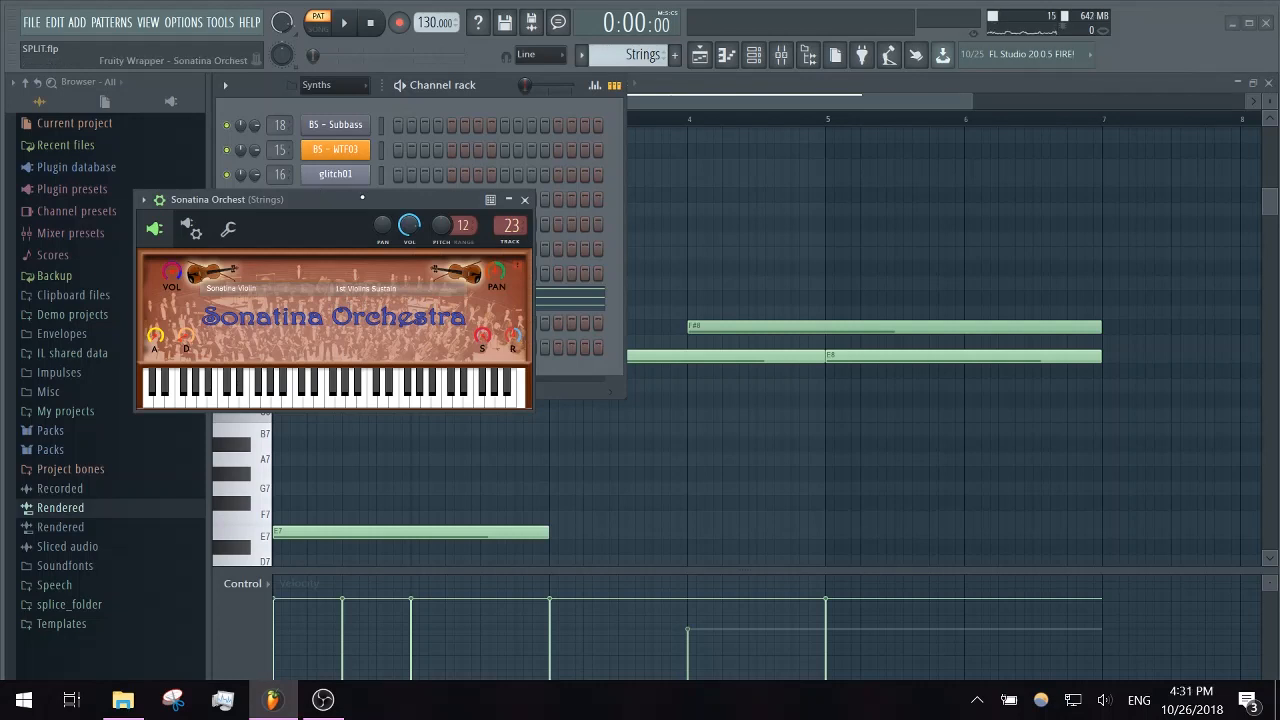
left_click(526, 200)
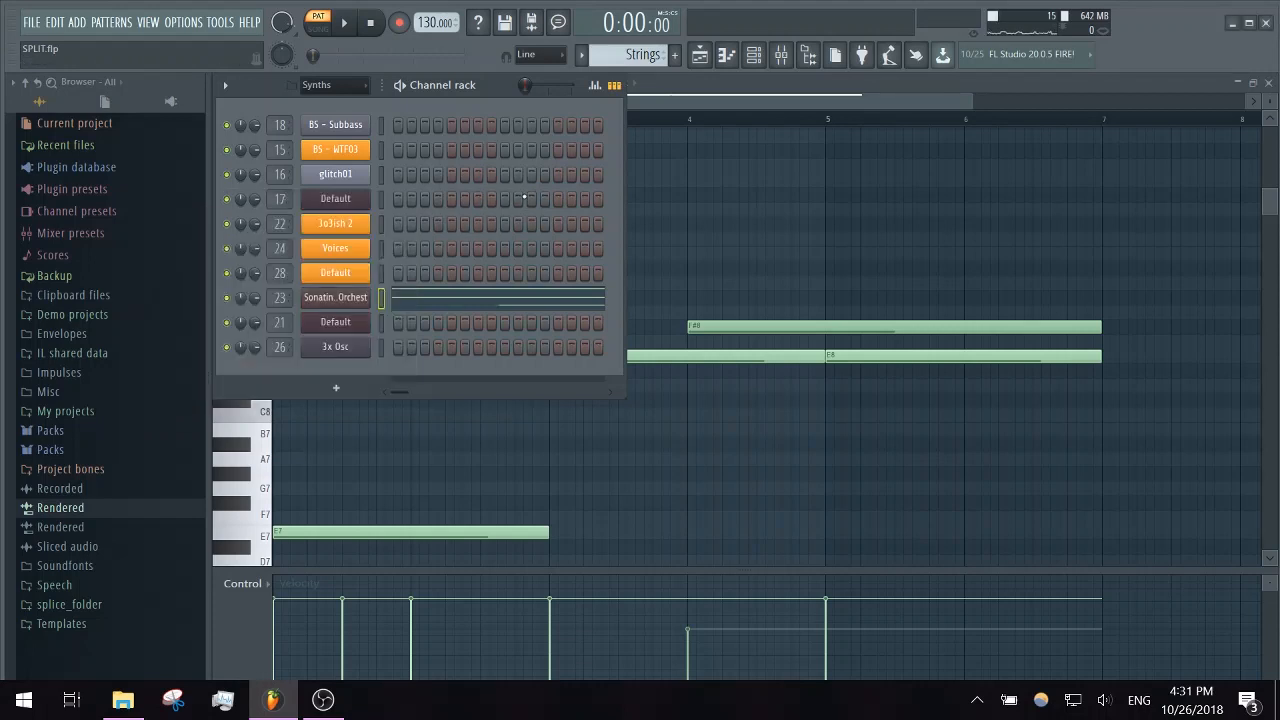
- Close the piano roll, solo Track 19 in the playlist, and play the Impact Buzzer clip from bar 27 briefly
left_click(1268, 83)
left_click(845, 101)
scroll(803, 374, "up", 1)
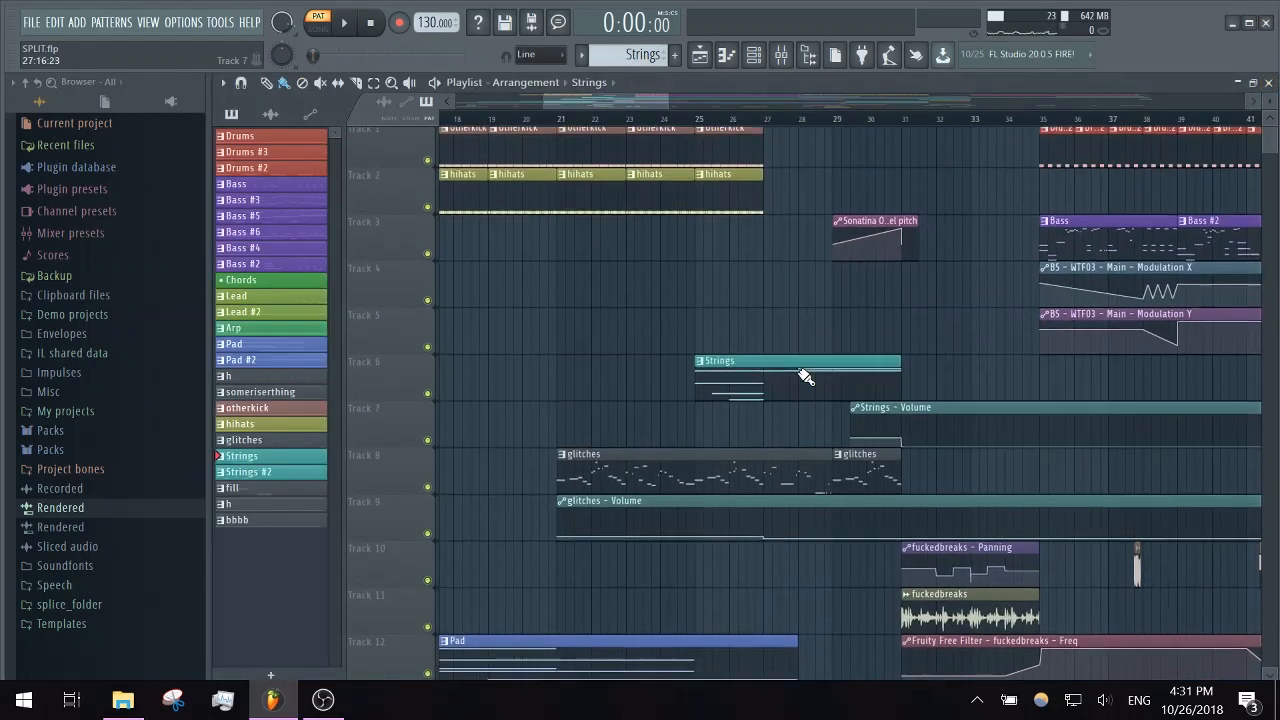
scroll(783, 242, "down", 3)
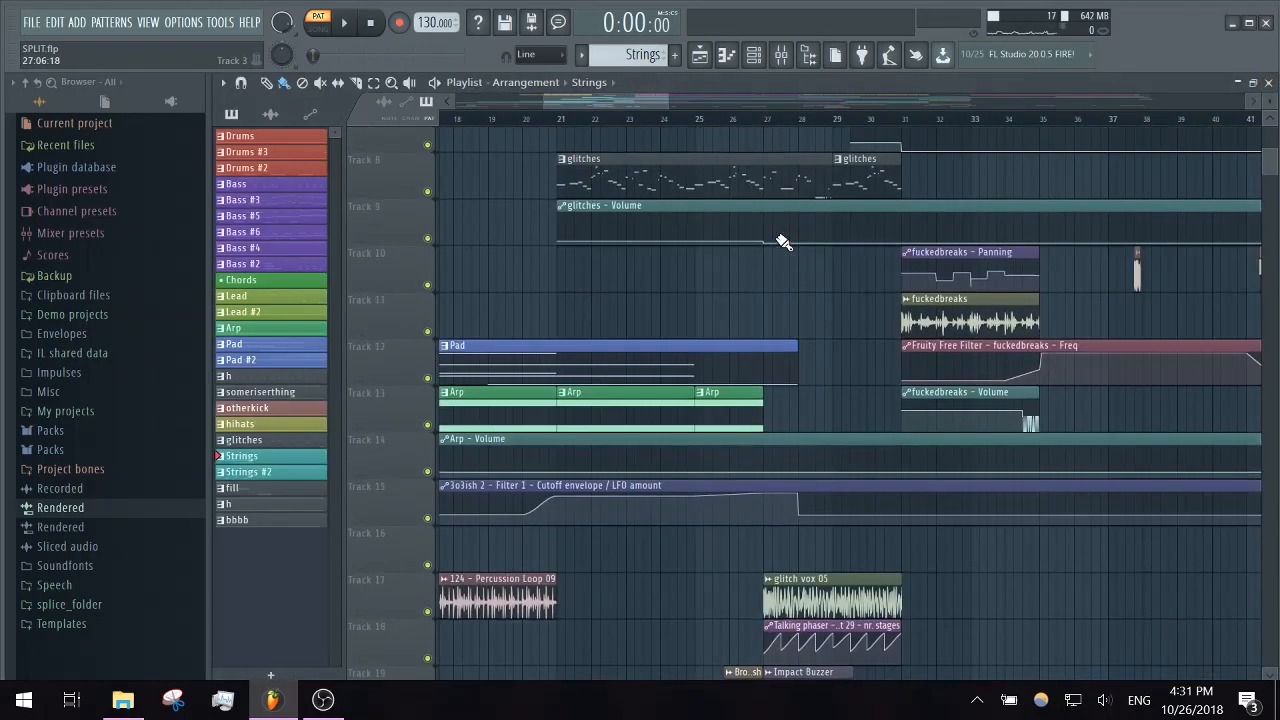
scroll(783, 242, "down", 2)
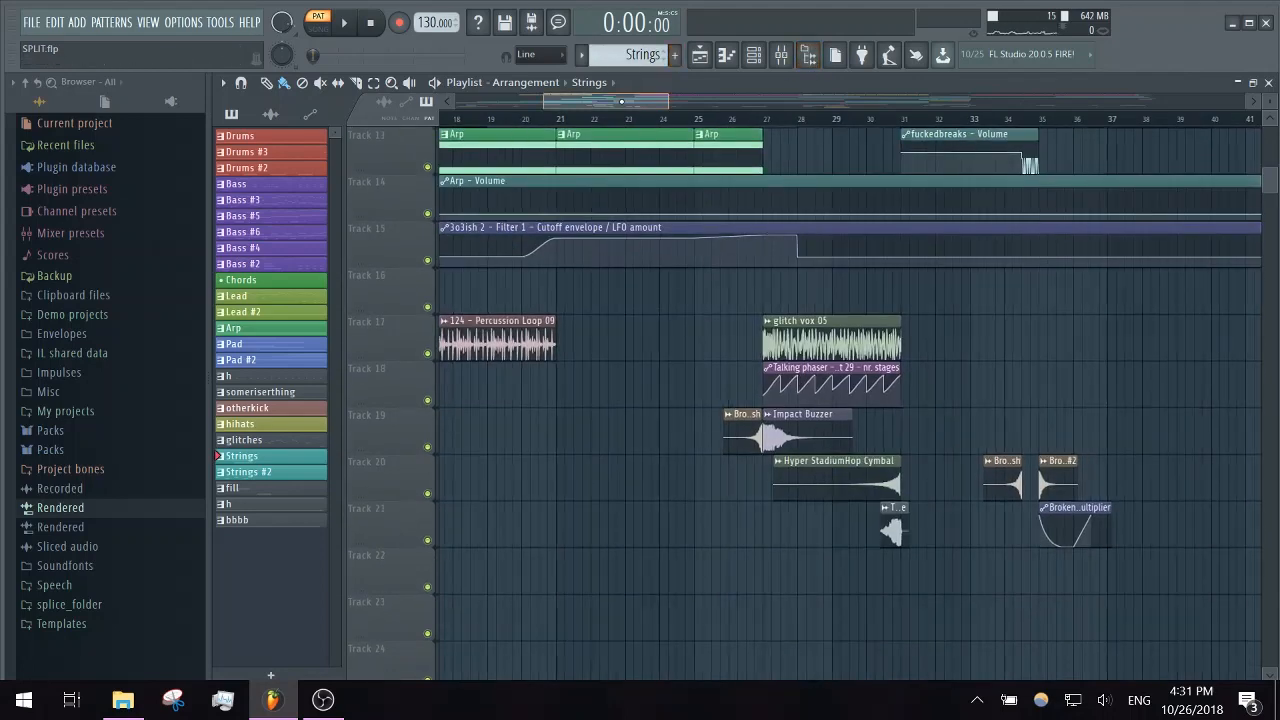
left_click_drag(621, 102, 659, 115)
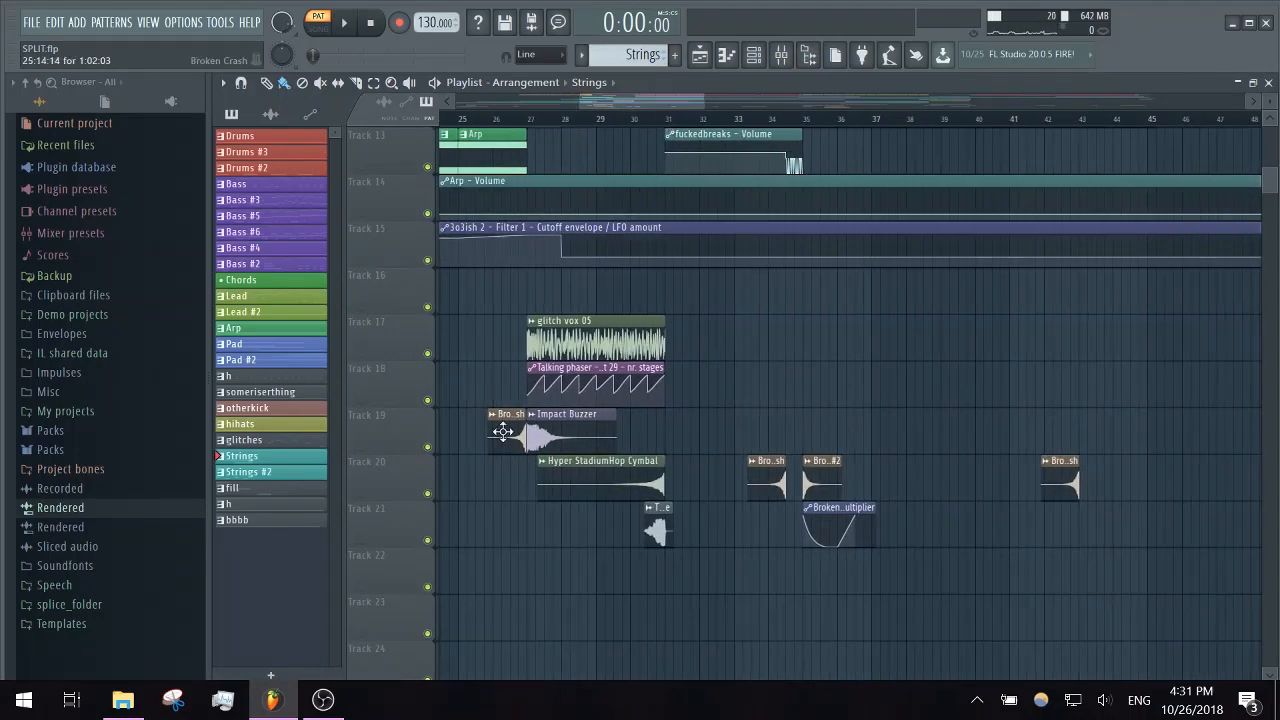
right_click(429, 447)
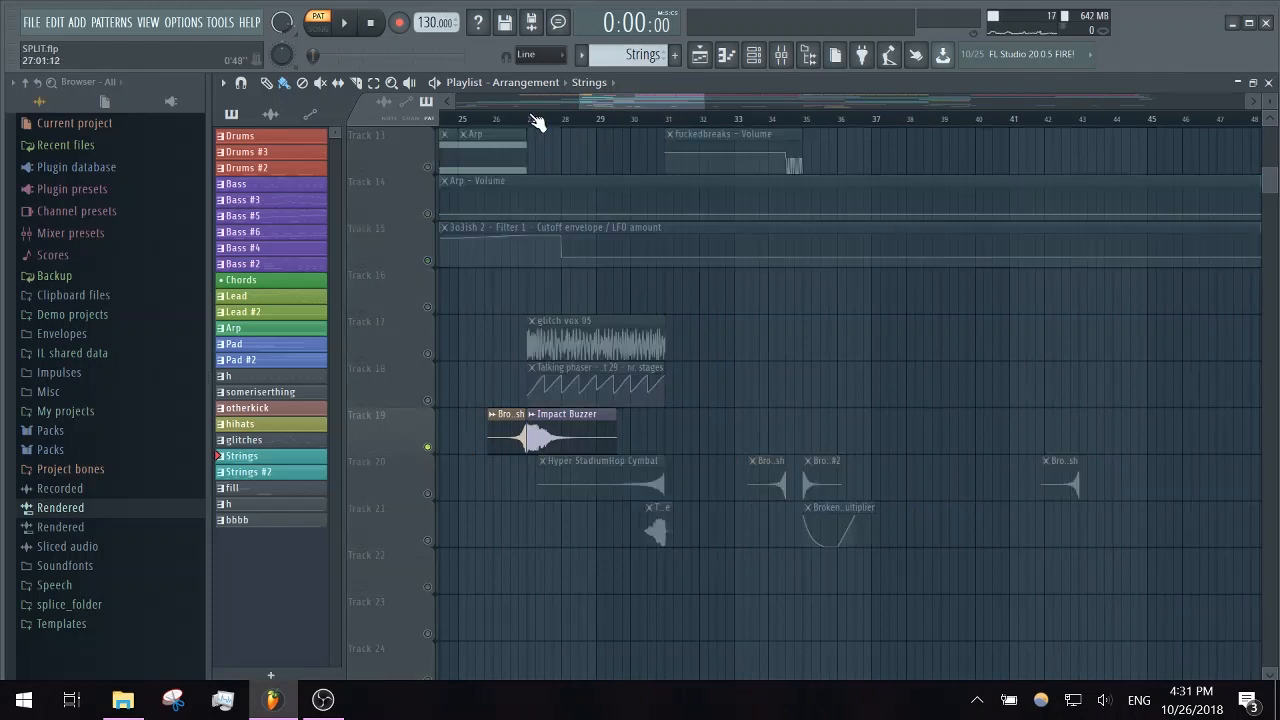
left_click(530, 118)
key("space")
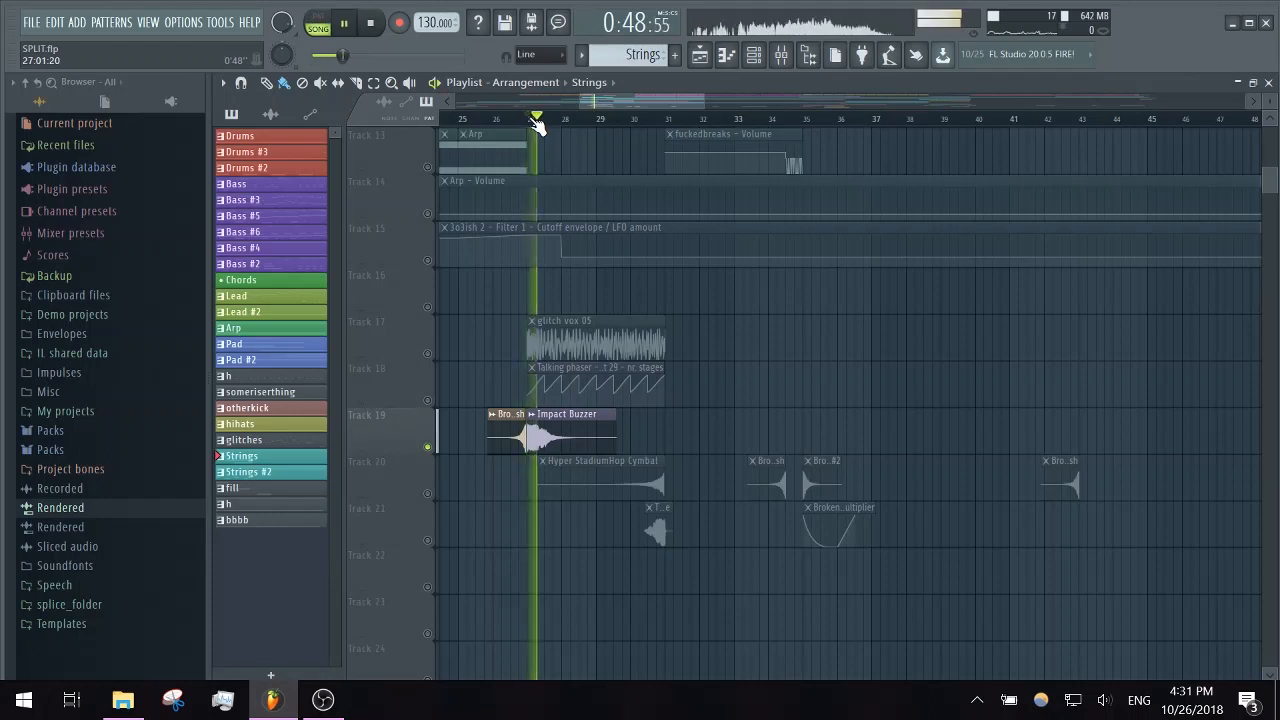
key("space")
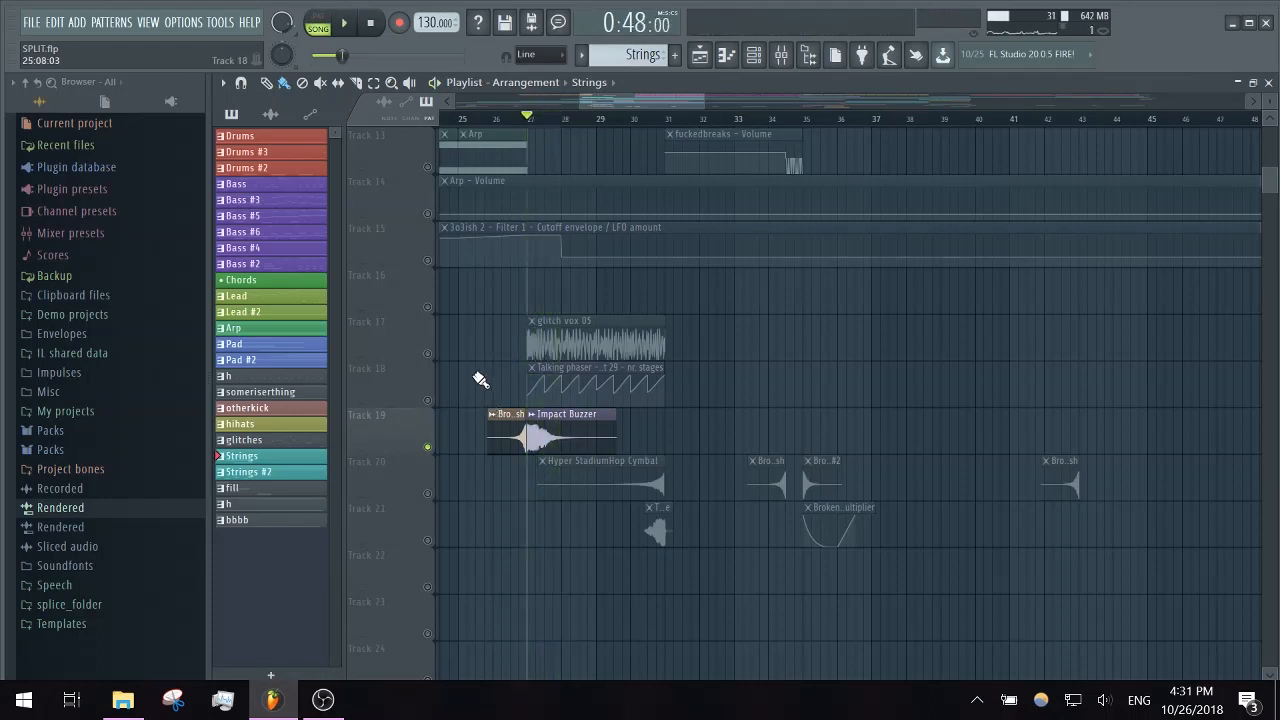
- Solo Tracks 17 and 18 together and play glitch vox 05 with its Talking phaser automation from bar 27
right_click(428, 354)
left_click(428, 398)
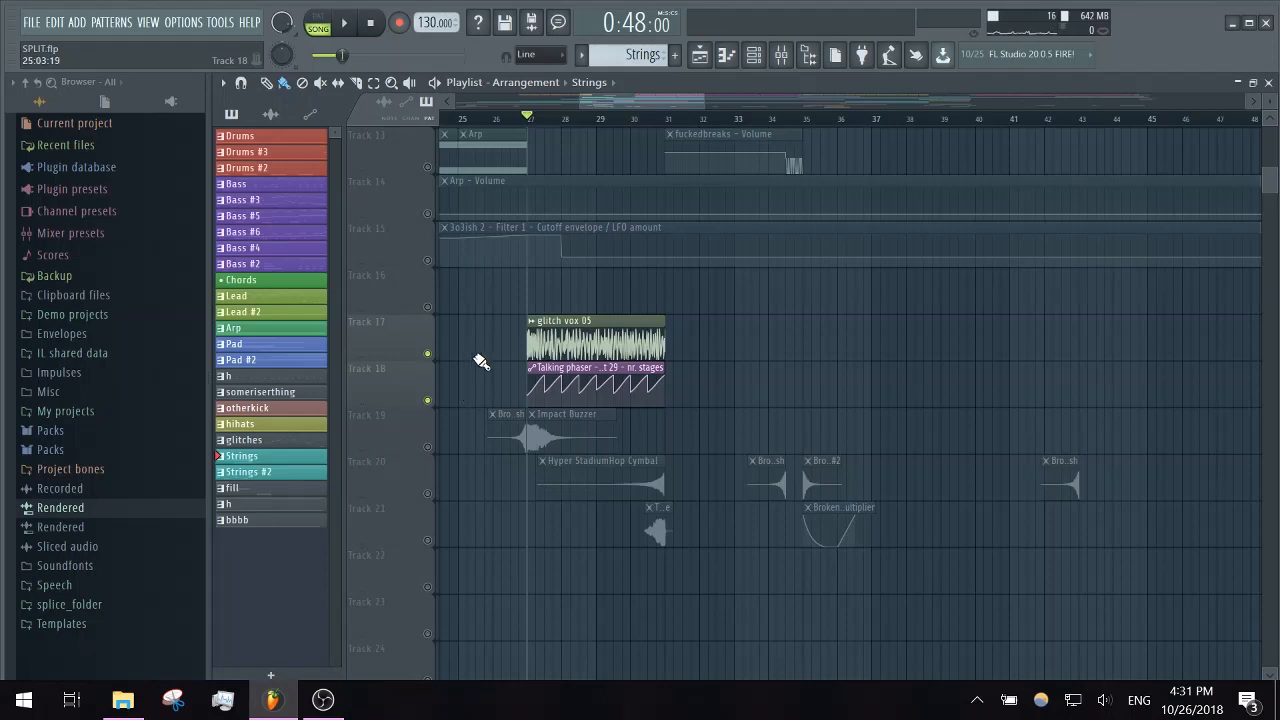
key("space")
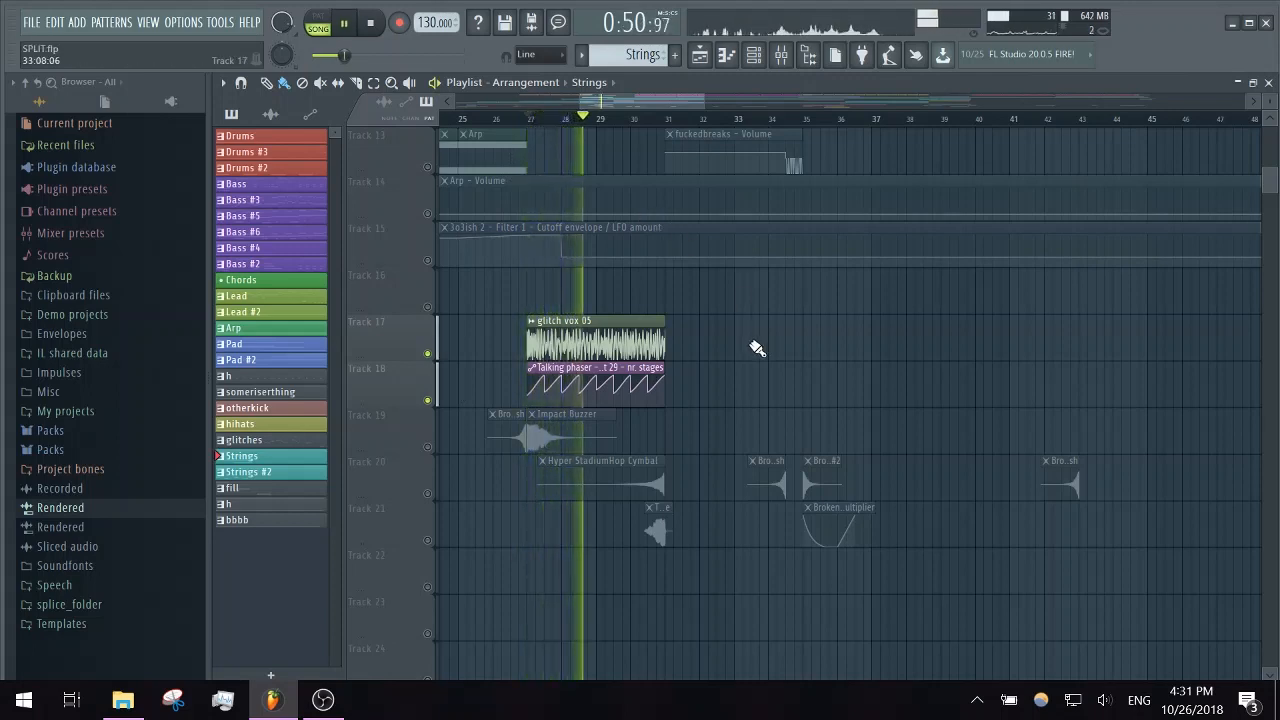
key("space")
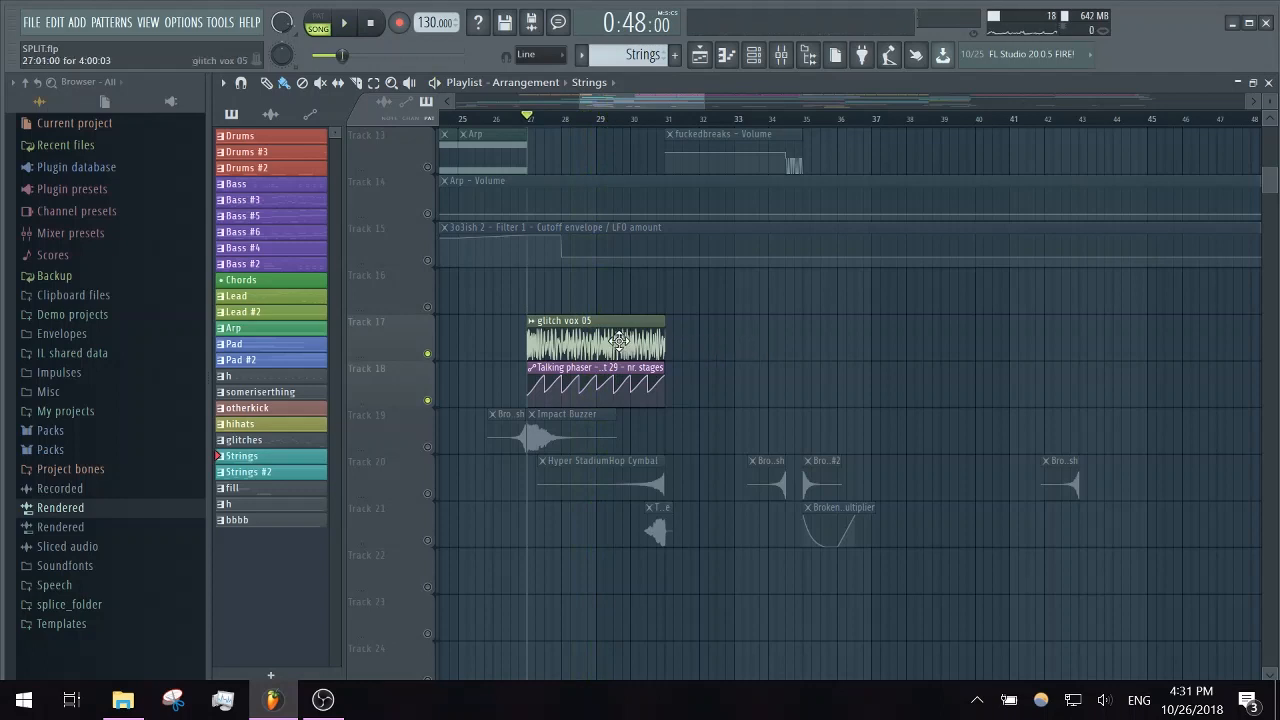
- Show the mixer during playback to find the insert that carries glitch vox 05, stop, and return to the playlist
left_click(756, 55)
left_click(783, 57)
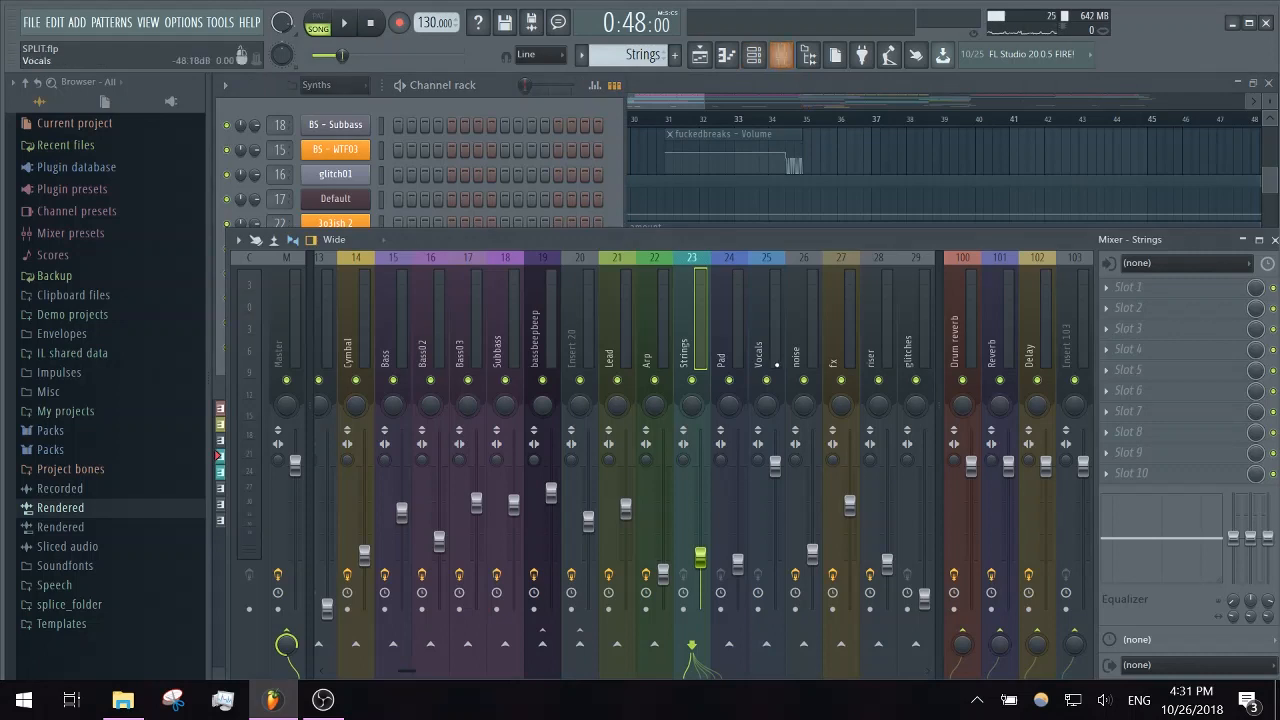
key("space")
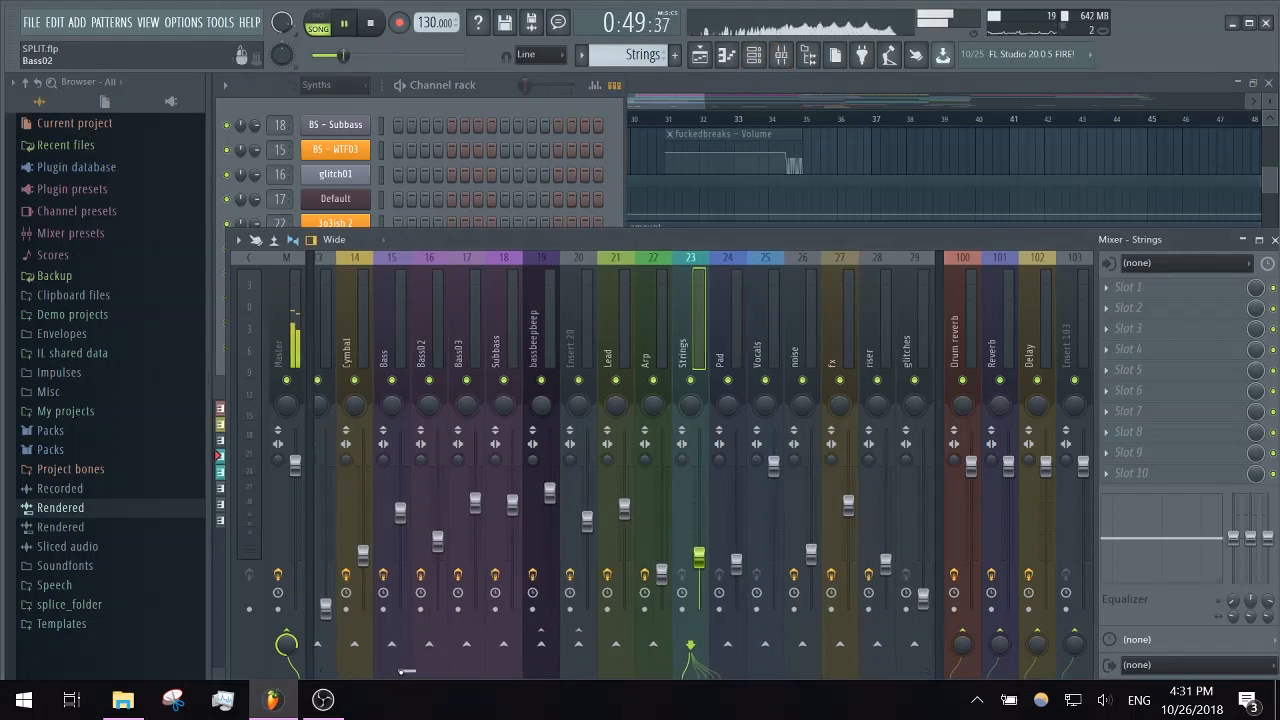
left_click_drag(405, 671, 451, 671)
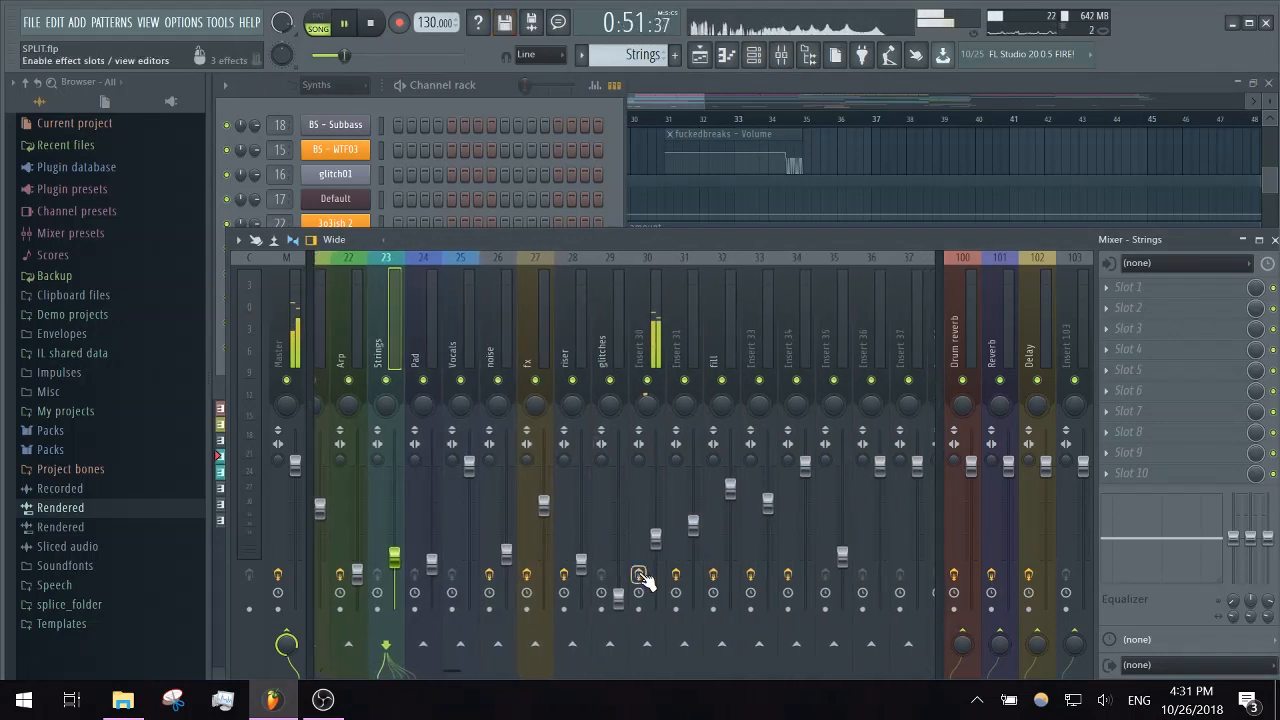
key("space")
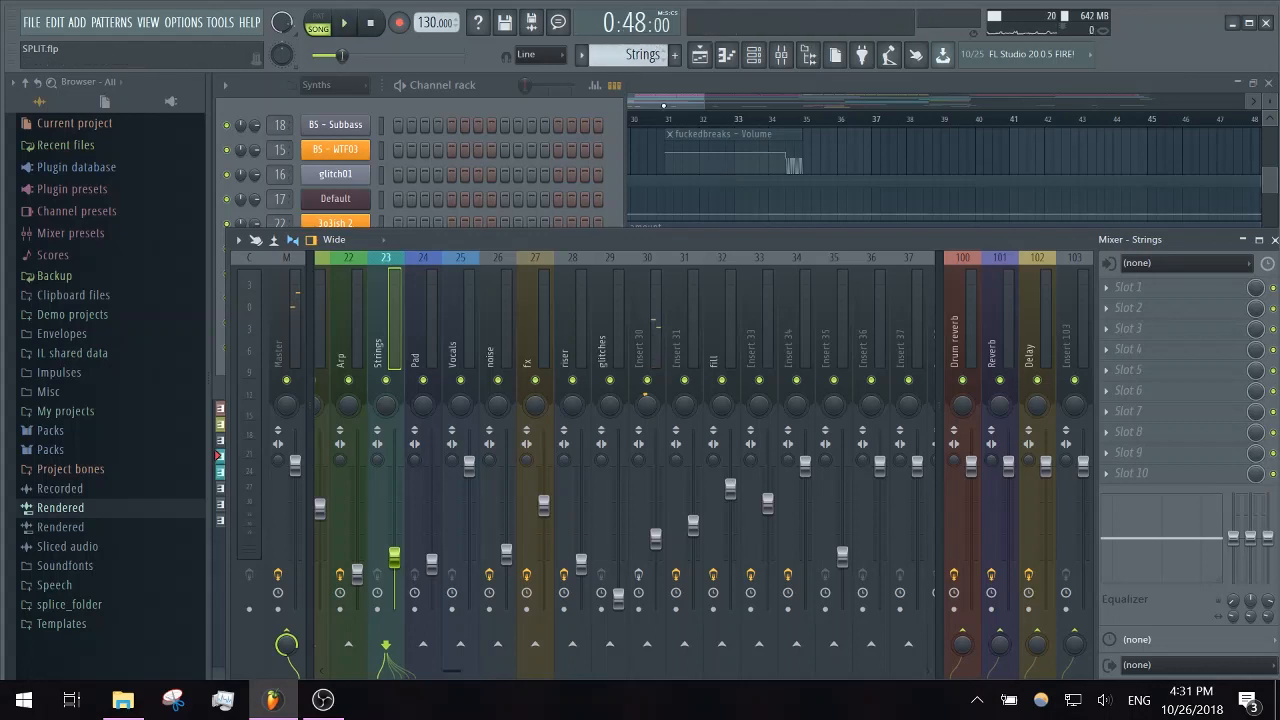
key("F5")
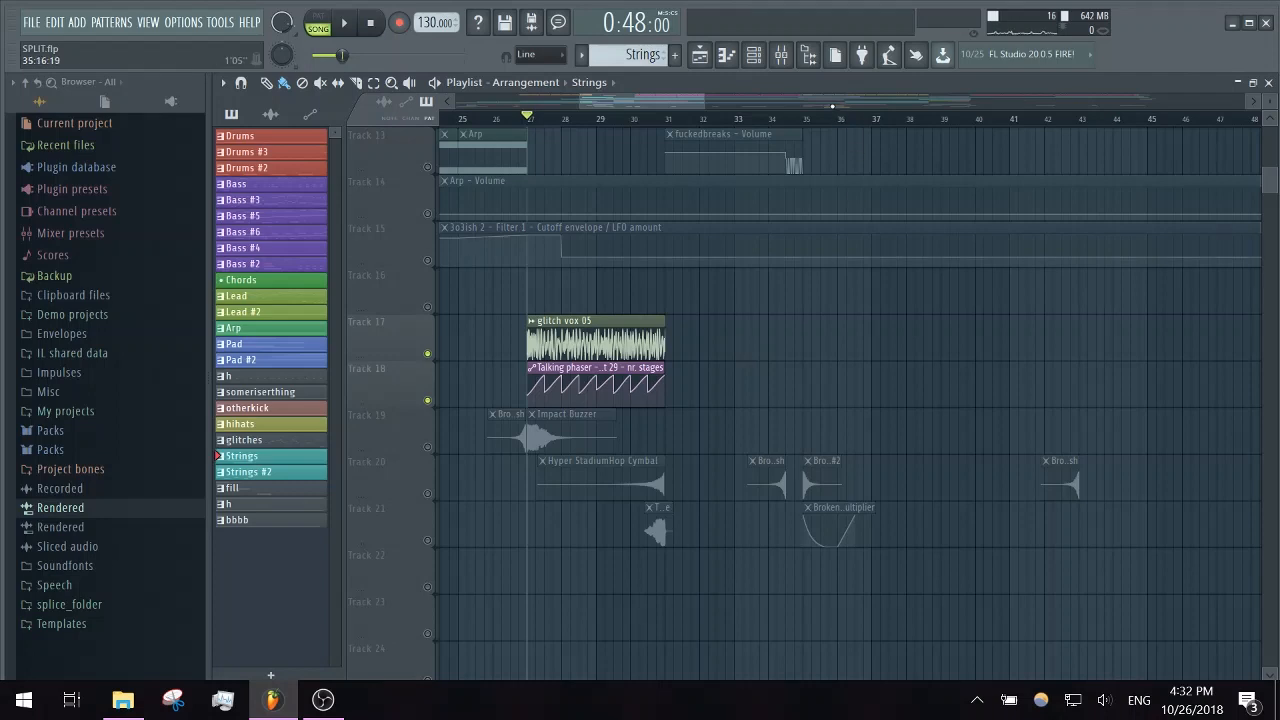
- Replay the glitch vox with the mixer open, examine the Talking phaser effect on Insert 30, and close it
left_click(781, 54)
key("space")
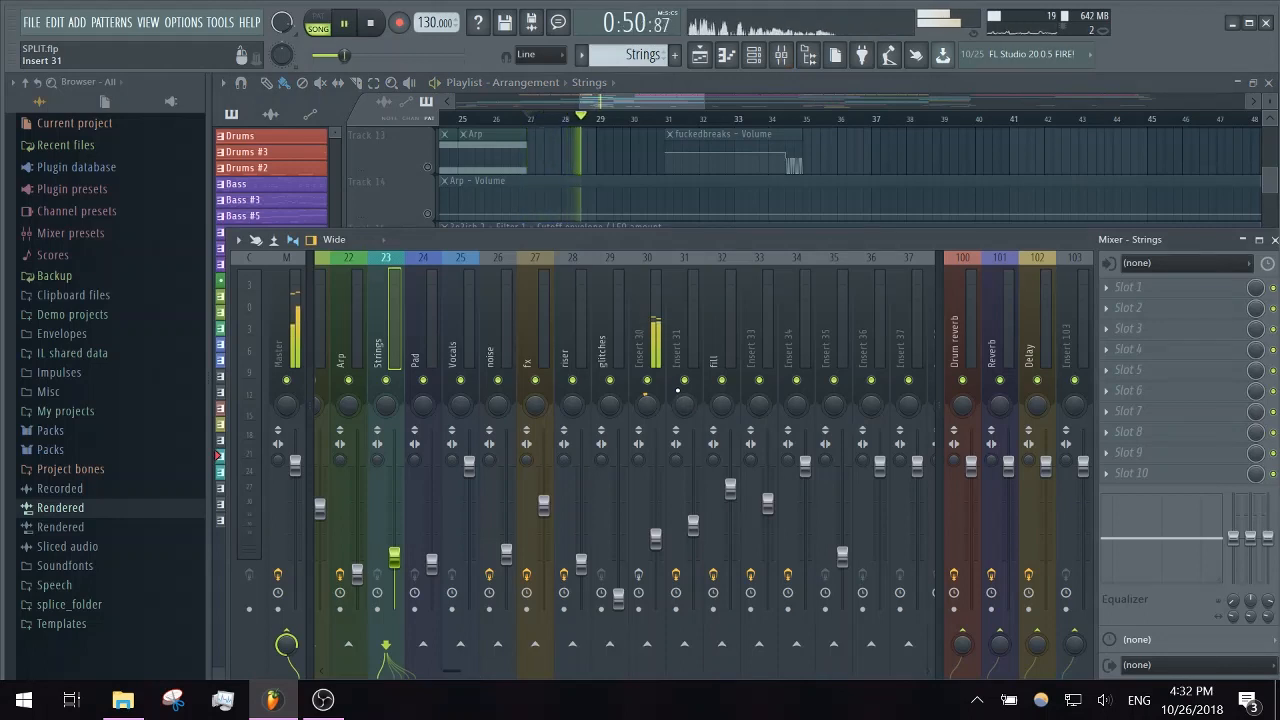
key("space")
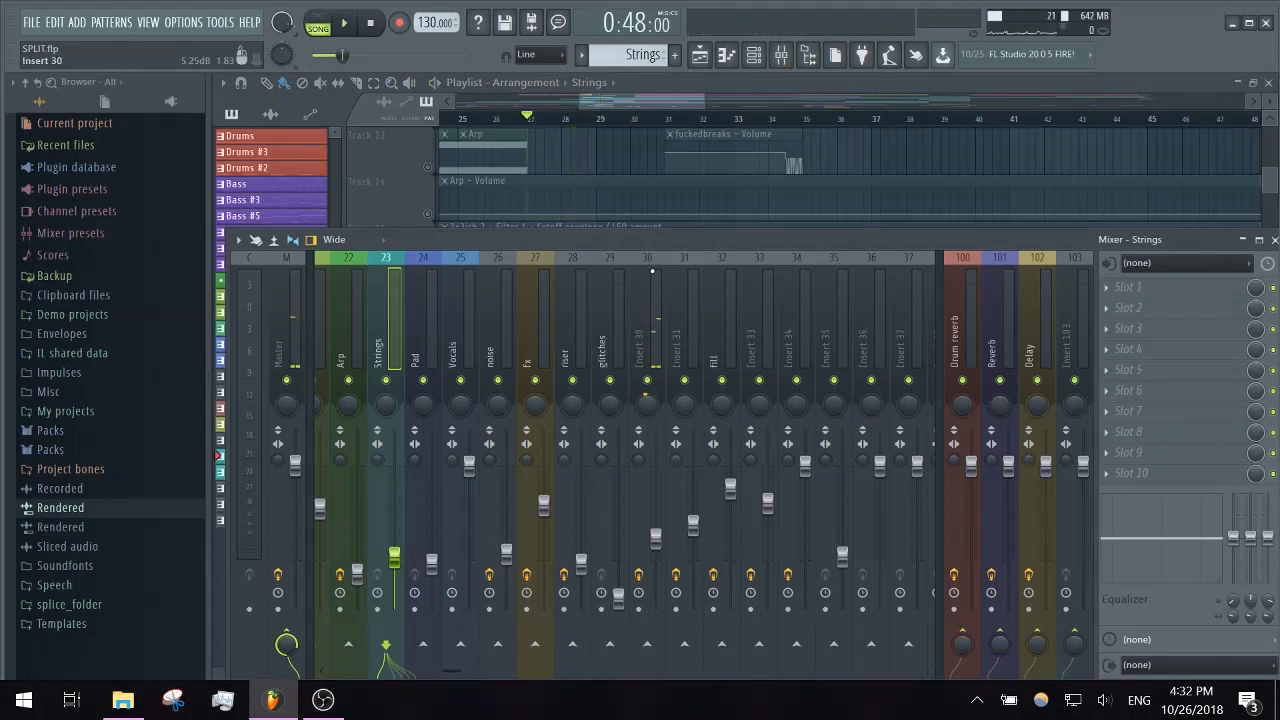
left_click(640, 577)
left_click(1190, 289)
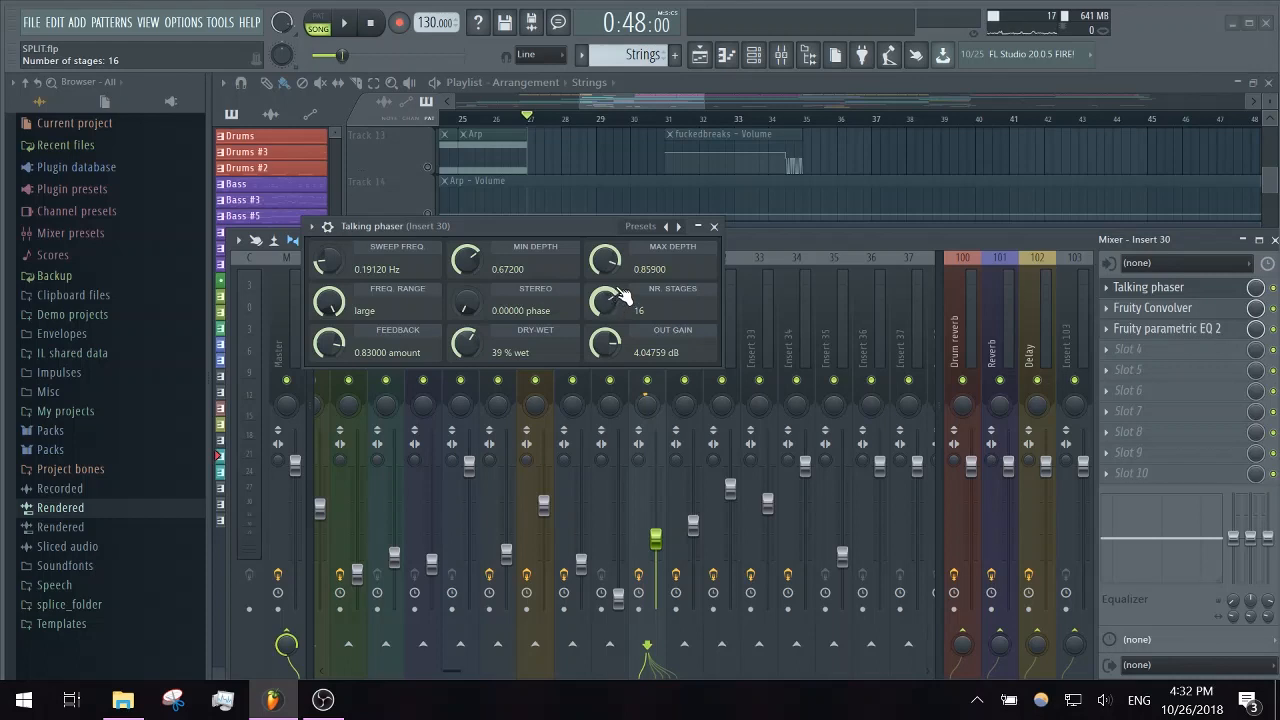
left_click(713, 226)
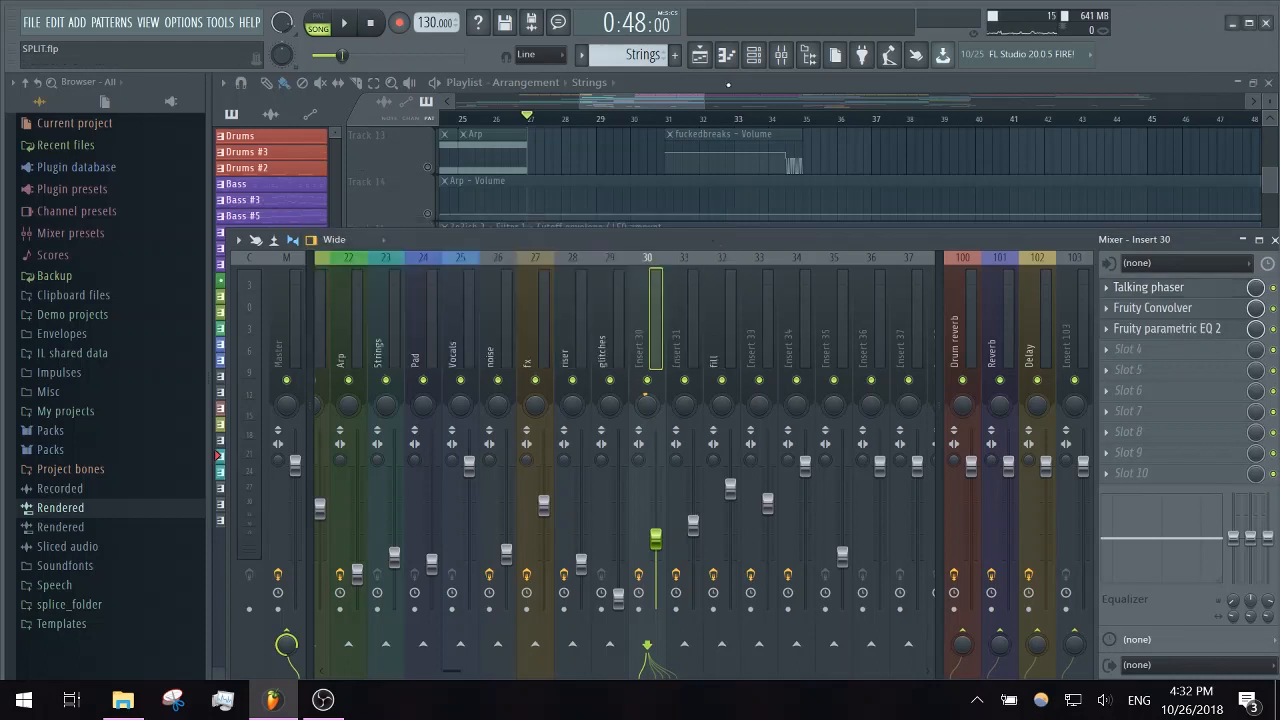
- Return to the playlist, play glitch vox 05 from bar 27 into bar 30, and stop
left_click(649, 103)
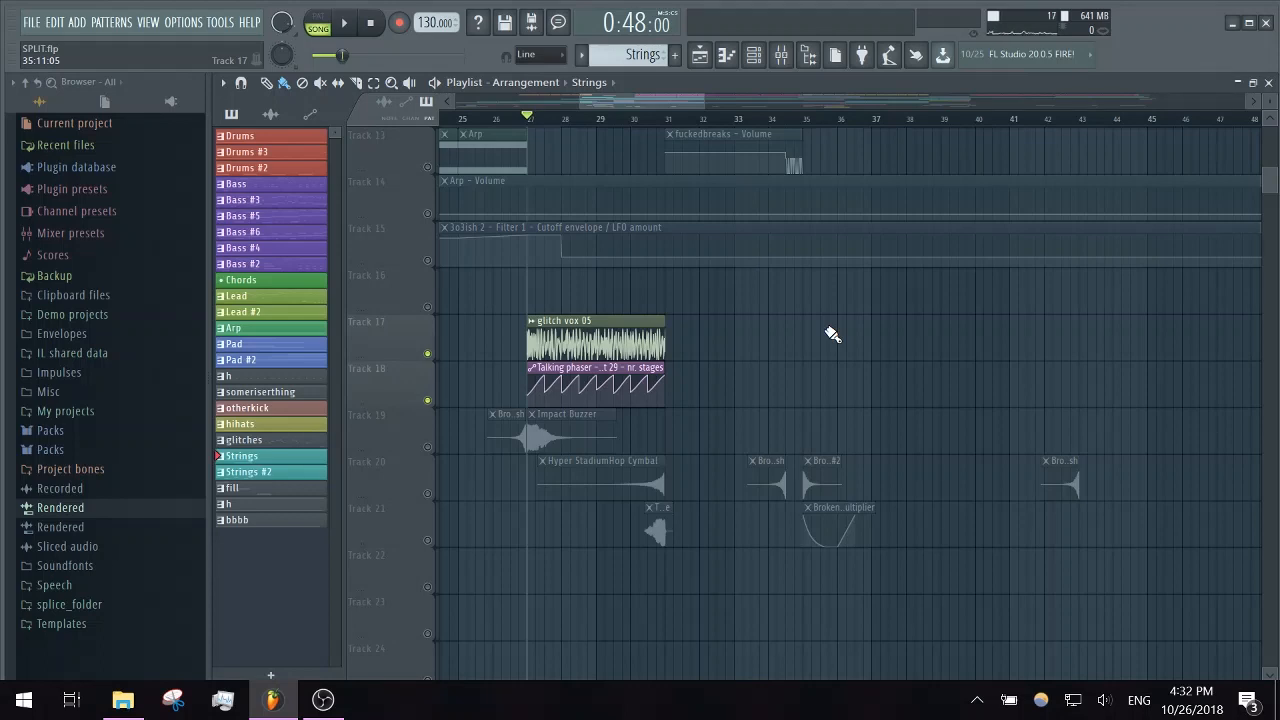
key("space")
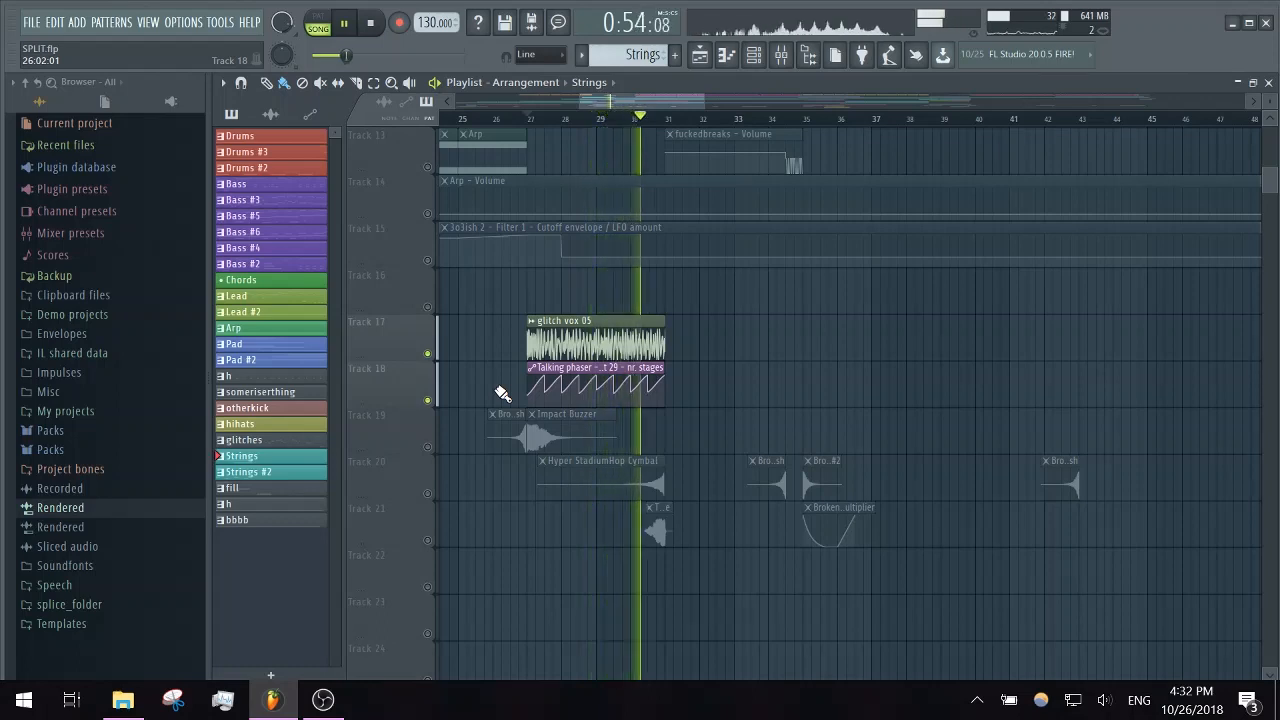
key("space")
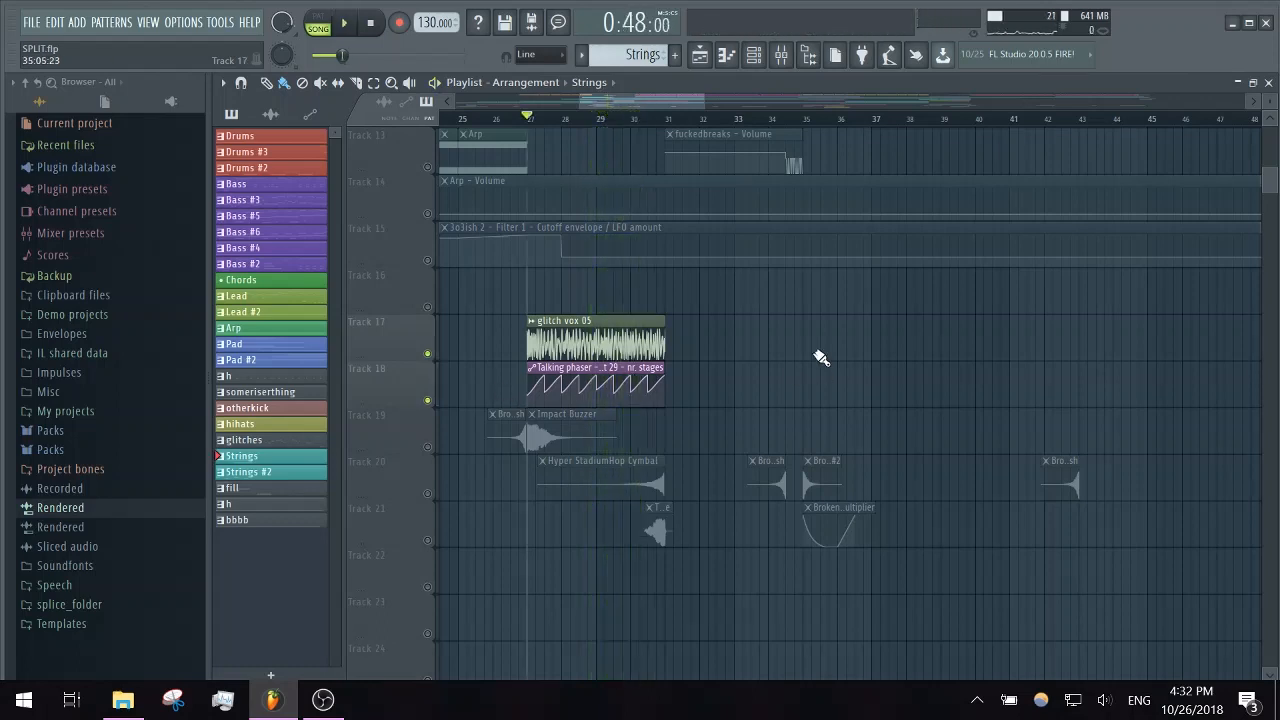
- Examine the Fruity Convolver effect on mixer Insert 30, close it, and return to the playlist
left_click(782, 55)
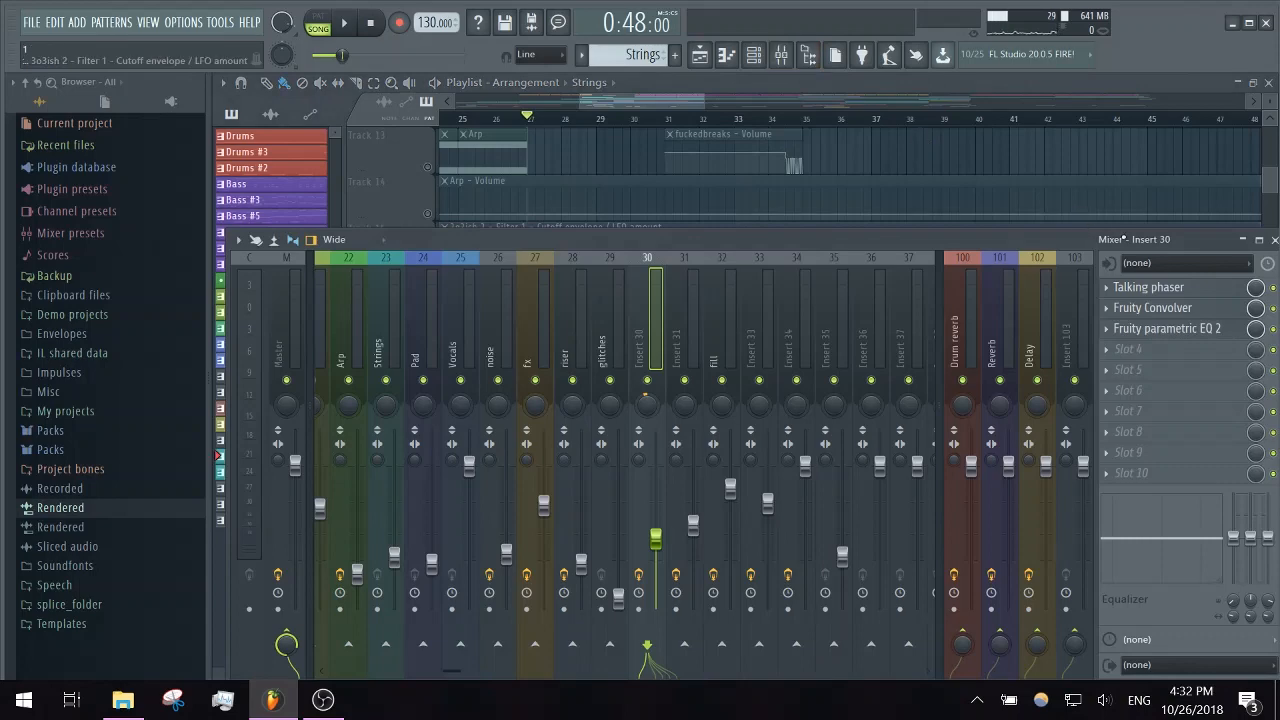
left_click(1180, 310)
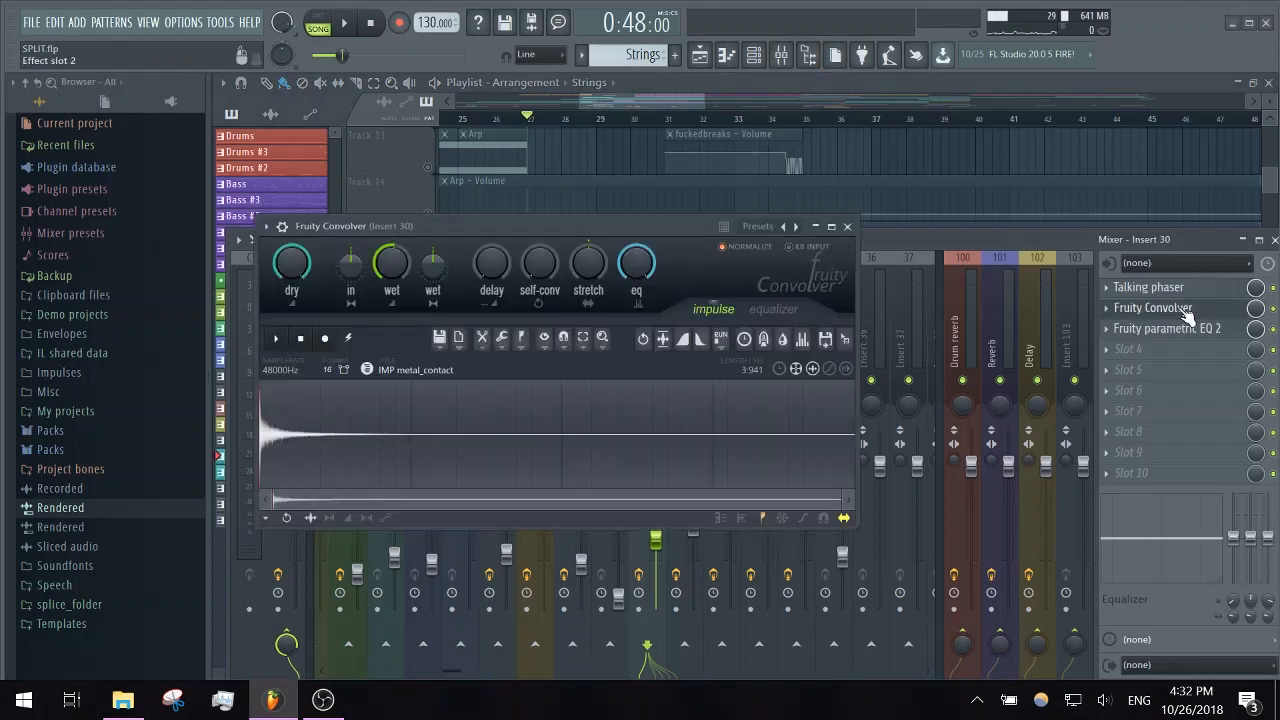
left_click(848, 227)
left_click(634, 97)
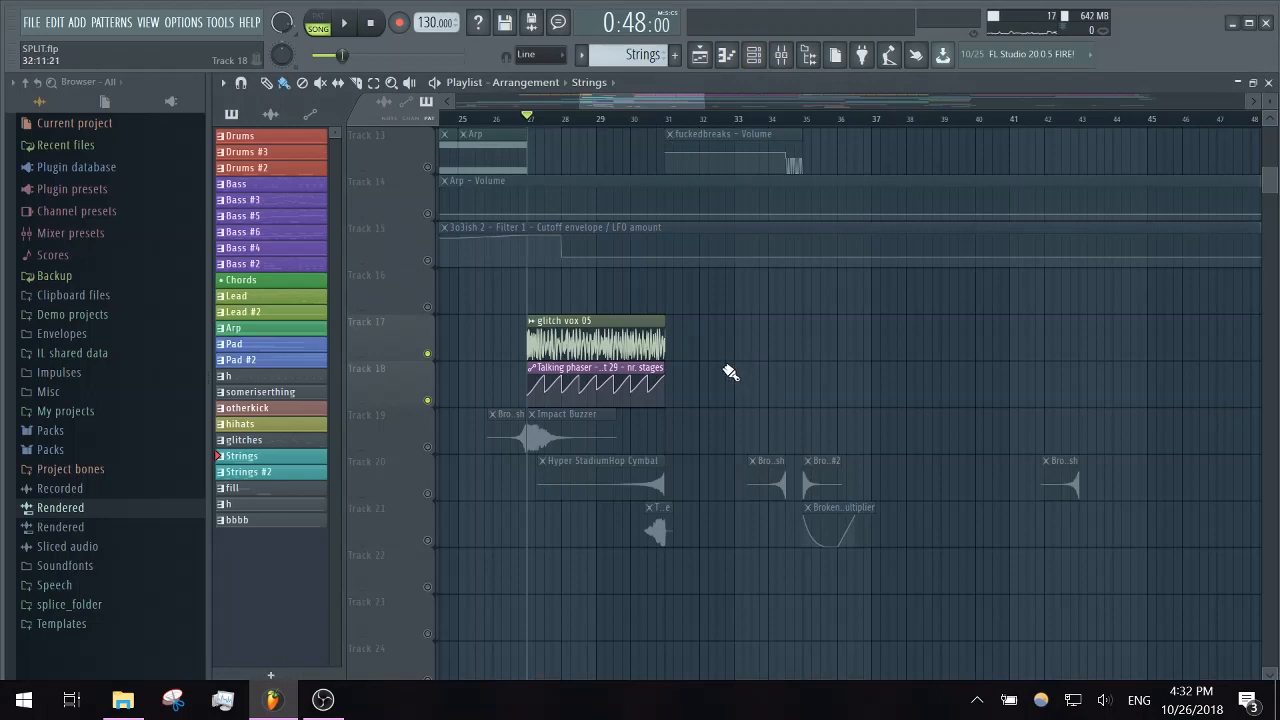
- Enable only Tracks 3, 6 and 8 and play the strings with their pitch automation and glitches from bar 29
scroll(711, 349, "up", 2)
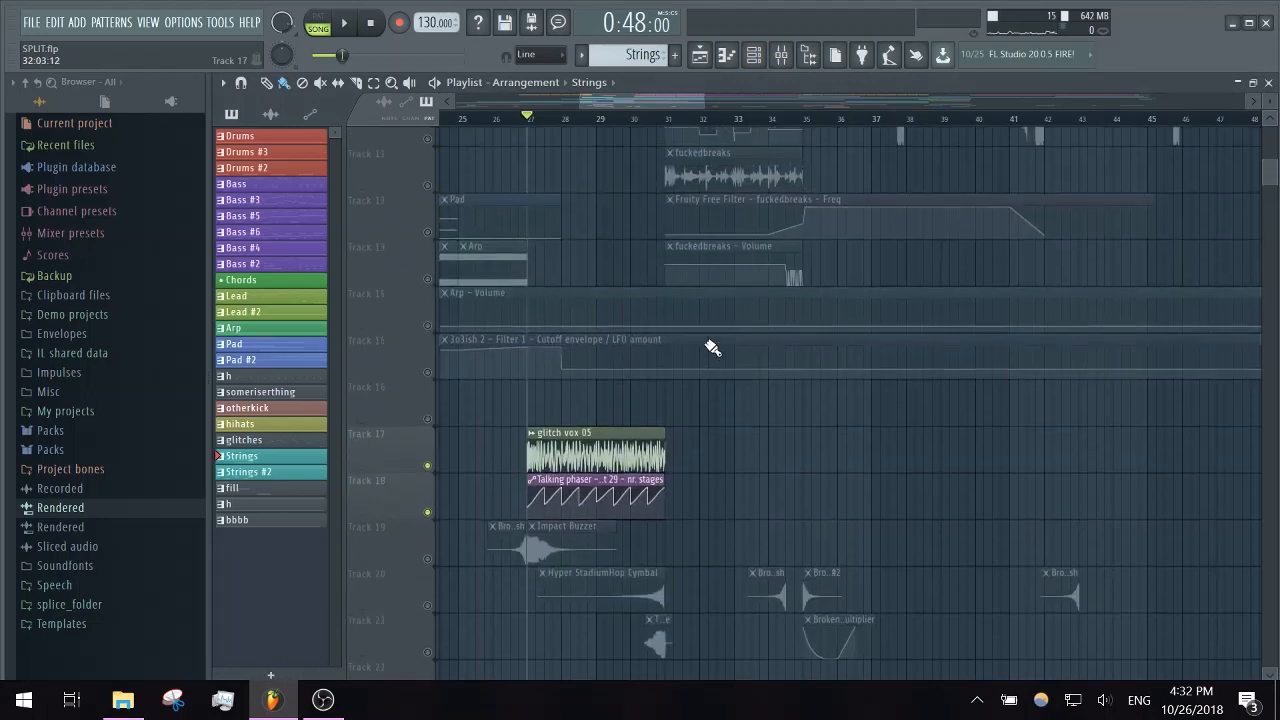
scroll(686, 459, "up", 5)
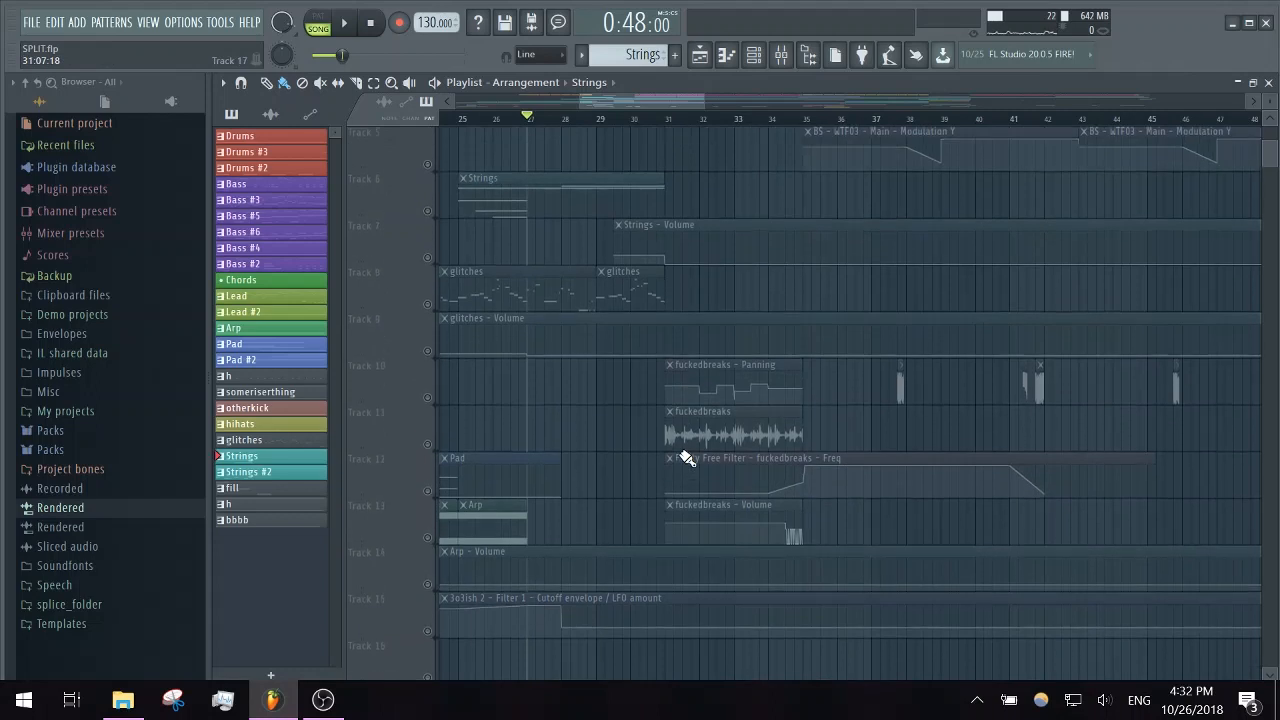
scroll(686, 459, "up", 4)
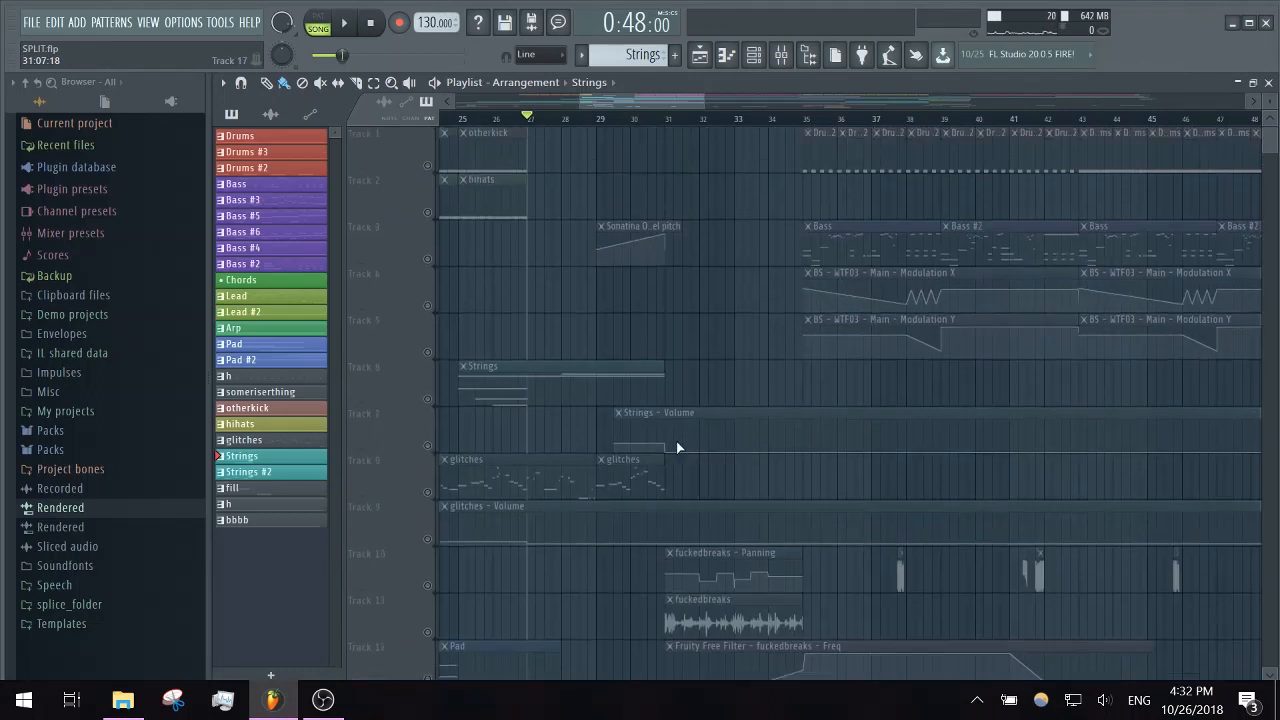
left_click(432, 256)
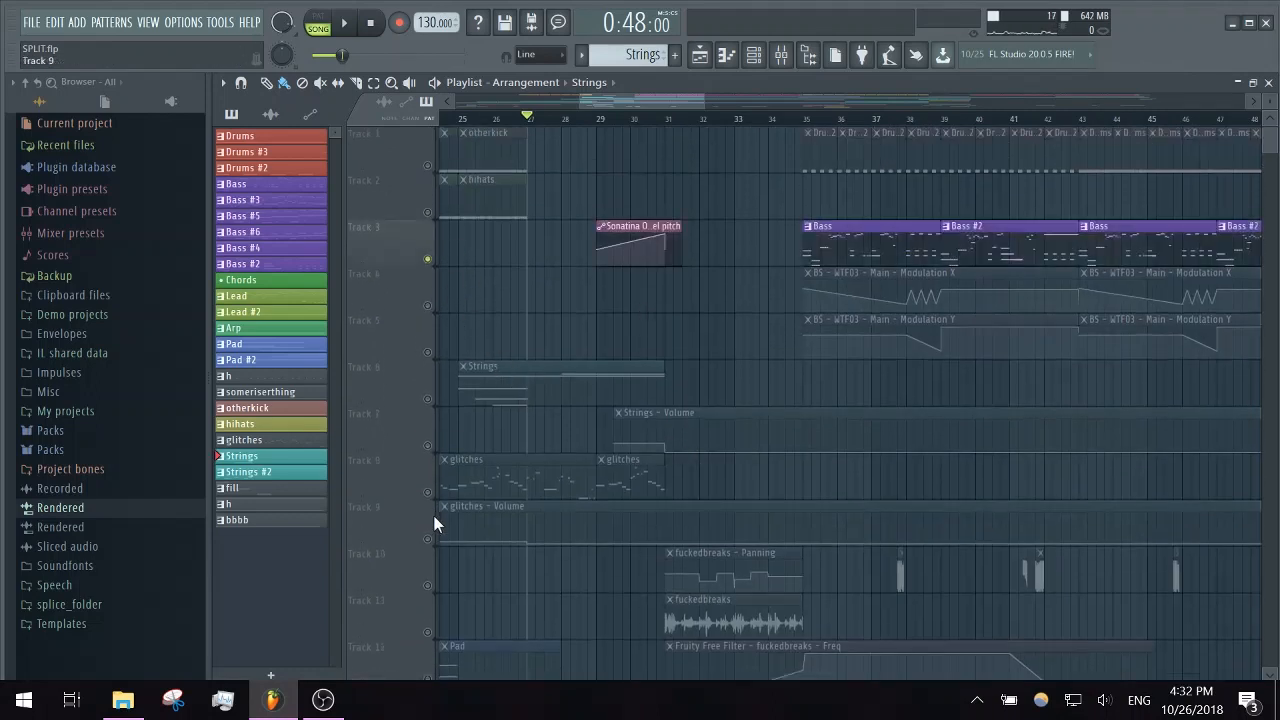
left_click(437, 496)
left_click(597, 118)
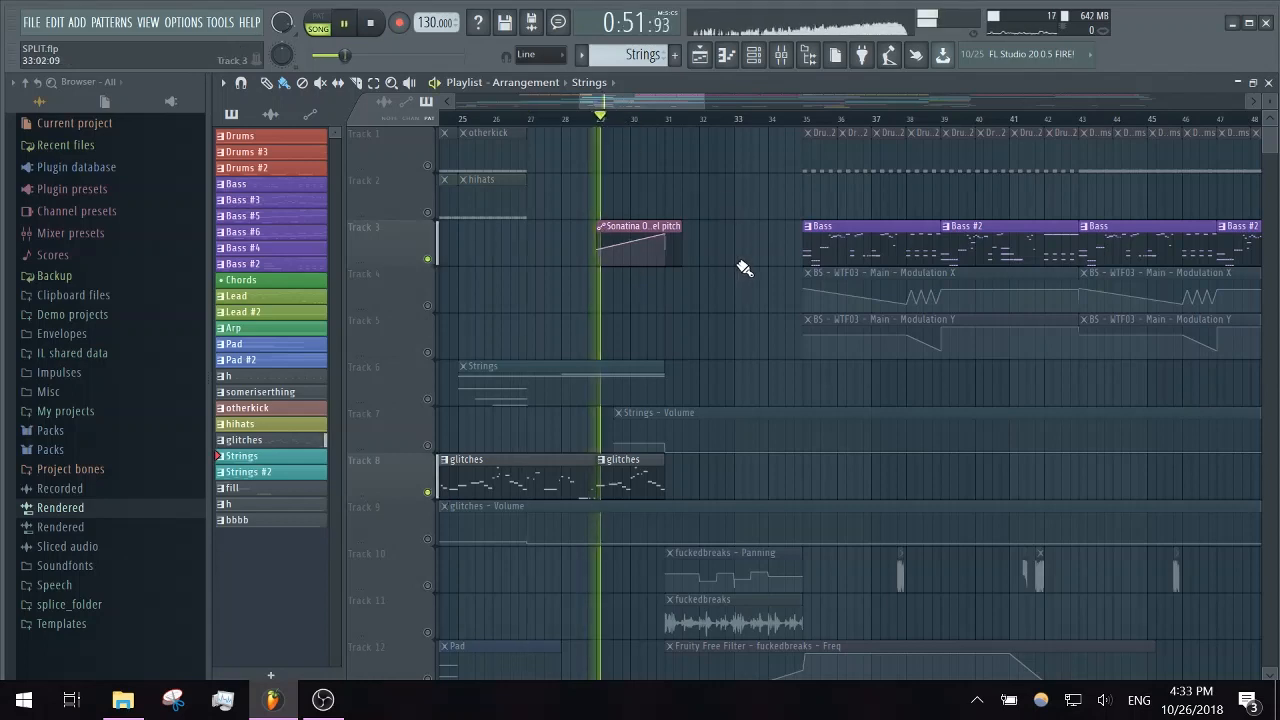
left_click(431, 402)
key("space")
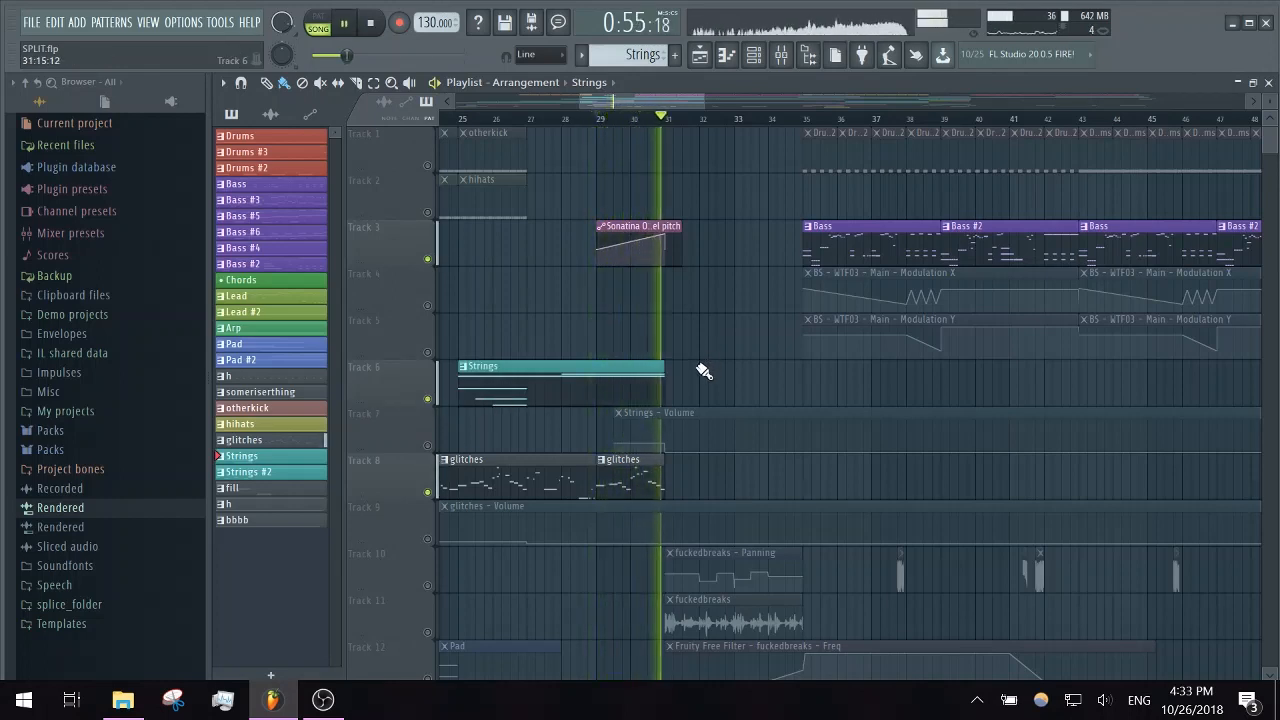
key("space")
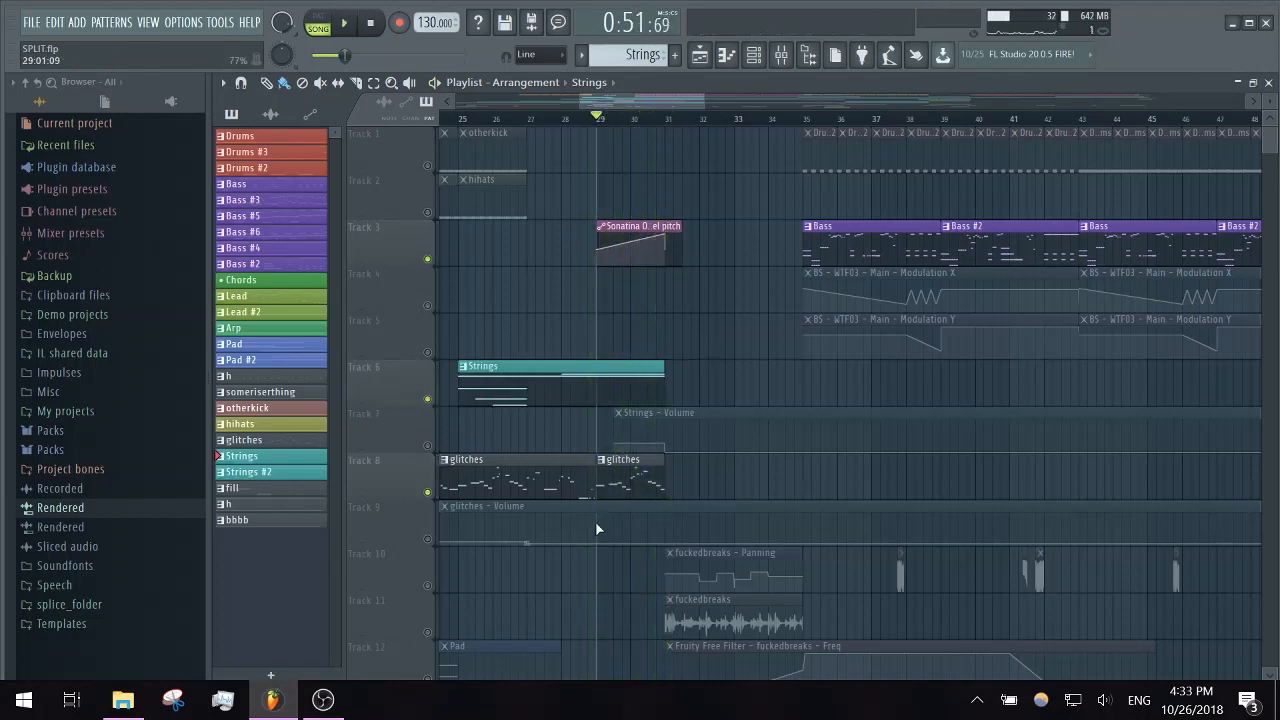
- Enable only Tracks 10 to 13 and open the channel settings of the fuckedbreaks audio clip on Track 11
left_click(428, 587)
left_click(428, 632)
scroll(557, 594, "down", 5)
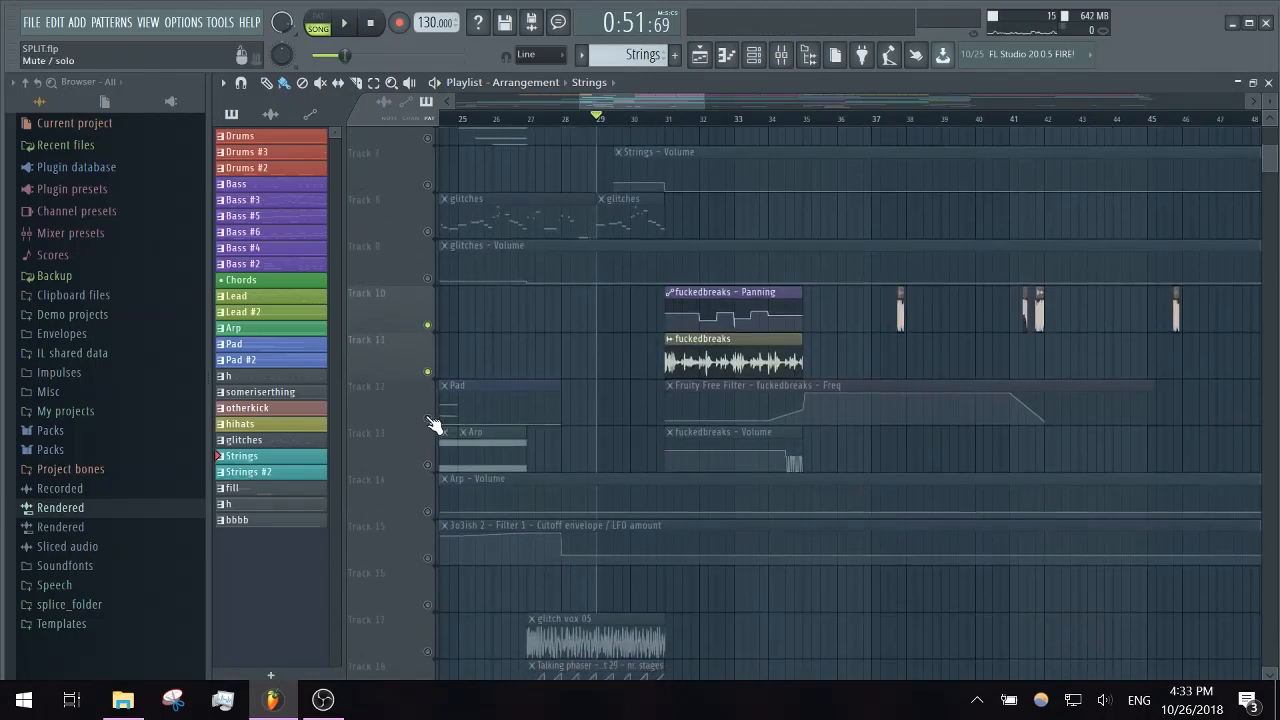
left_click(430, 419)
left_click(429, 465)
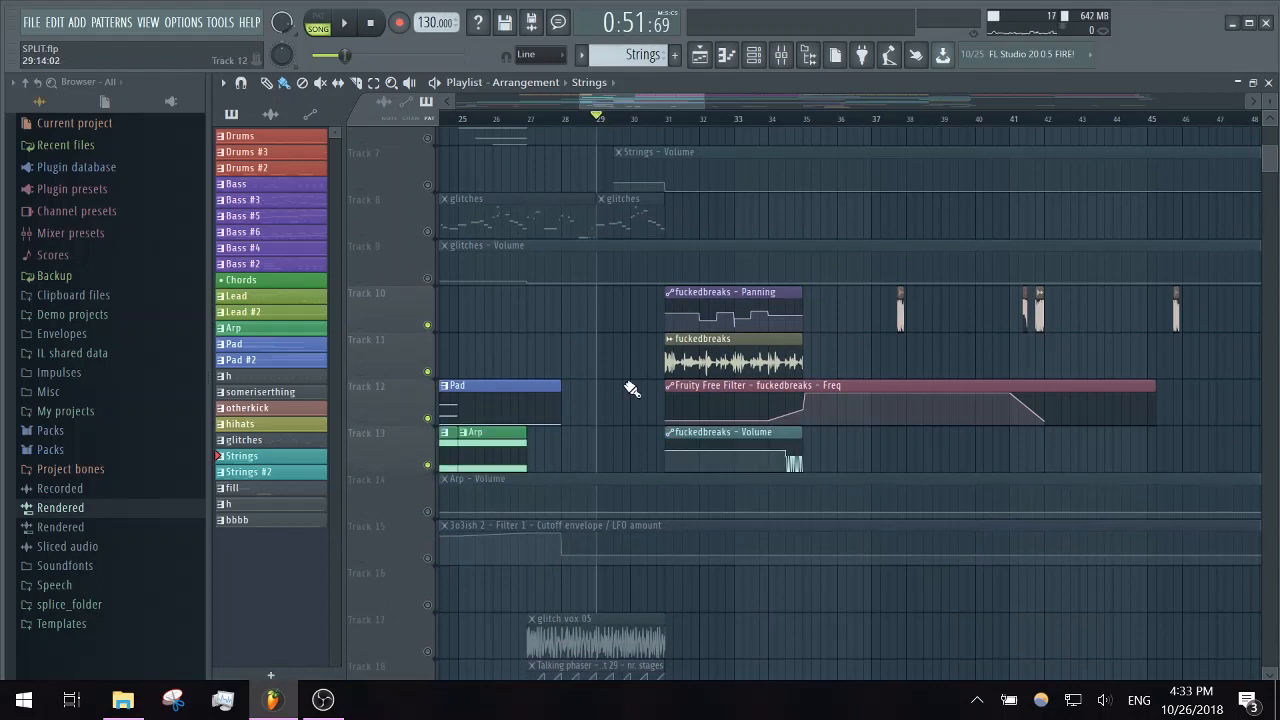
double_click(698, 360)
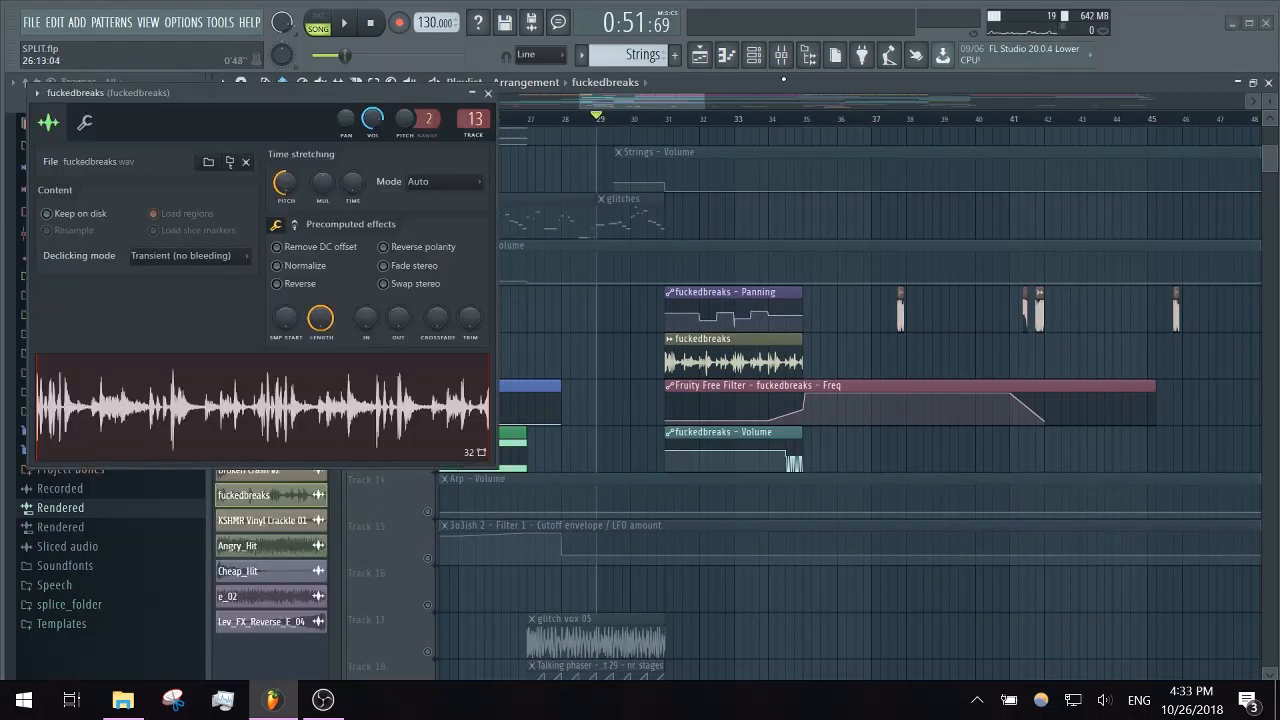
- Examine the mixer track and effects of fuckedbreaks, closing its channel settings, and return to the playlist
left_click(781, 54)
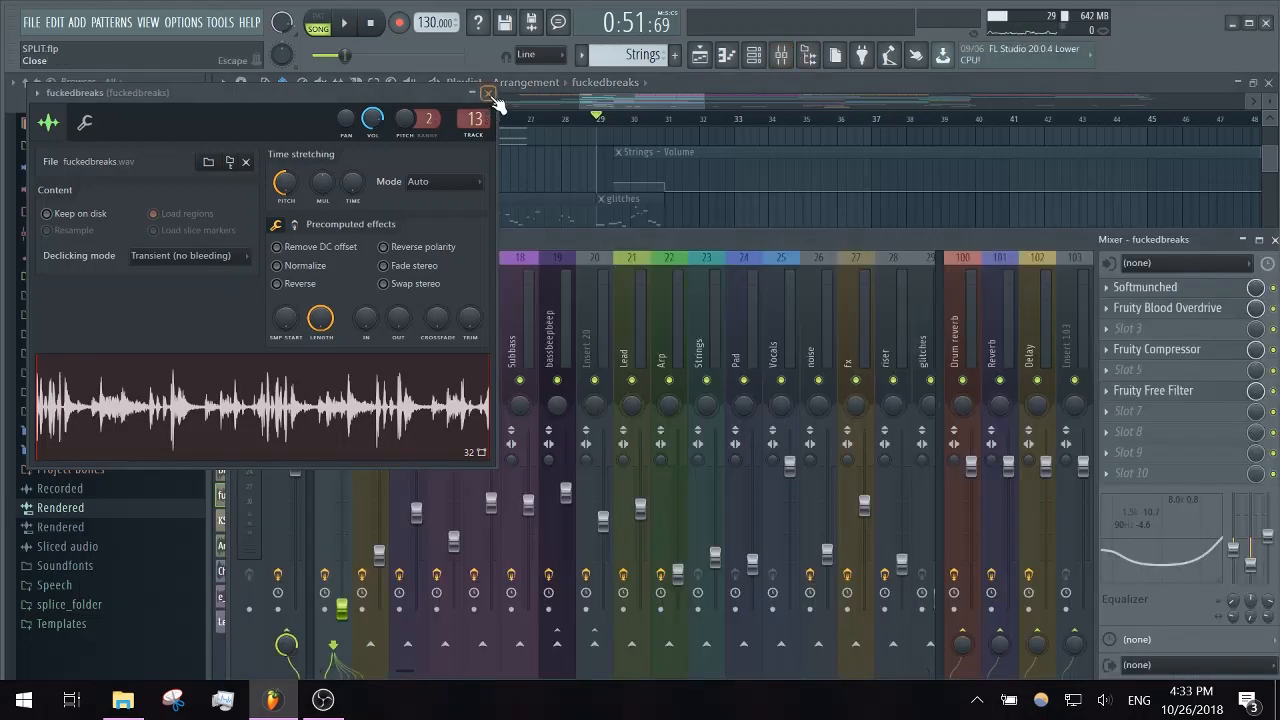
left_click(489, 94)
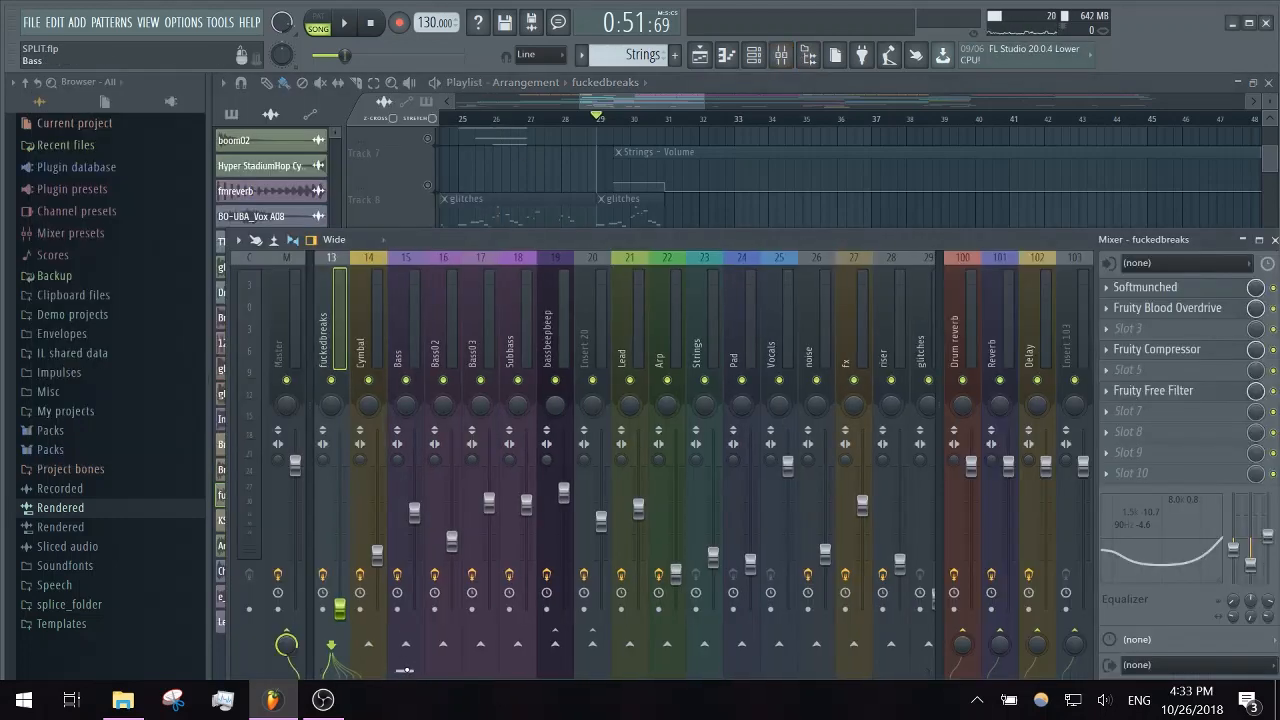
scroll(400, 310, "up", 3)
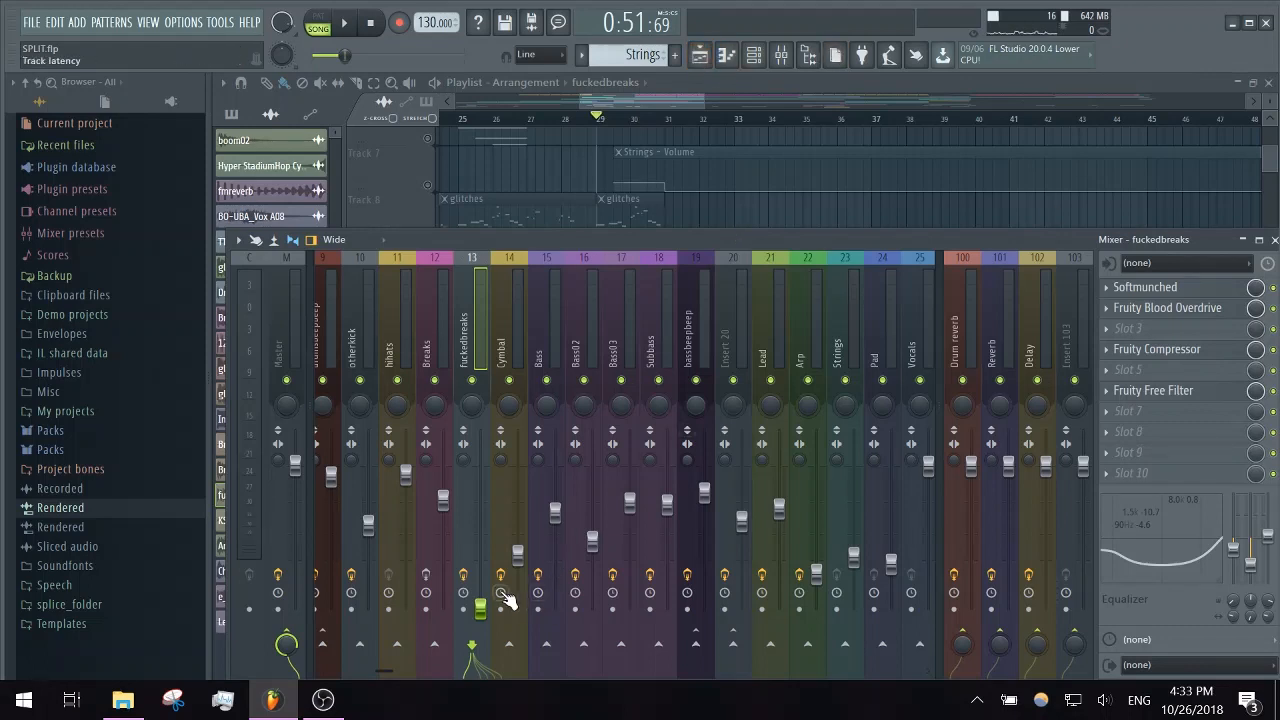
left_click(624, 86)
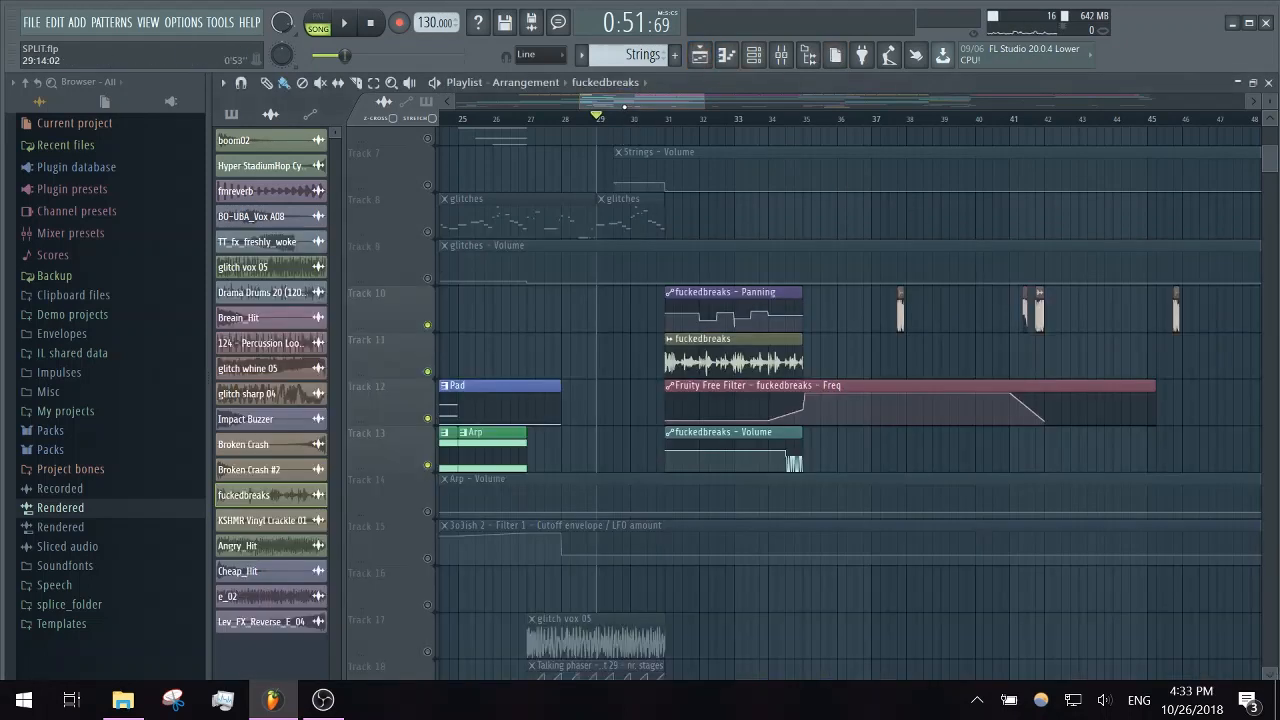
- Play the fuckedbreaks clip and its automation from bar 31 twice, checking its mixer track between the two playbacks
left_click(673, 121)
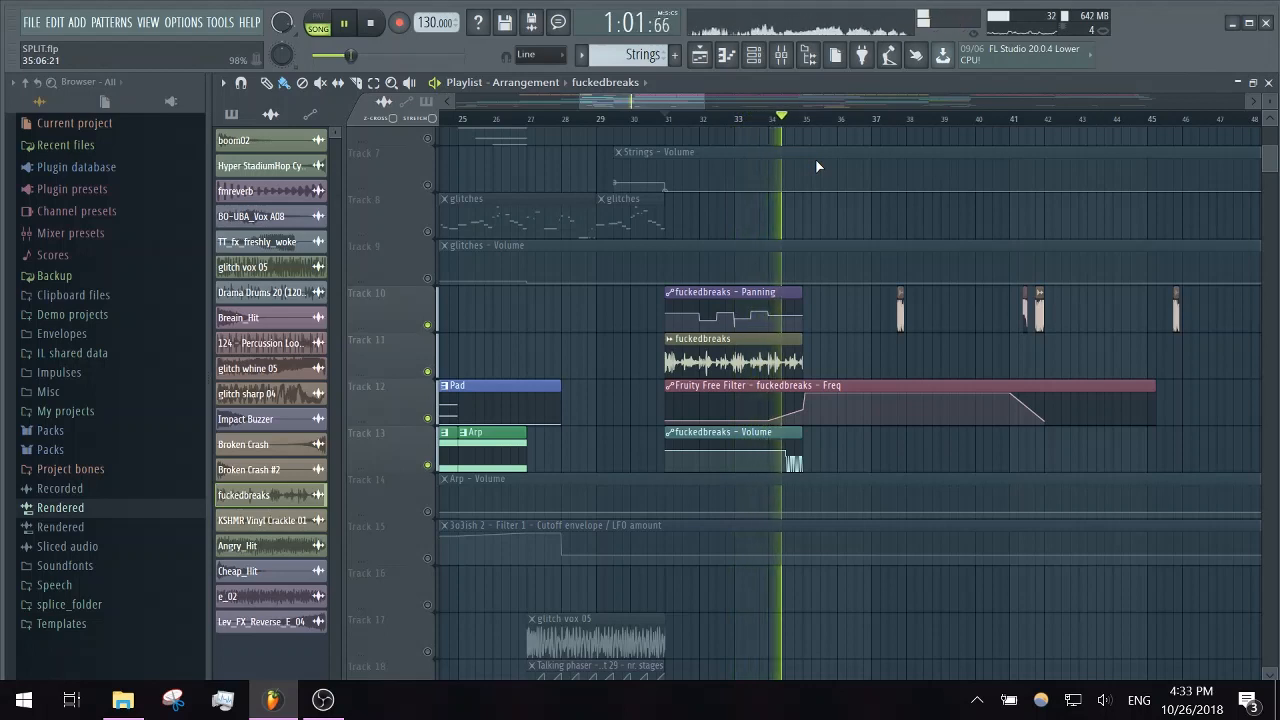
key("space")
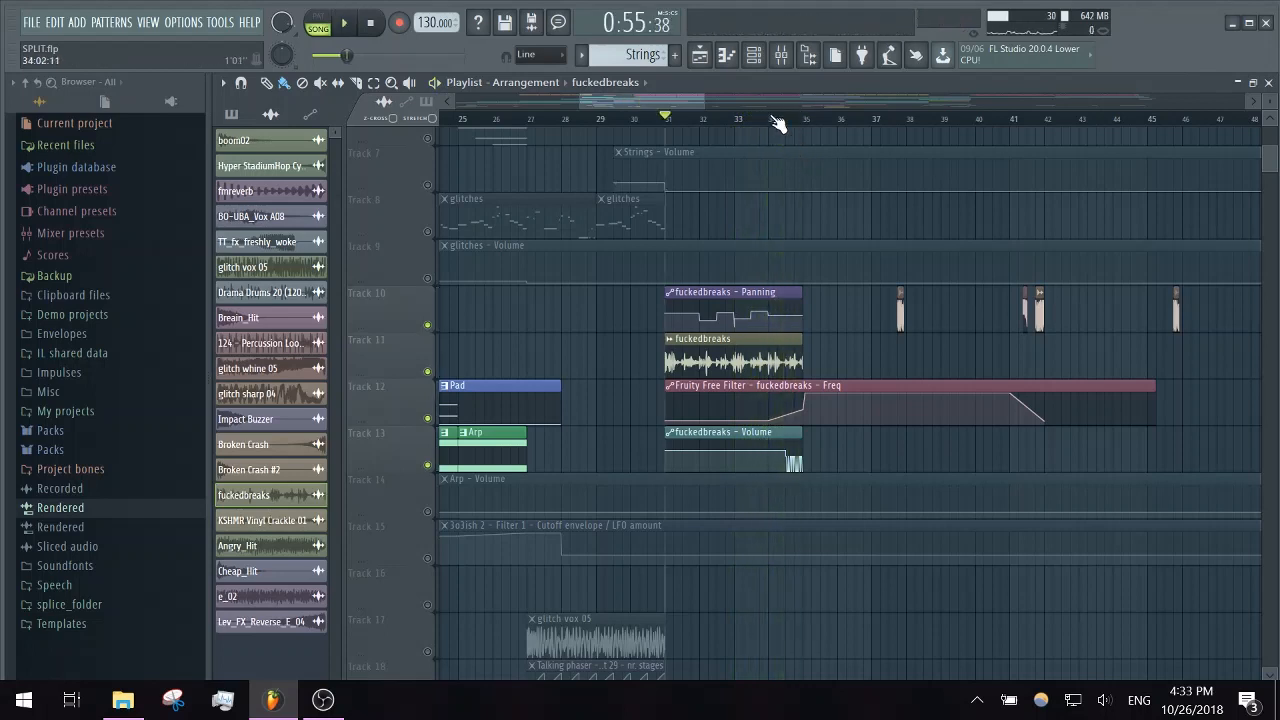
left_click(781, 55)
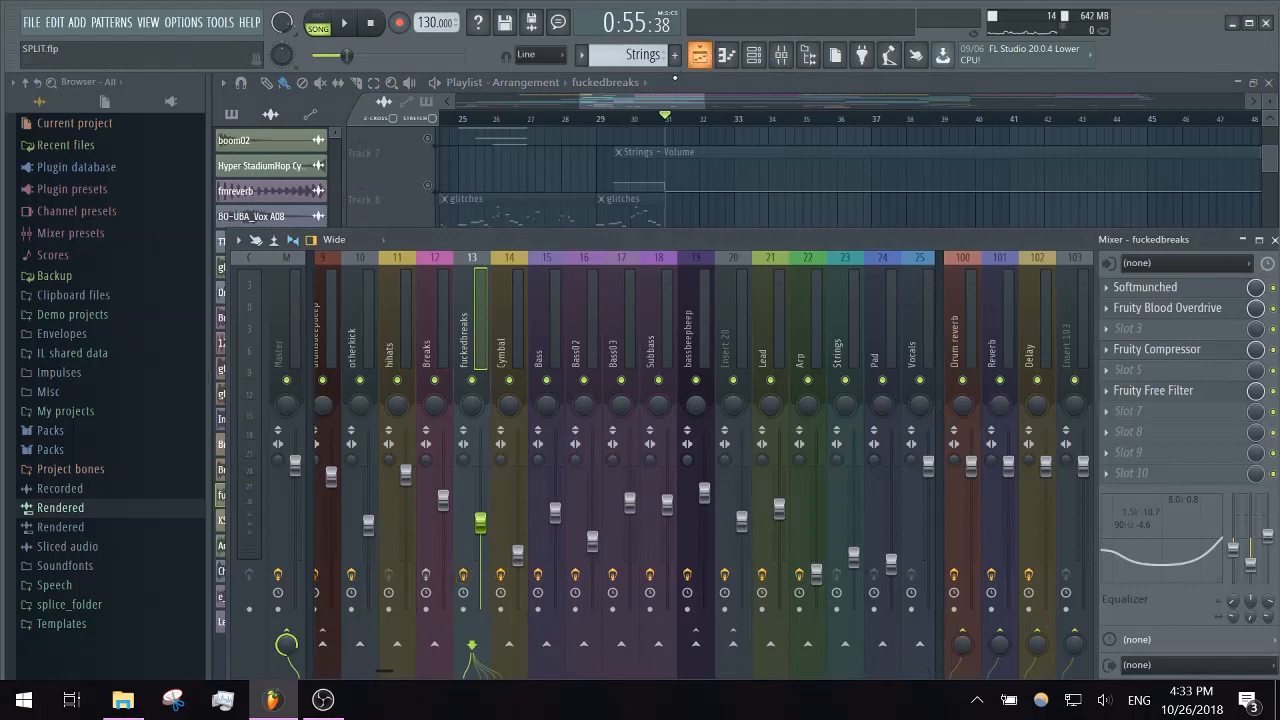
left_click(660, 100)
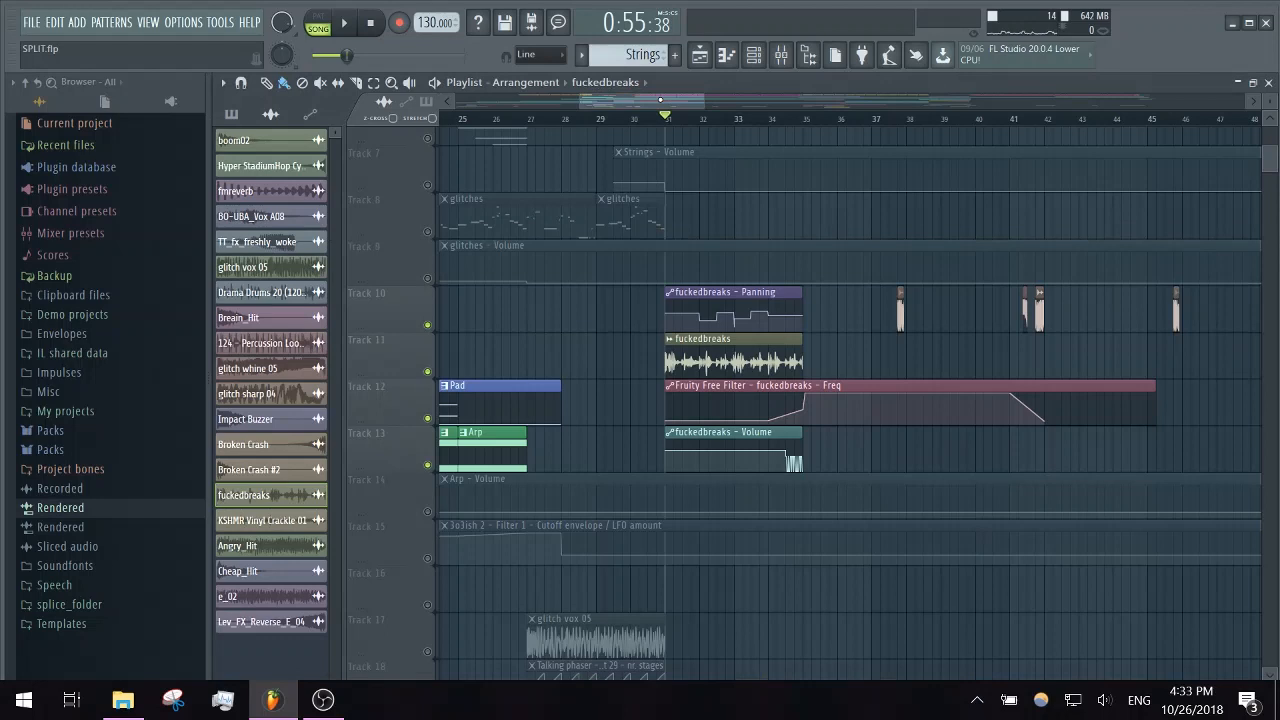
key("space")
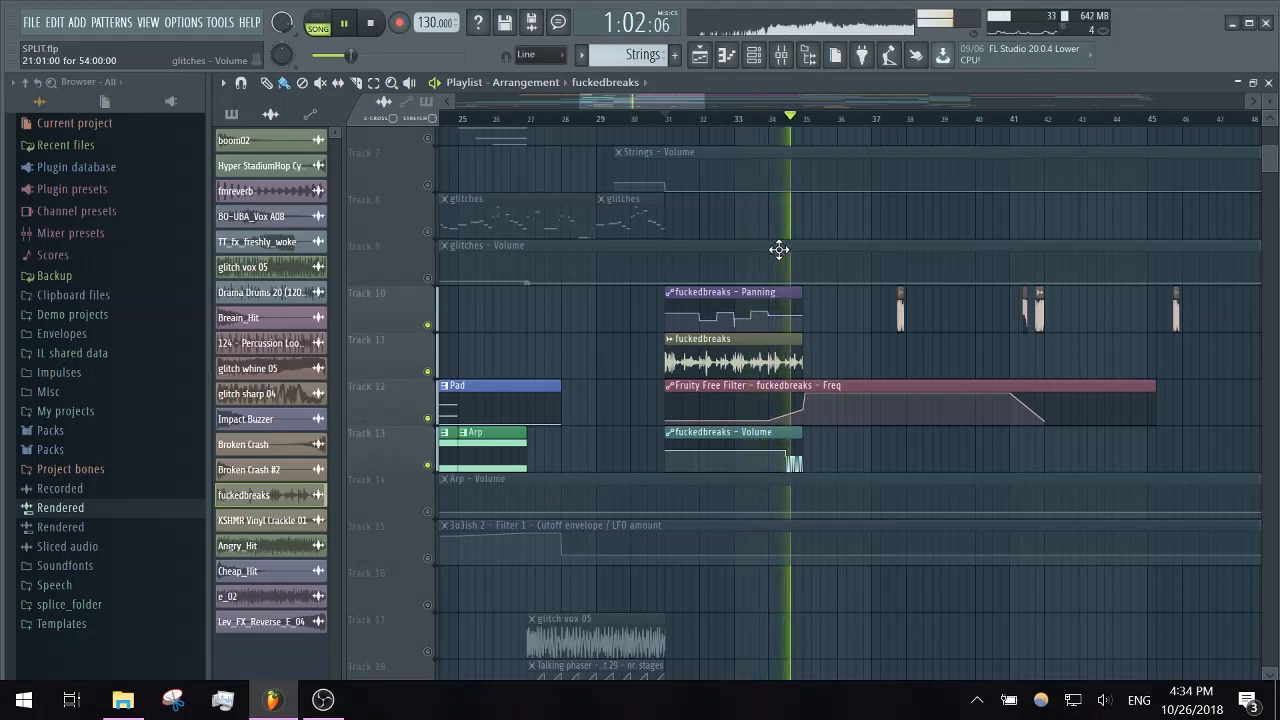
key("space")
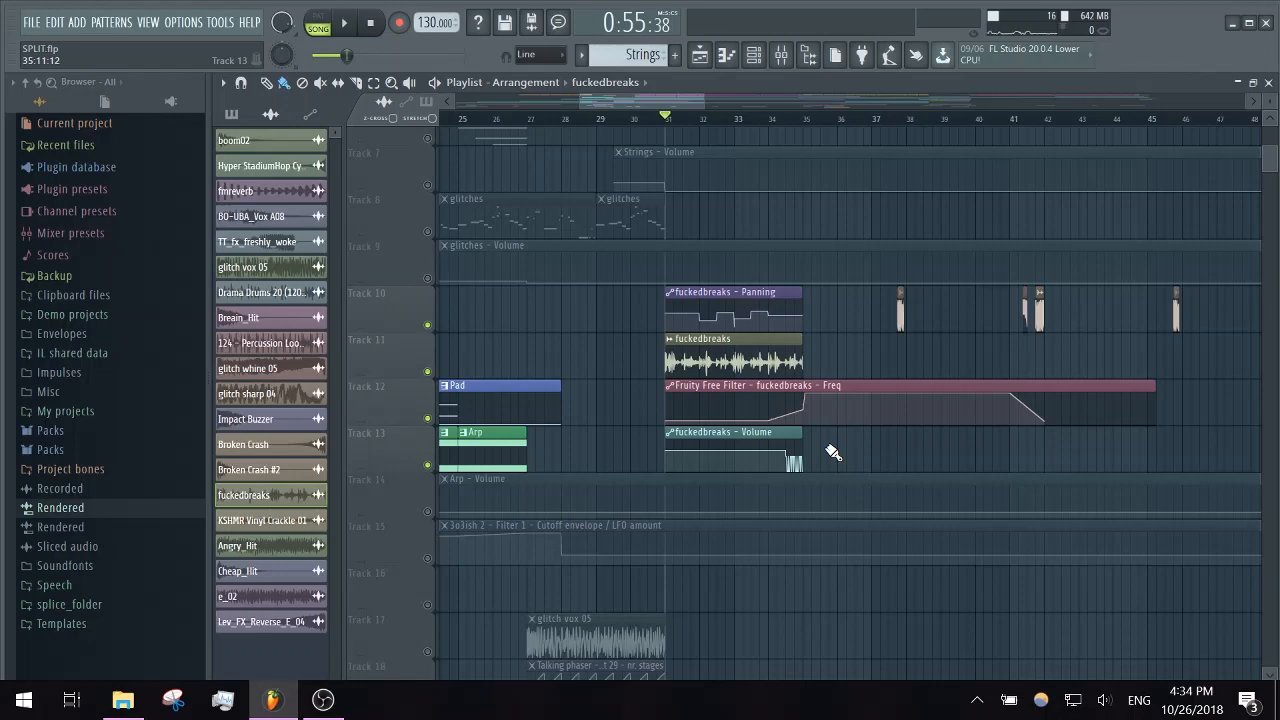
- Go to the drop at bar 35 in the playlist and enable all tracks
scroll(833, 453, "up", 6)
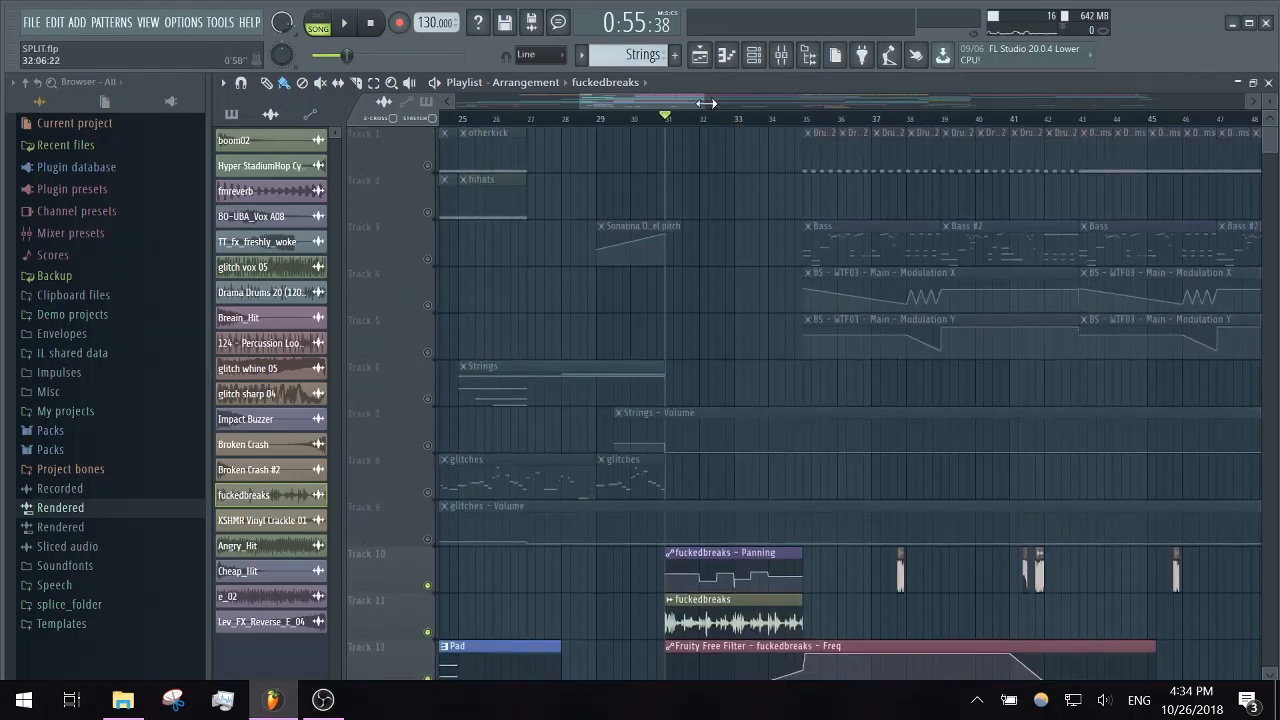
left_click_drag(706, 103, 739, 97)
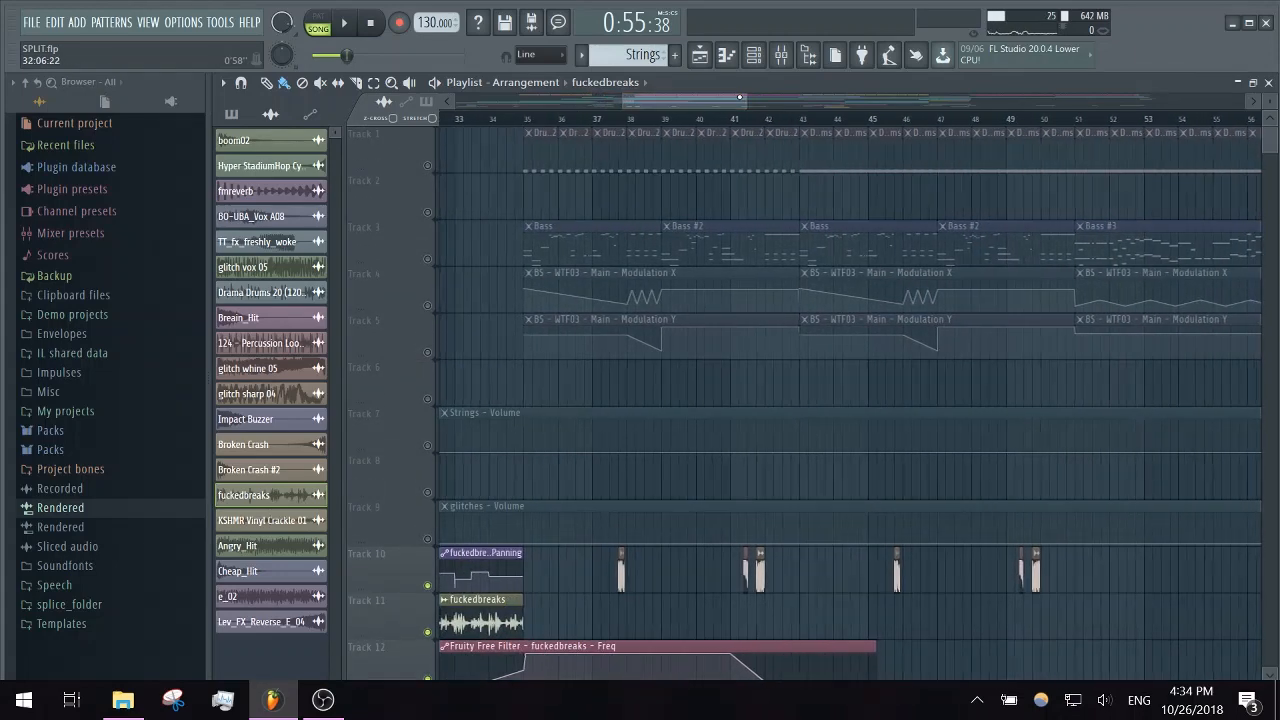
right_click(428, 166)
right_click(428, 166)
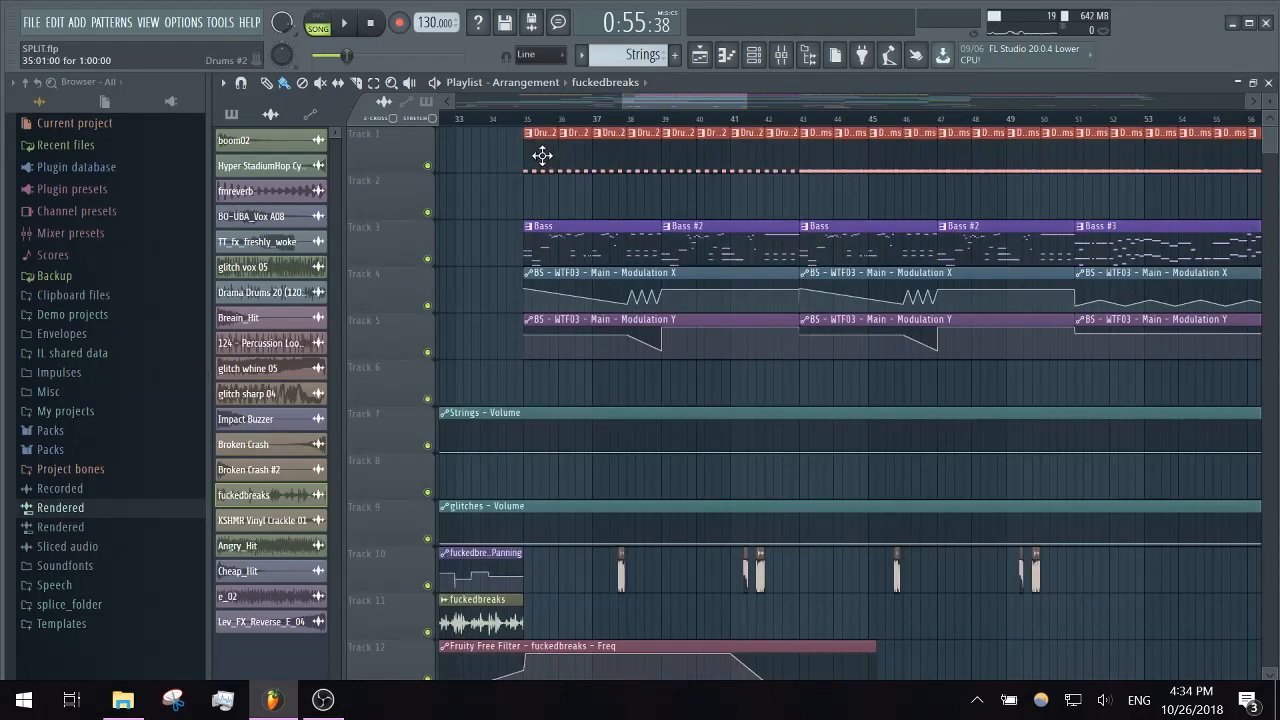
- Open the Drums #2 clip's Lev_Kick_E_012 piano roll from Track 1, play the pattern briefly, stop, and close it
left_click(753, 54)
left_click(755, 58)
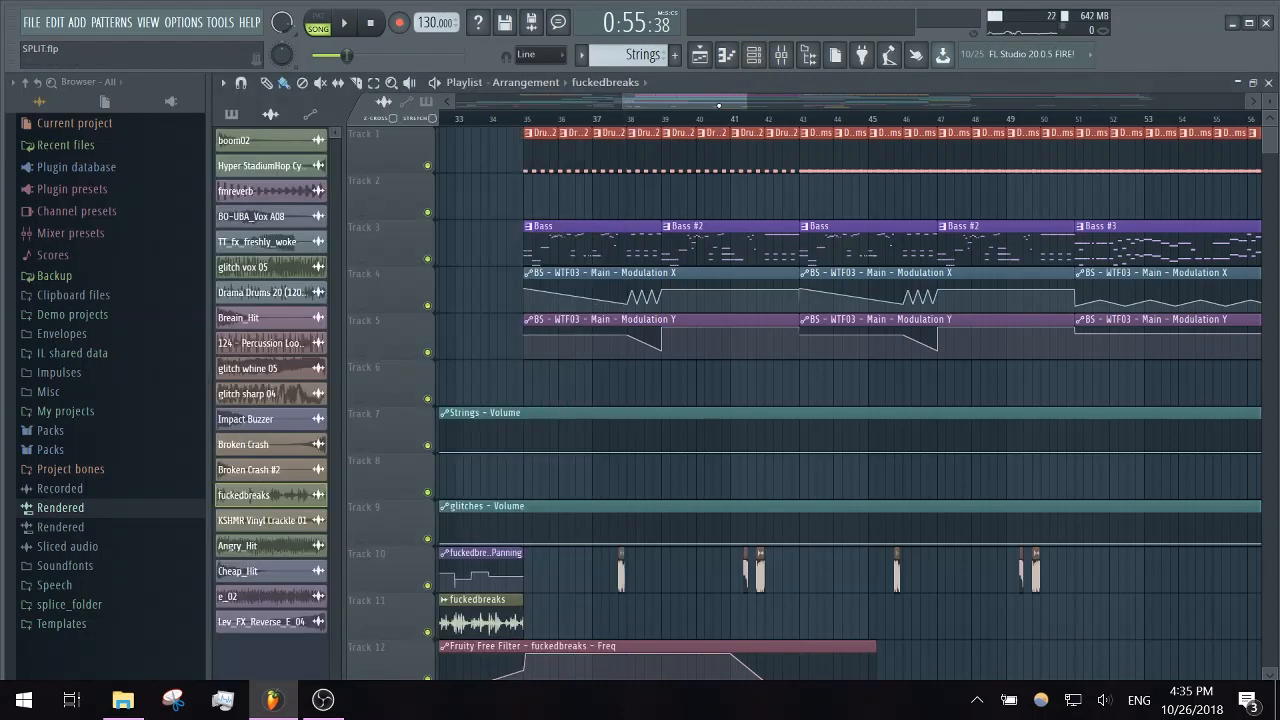
double_click(541, 150)
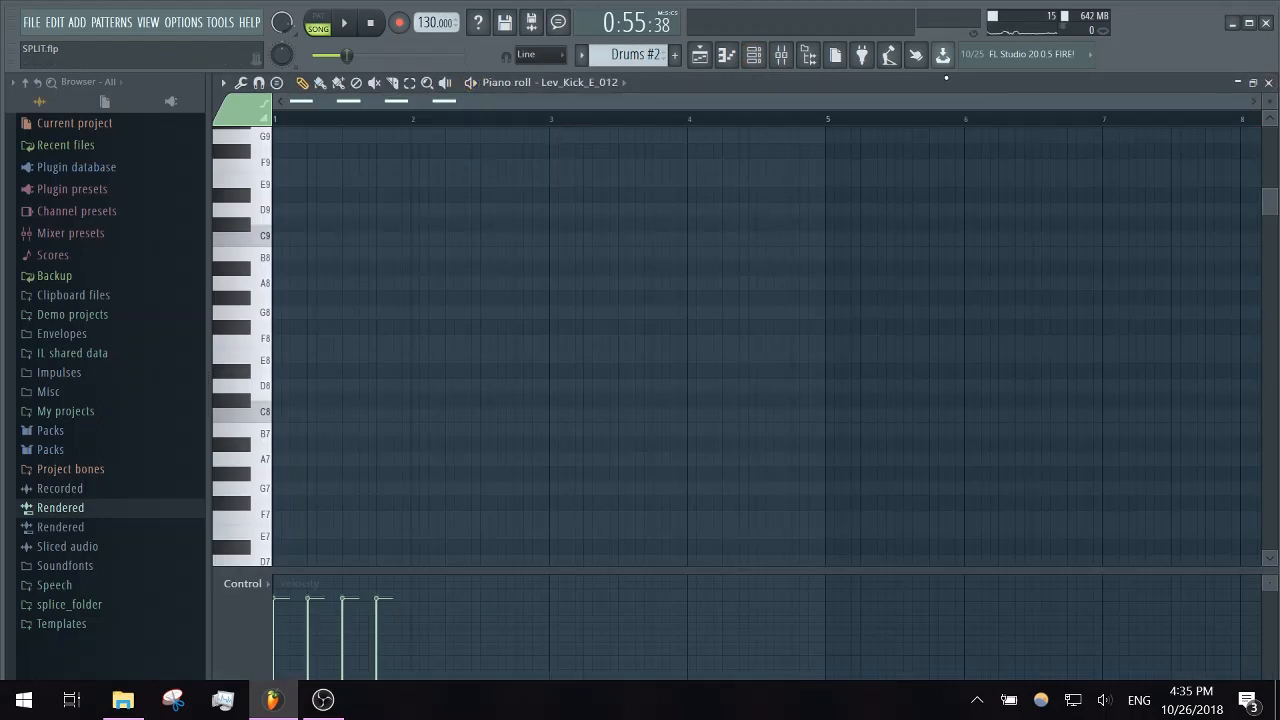
left_click(470, 83)
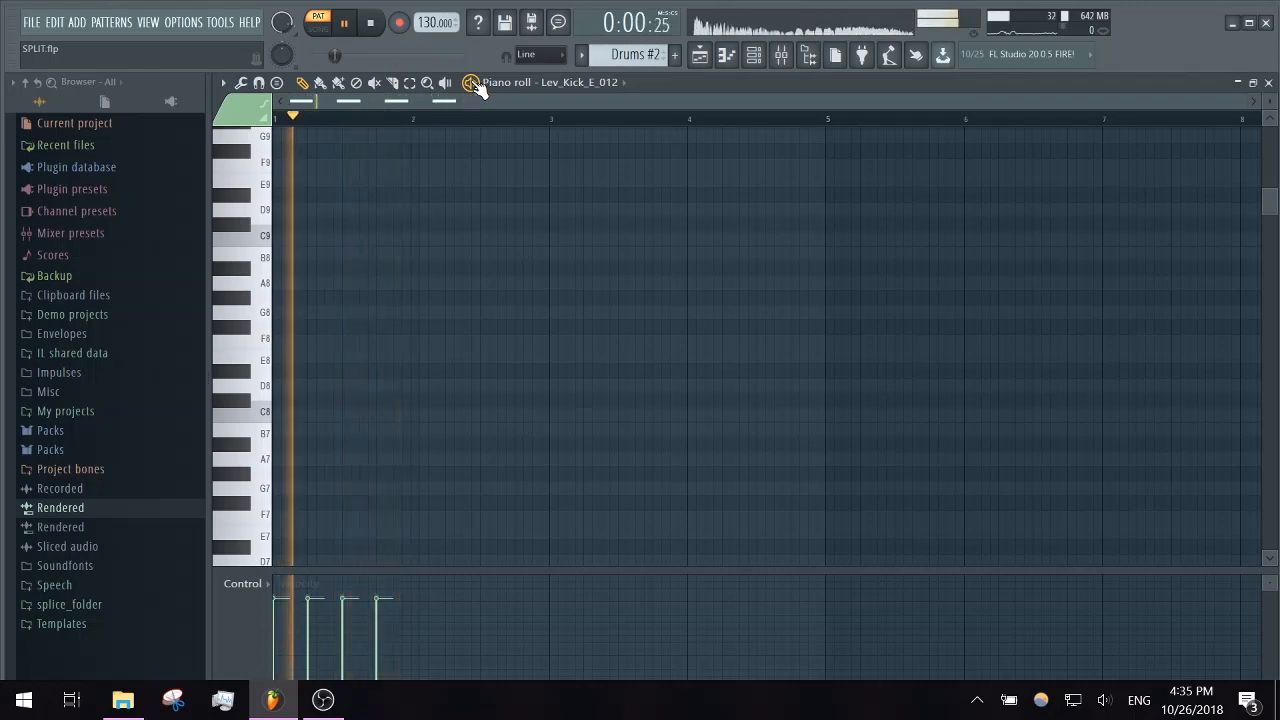
left_click(470, 83)
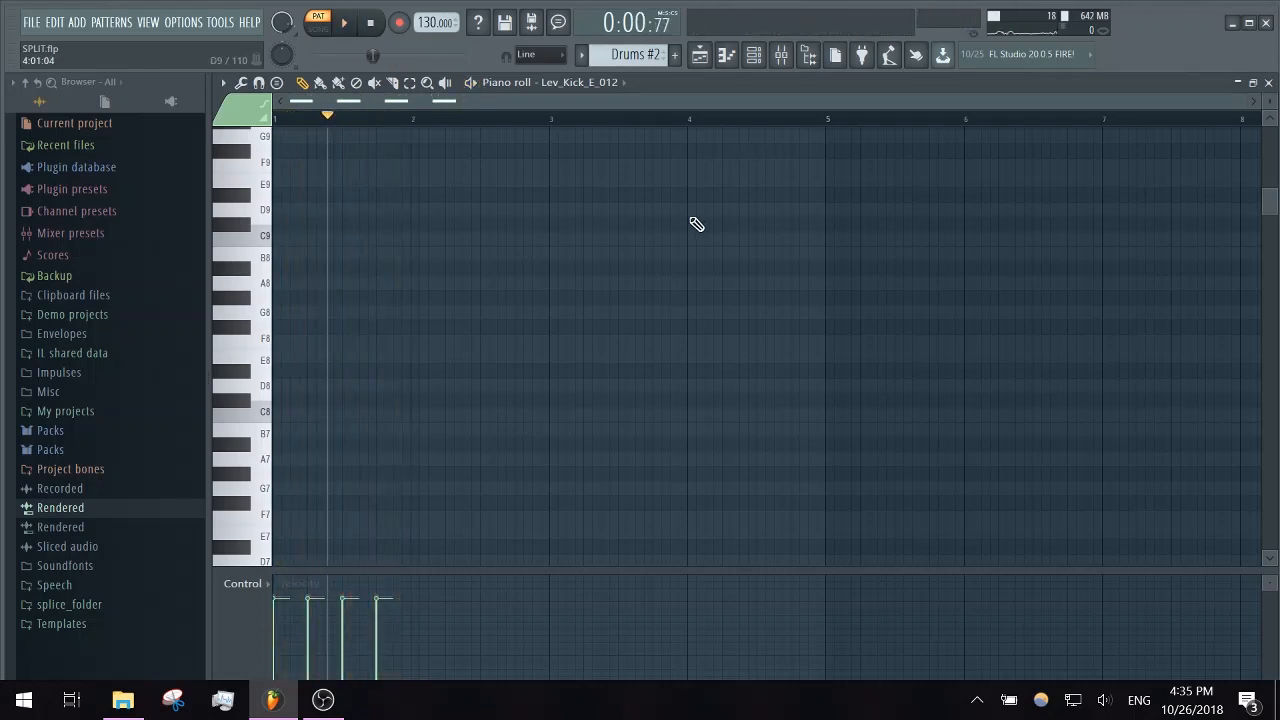
left_click(1268, 82)
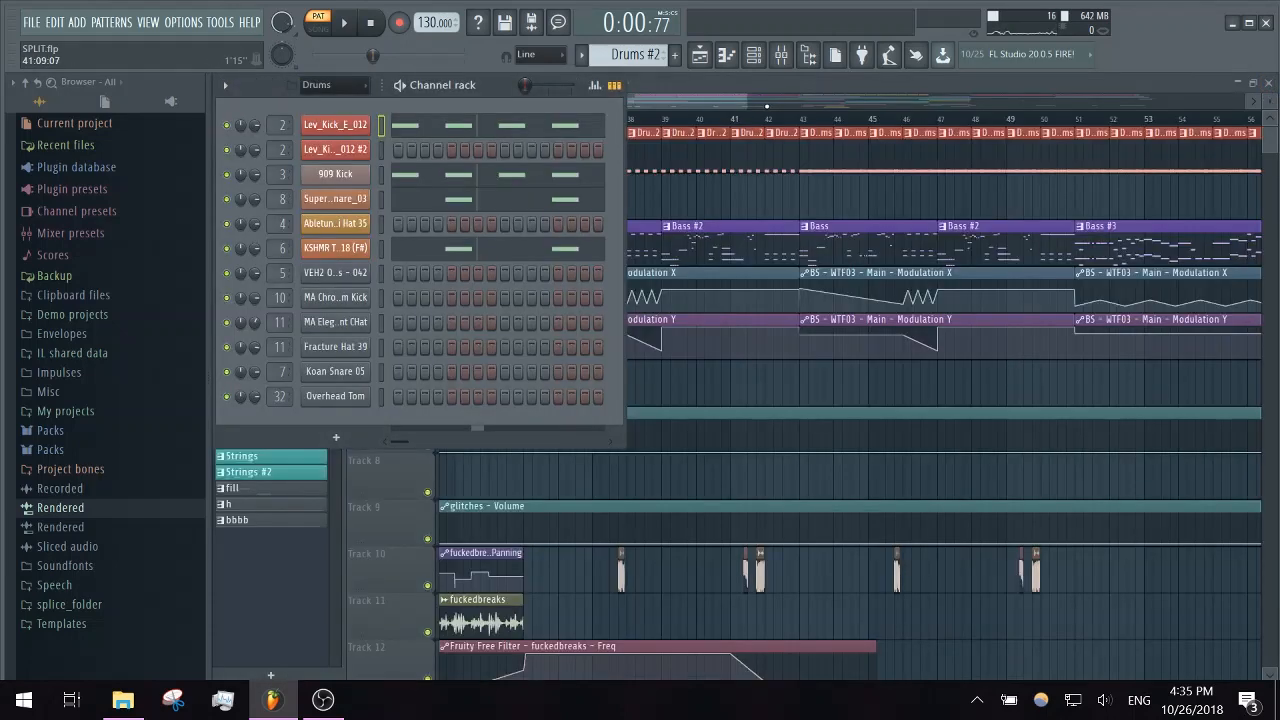
- Inspect the channel settings of KSHMR Tight Snare 18 and Super JV Hip Hop Snare_03, and return to the playlist
left_click(338, 247)
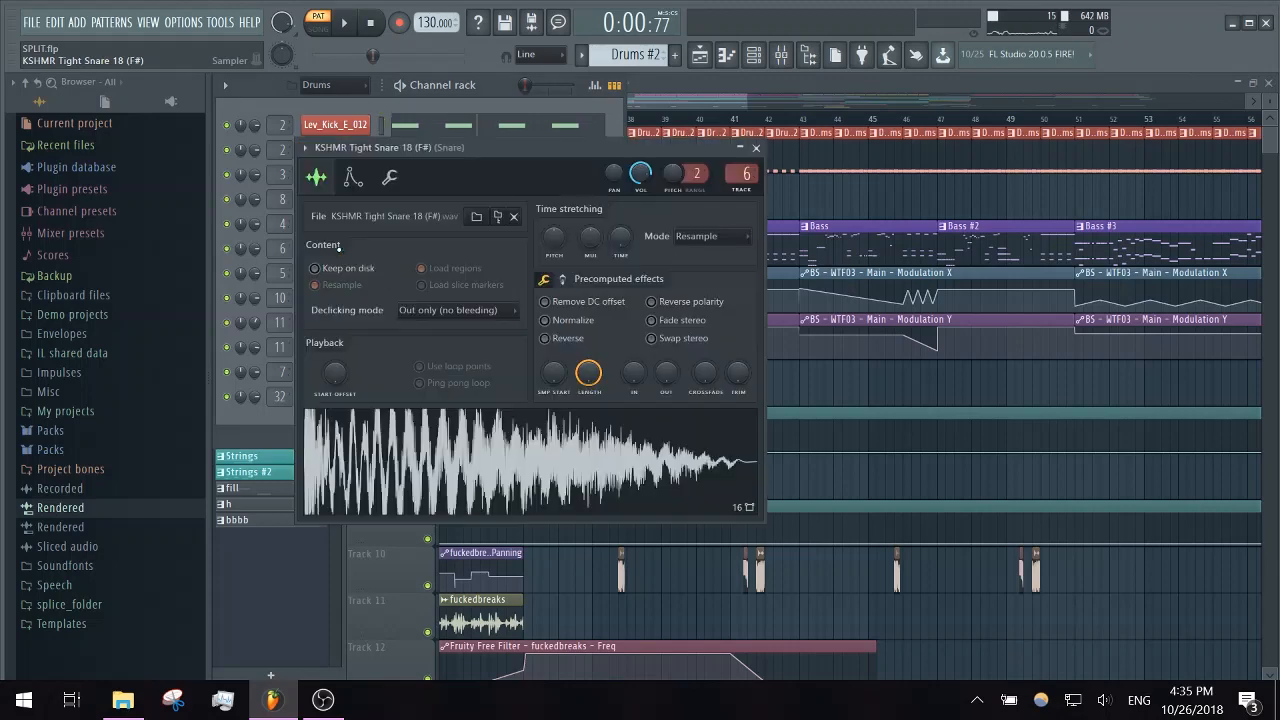
left_click(757, 148)
left_click(364, 199)
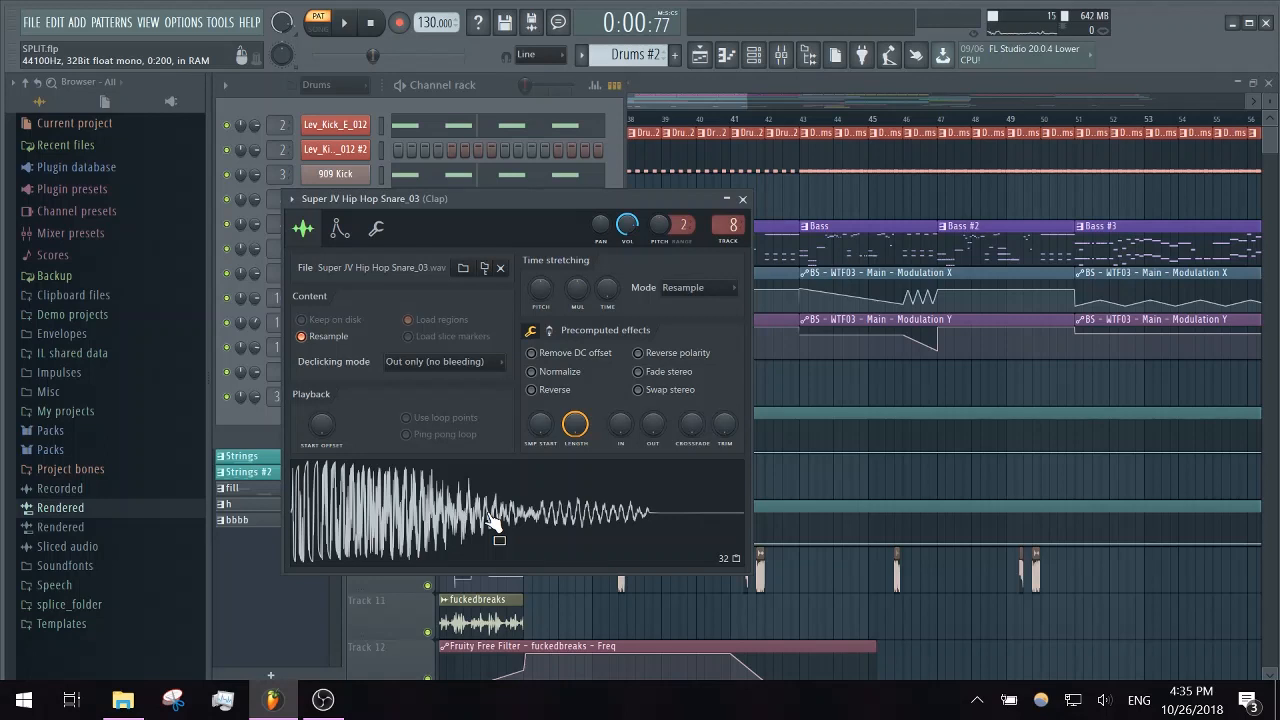
left_click(742, 199)
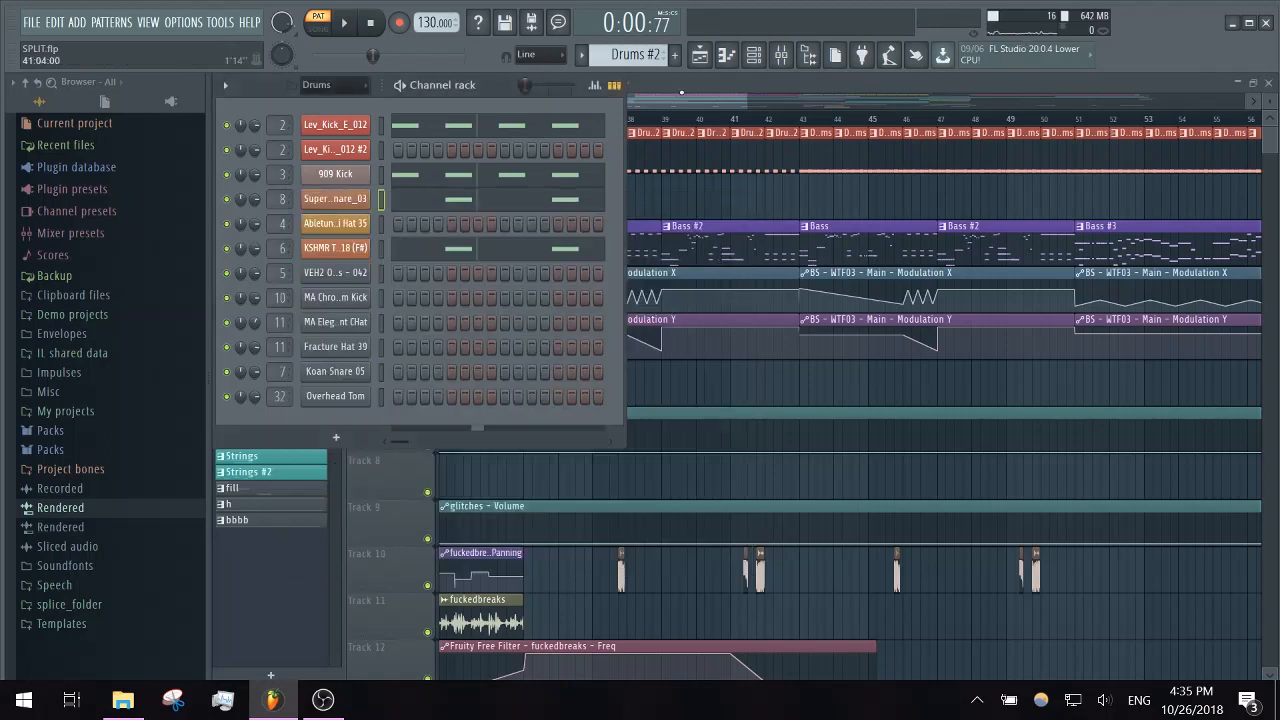
left_click(681, 93)
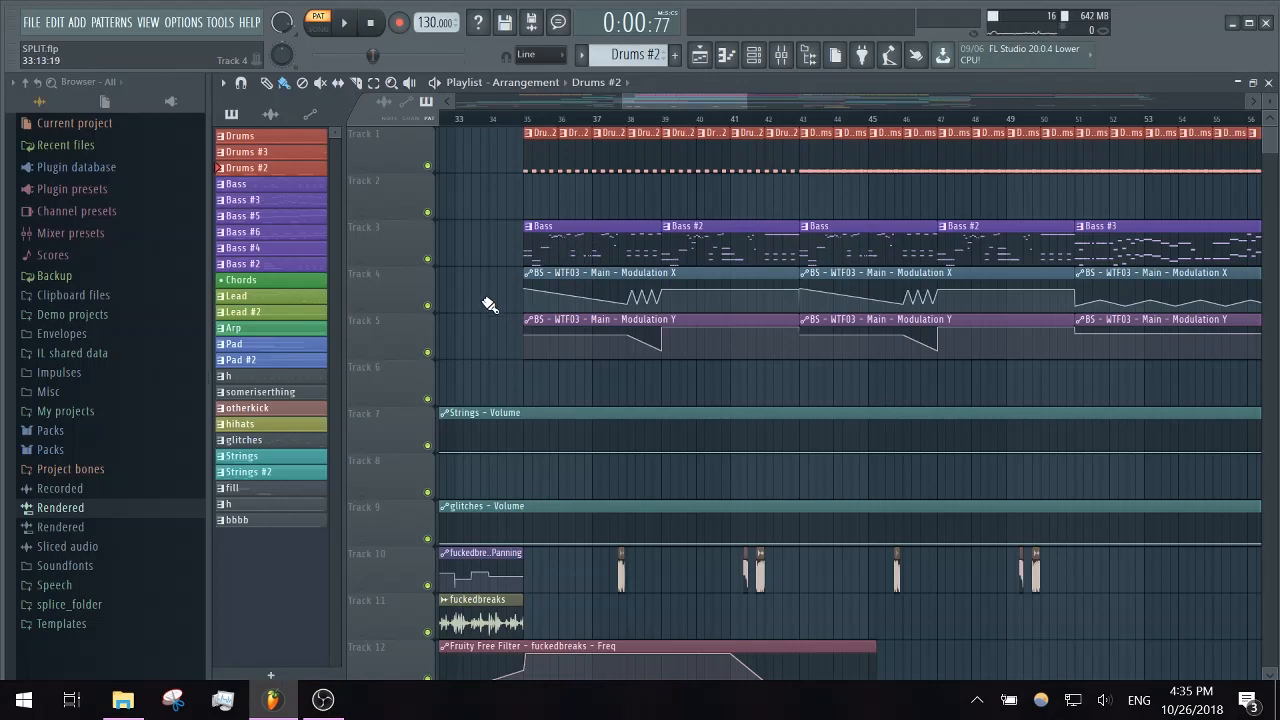
- Open the first Bass clip on Track 3, play the pattern from the start, stop, and review its BS - Subbass notes
double_click(537, 261)
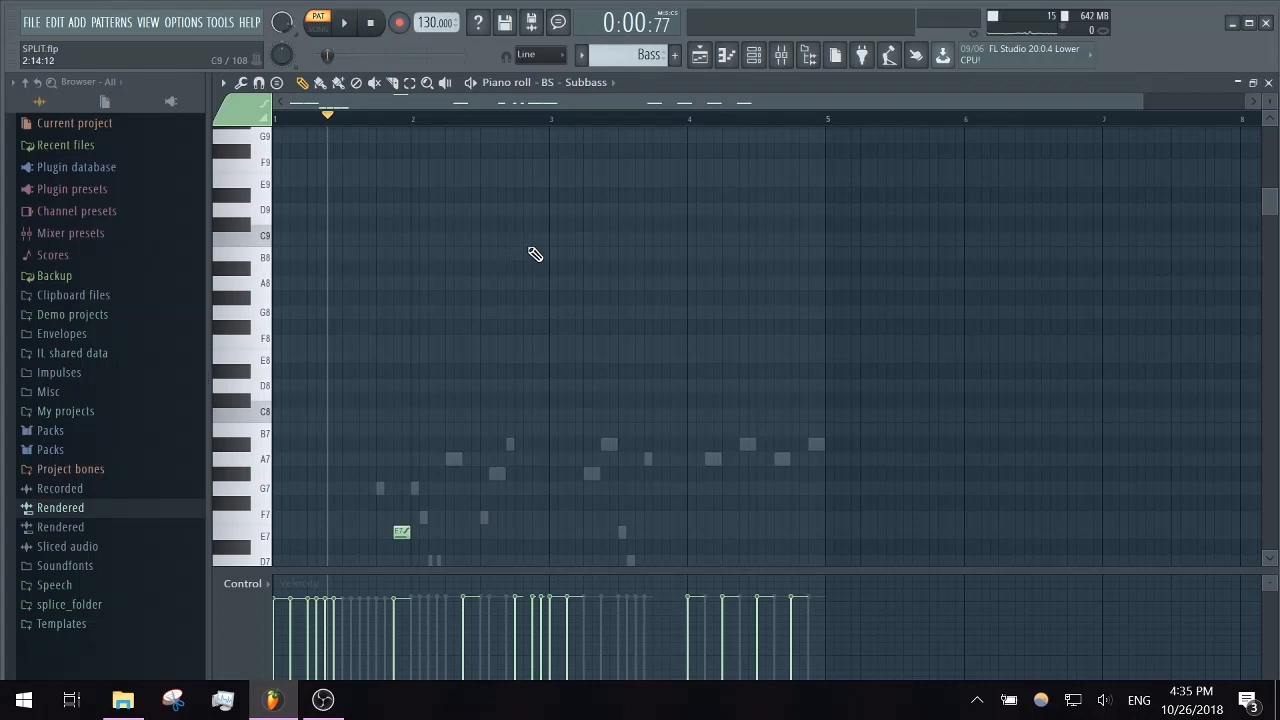
left_click(285, 121)
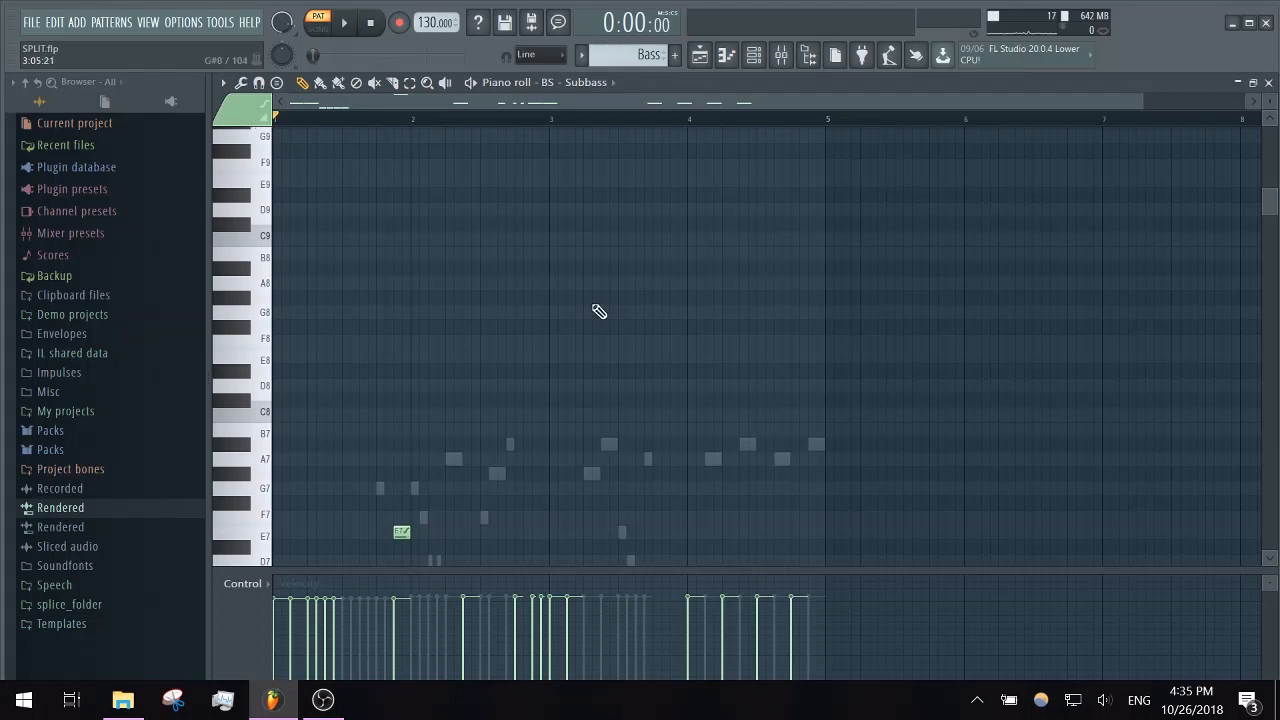
scroll(608, 334, "down", 4)
key("space")
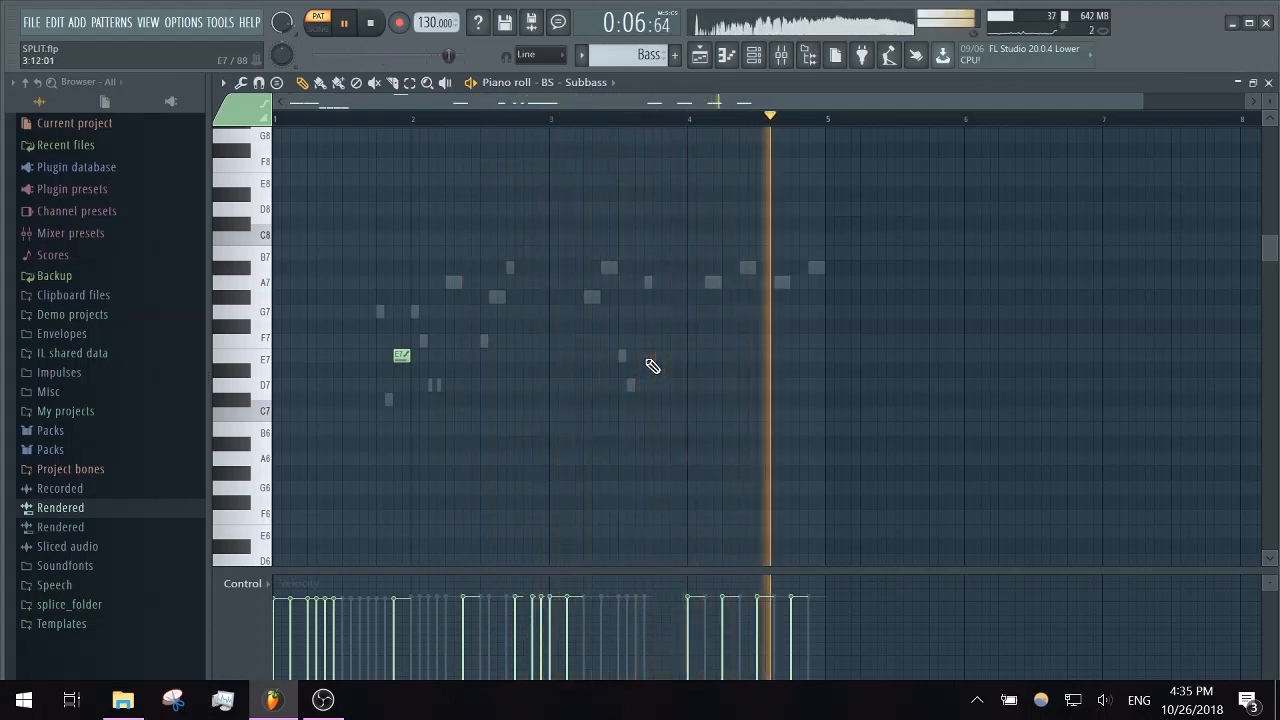
key("space")
scroll(648, 363, "up", 2)
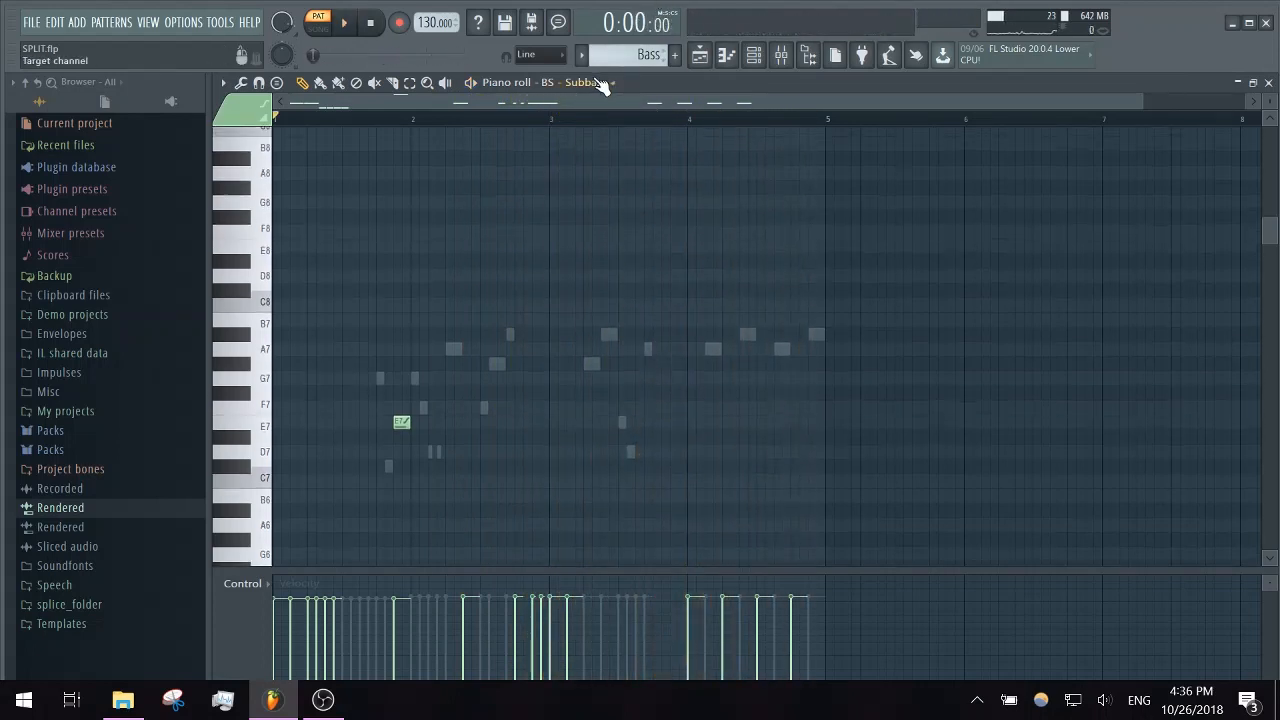
scroll(602, 350, "down", 20)
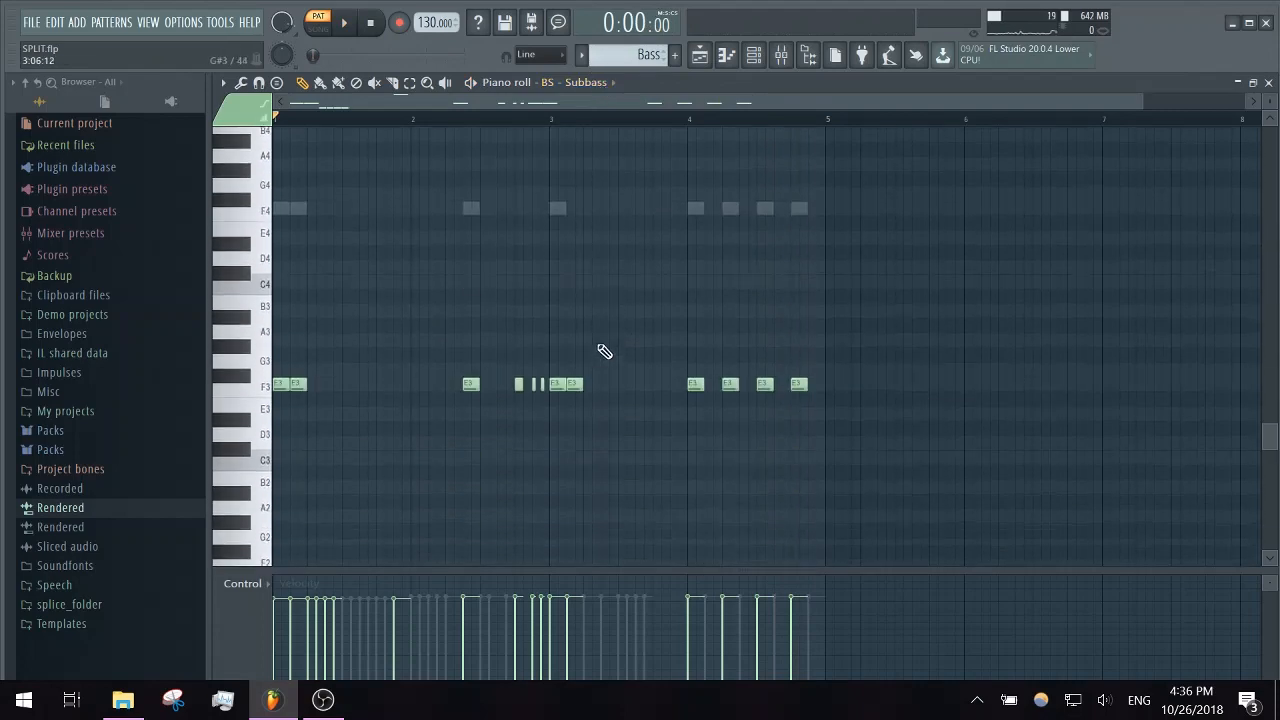
scroll(604, 351, "up", 5)
- Switch the piano roll to BS - WTF03 and audition its first E4 notes
left_click(604, 84)
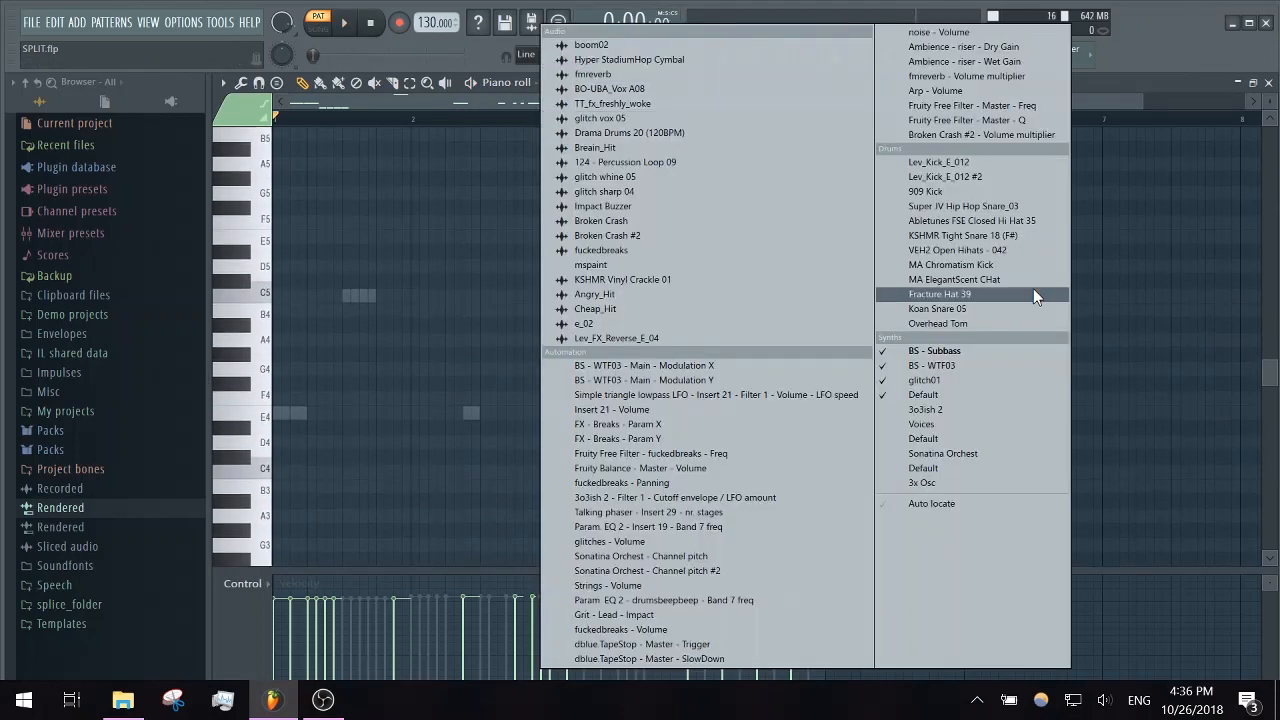
left_click(935, 365)
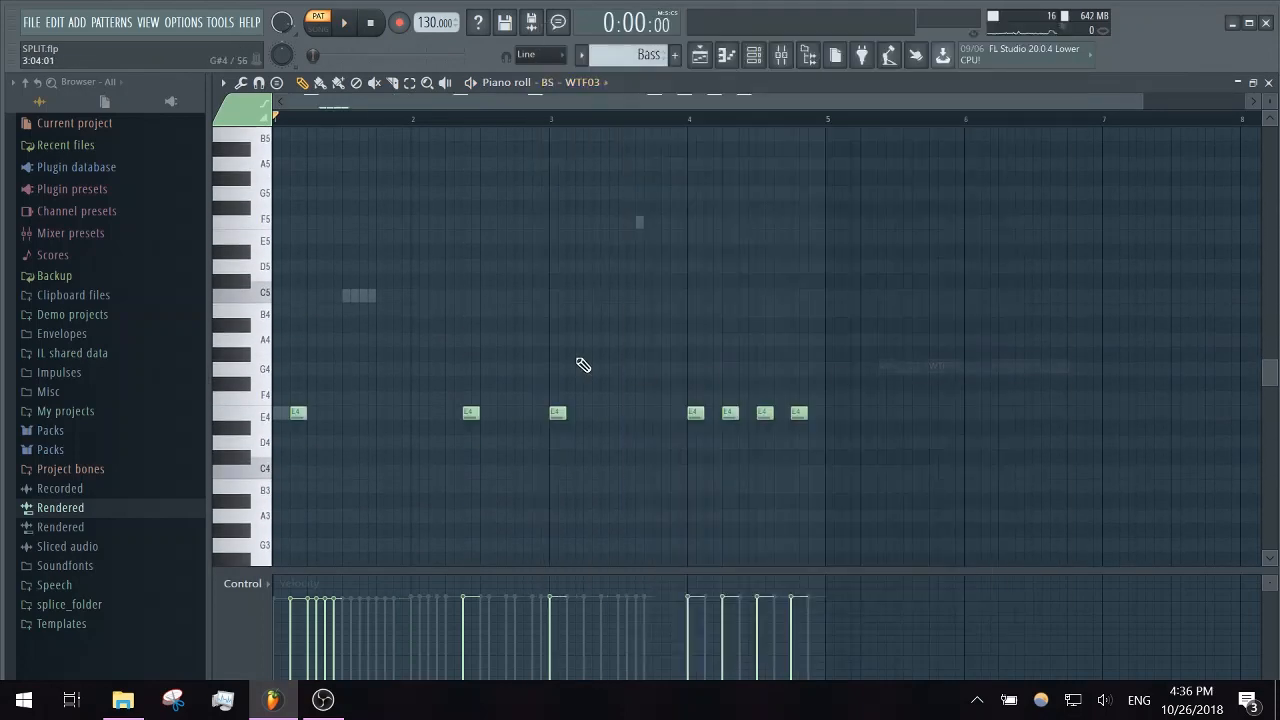
left_click(299, 411)
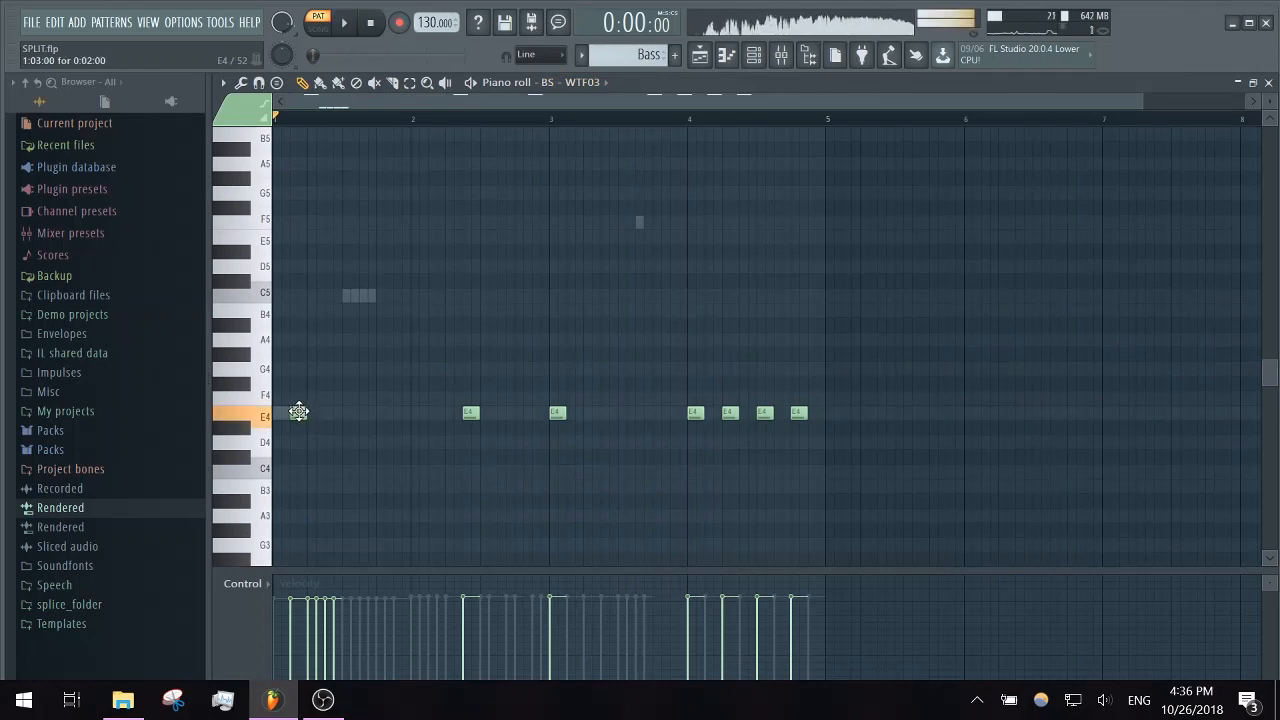
right_click(471, 412)
left_click(472, 411)
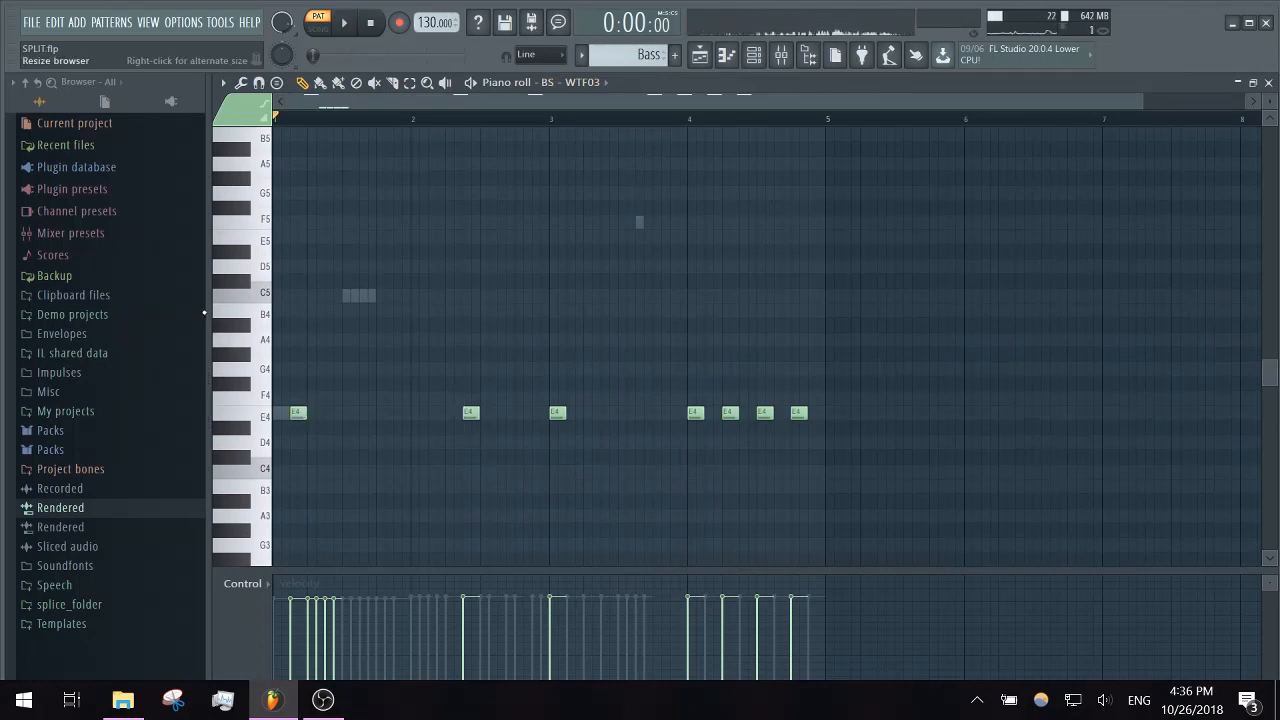
left_click_drag(232, 318, 258, 392)
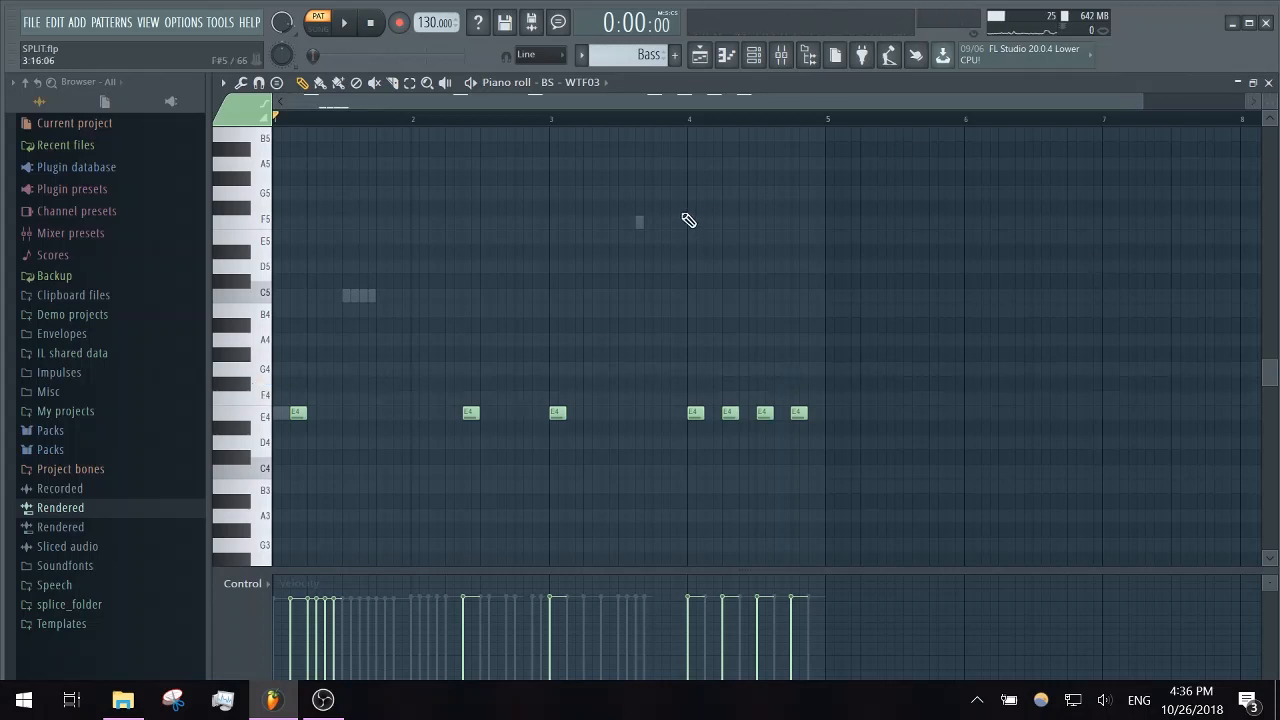
- Switch the piano roll to glitch01, examine its notes up to Marker #35, and open the channel rack
left_click(592, 88)
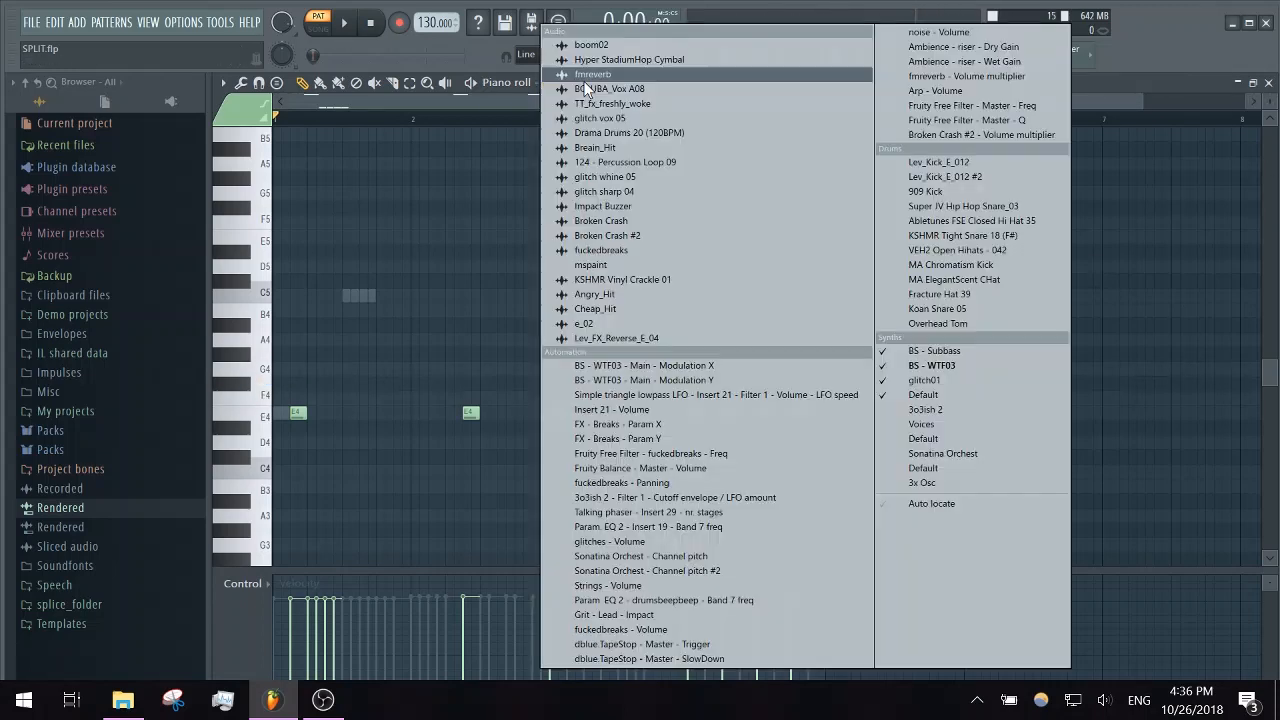
left_click(992, 380)
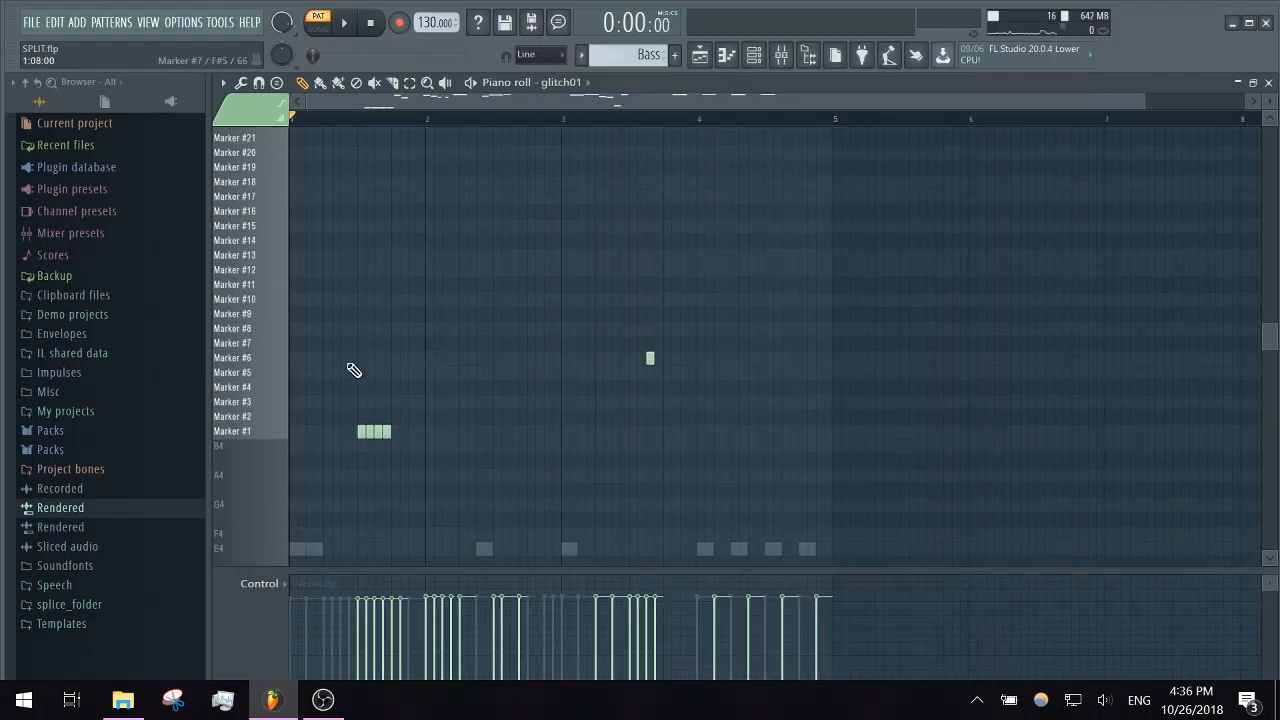
mouse_move(286, 436)
left_mouse_down()
mouse_move(277, 138)
mouse_move(291, 320)
left_mouse_up()
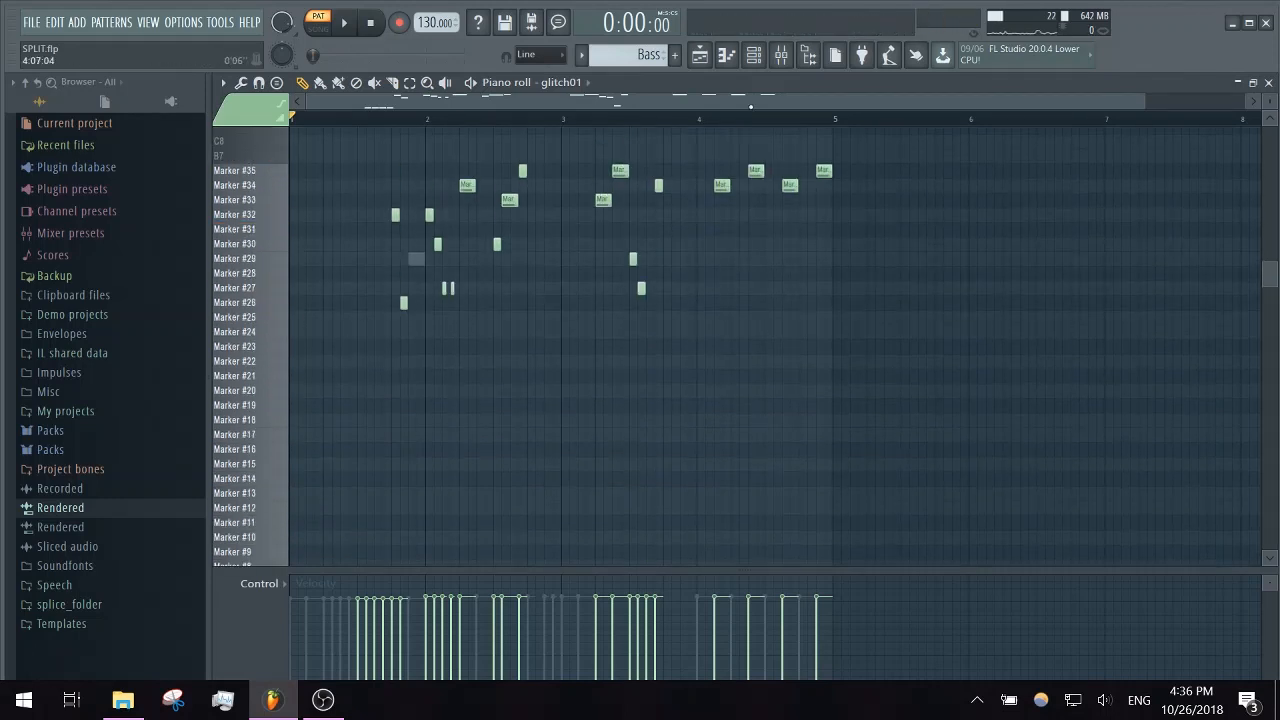
left_click(755, 64)
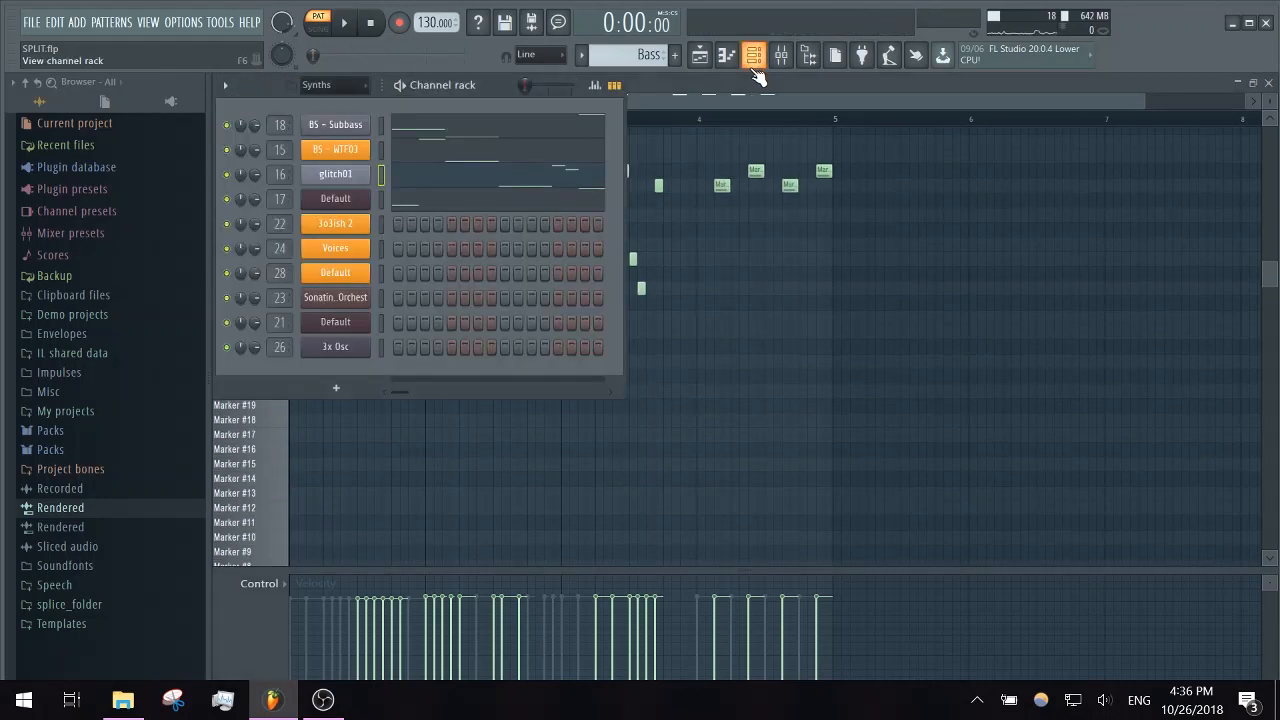
- Inspect the sliced sample and markers in the glitch01 channel's Slicex, and return to the piano roll
left_click(345, 182)
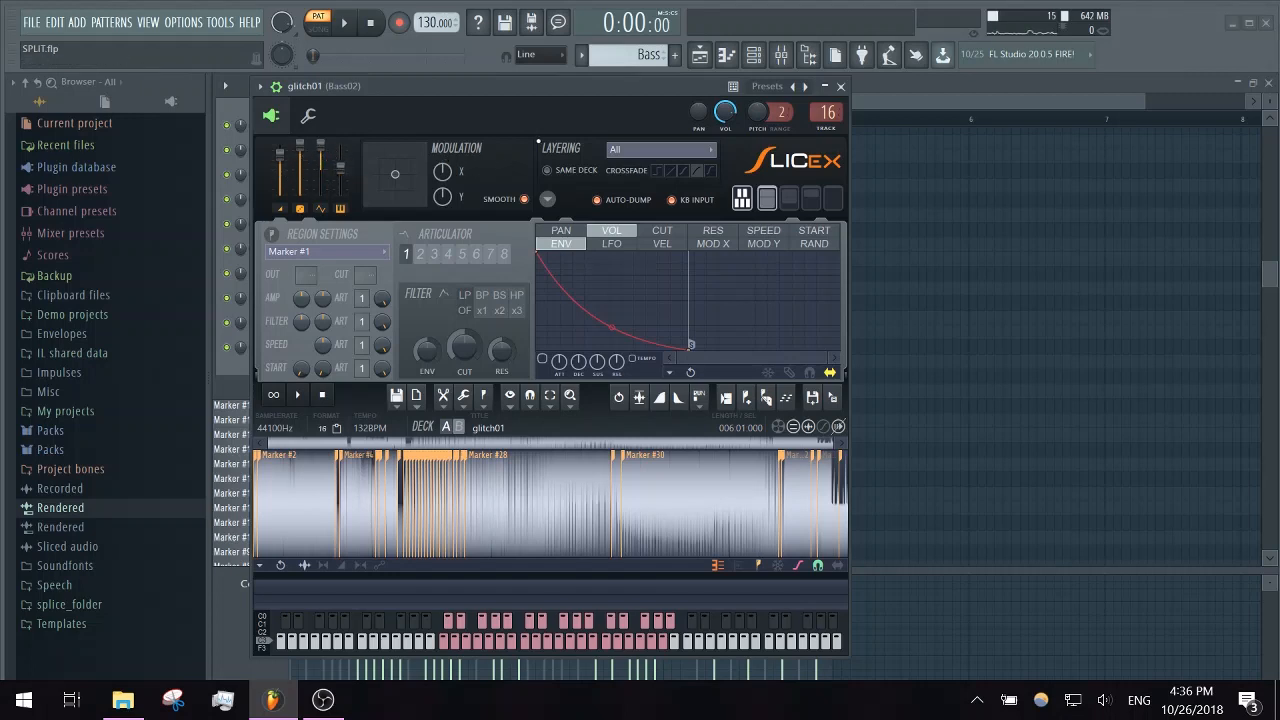
left_click(840, 86)
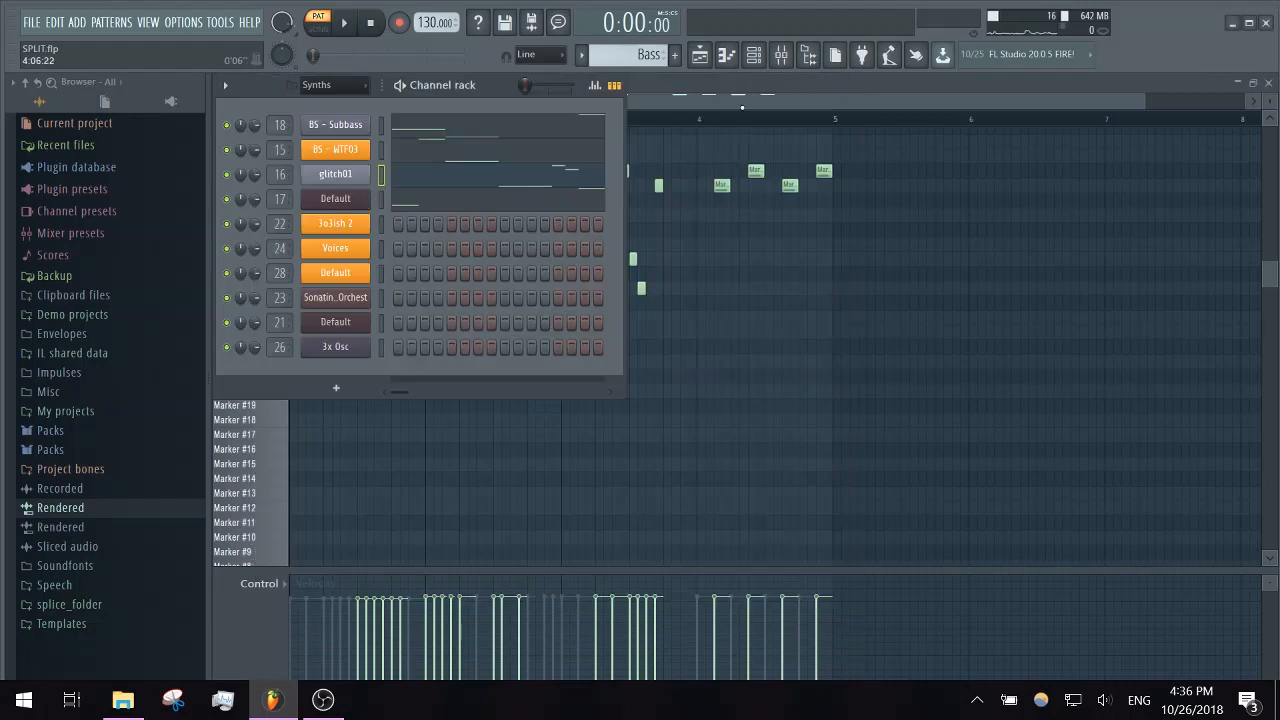
left_click(734, 127)
- Switch the piano roll to the Default synth in the Bass pattern, review its notes, and audition the E4 and E3 keys
left_click(556, 81)
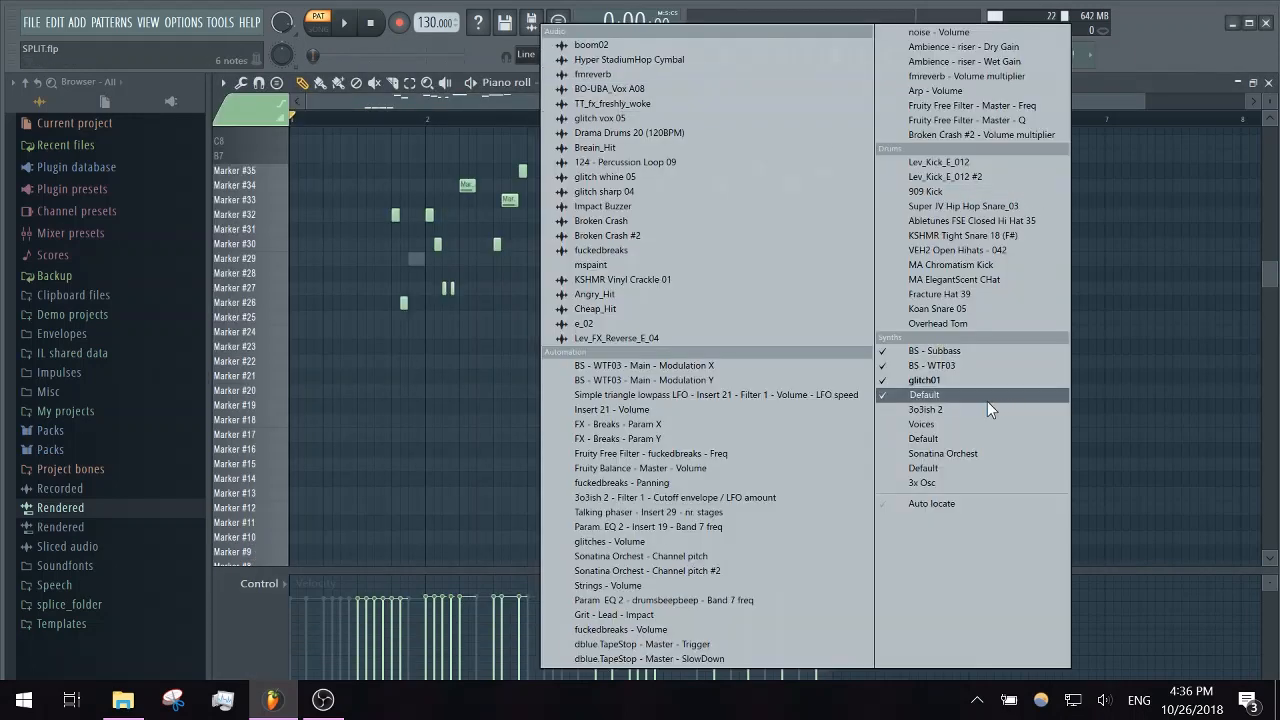
left_click(987, 401)
left_click(565, 83)
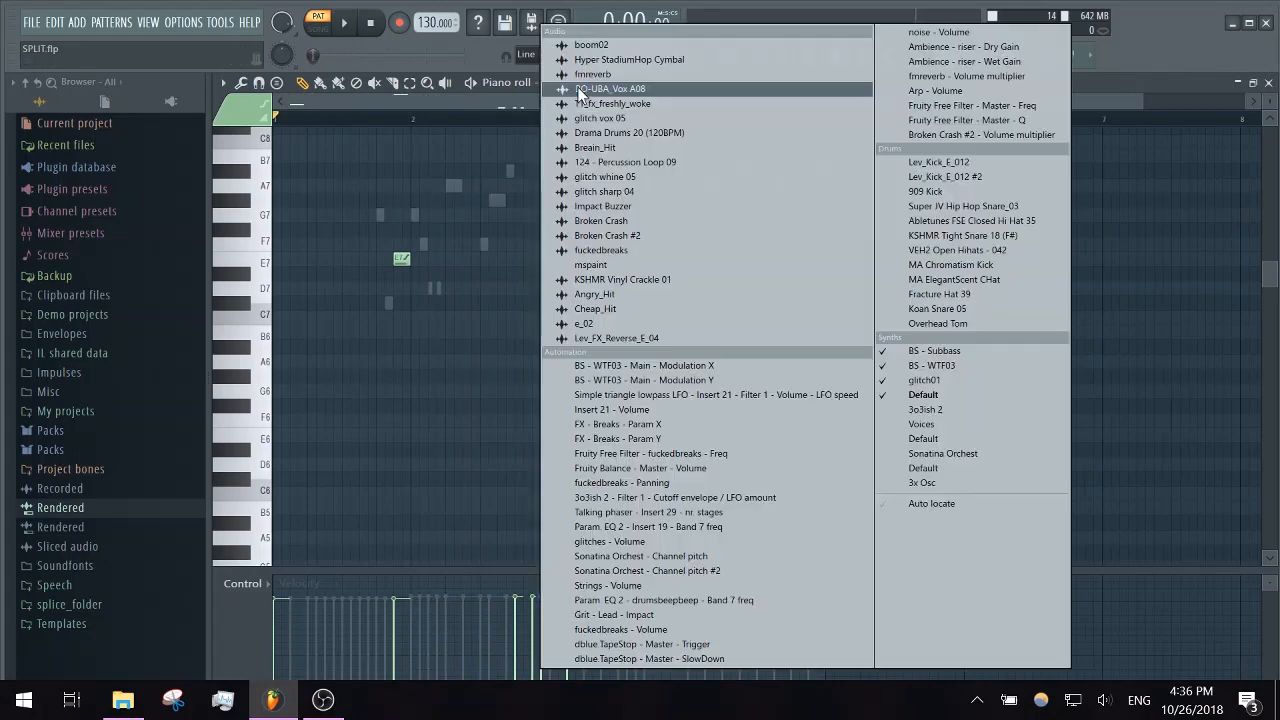
left_click(493, 110)
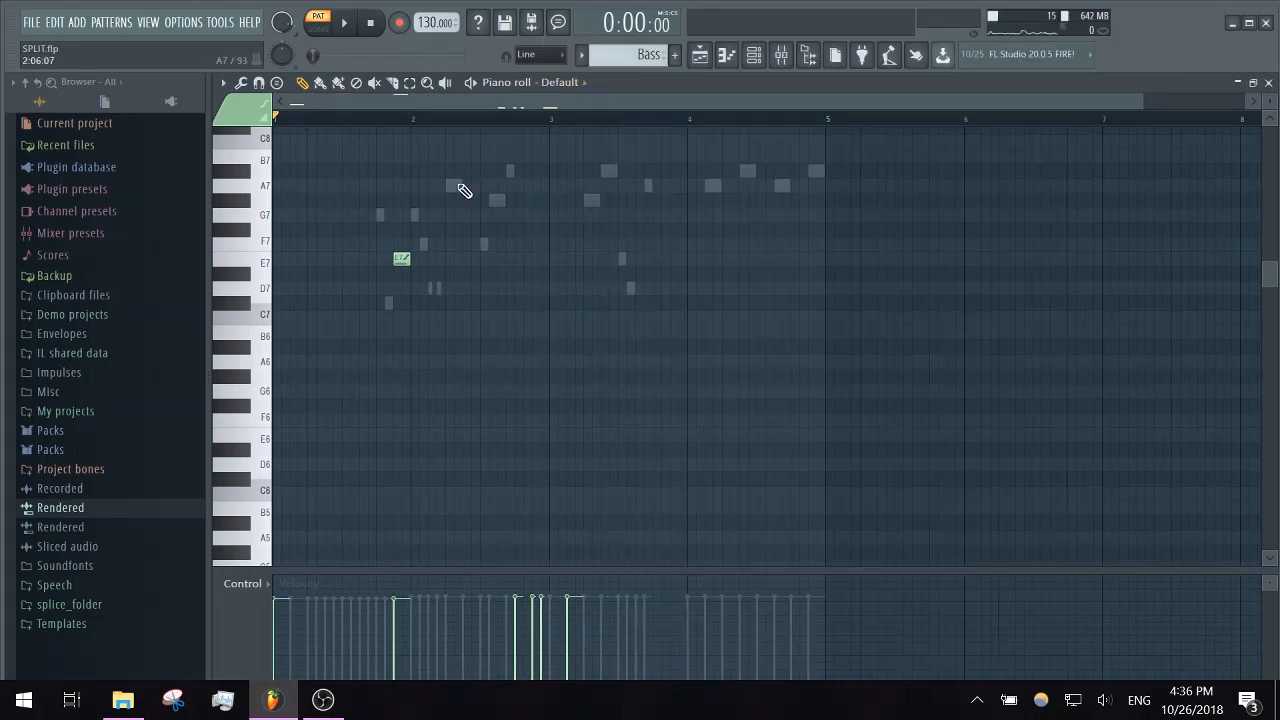
scroll(459, 185, "down", 2)
scroll(464, 190, "down", 5)
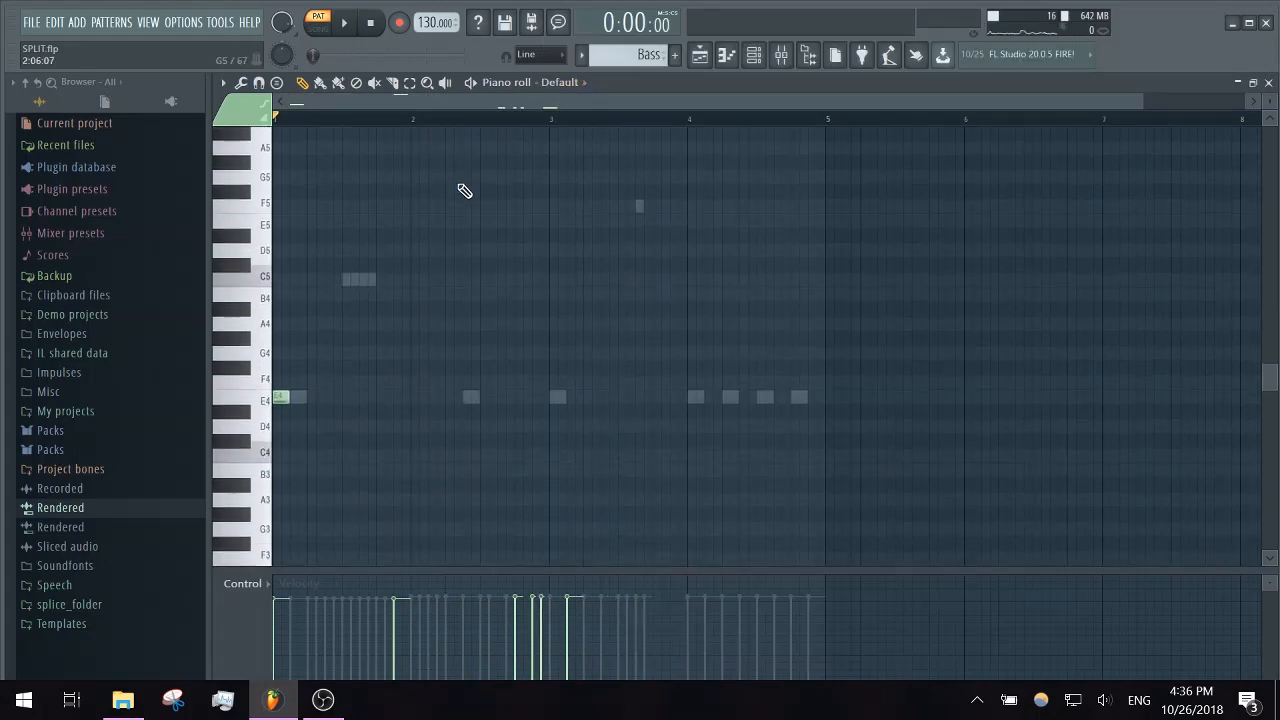
left_click(270, 400)
scroll(329, 420, "down", 4)
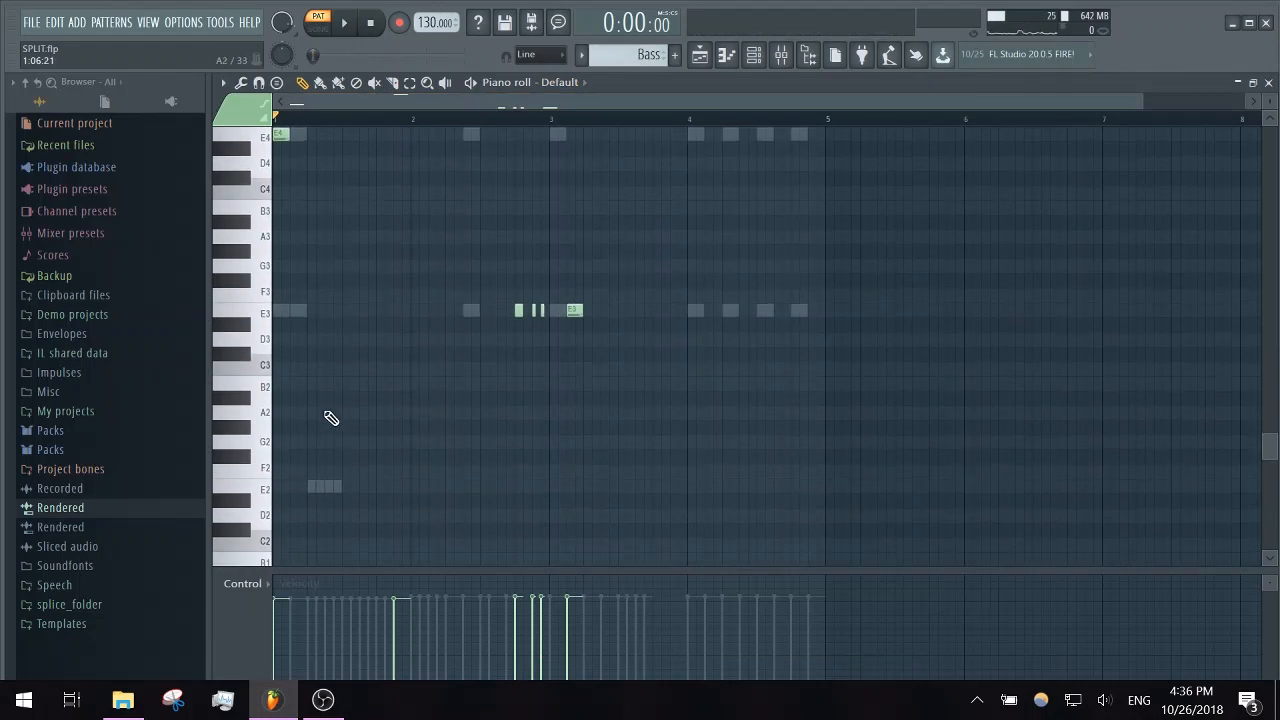
left_click(274, 318)
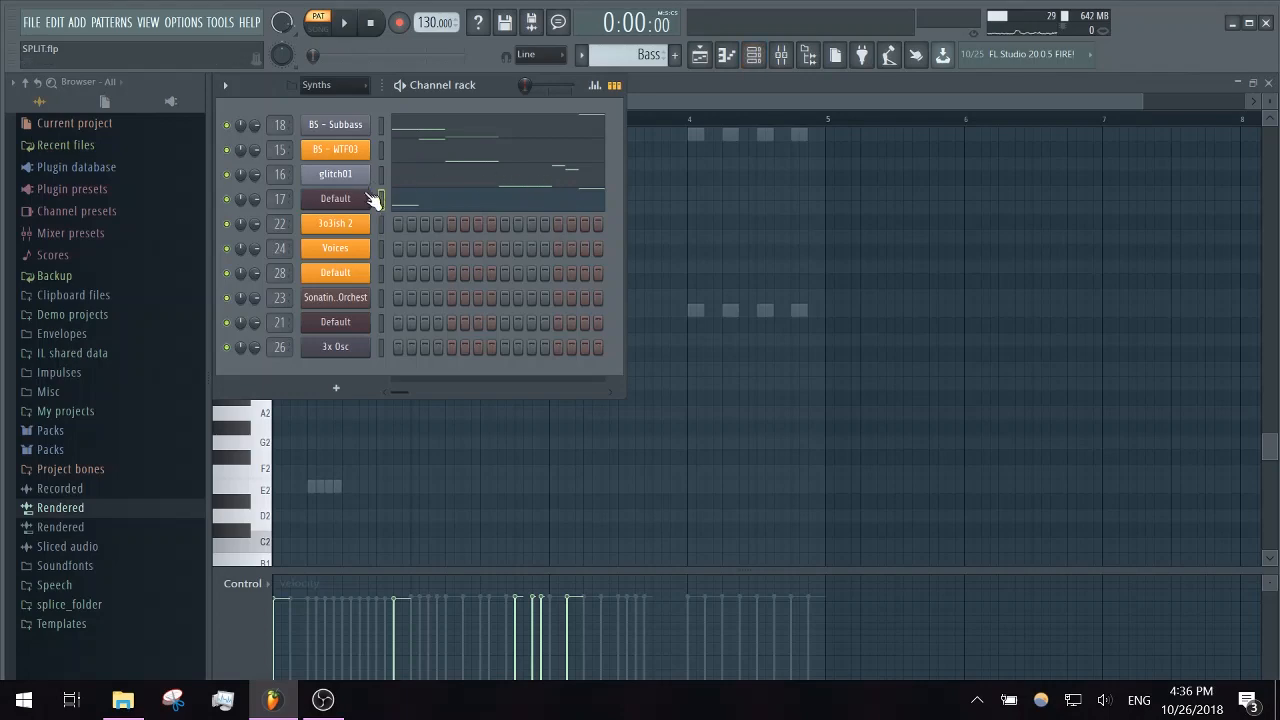
- Open the Default (Bass03) synth on mixer track 17 and audition its parts A and B on the keyboard
left_click(364, 199)
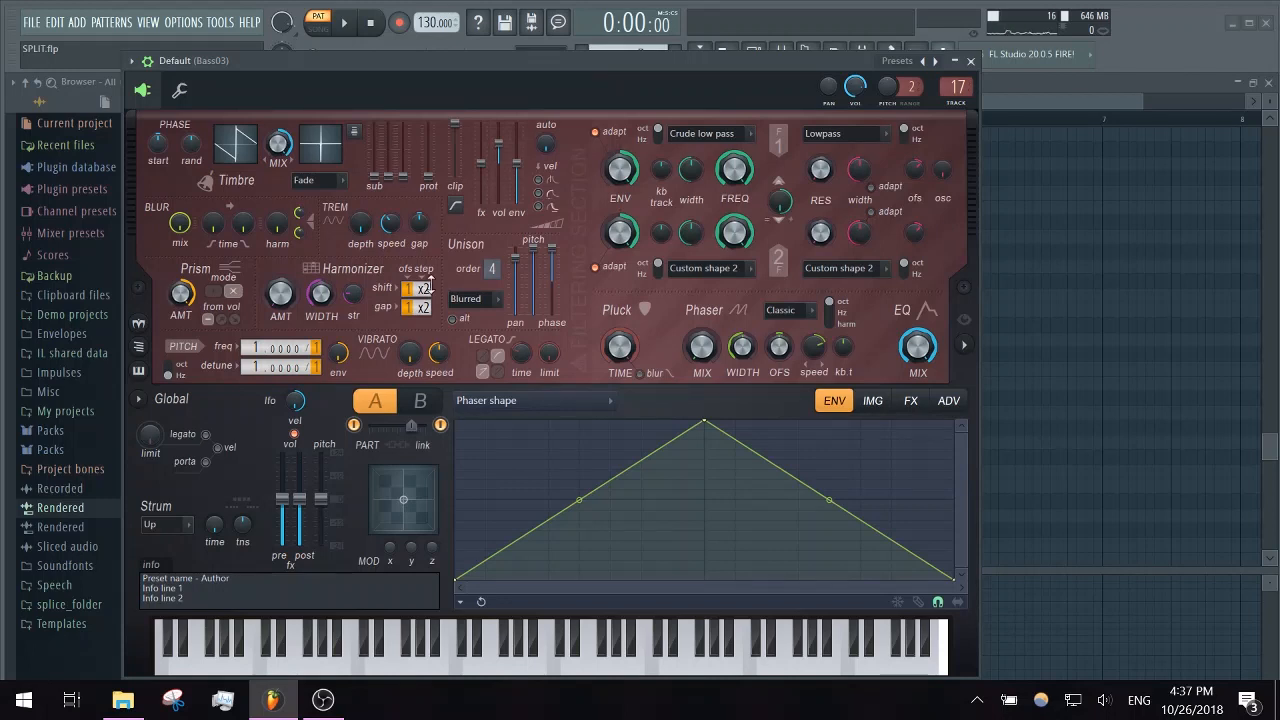
left_click(442, 426)
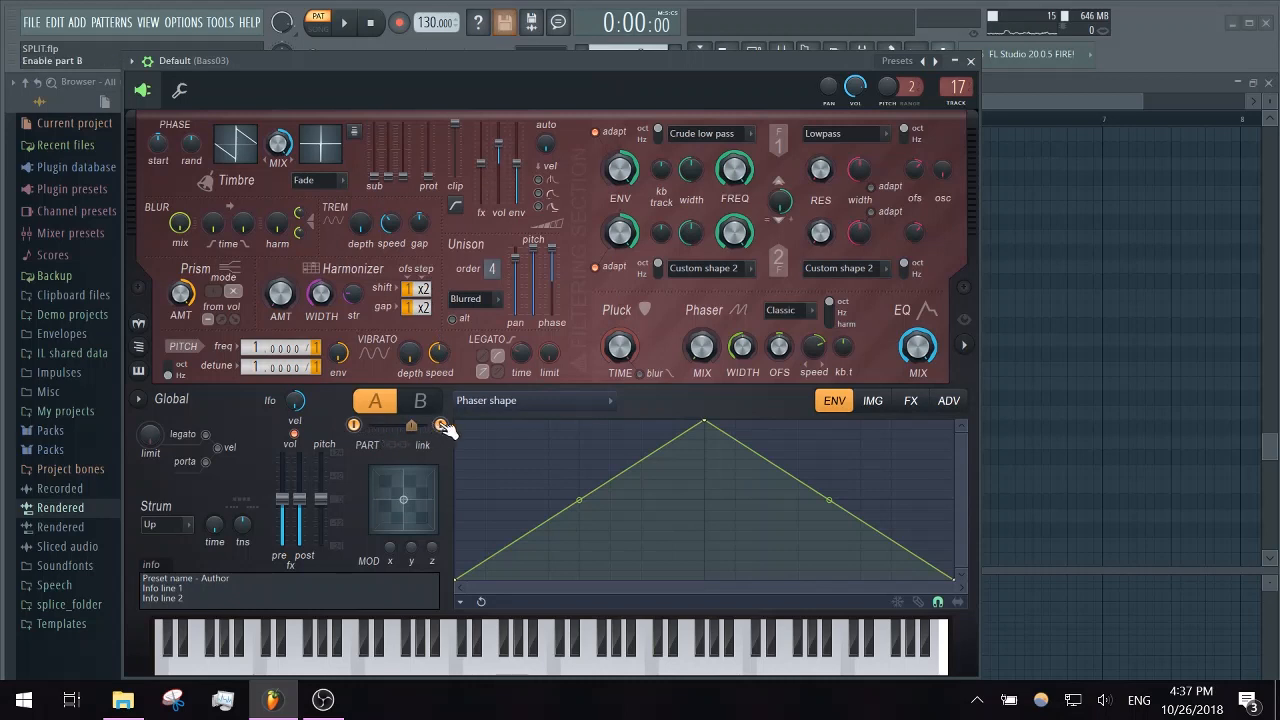
left_click(424, 401)
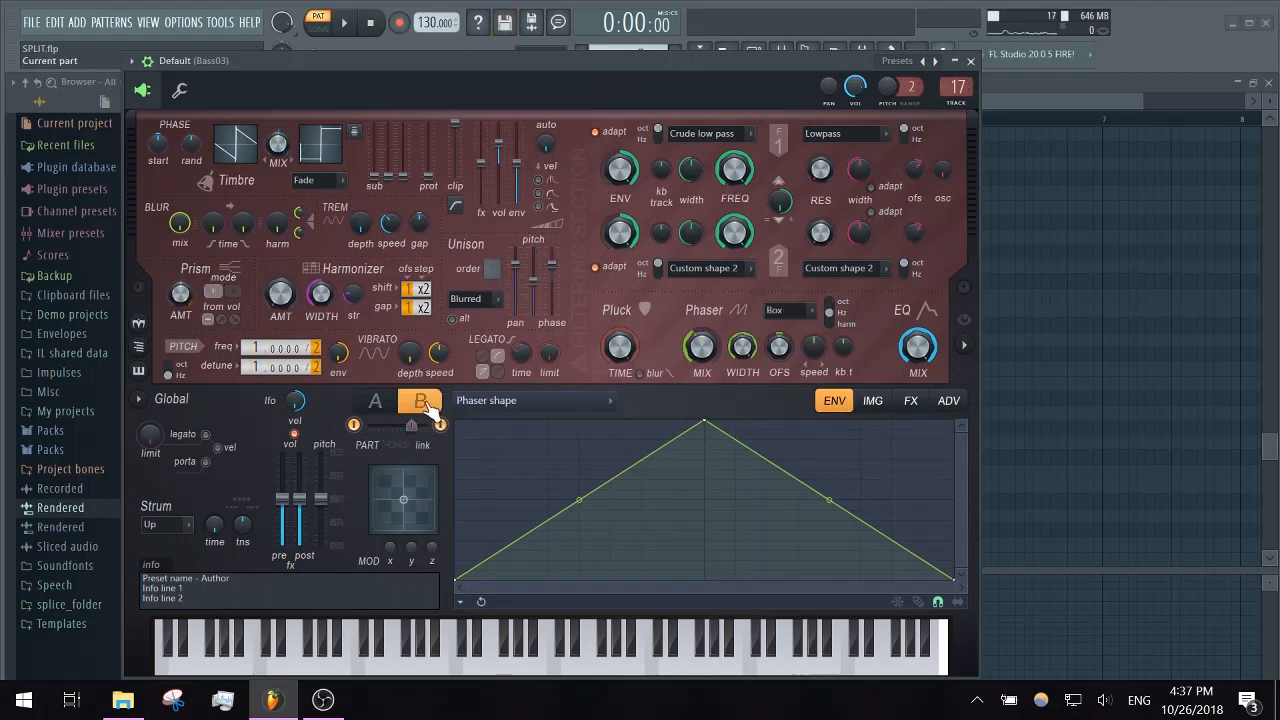
left_click(353, 424)
left_click(579, 648)
left_click(325, 648)
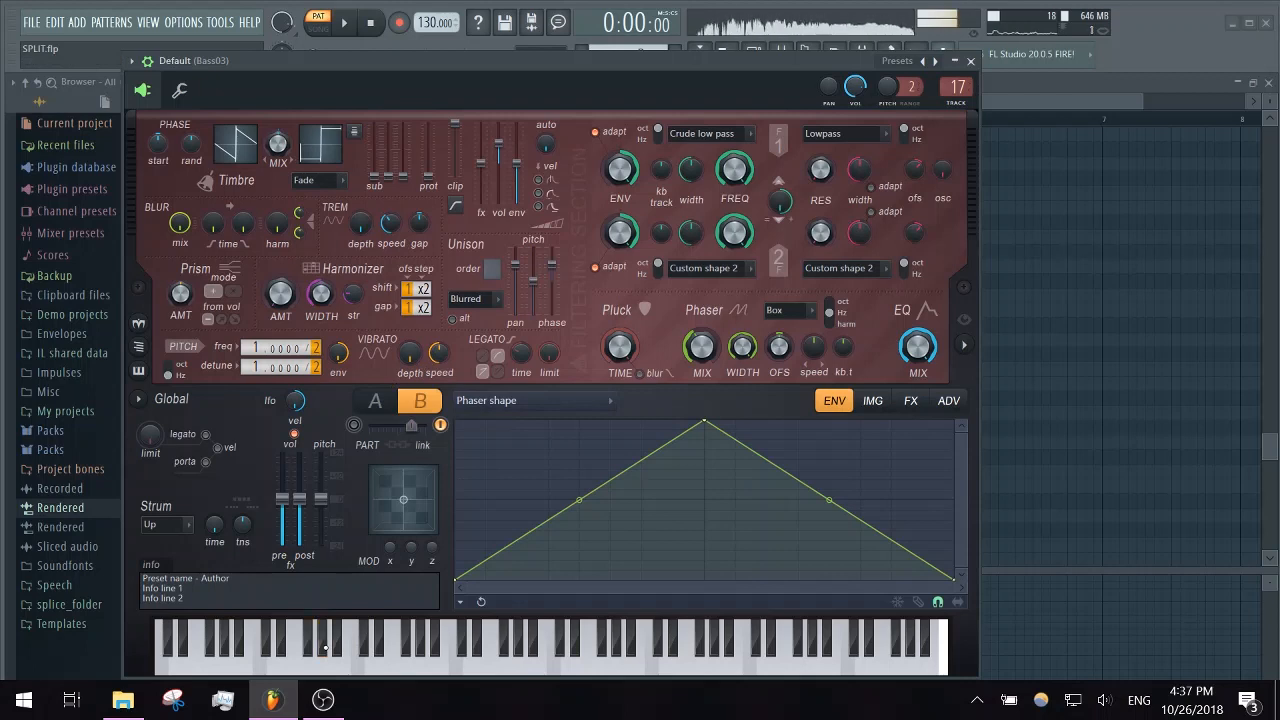
left_click(383, 410)
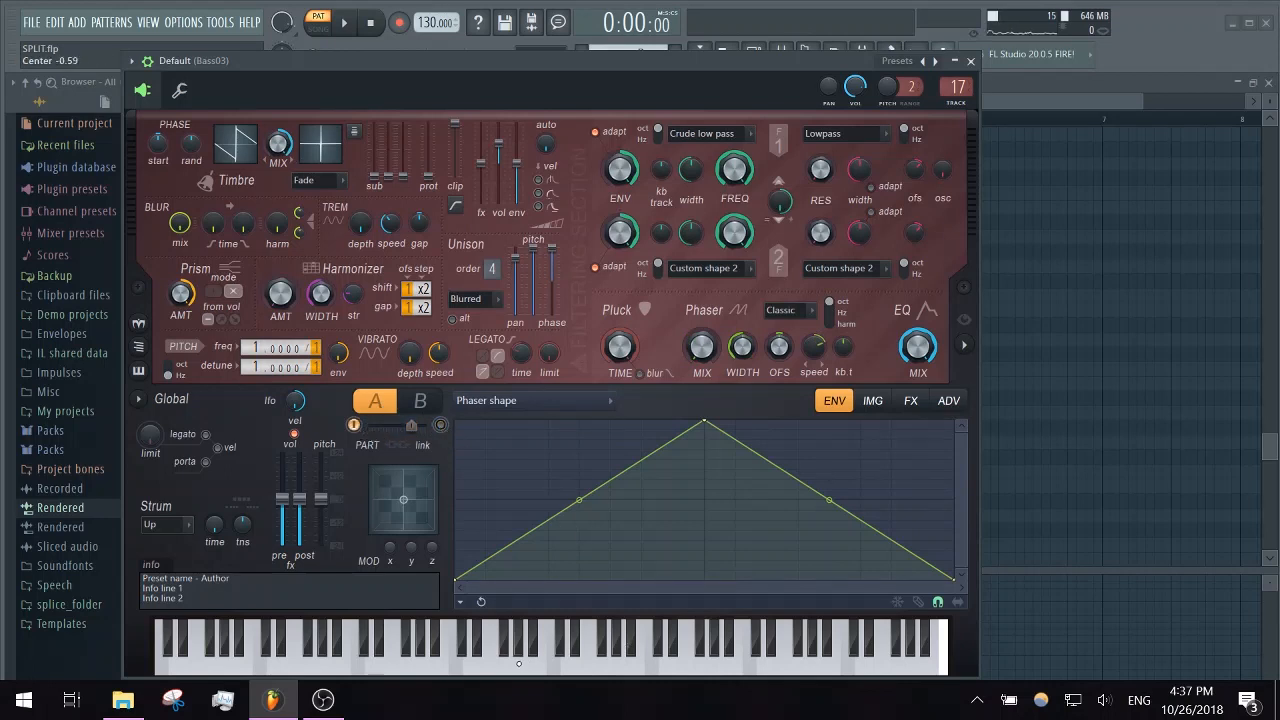
left_click(577, 656)
- Display part A's Timbre 2 harmonic level and examine its whole envelope curve
left_click(345, 166)
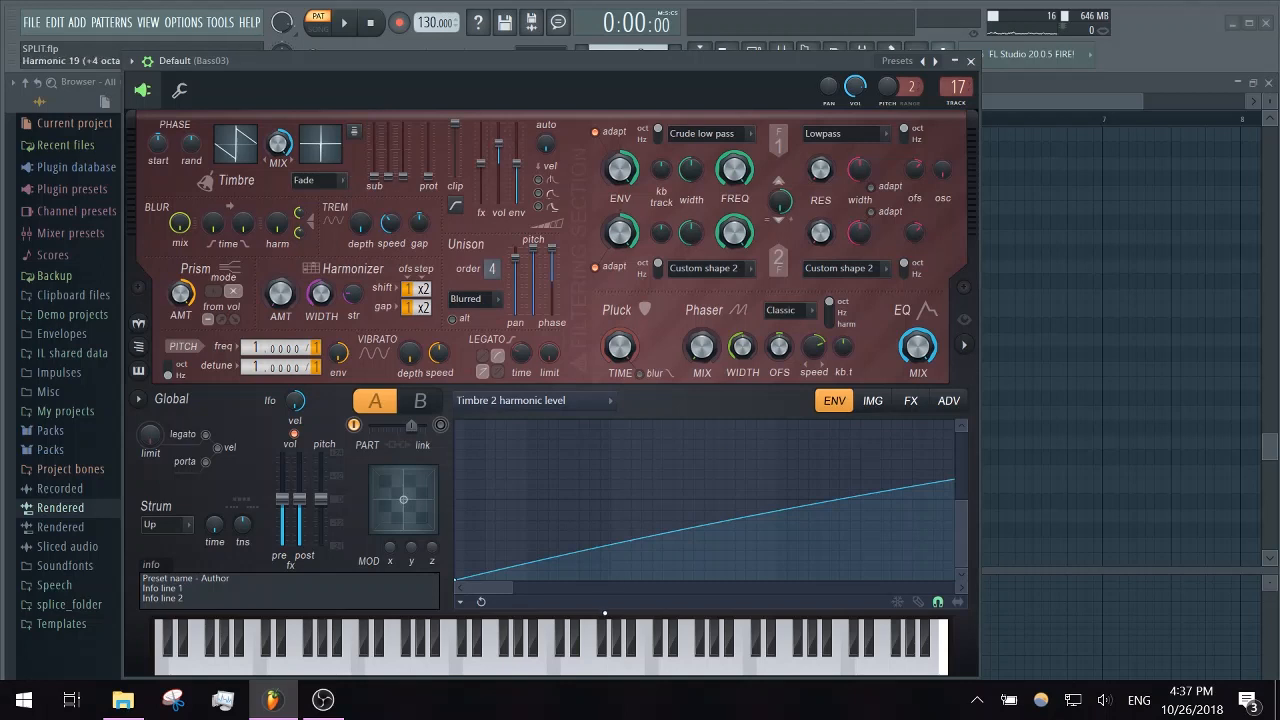
left_click_drag(512, 593, 968, 593)
left_click_drag(962, 506, 963, 415)
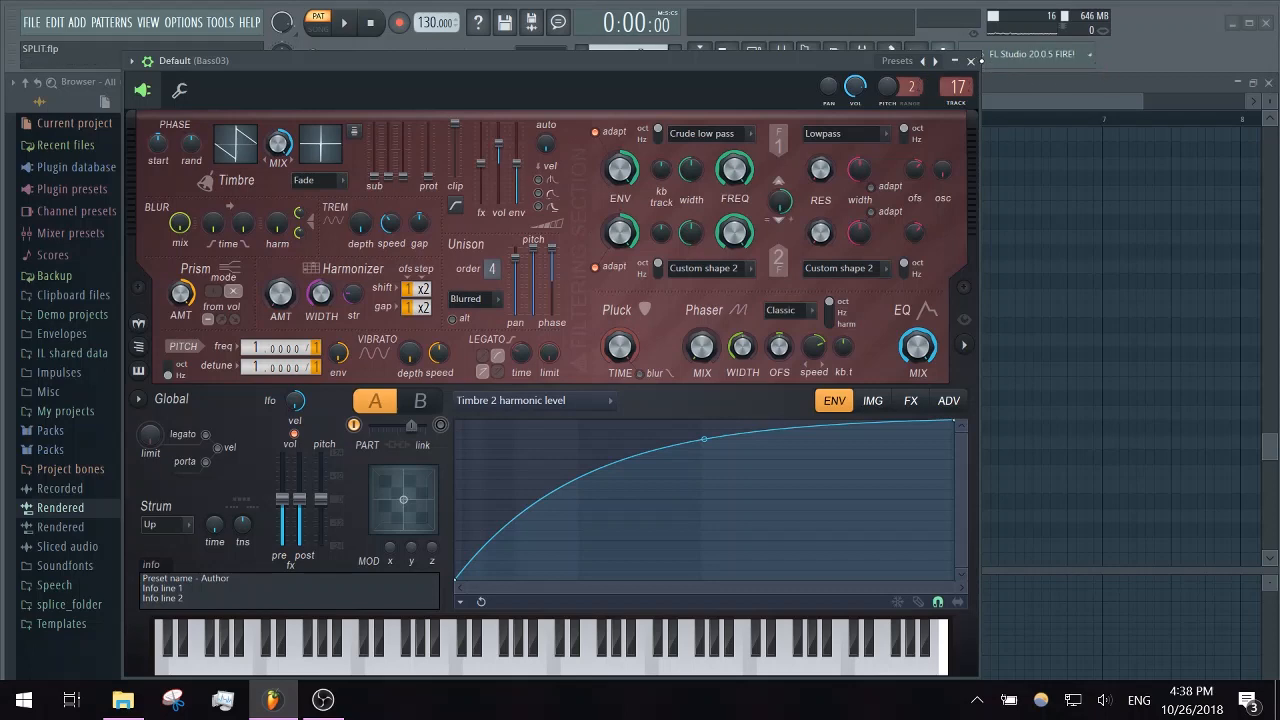
- Show the Bass03 track's effects in the mixer, and briefly reopen the Default (Bass03) synth
left_click(970, 61)
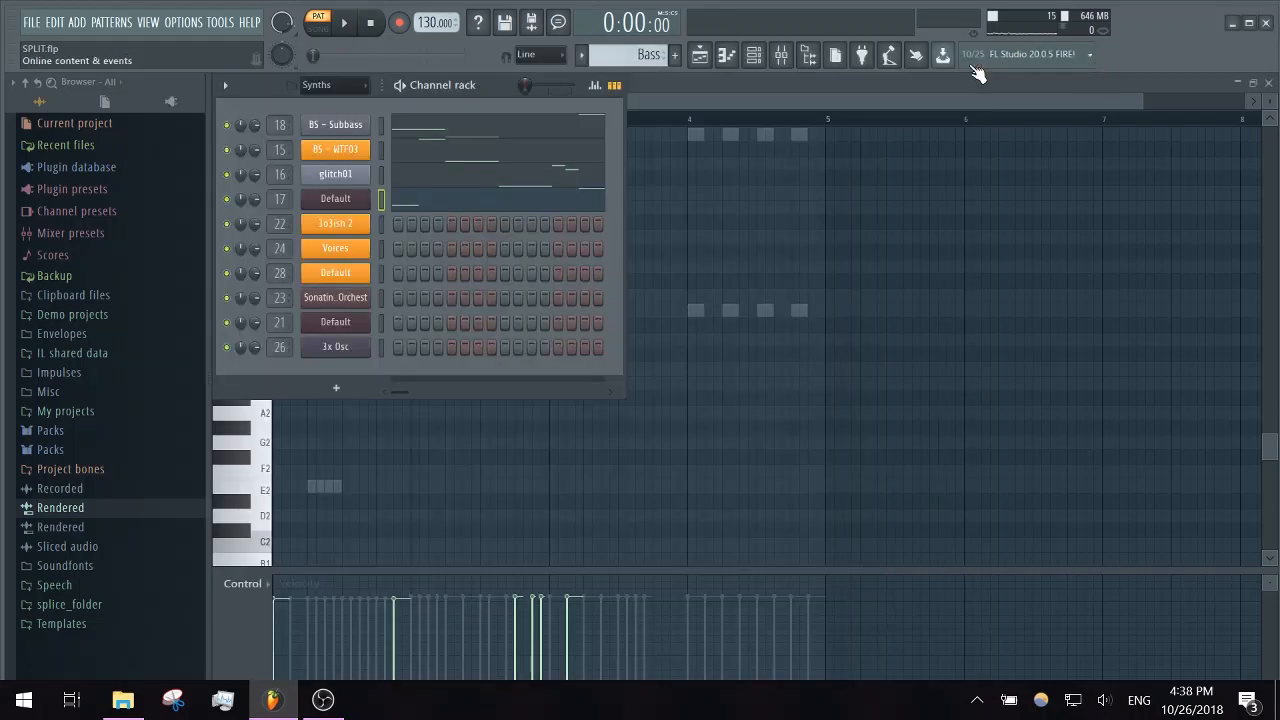
left_click(790, 54)
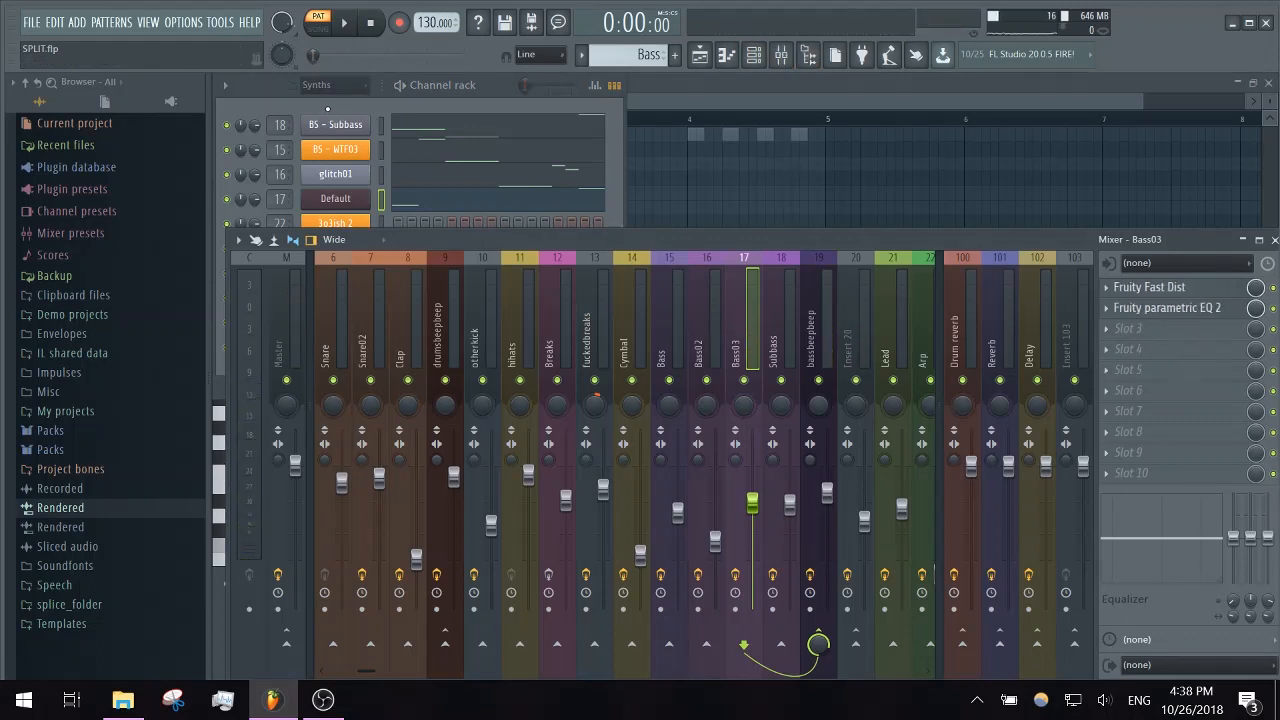
left_click(327, 108)
left_click(357, 196)
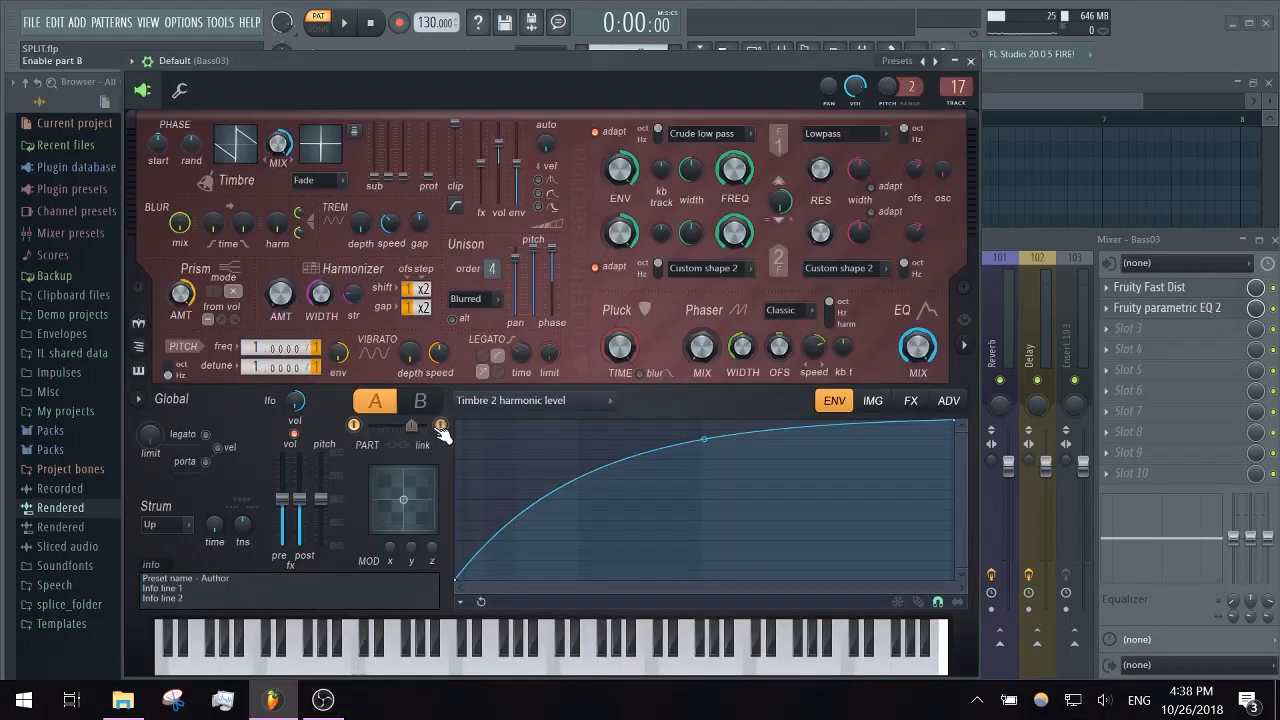
left_click(970, 61)
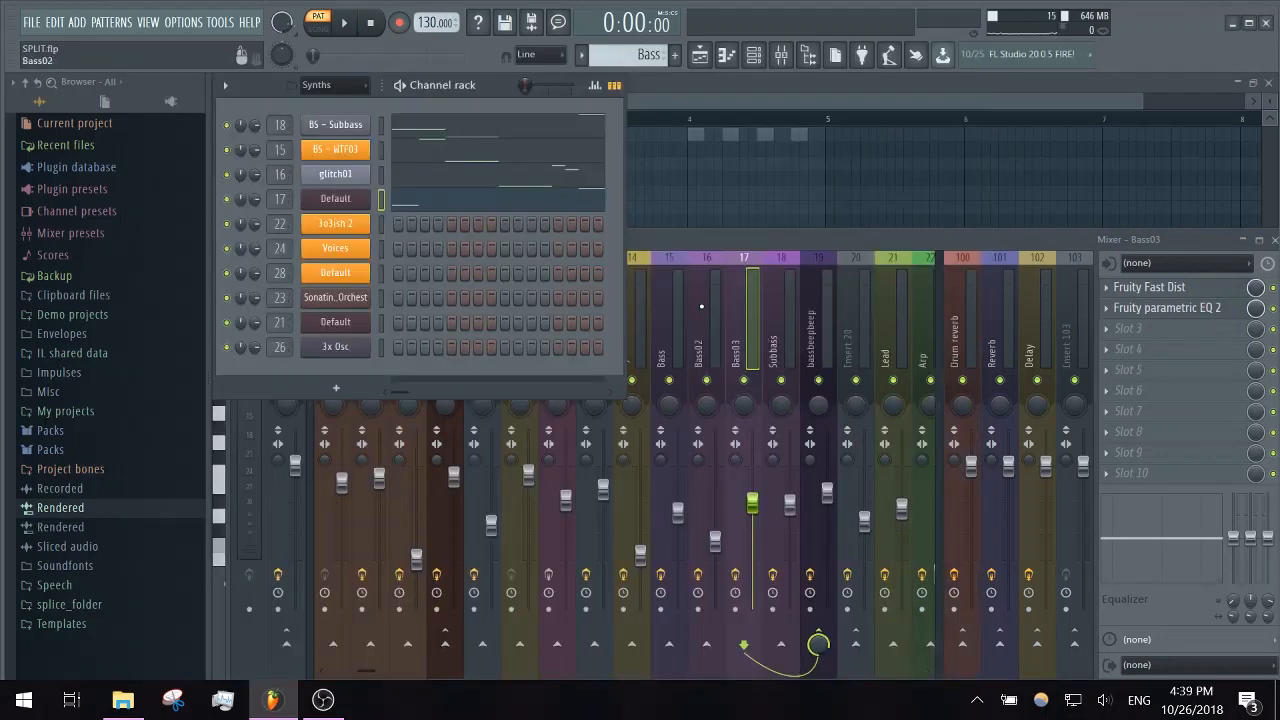
- Inspect the effect chains of the Bass02, Bass and Insert 20 mixer tracks, and close the mixer
left_click(701, 306)
left_click(662, 306)
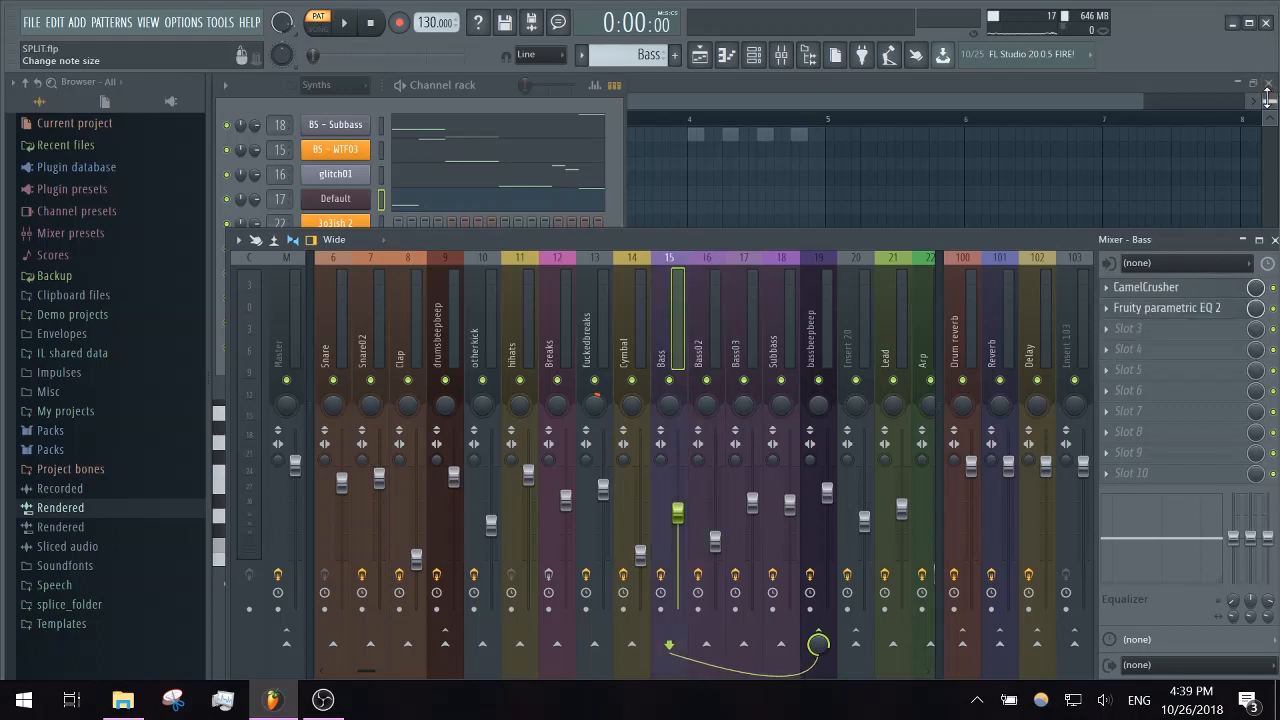
left_click(842, 312)
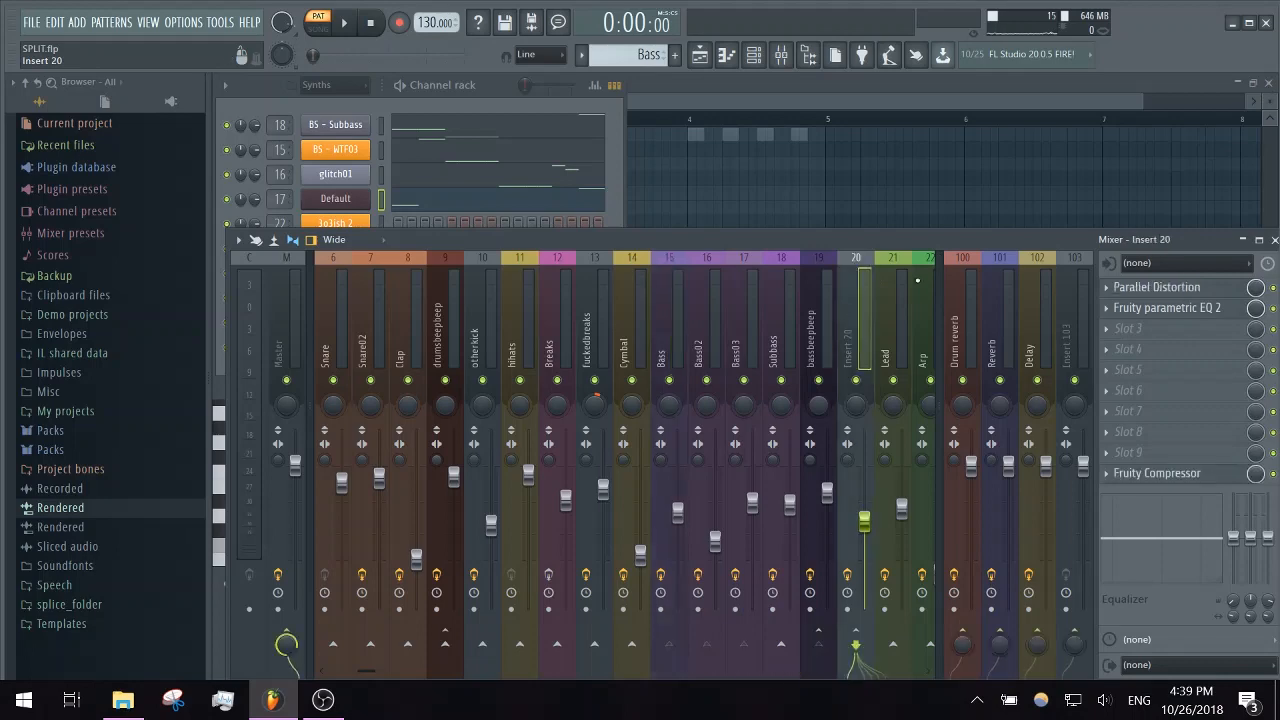
left_click(964, 97)
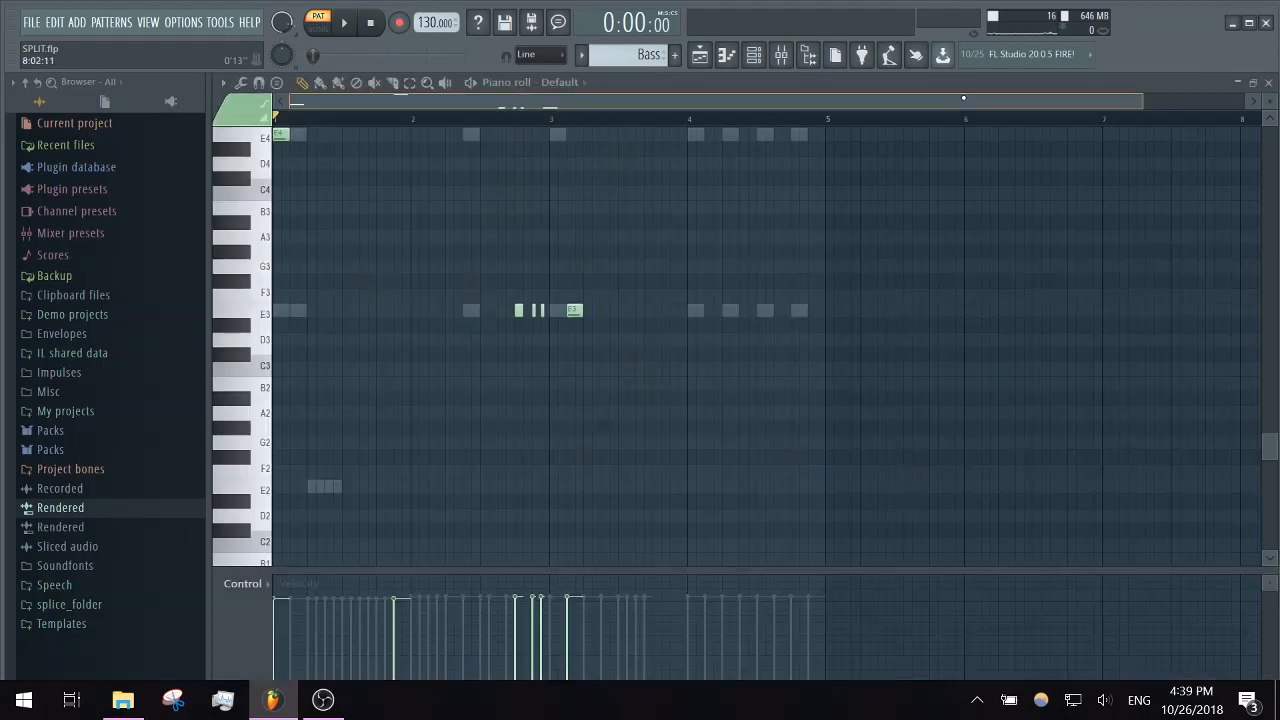
- Return to the playlist and inspect the BS - WTF03 synth's main settings and its X/Y modulation pad
left_click(1270, 83)
left_click(709, 151)
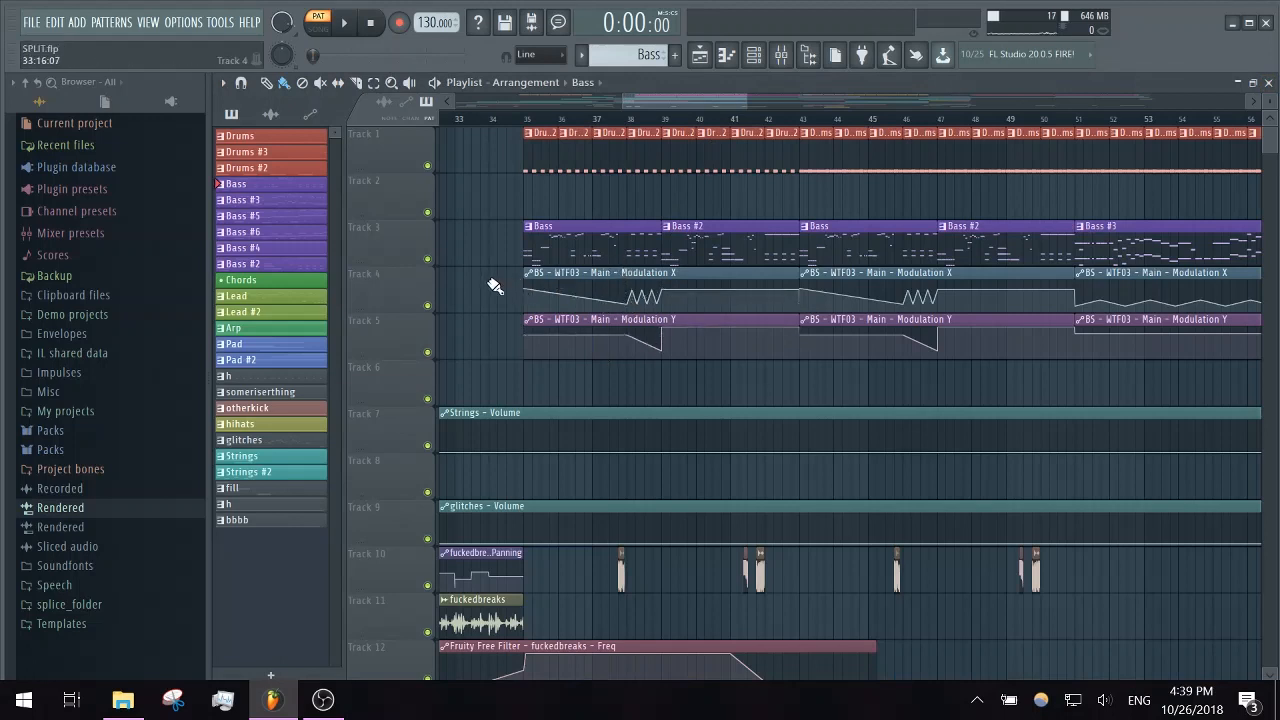
left_click(754, 54)
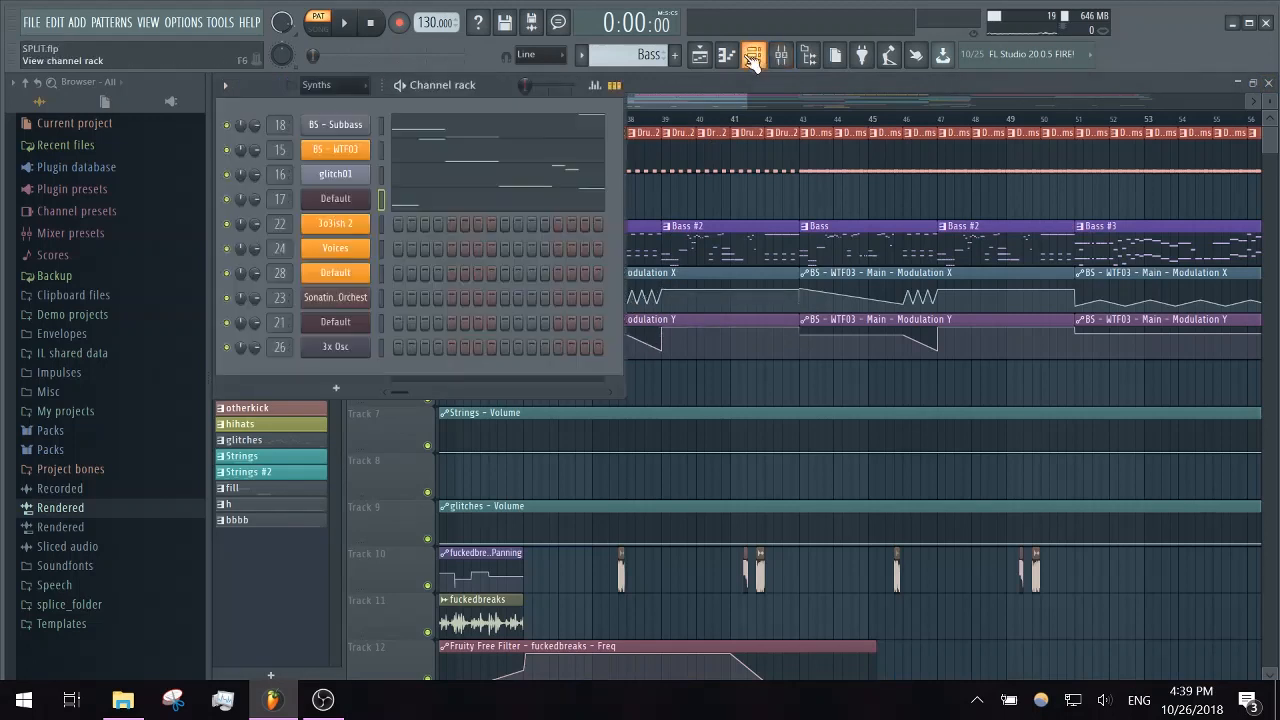
left_click(358, 150)
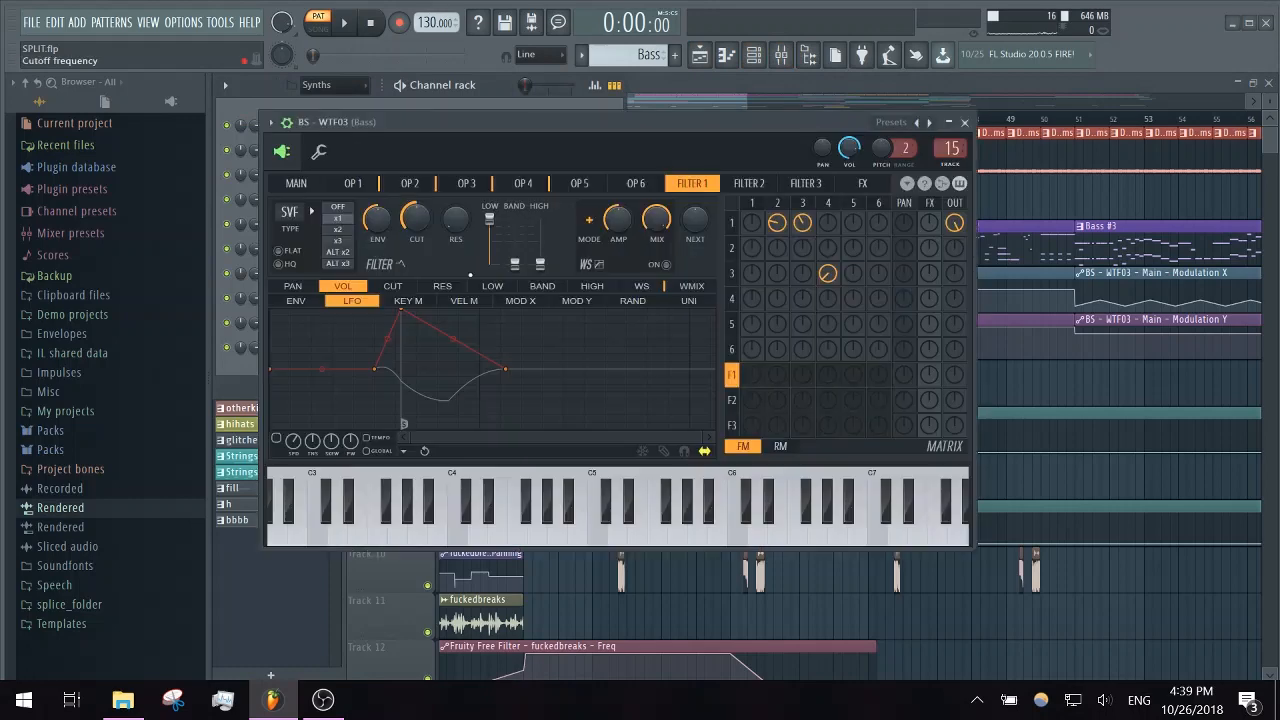
left_click(296, 185)
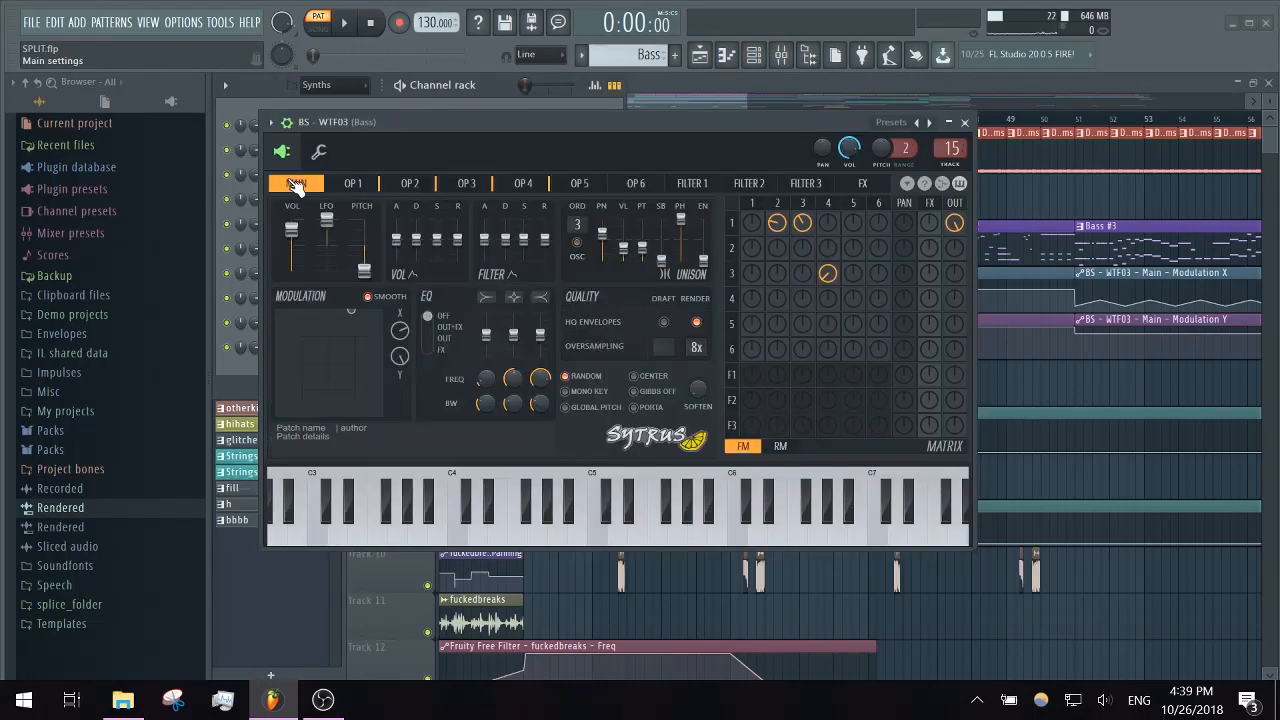
mouse_move(340, 352)
left_mouse_down()
mouse_move(337, 334)
mouse_move(305, 390)
mouse_move(357, 373)
mouse_move(312, 380)
mouse_move(344, 371)
mouse_move(348, 344)
left_mouse_up()
left_click(965, 122)
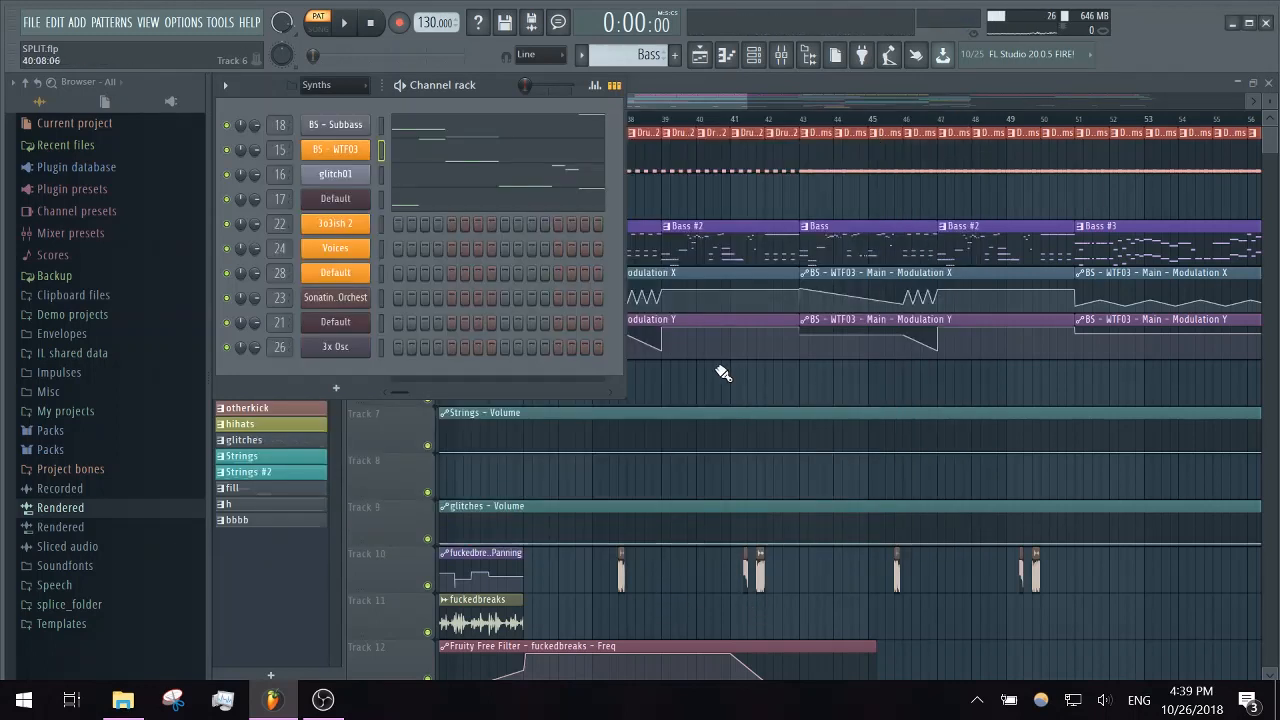
- Solo playlist Track 10, audition its short glitch clips between bars 37 and 50, and restore all tracks
scroll(728, 377, "down", 3)
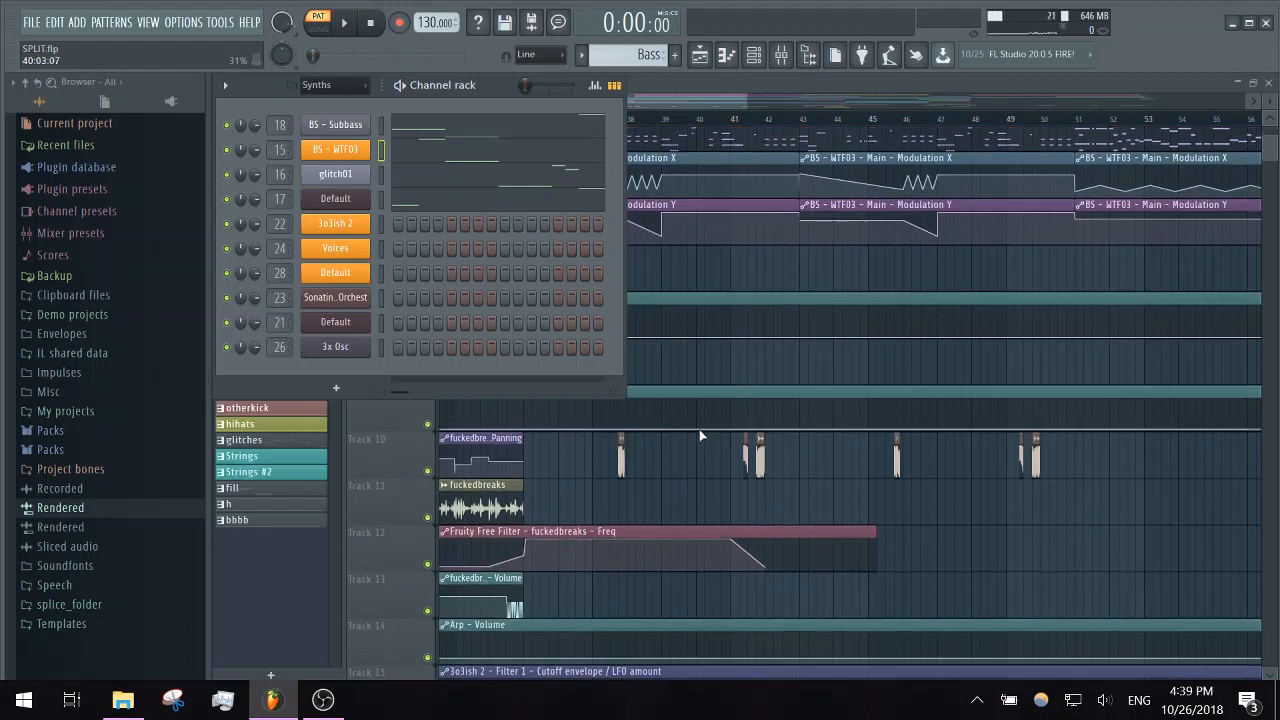
key("F6")
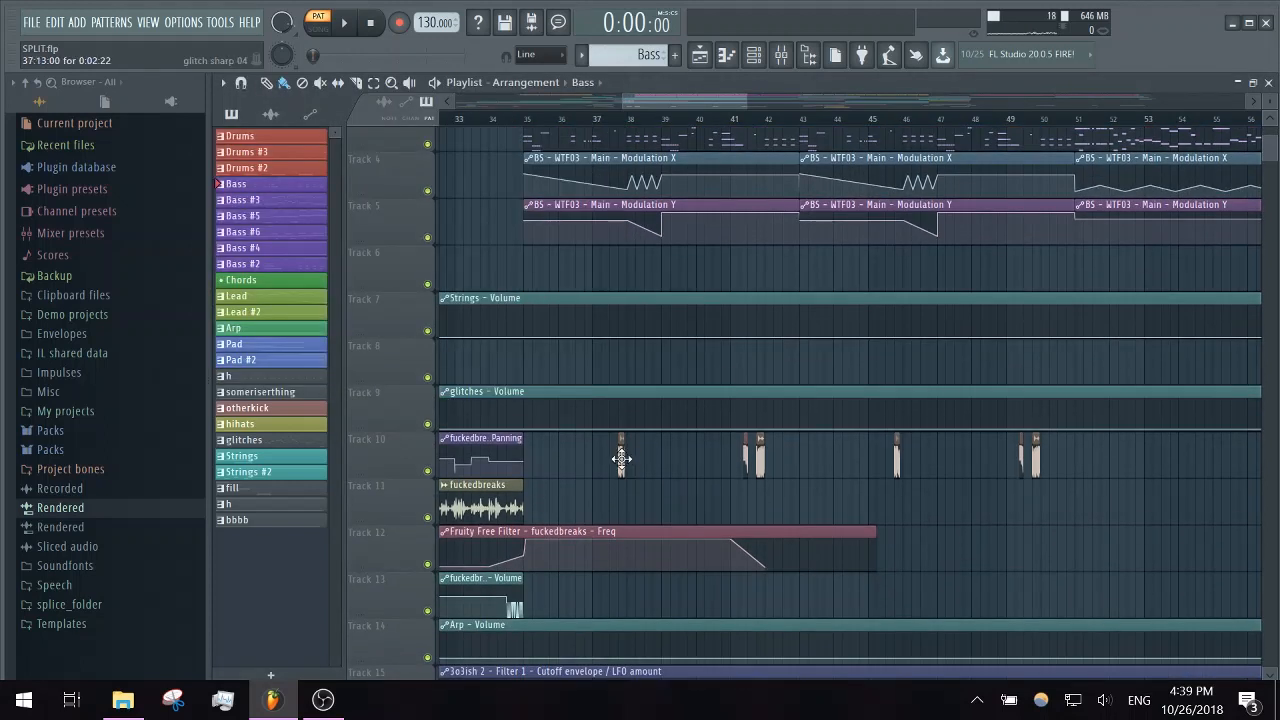
left_click(427, 471, "ctrl")
left_click(613, 125)
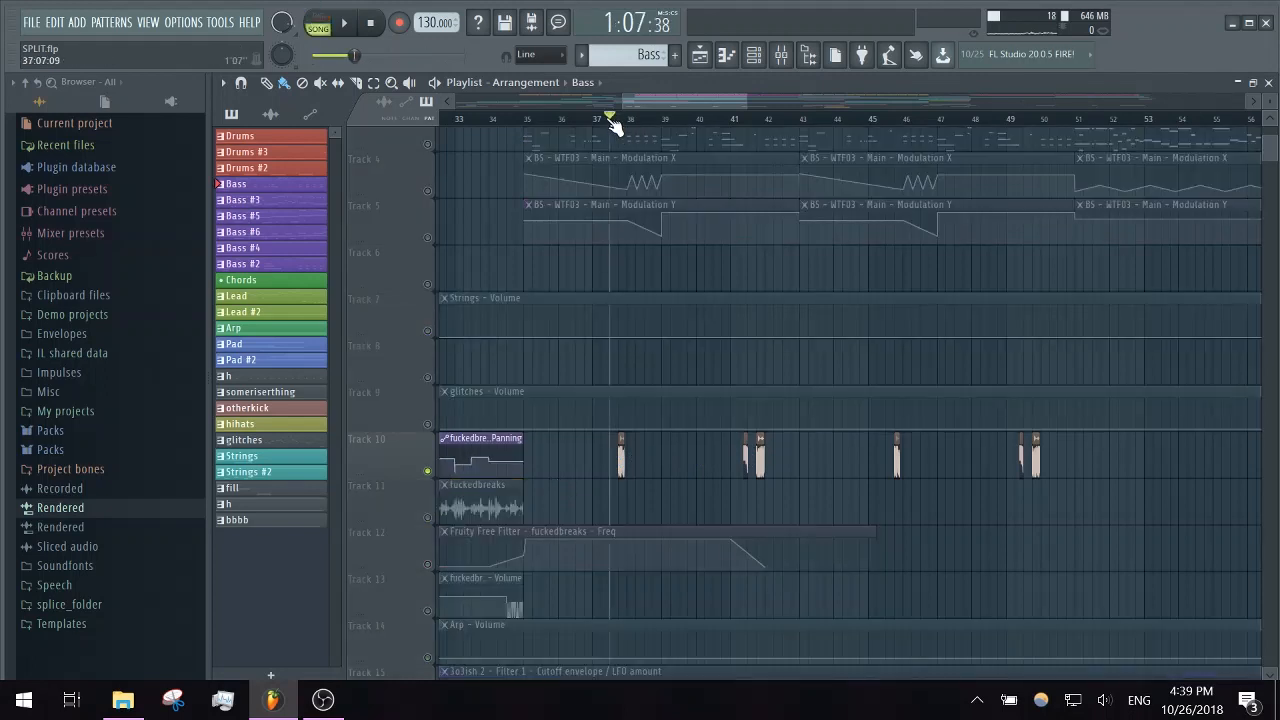
key("space")
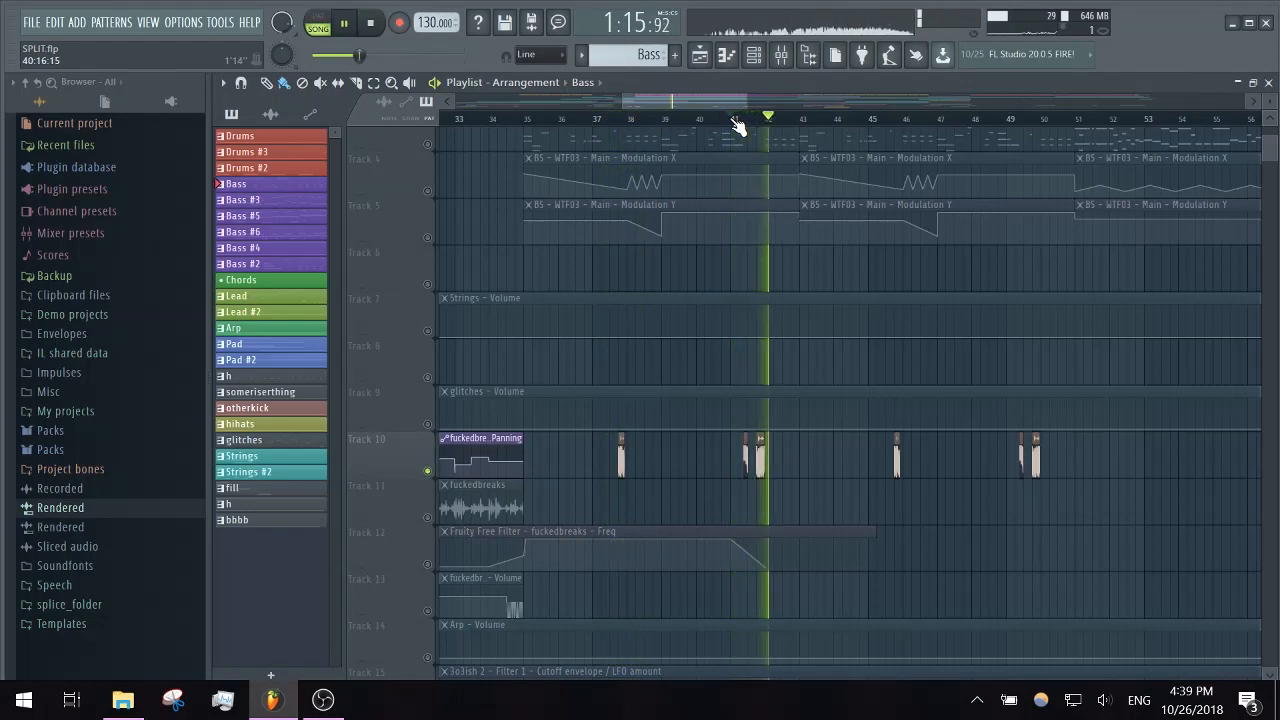
left_click(902, 125)
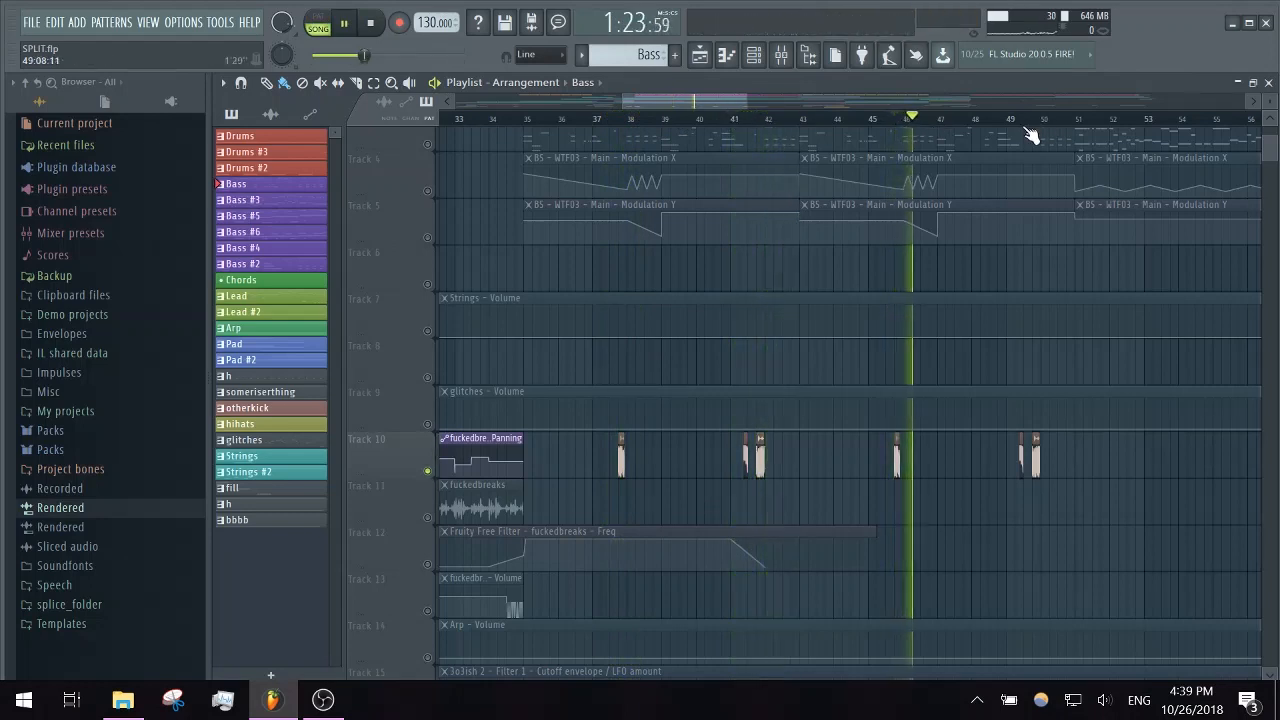
left_click(1025, 125)
key("space")
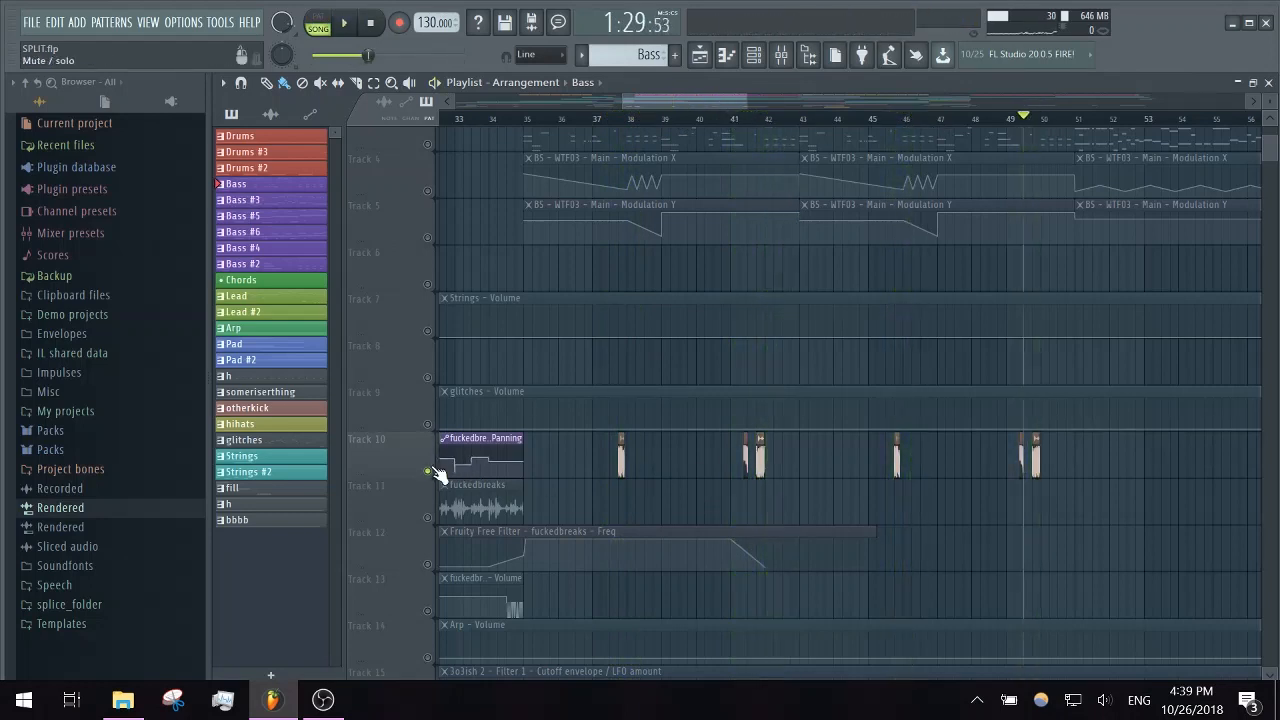
right_click(428, 470)
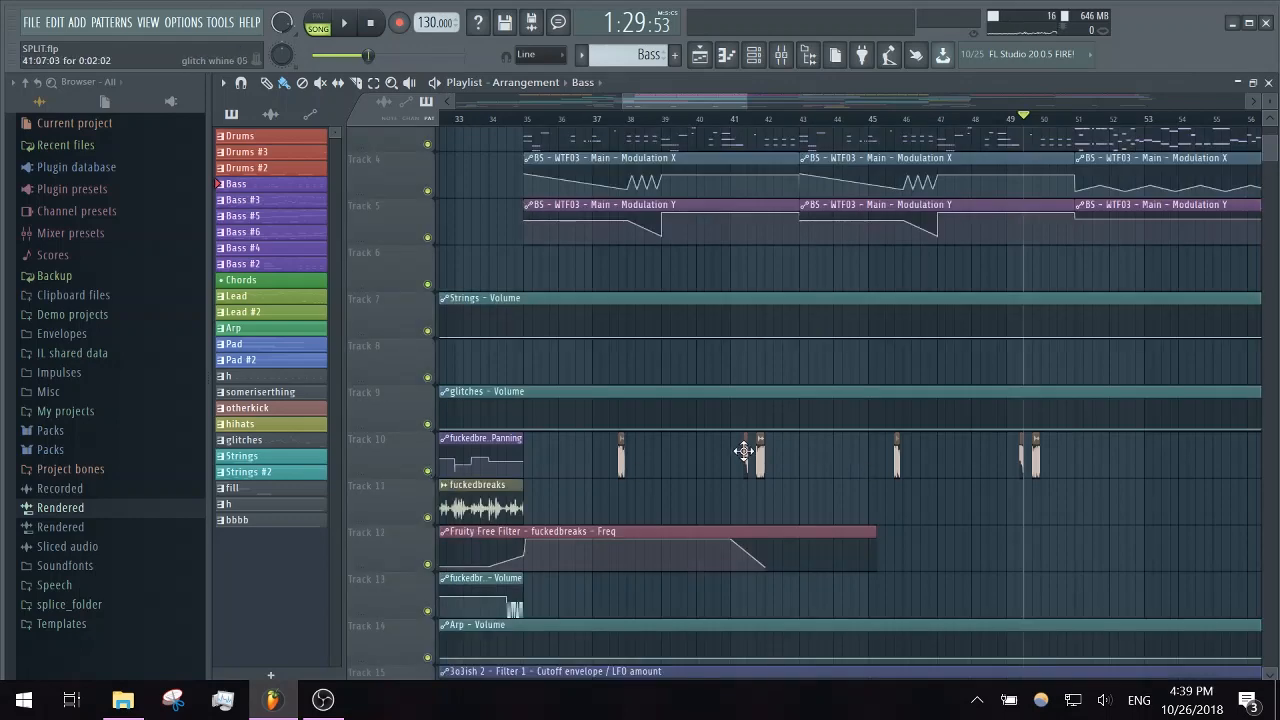
- Look over the lower playlist tracks, and place the playhead at bar 51 where the Bass #3 clip starts
scroll(900, 366, "up", 2)
scroll(891, 377, "down", 7)
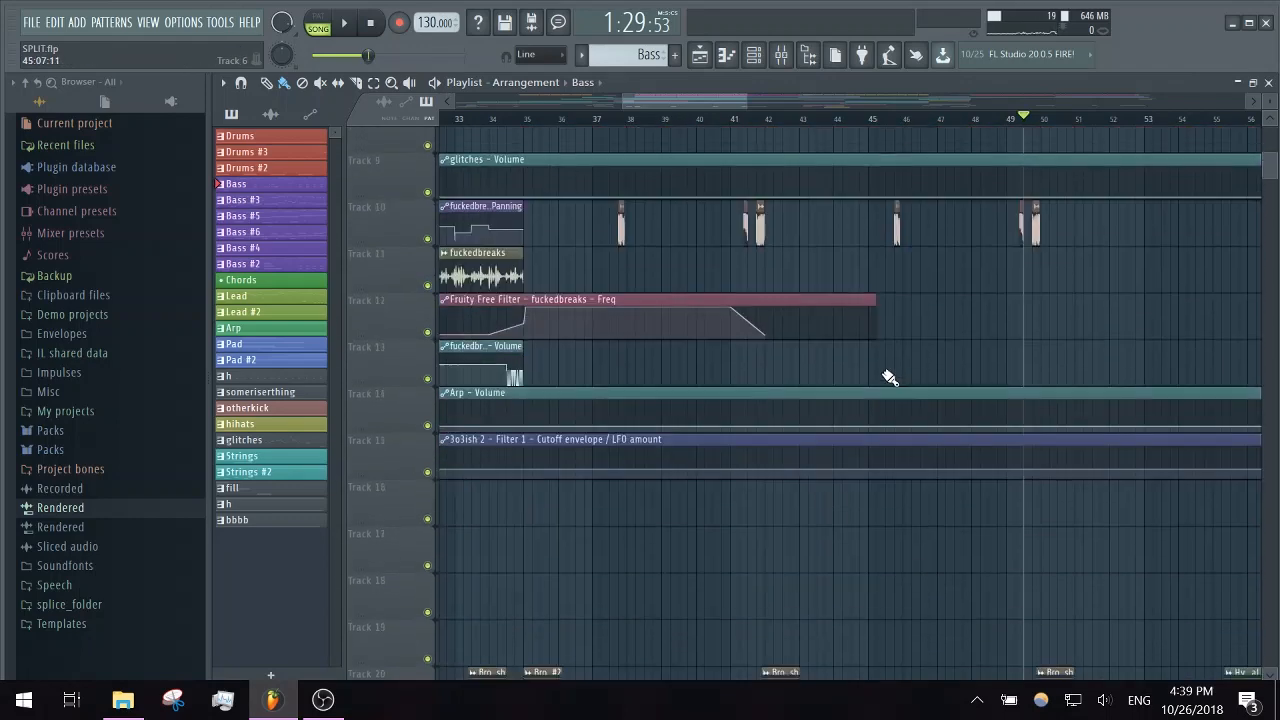
scroll(889, 377, "down", 4)
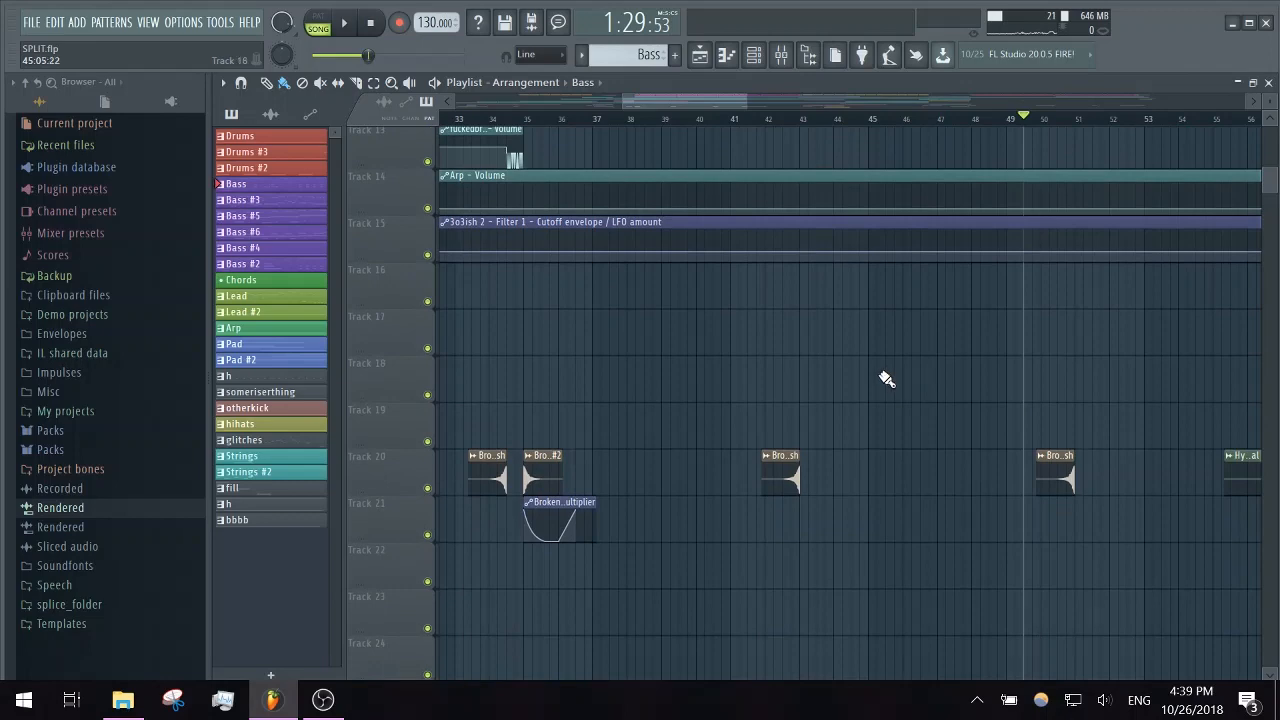
scroll(851, 384, "up", 12)
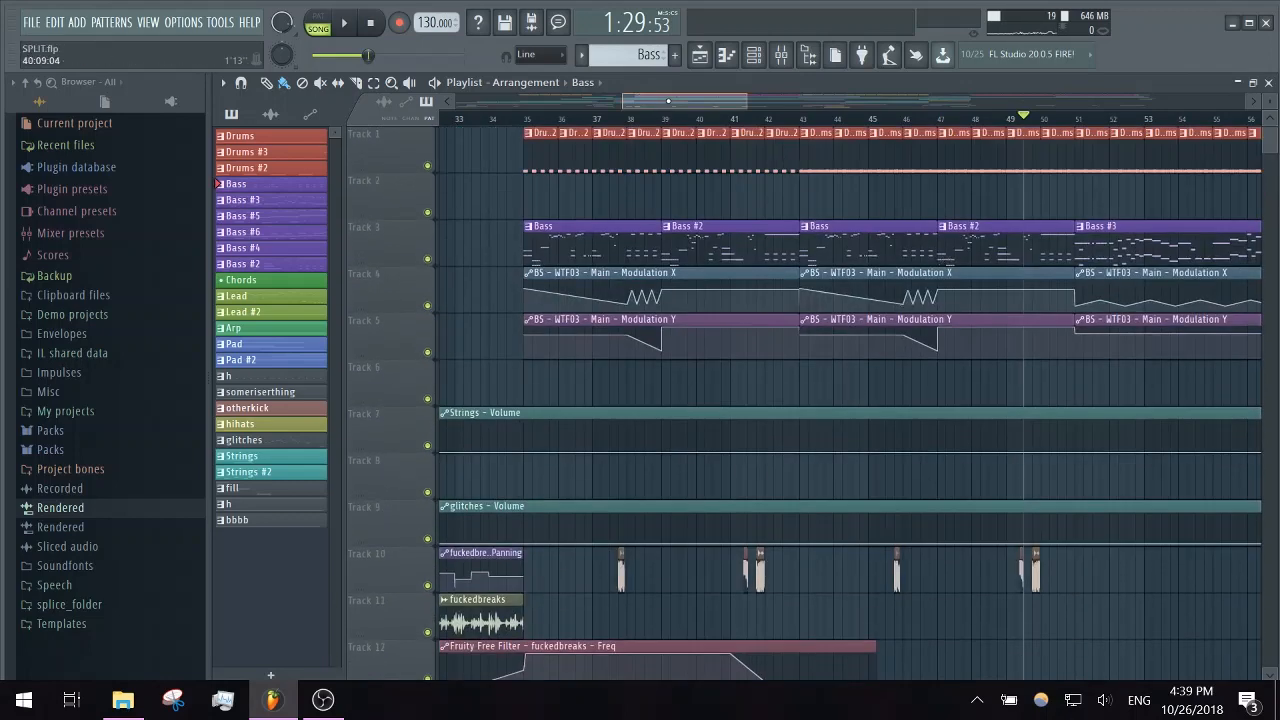
left_click_drag(667, 101, 751, 101)
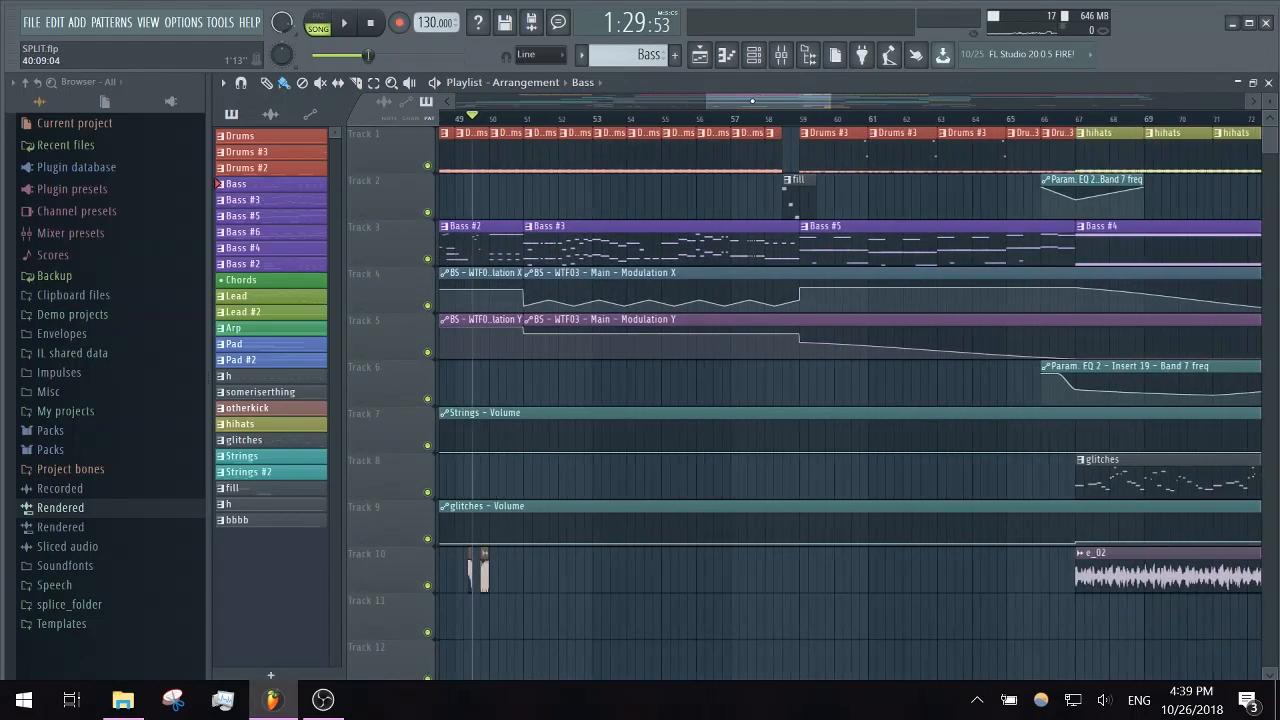
left_click(533, 118)
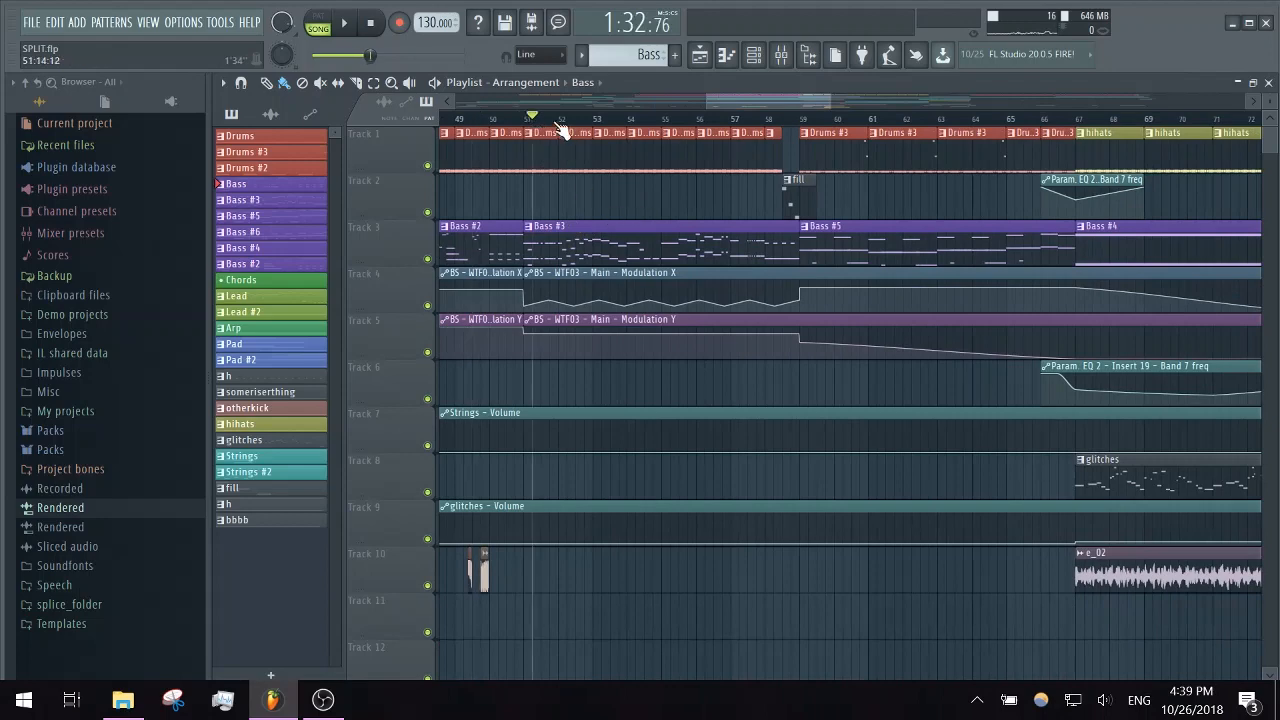
- Open the Bass #3 pattern in the piano roll, switch it to the BS - WTF03 channel, and review its notes
double_click(596, 238)
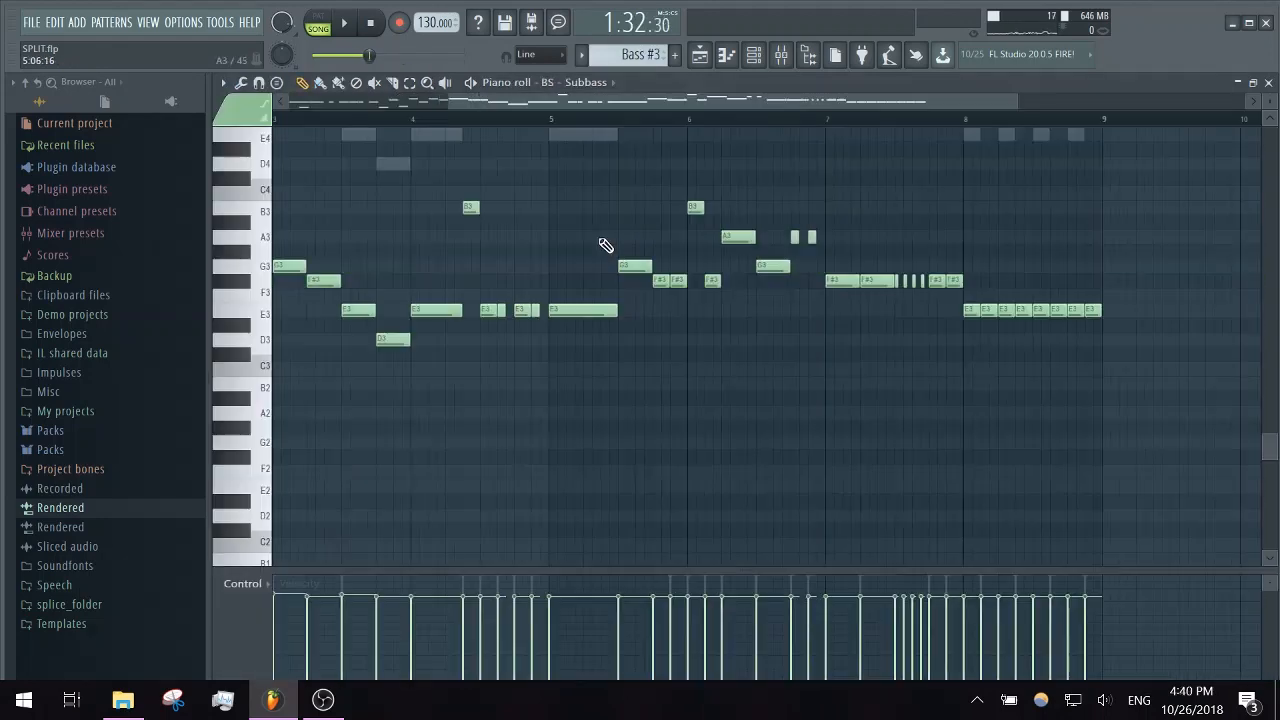
left_click(586, 82)
left_click(931, 365)
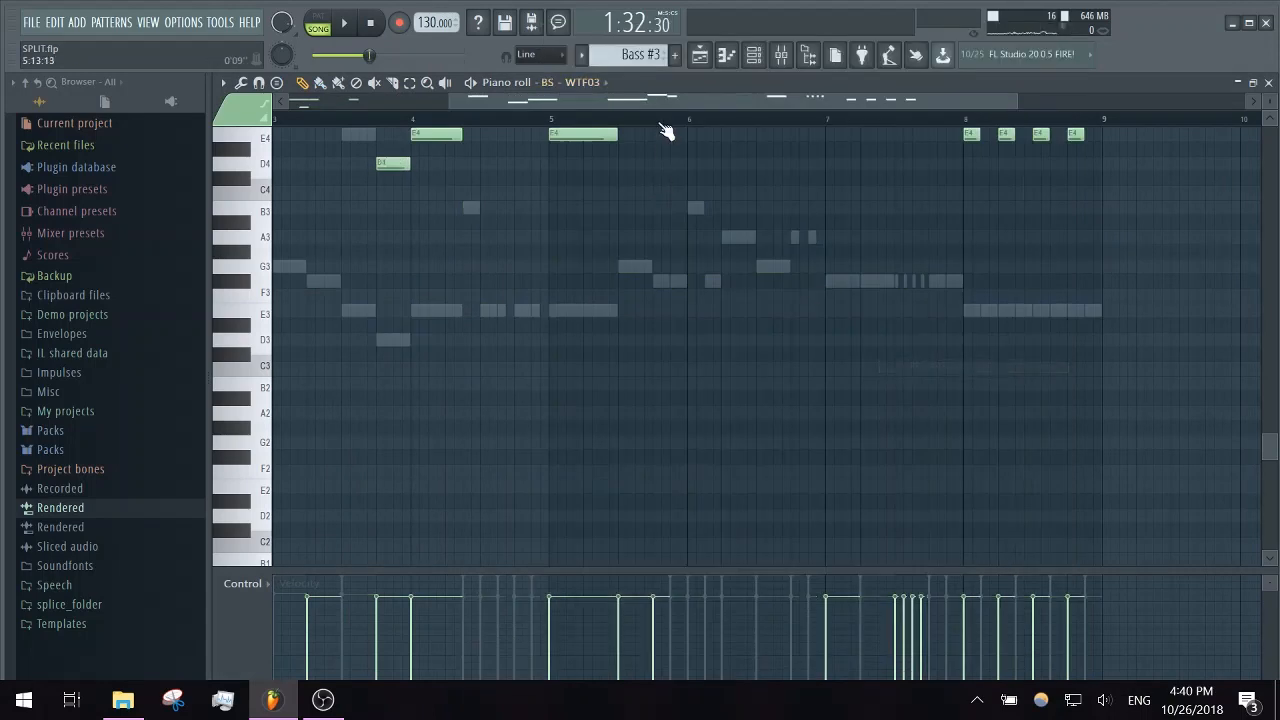
scroll(451, 228, "up", 3)
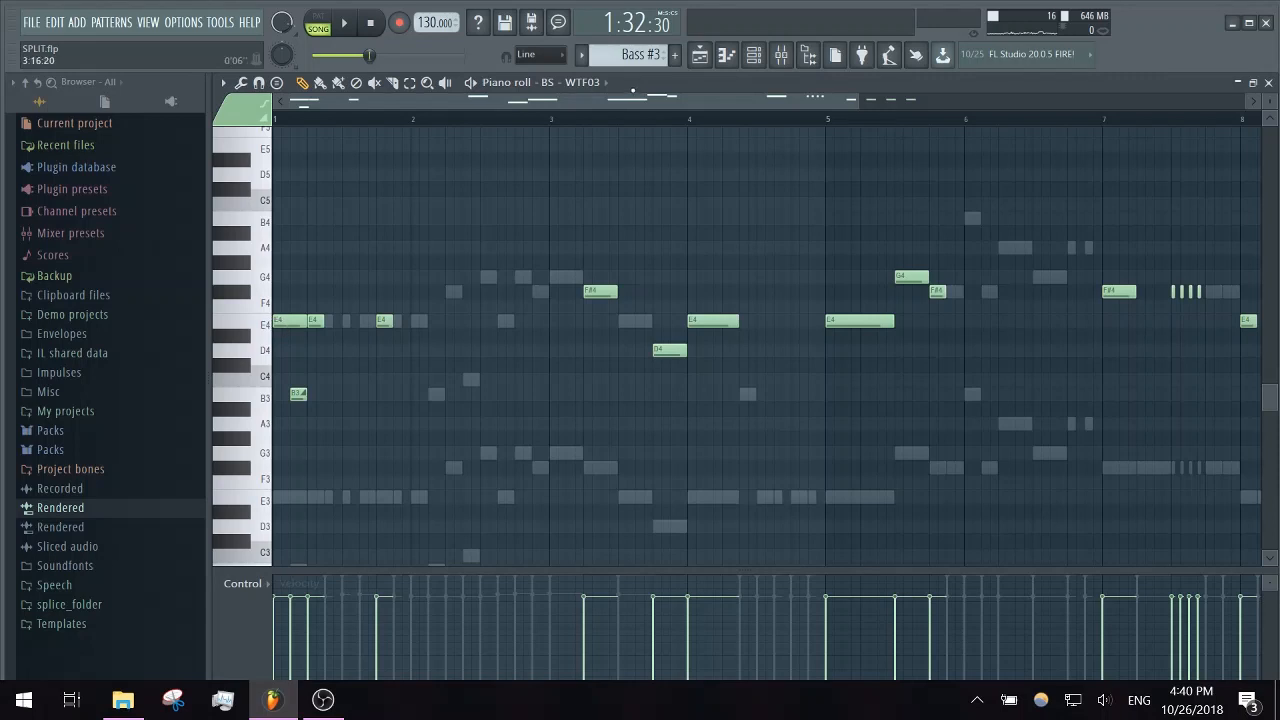
- Play the song from bar 51 while following the BS - WTF03 notes in the piano roll
left_click(756, 55)
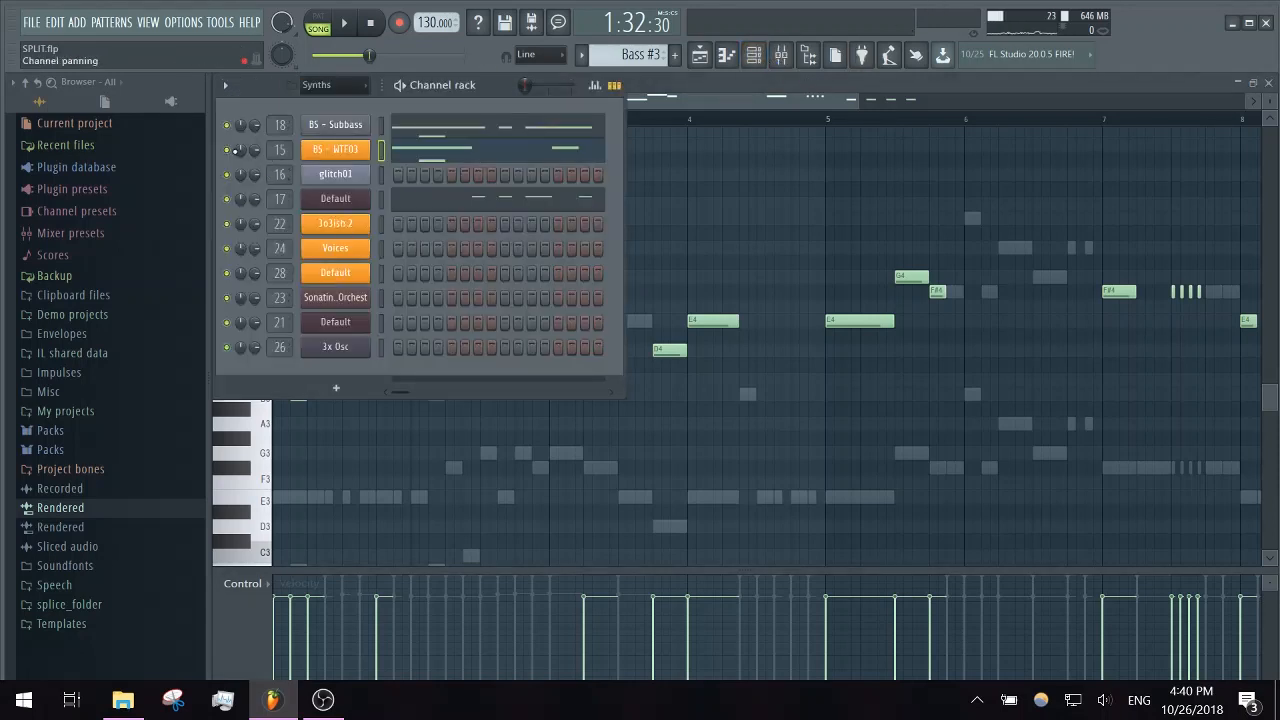
key("space")
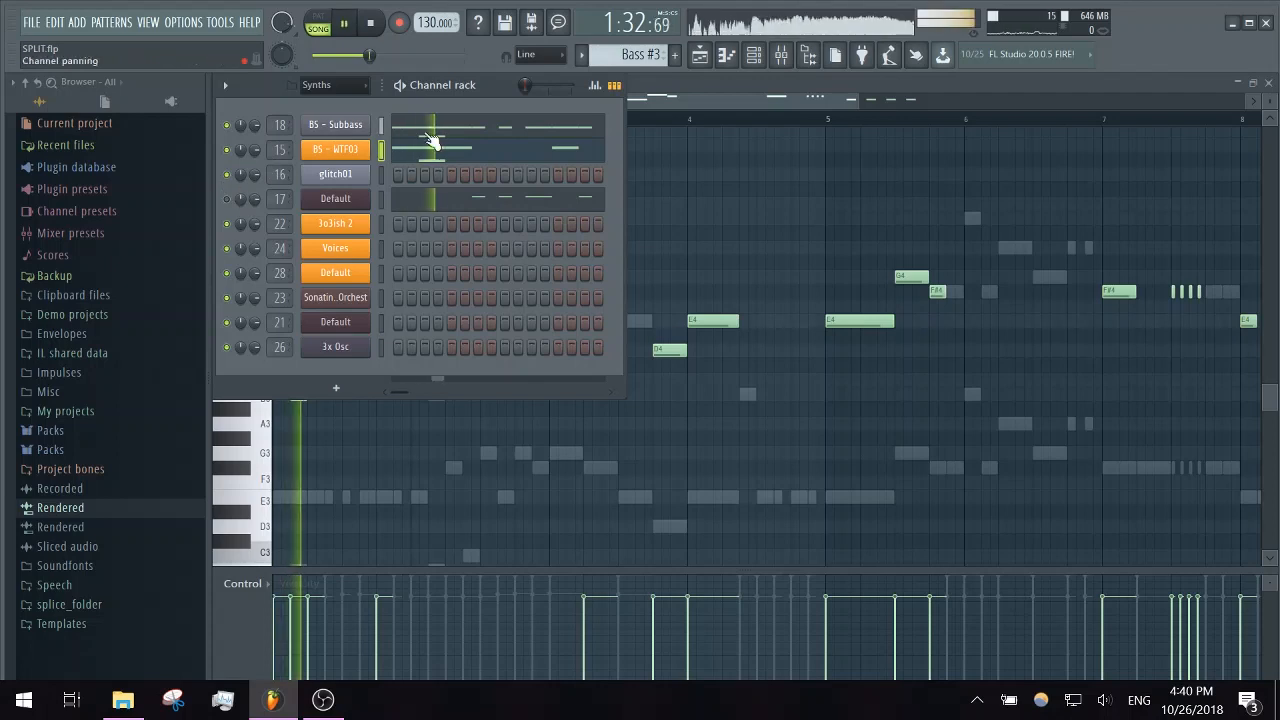
left_click(727, 98)
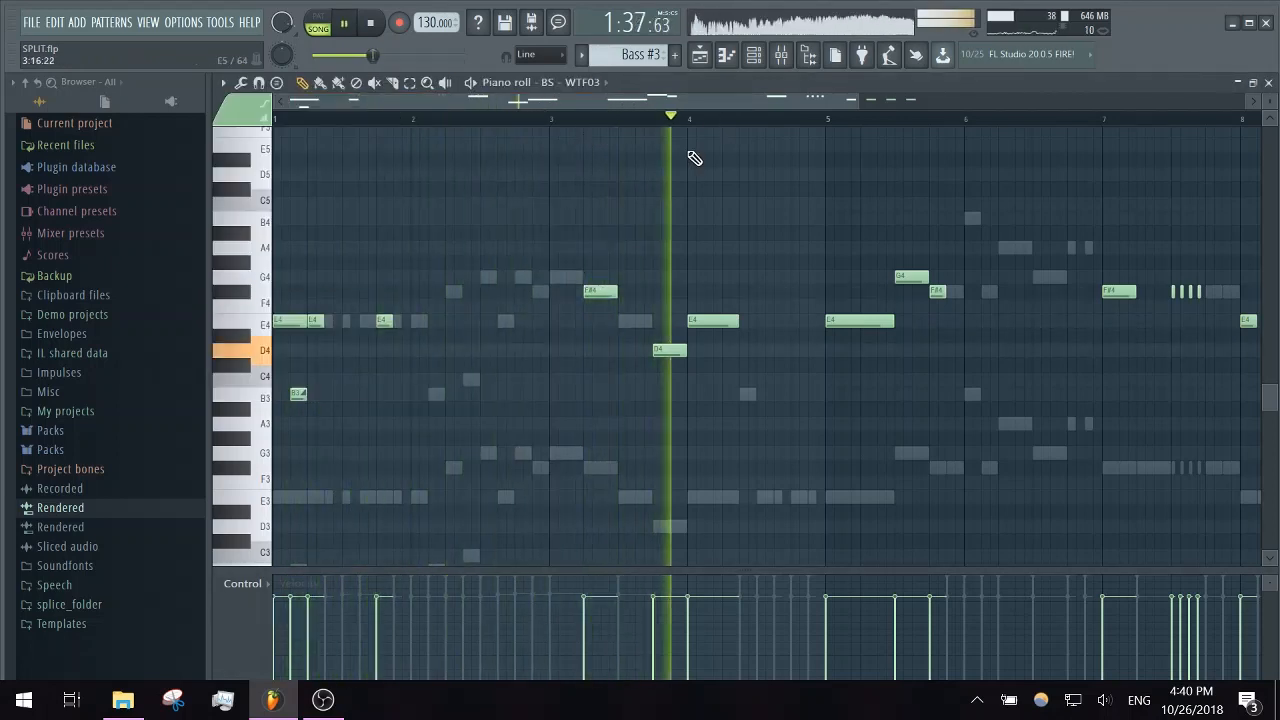
key("space")
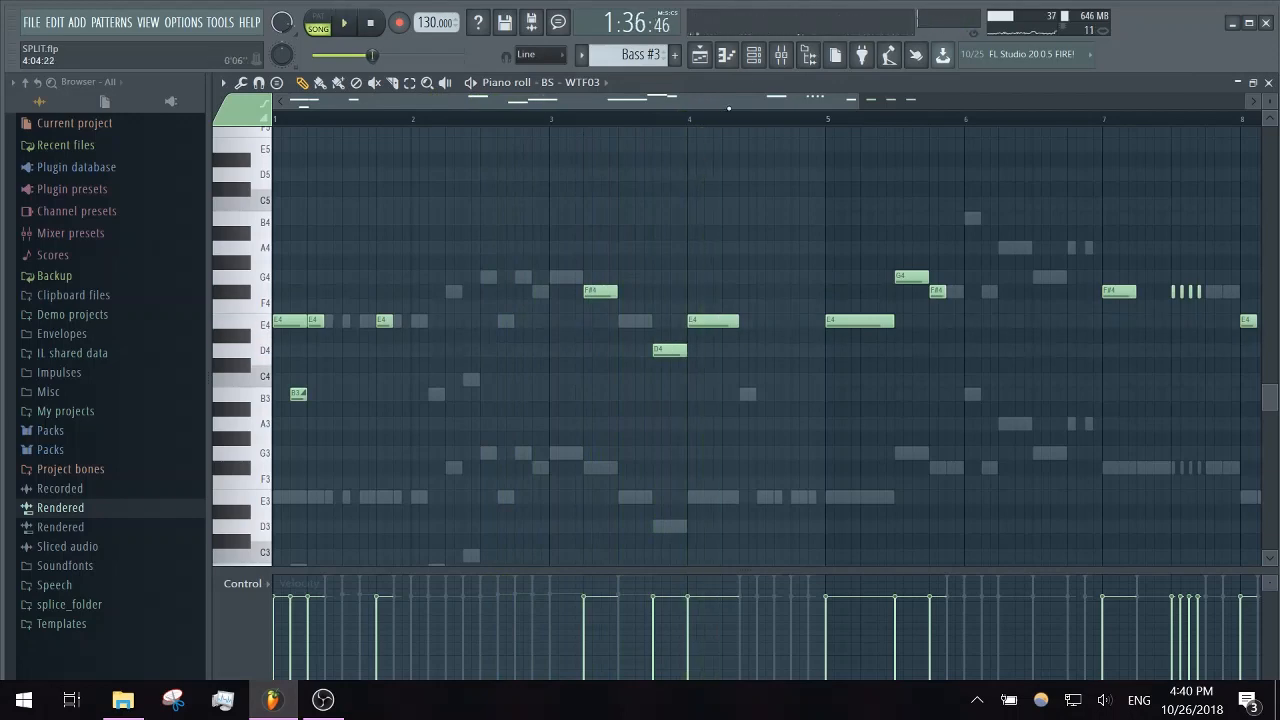
- Play the Bass #3 pattern on its own in pattern mode, and return to the playlist
left_click(763, 64)
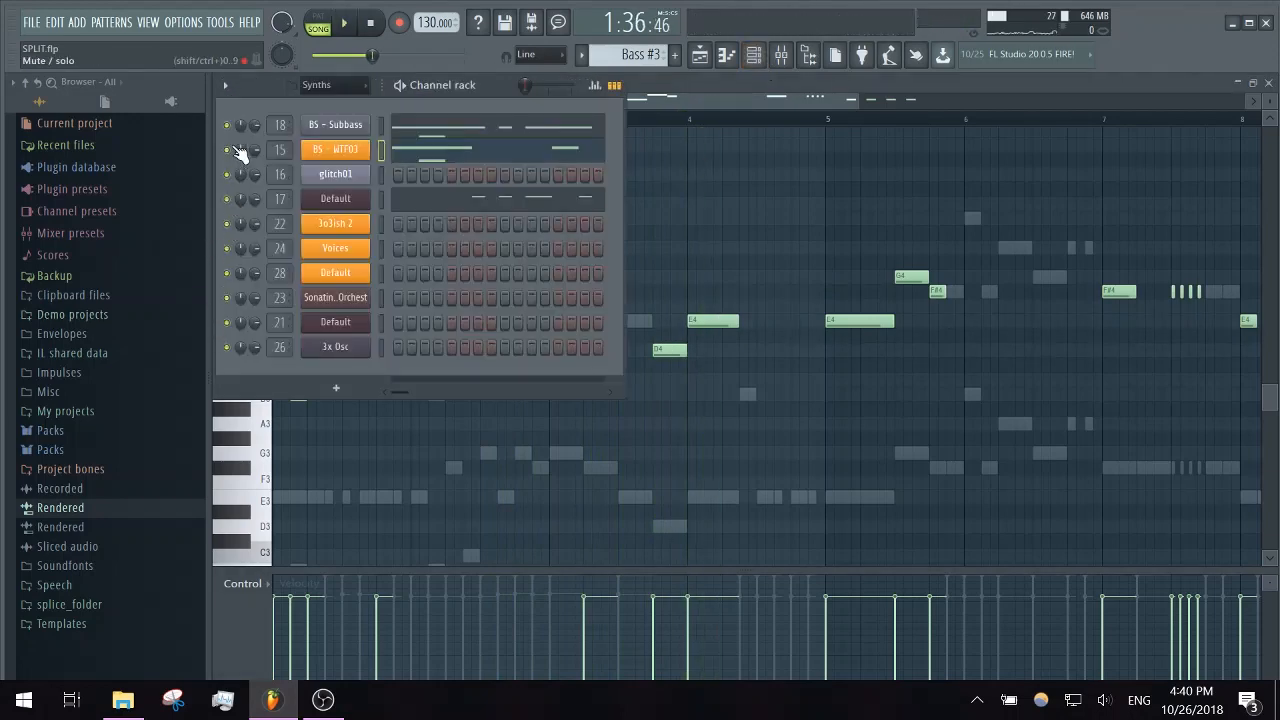
left_click(402, 148)
left_click(471, 84)
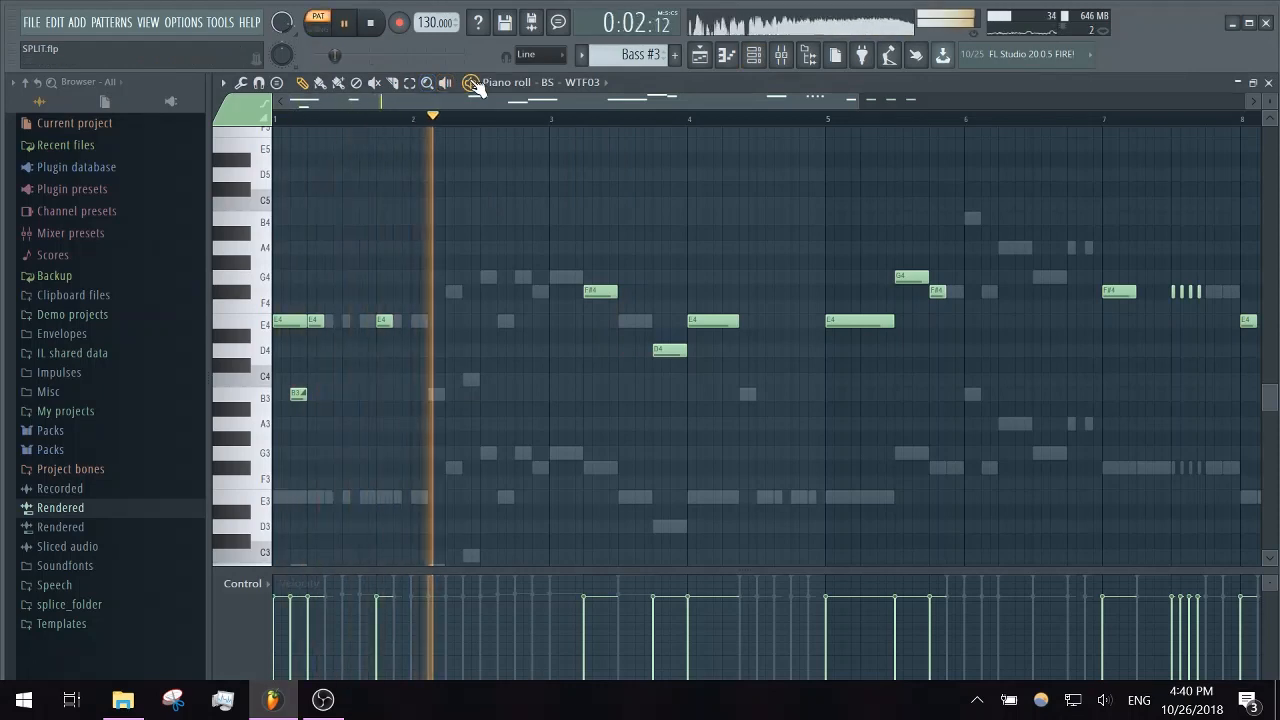
left_click(754, 56)
key("space")
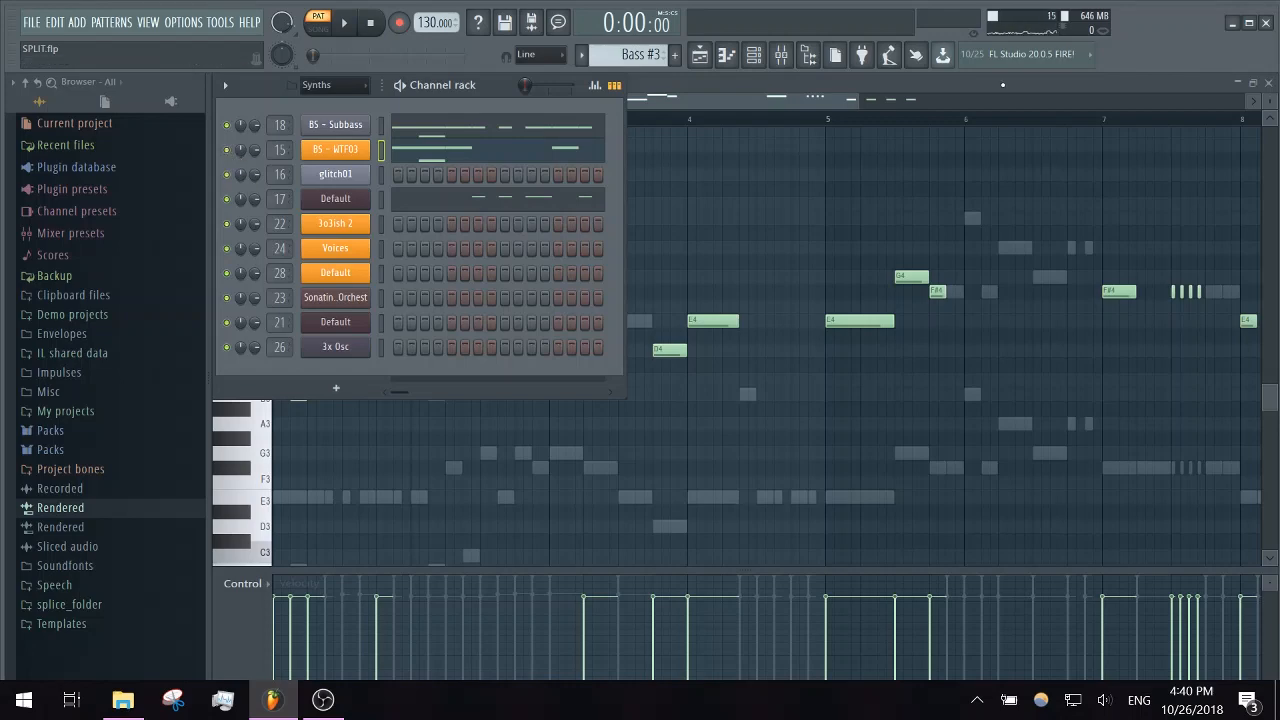
left_click(978, 79)
left_click(1268, 83)
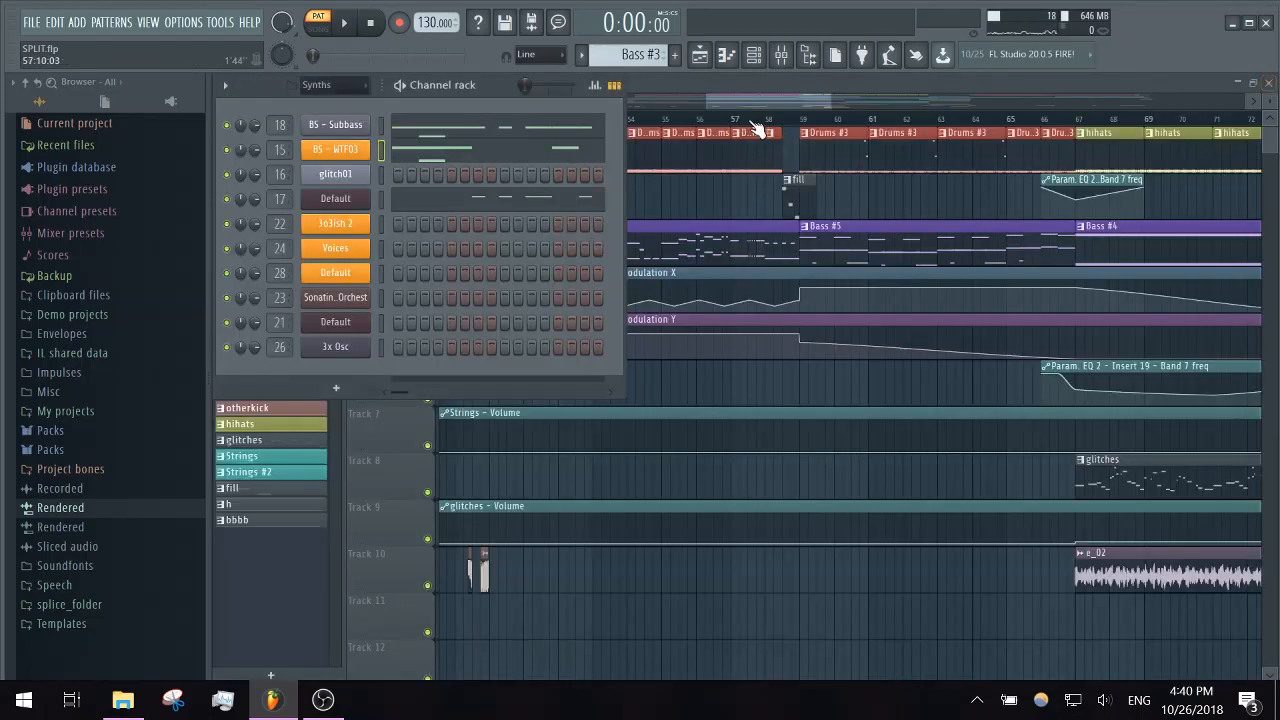
- Open the fill pattern in the piano roll and play its Overhead Tom notes in pattern mode
left_click(750, 99)
scroll(693, 440, "down", 5)
scroll(693, 440, "up", 5)
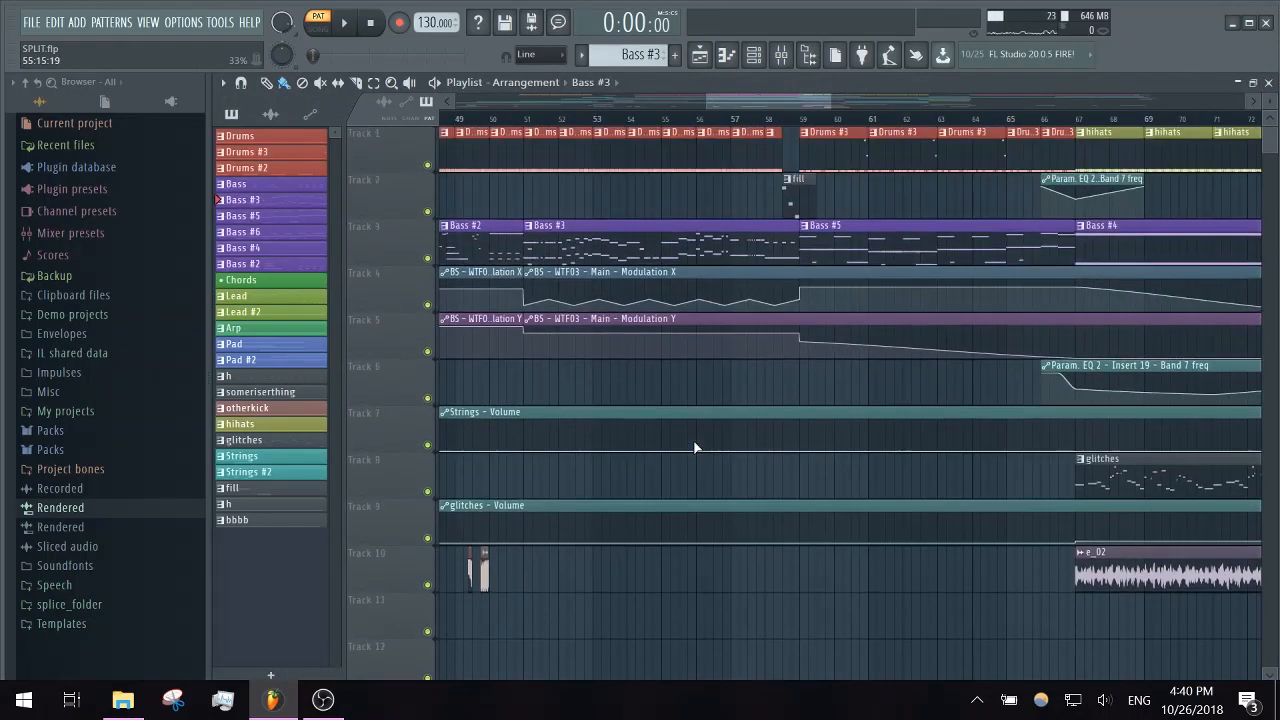
double_click(790, 200)
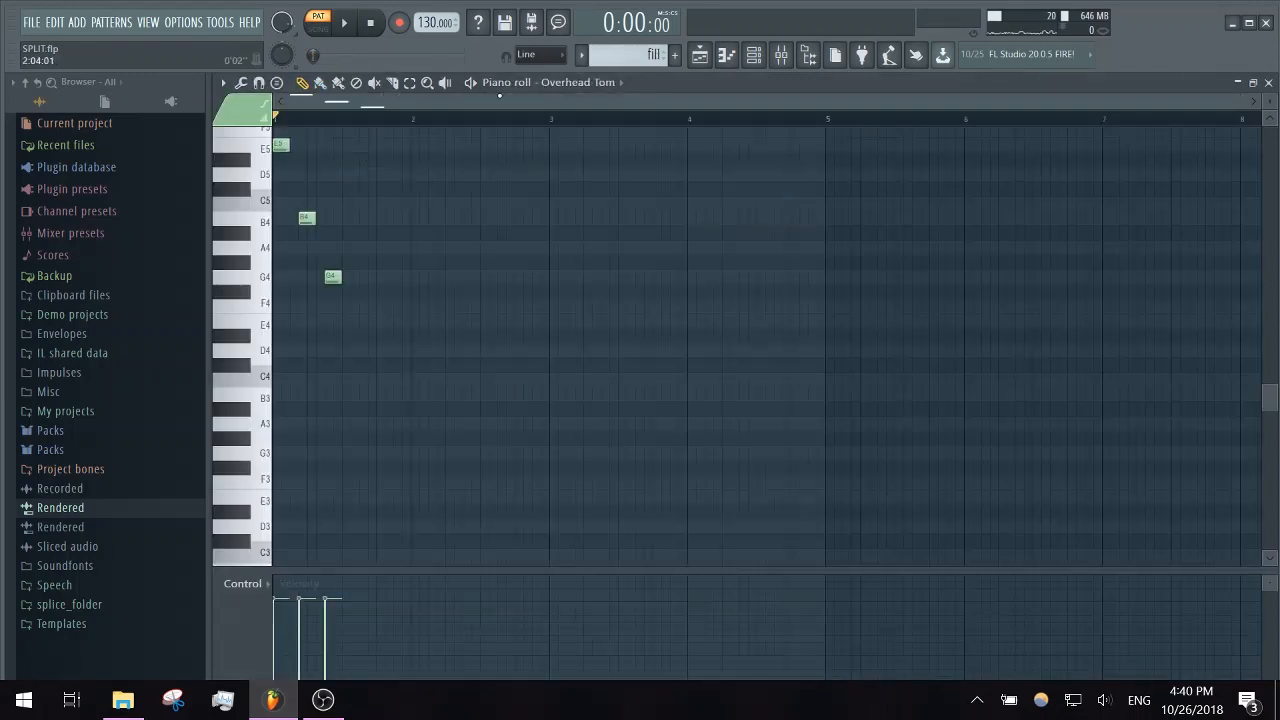
left_click(472, 84)
left_click(472, 84)
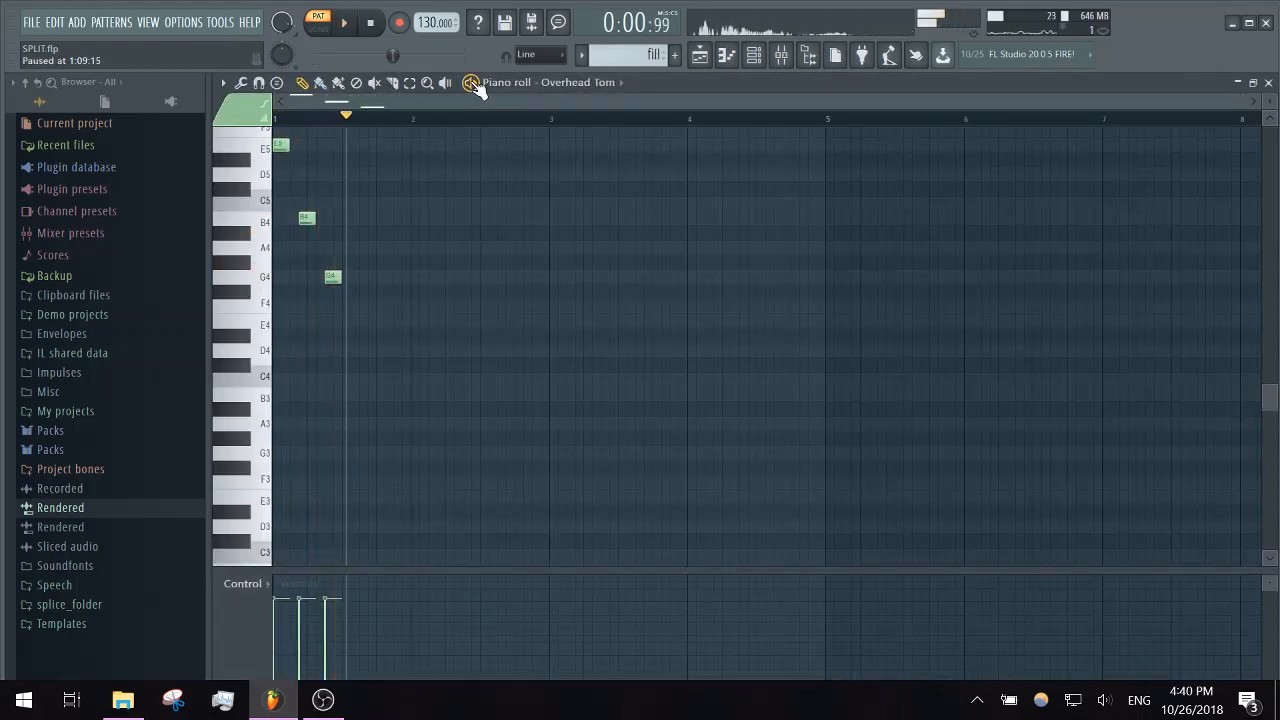
left_click(1269, 82)
- Open the Drums #3 pattern in the piano roll on the Lev_Kick_E_012 channel and play it on its own
scroll(876, 322, "down", 8)
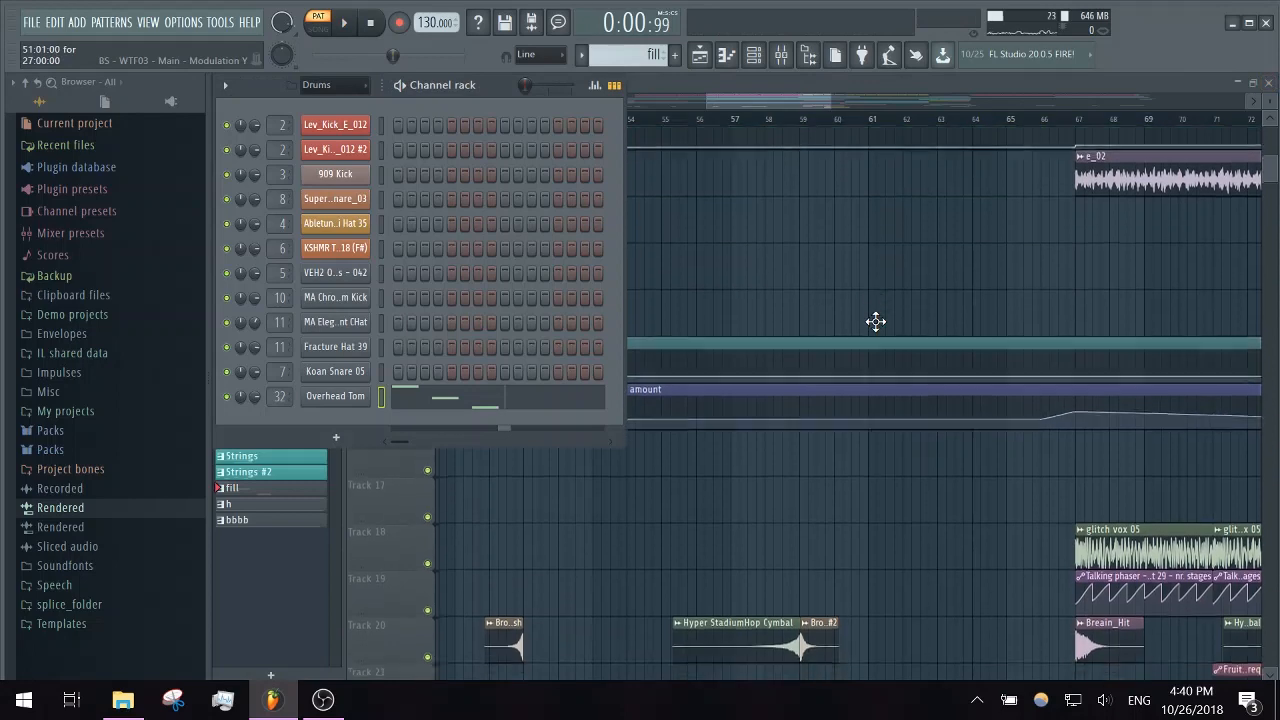
scroll(876, 322, "up", 8)
left_click_drag(793, 103, 826, 104)
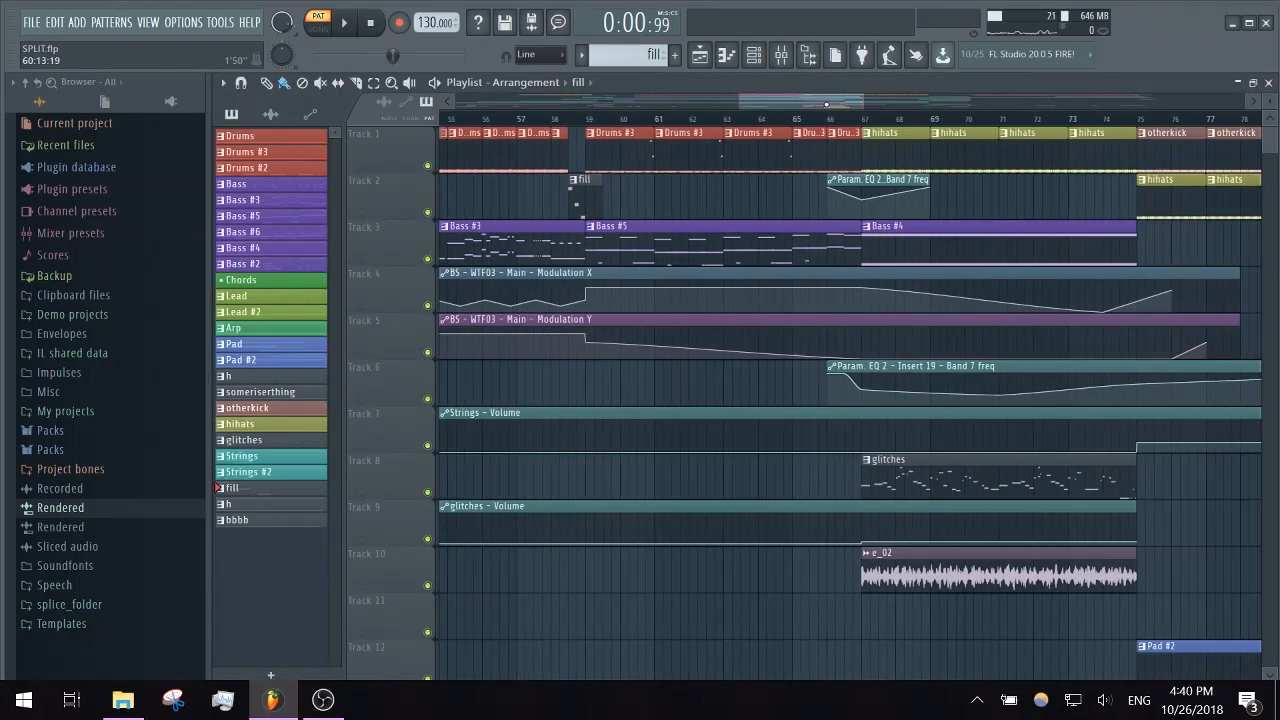
double_click(607, 154)
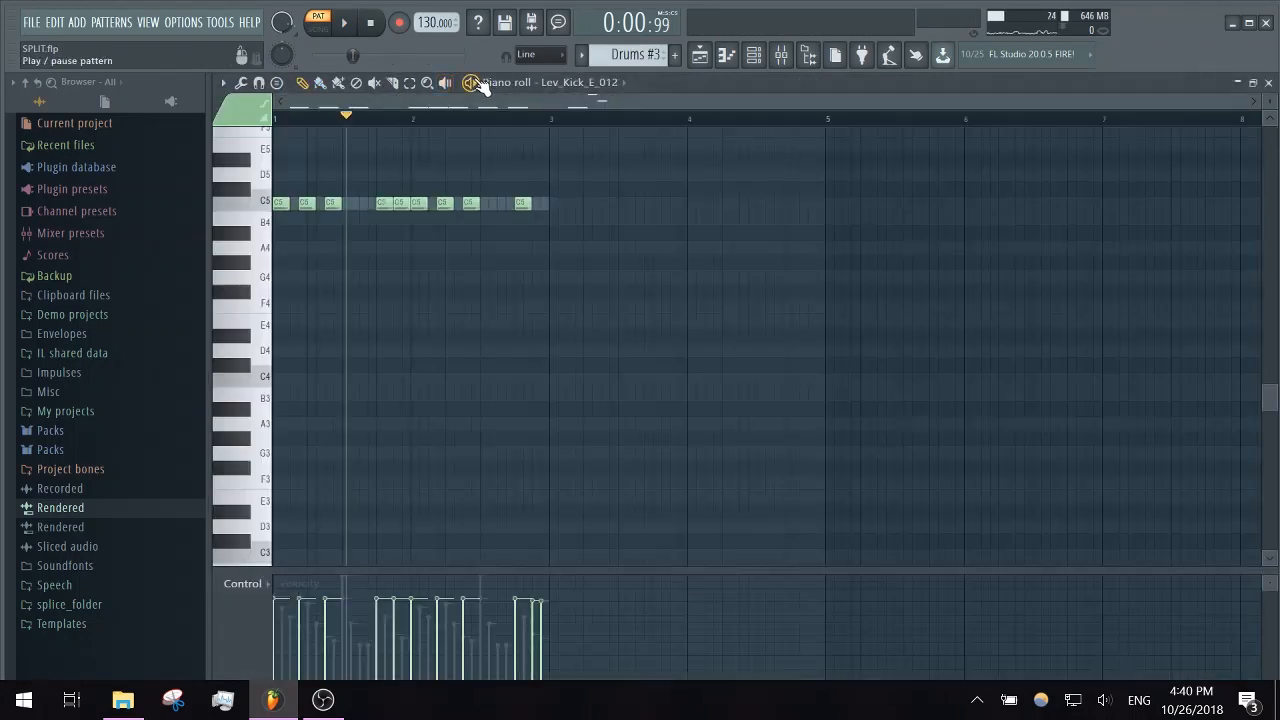
key("space")
scroll(670, 183, "up", 2)
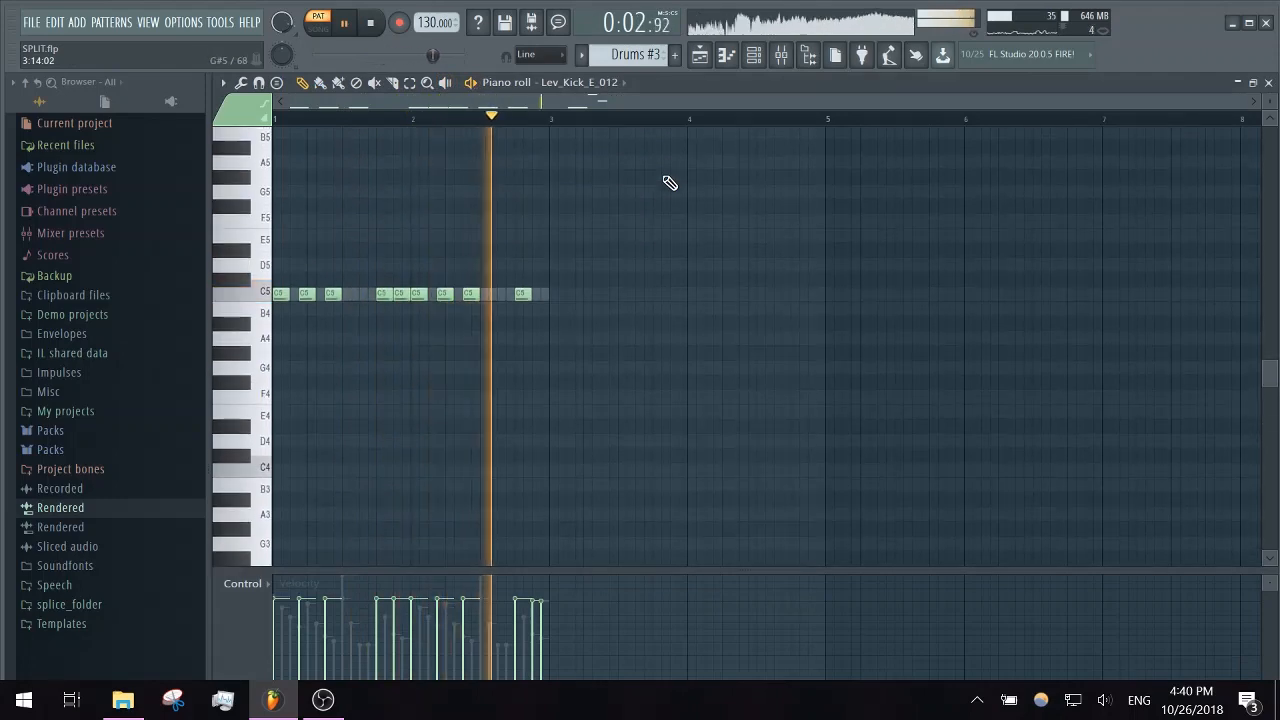
key("space")
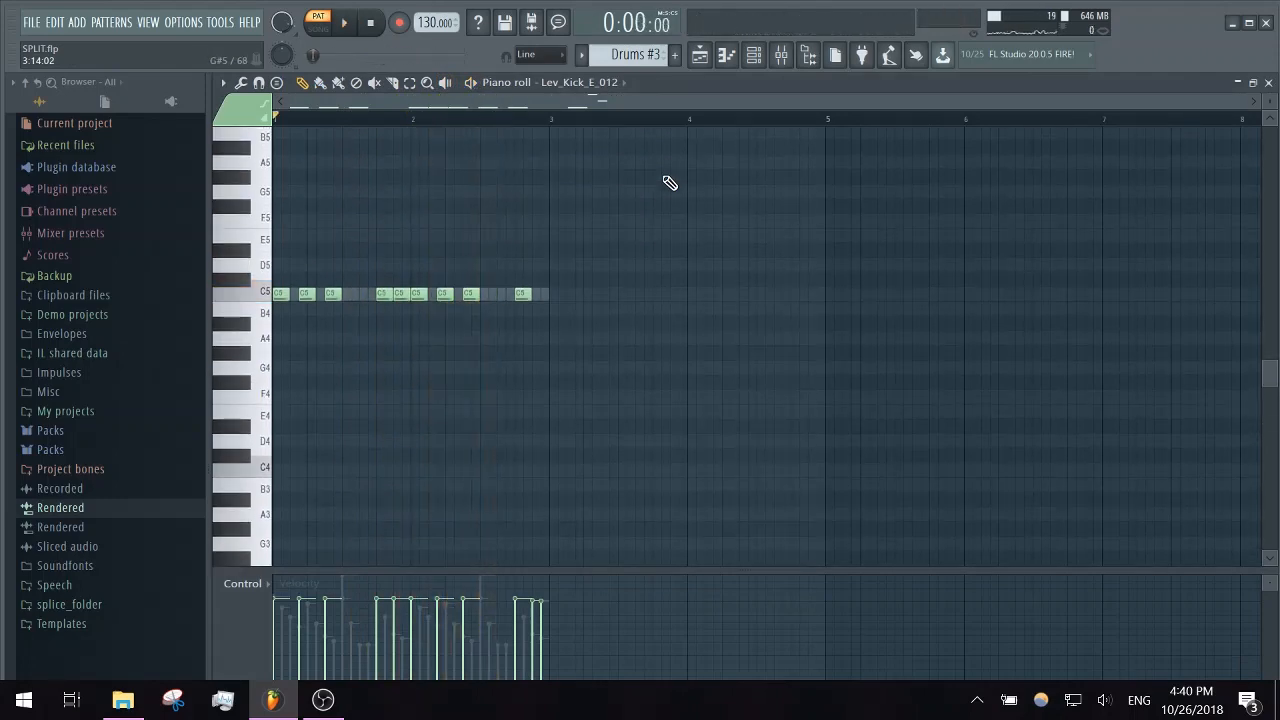
- Inspect the sample settings of the Koan Snare 05 channel used in Drums #3, and return to the playlist
left_click(754, 55)
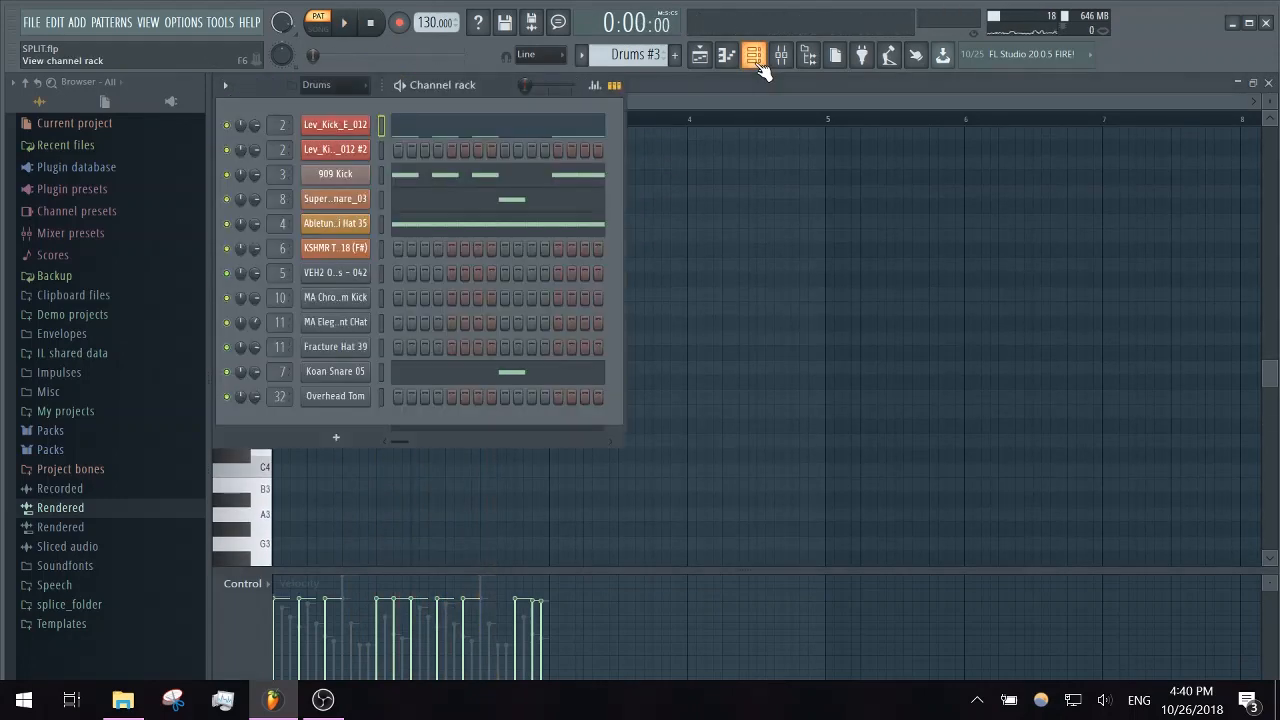
left_click(364, 377)
left_click(42, 104)
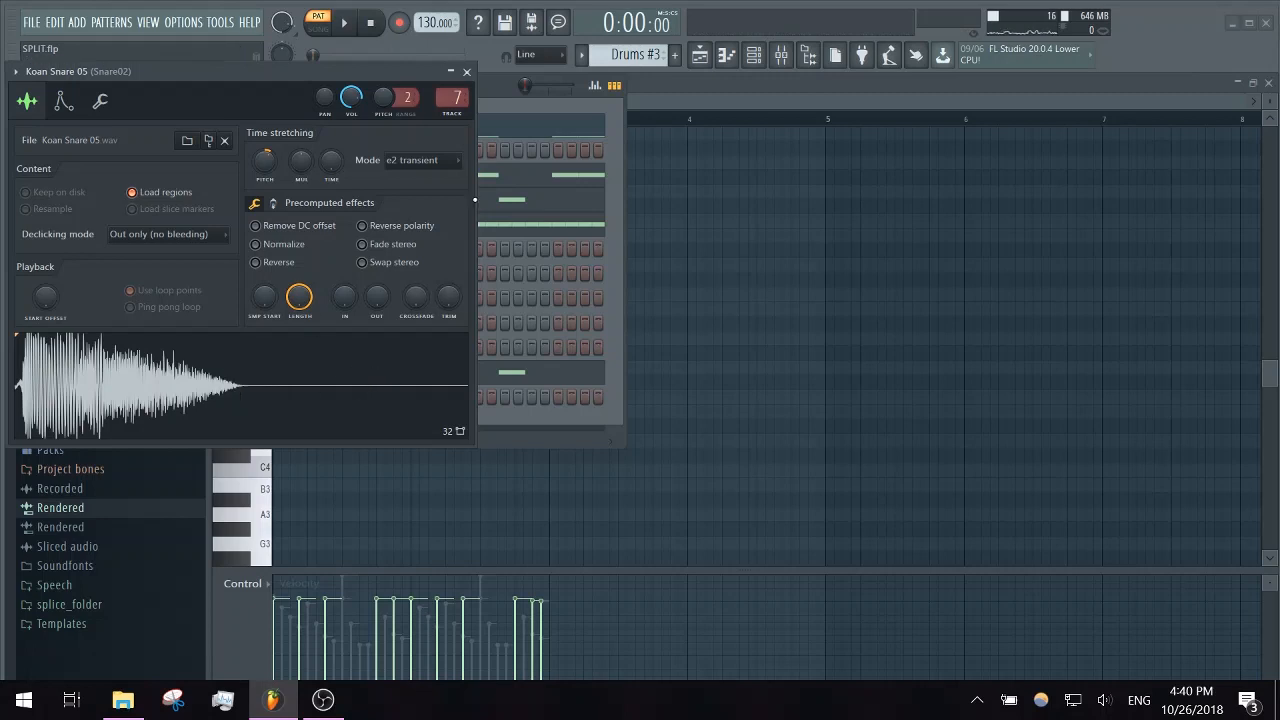
left_click(467, 72)
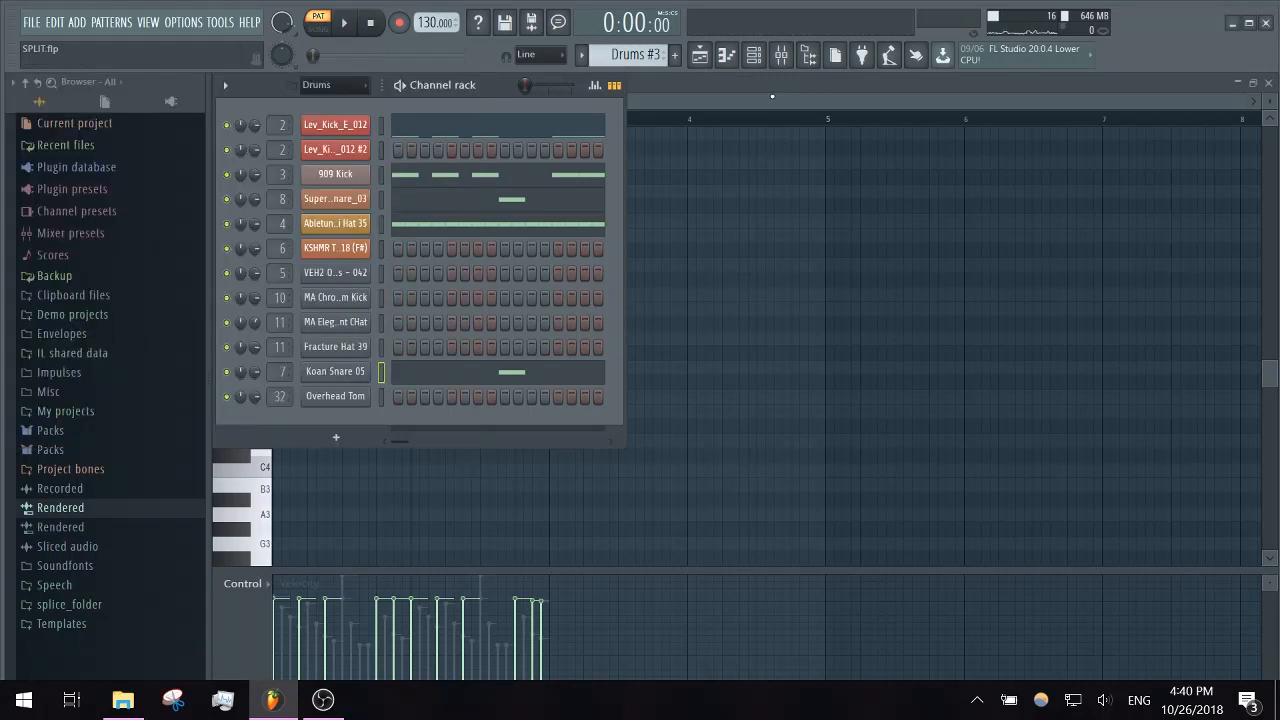
left_click(772, 96)
left_click(1268, 83)
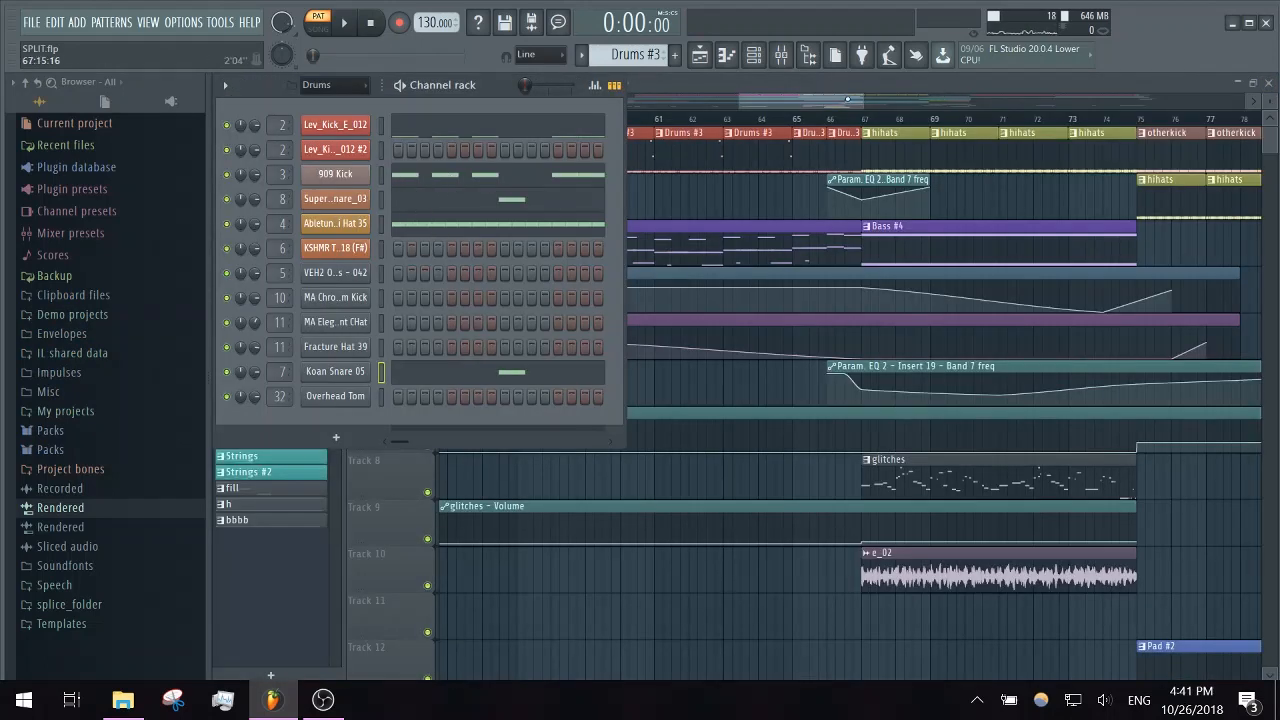
- Open the Bass #5 pattern in the piano roll and review the BS - Subbass notes
left_click(661, 226)
double_click(641, 234)
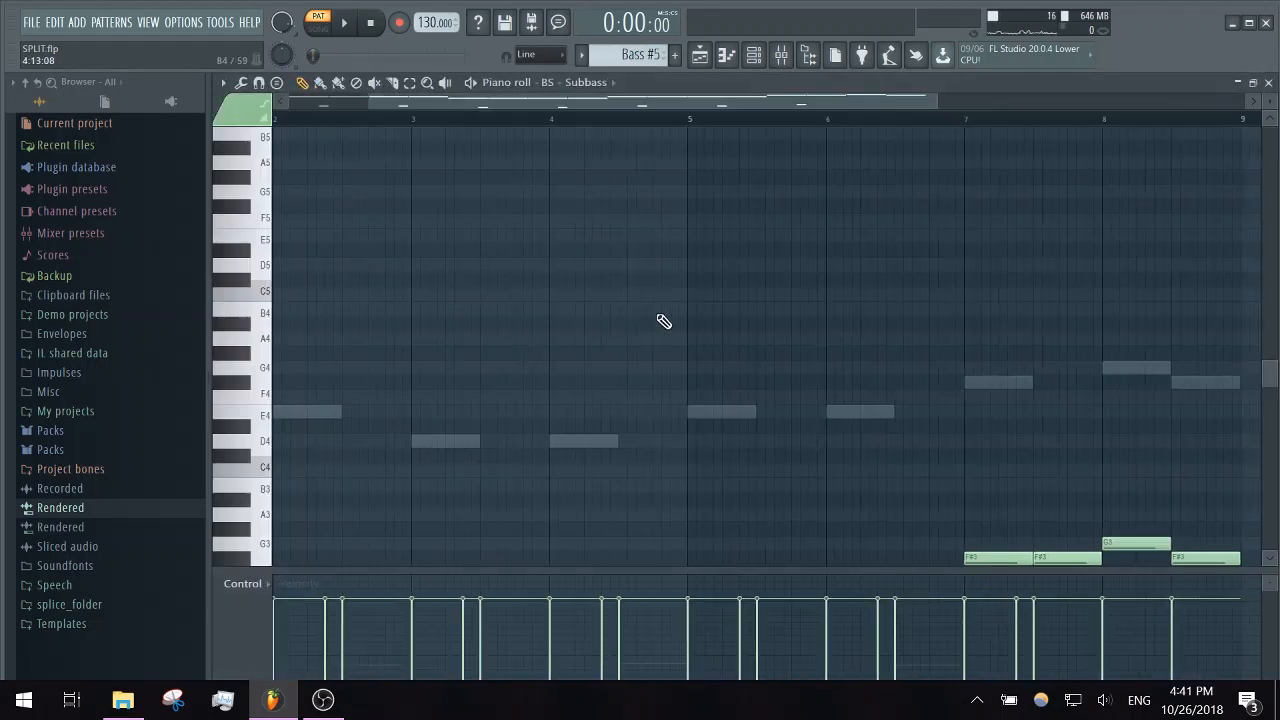
left_click(601, 84)
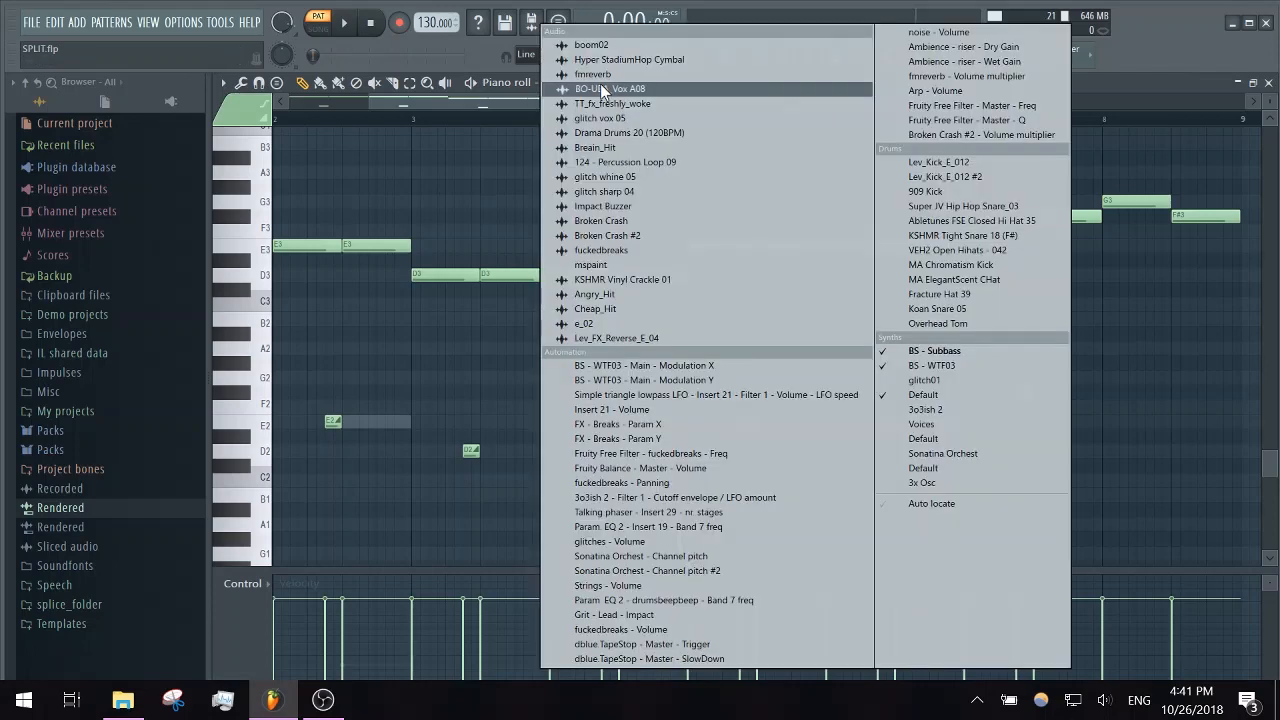
left_click(940, 352)
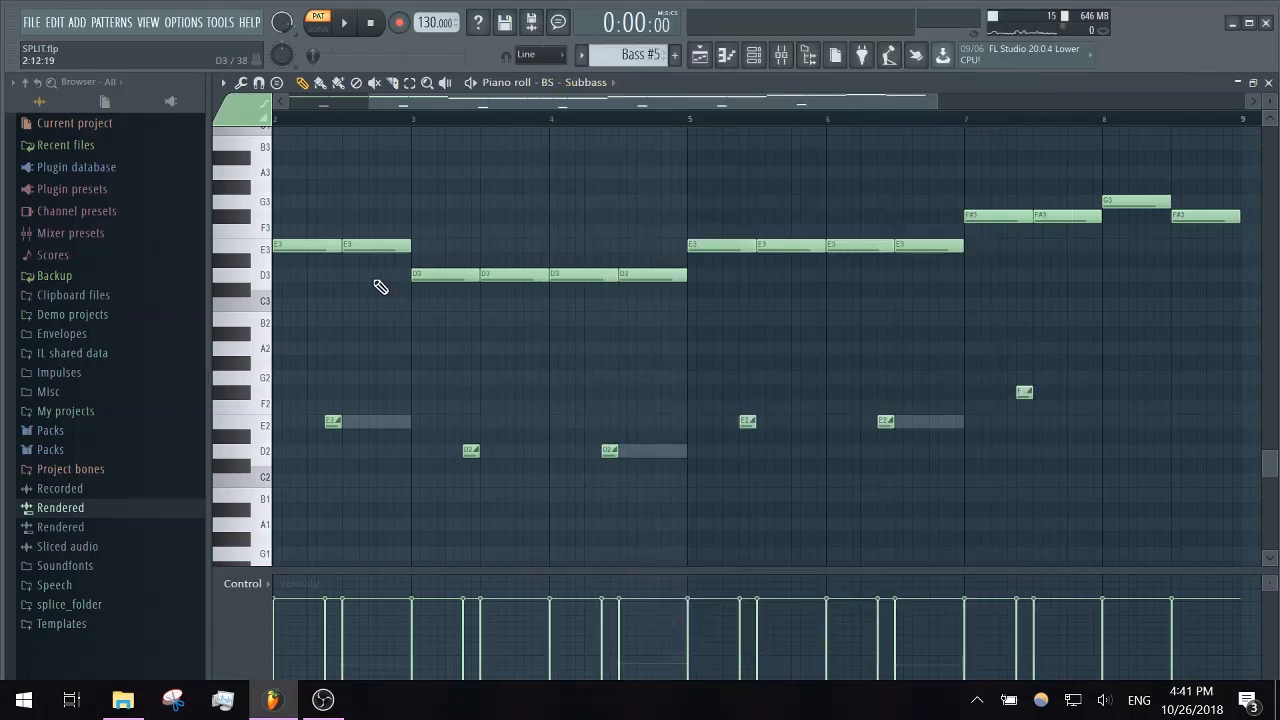
scroll(380, 287, "up", 4)
- Review the Bass #5 notes of the BS - WTF03 channel and of the Default bass channel in the piano roll
left_click(597, 84)
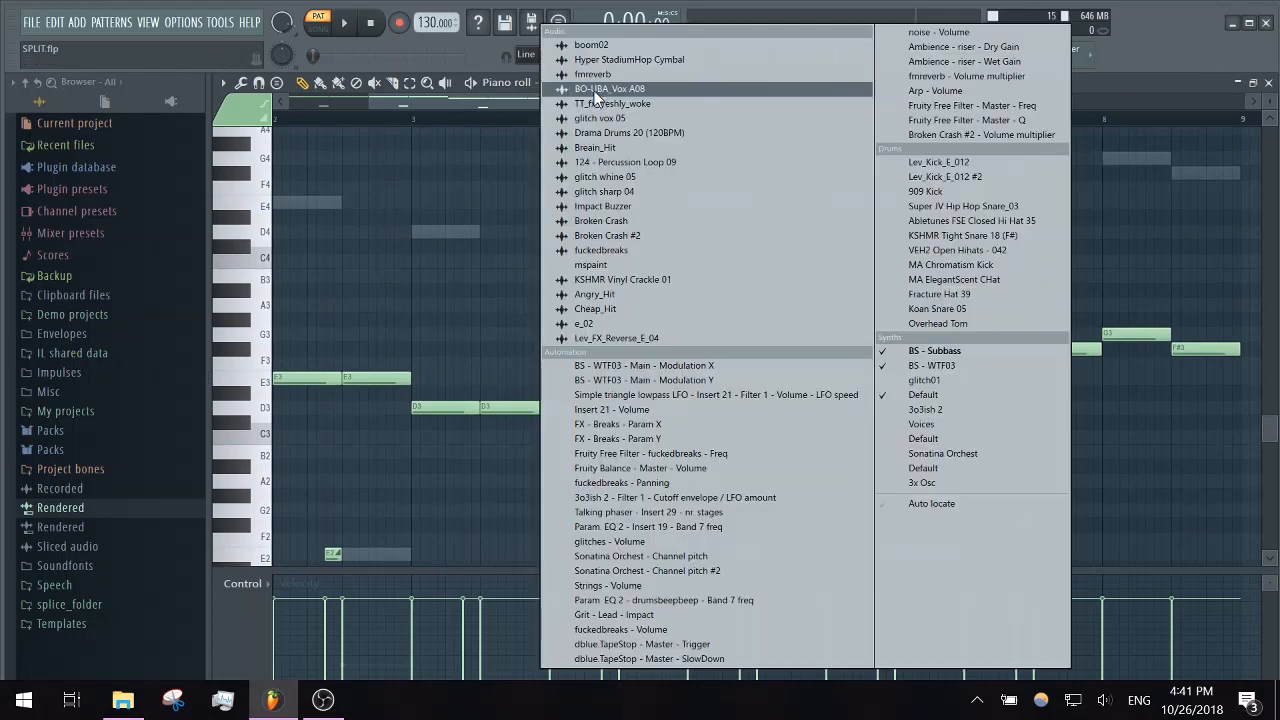
left_click(933, 365)
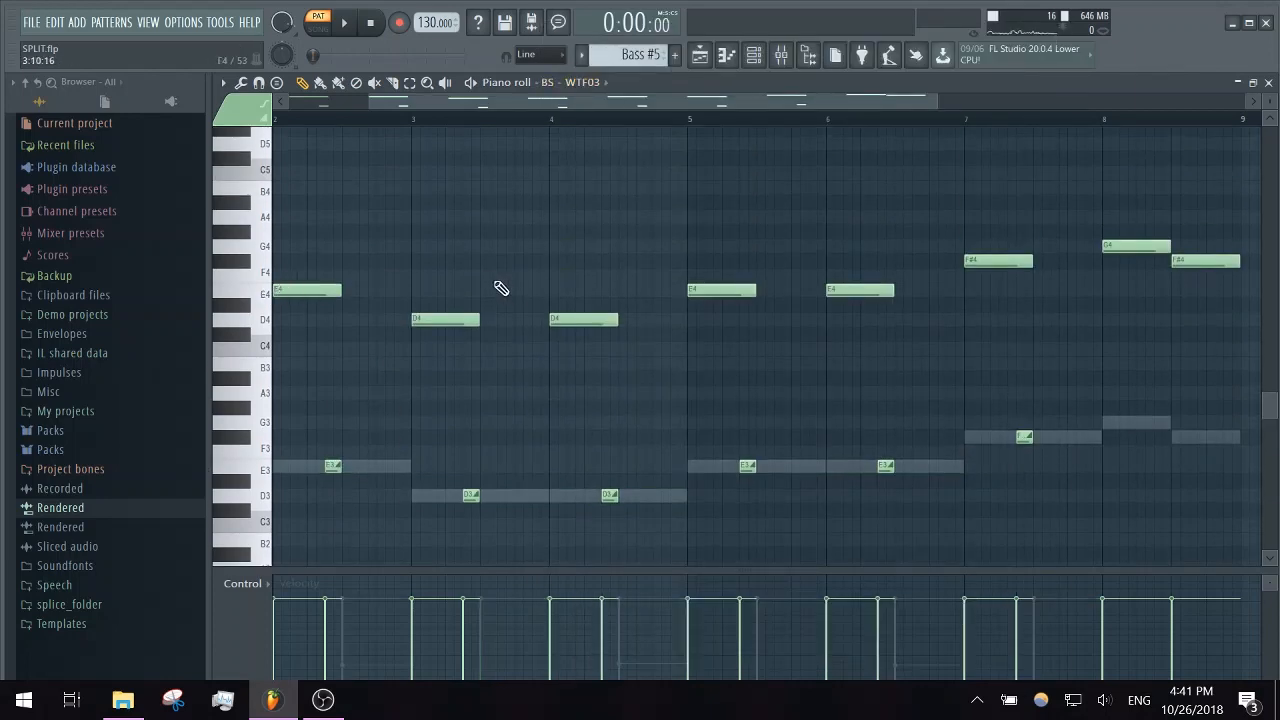
left_click(586, 82)
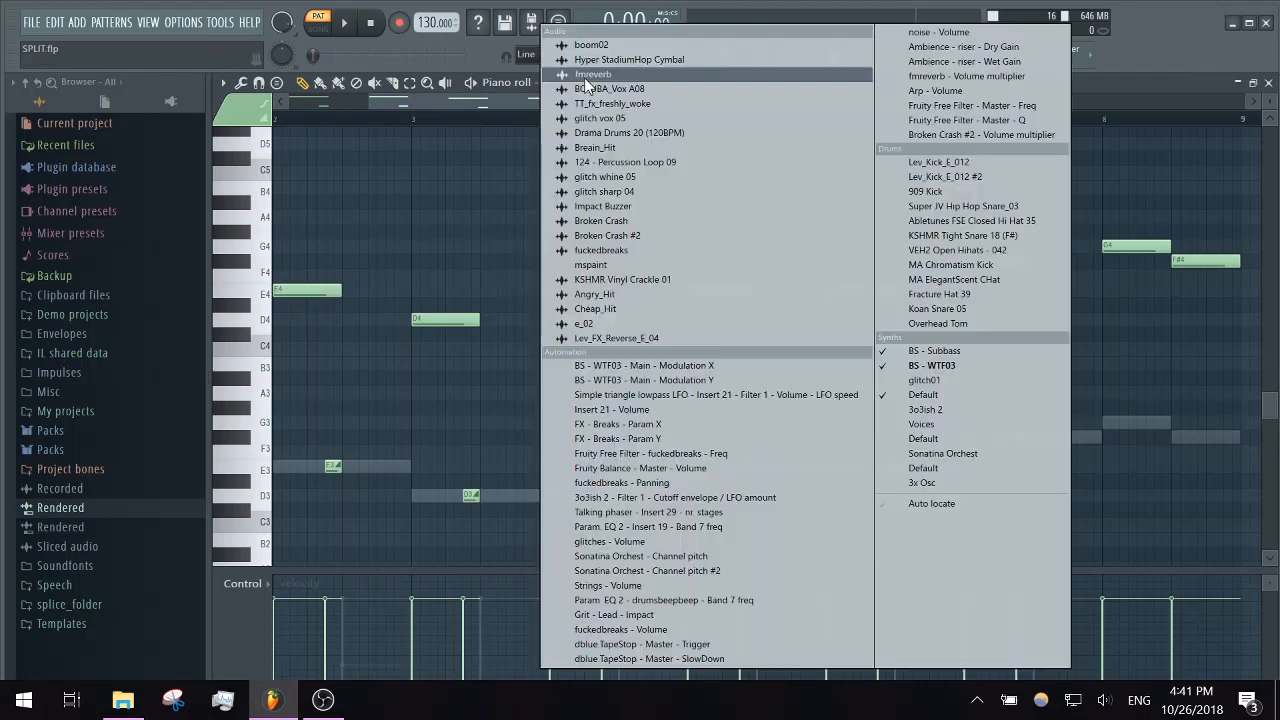
left_click(935, 395)
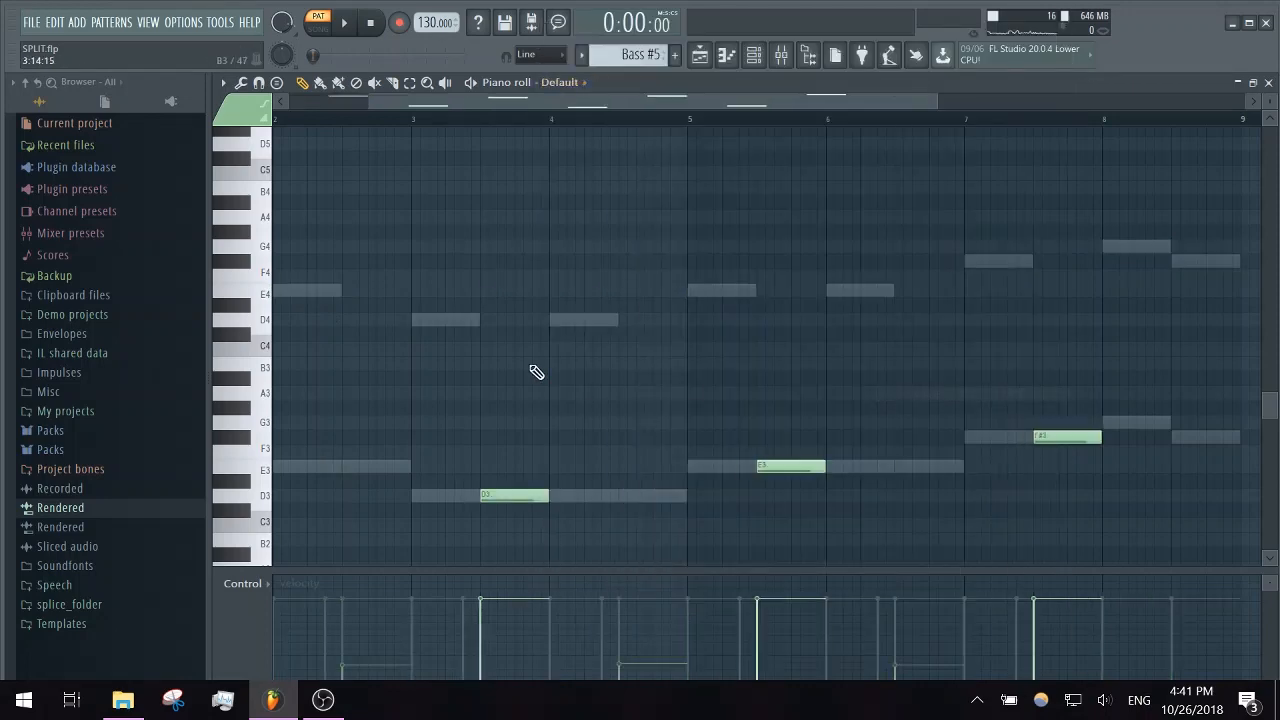
scroll(521, 288, "down", 4)
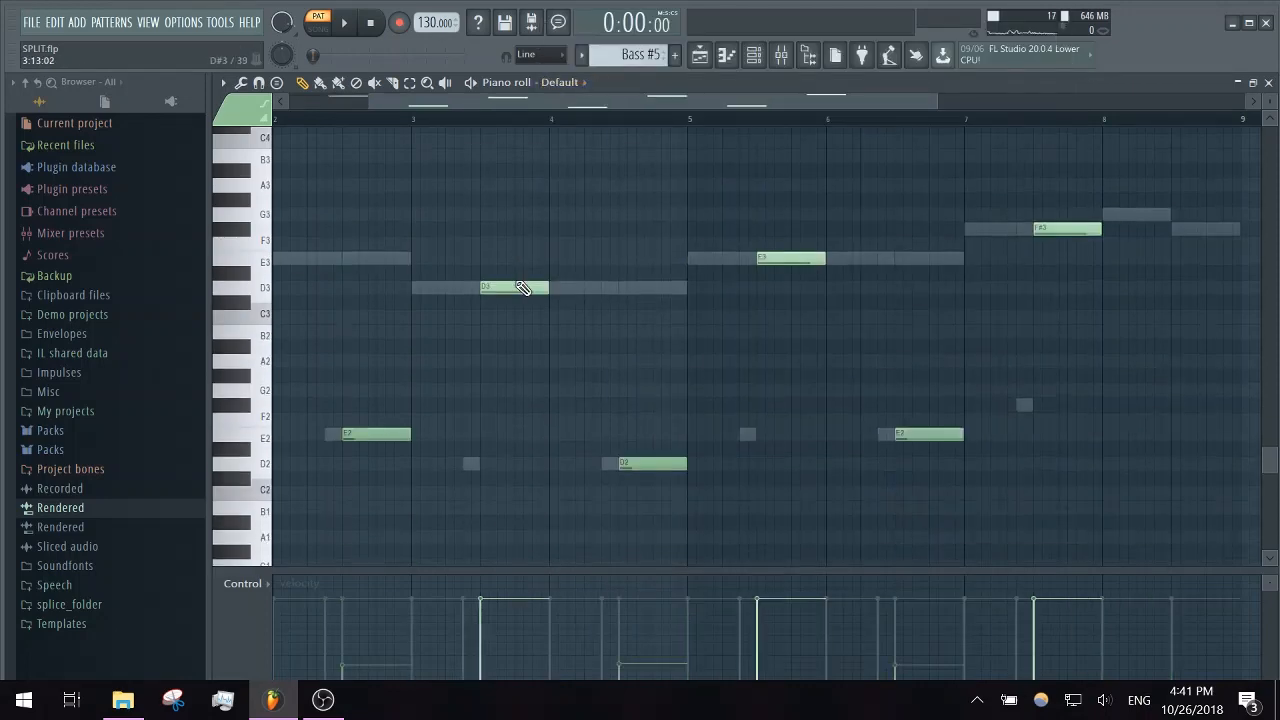
- Play the Bass #5 pattern on its own, and audition the E3 and E2 keys on the Default channel
left_click(471, 83)
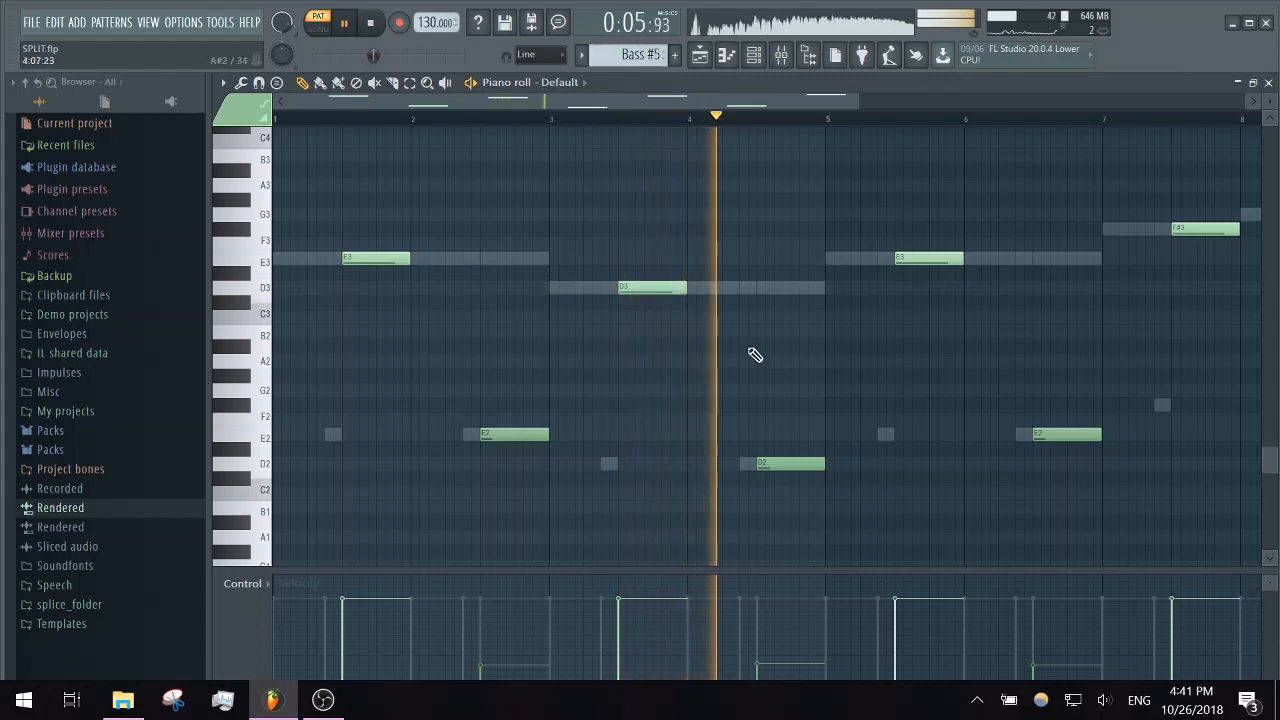
key("space")
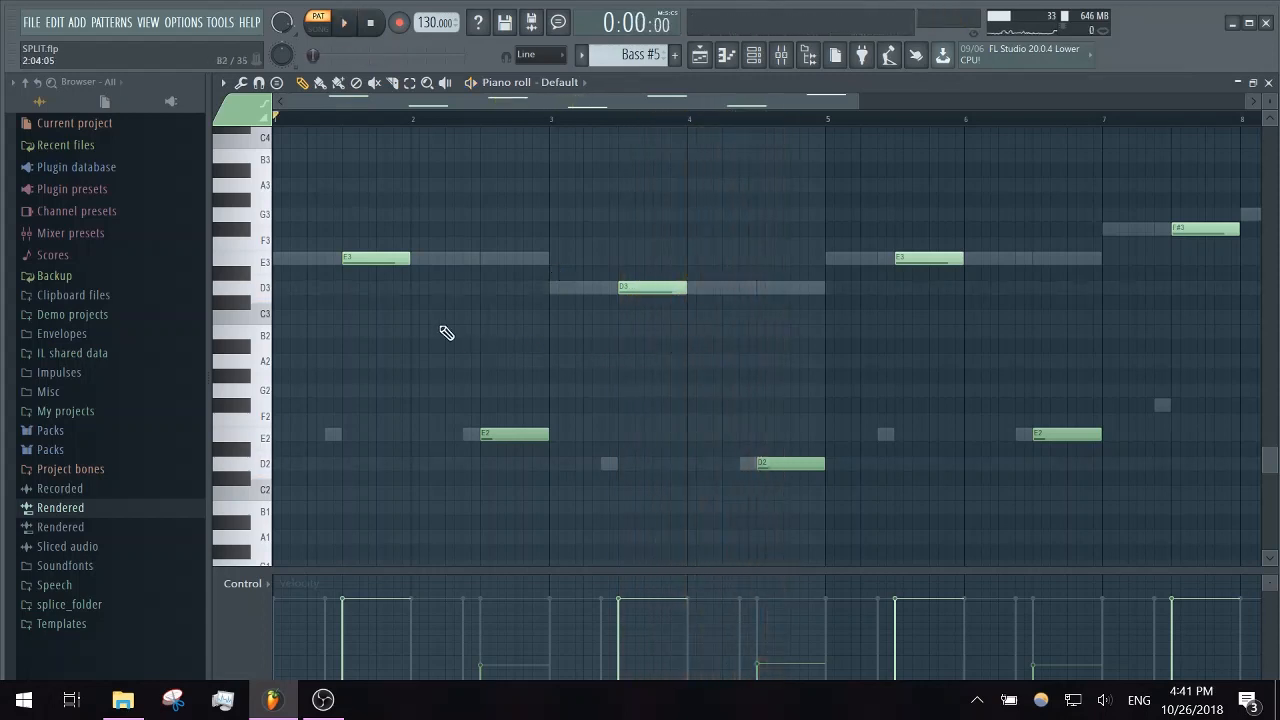
left_click(268, 262)
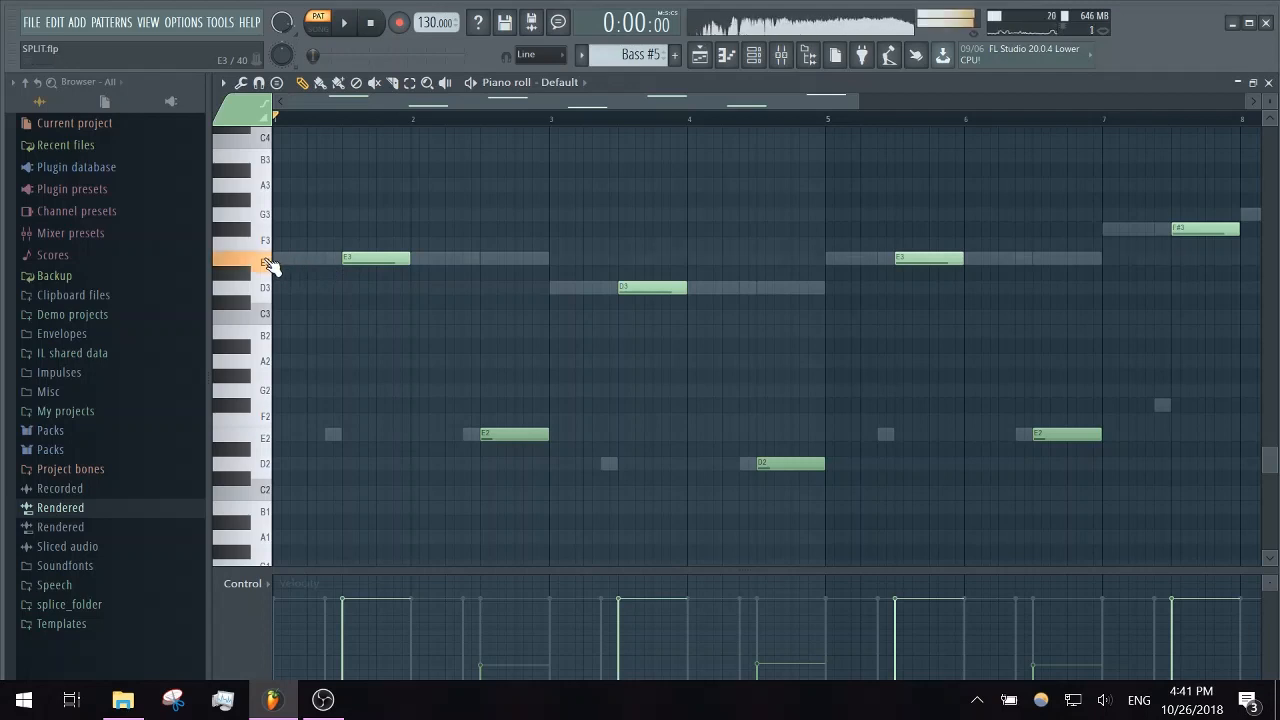
left_click(270, 445)
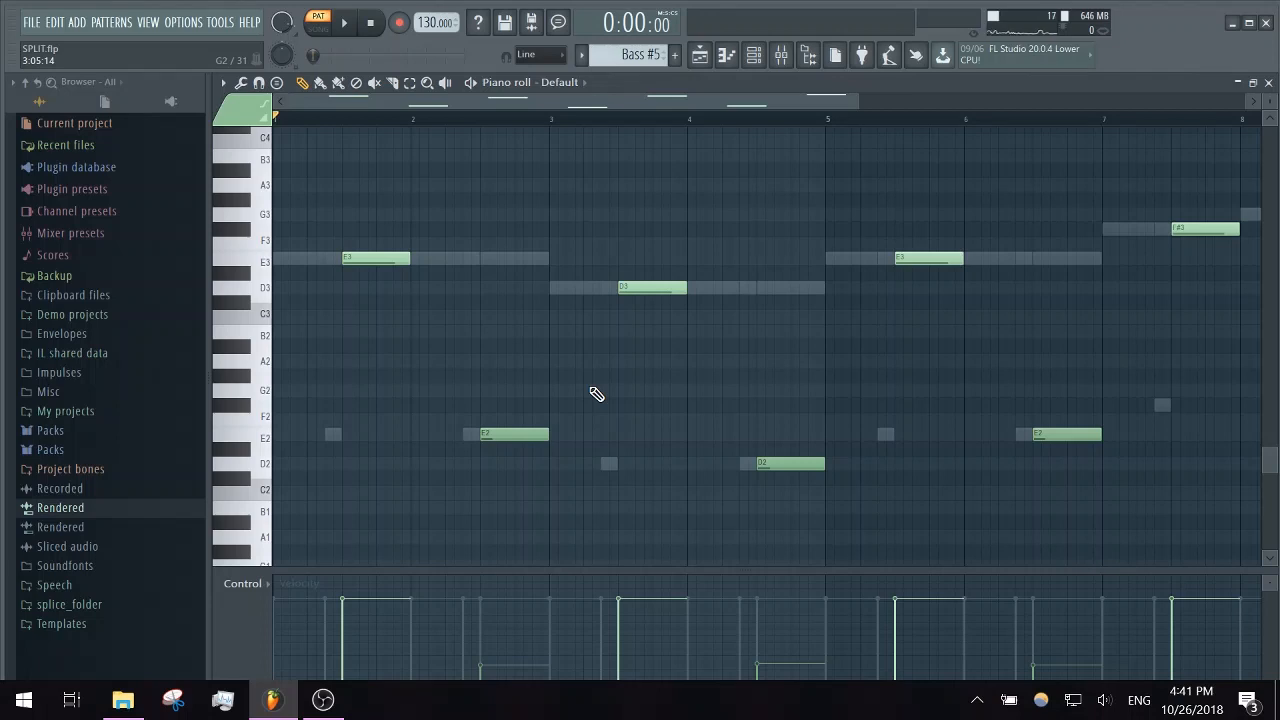
scroll(952, 234, "up", 3)
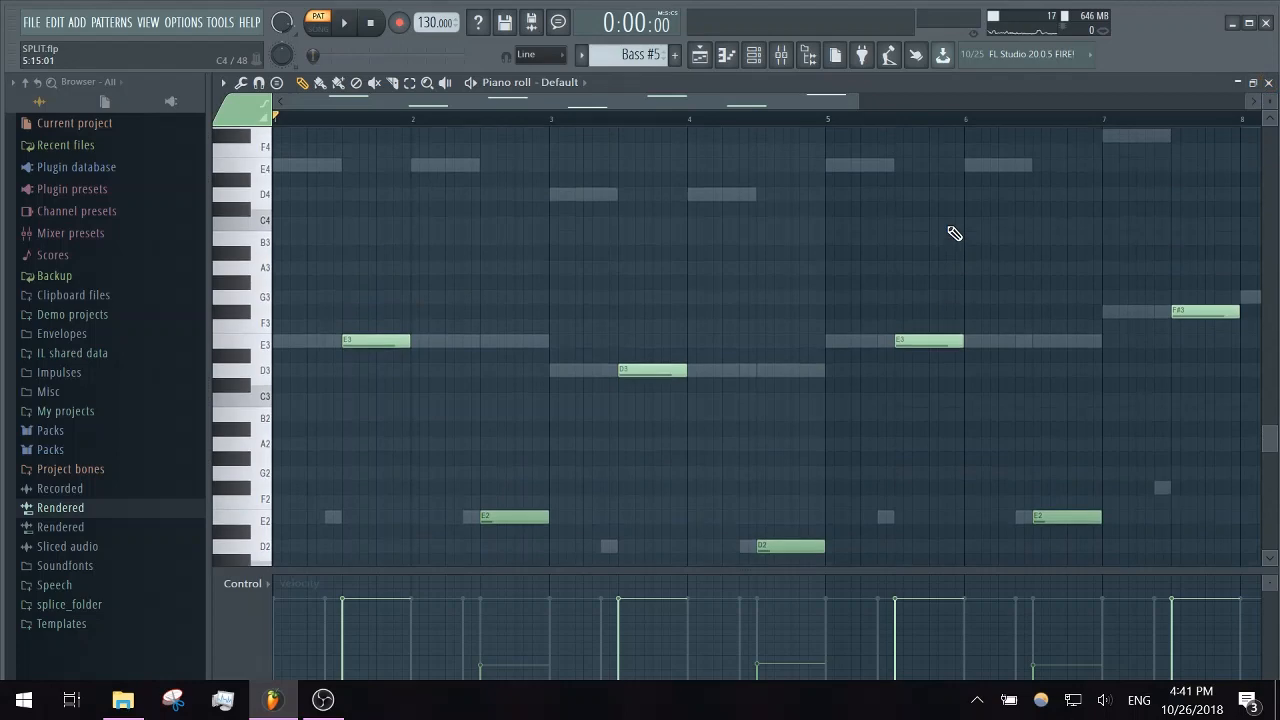
left_click(1268, 82)
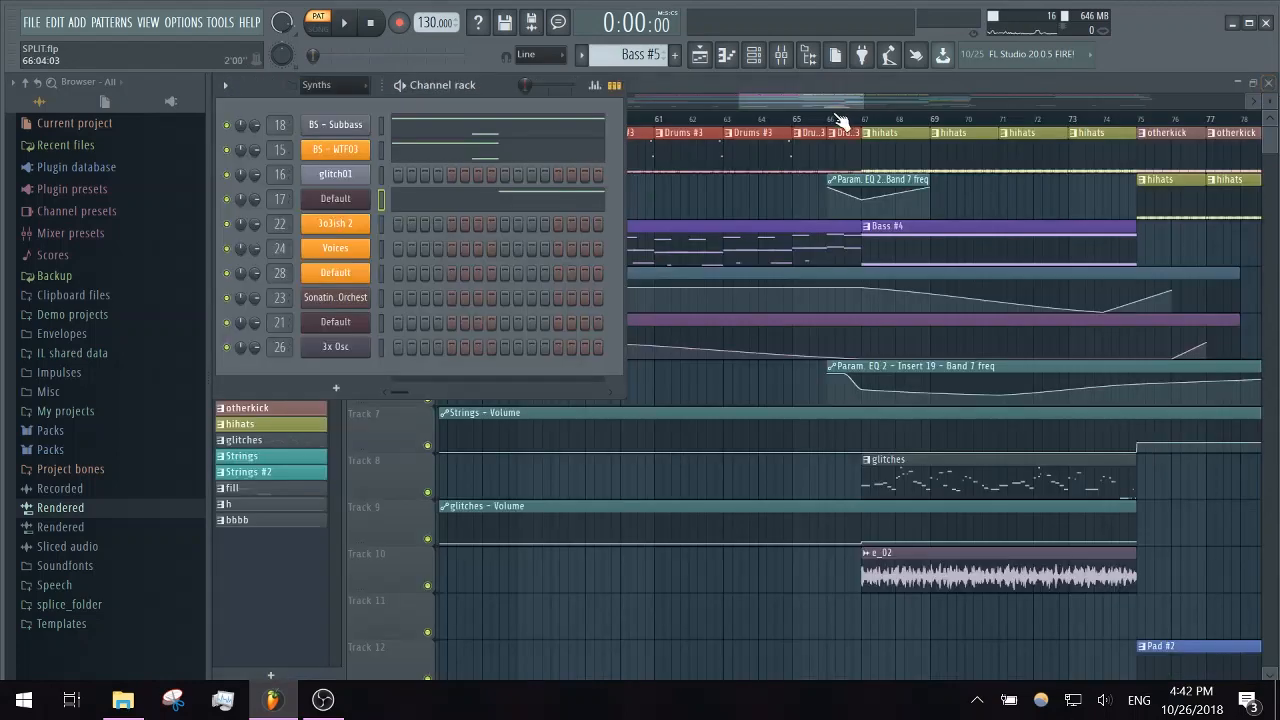
- Play the song from bar 67, where the Bass #4, glitches and e_02 clips start
left_click_drag(815, 103, 842, 103)
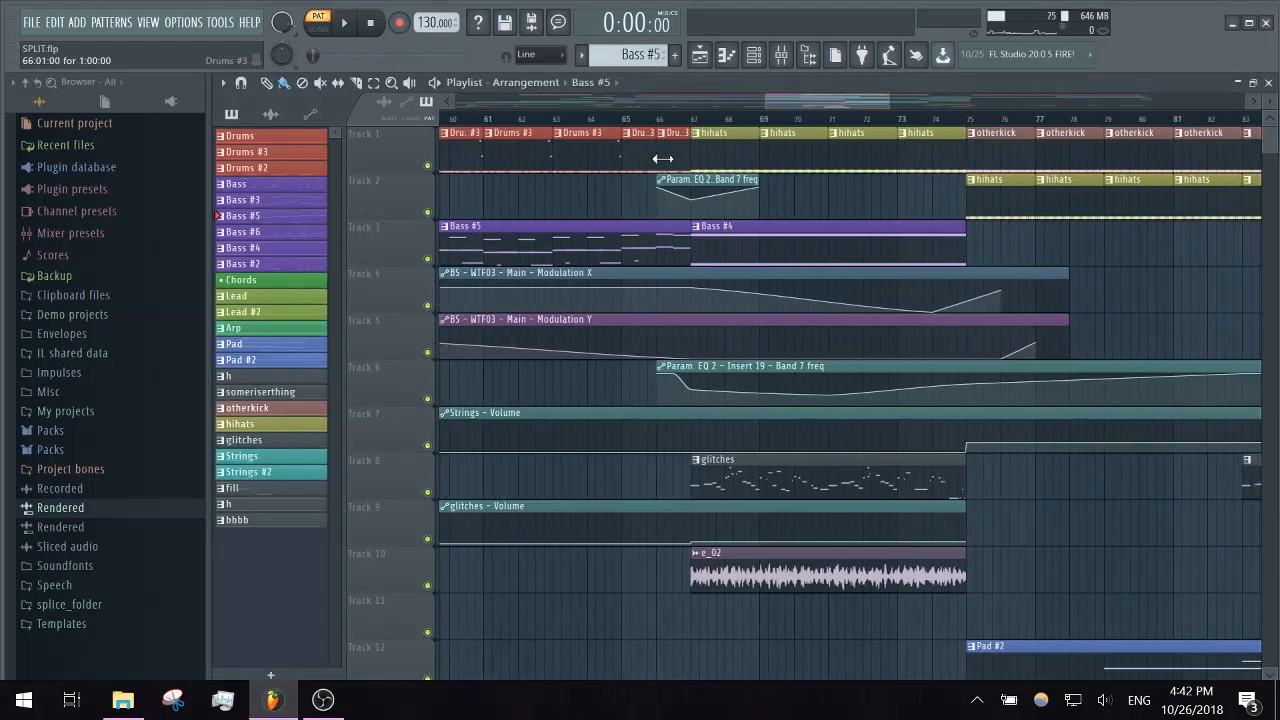
left_click(700, 119)
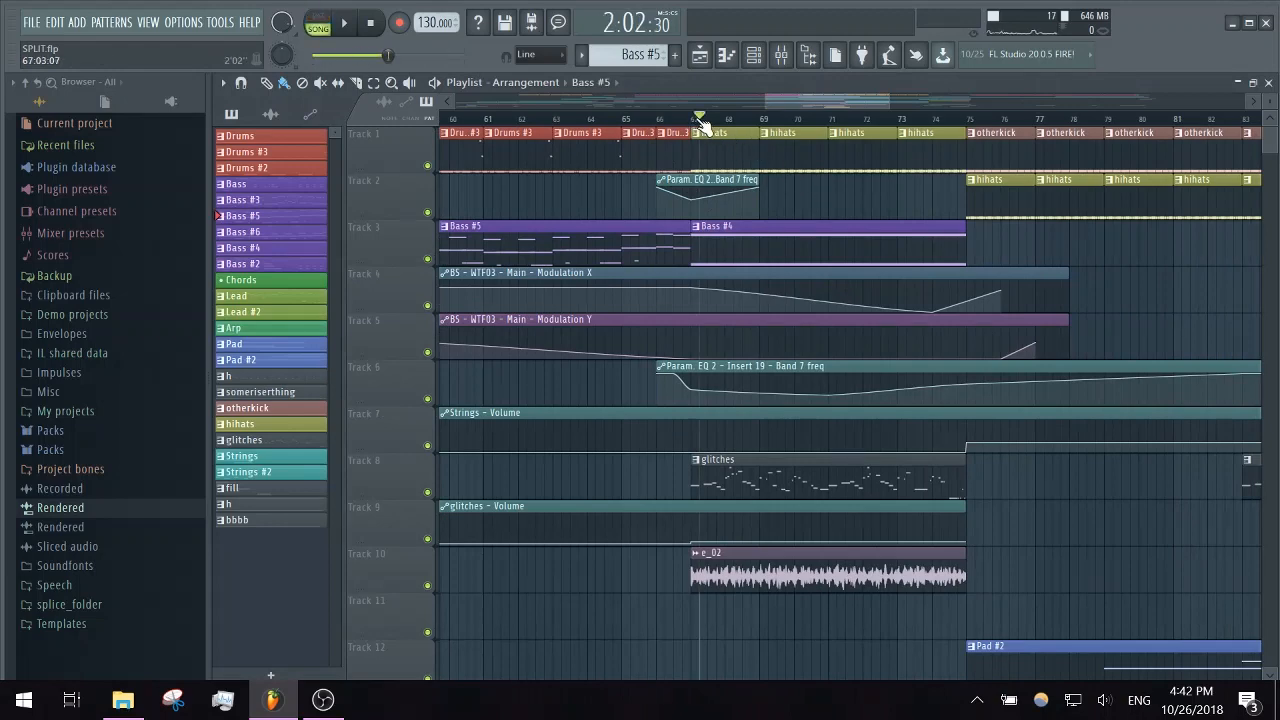
key("space")
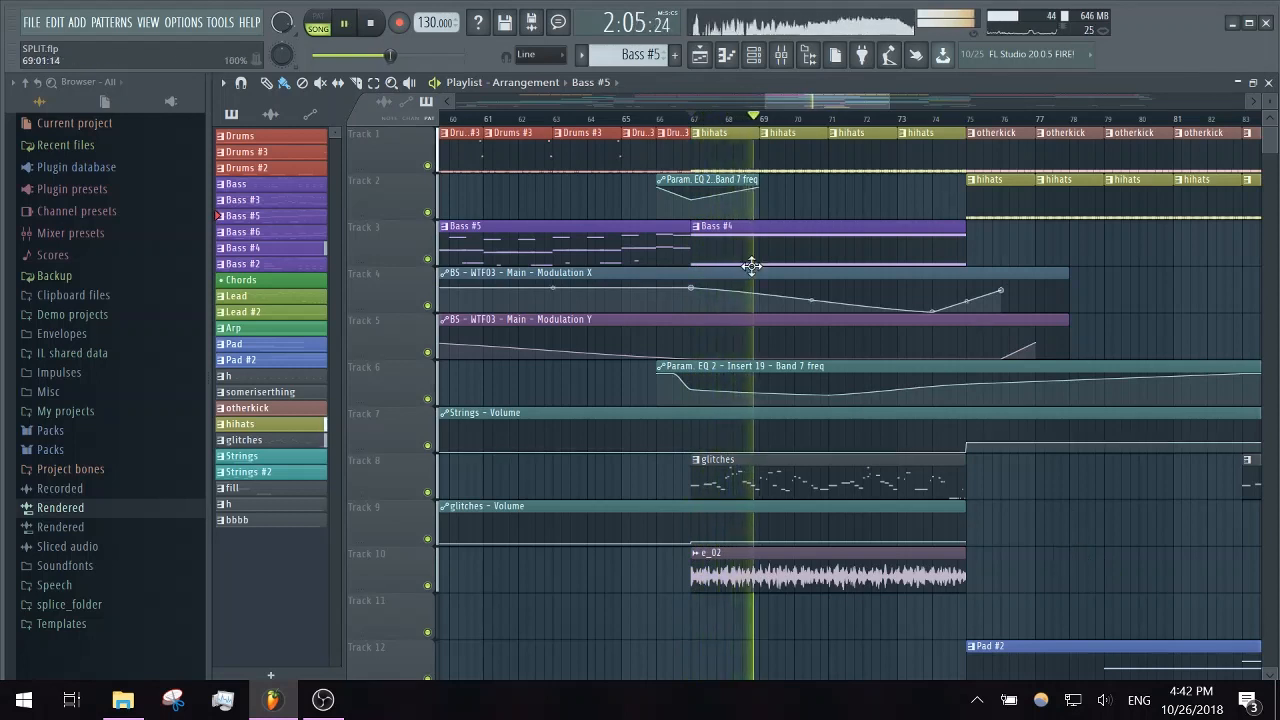
key("space")
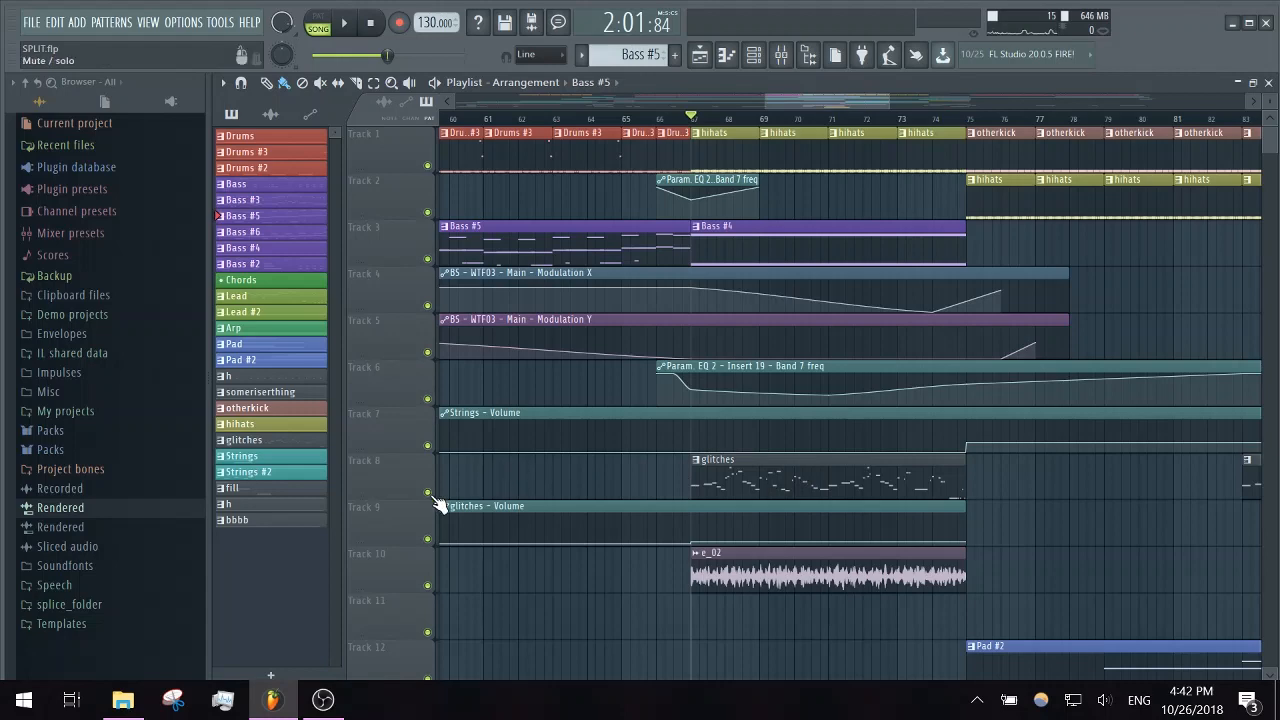
- Open the settings of the e_02 audio clip on Track 10 and preview its sample
double_click(760, 566)
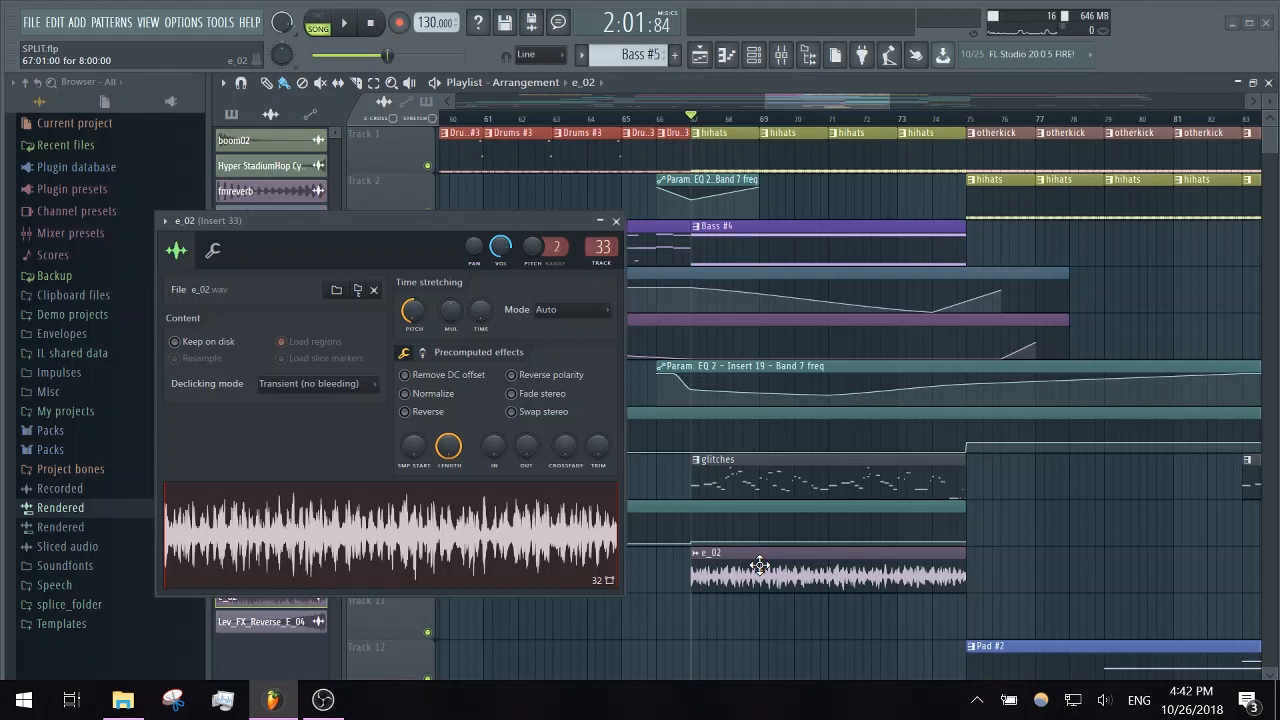
left_click(493, 515)
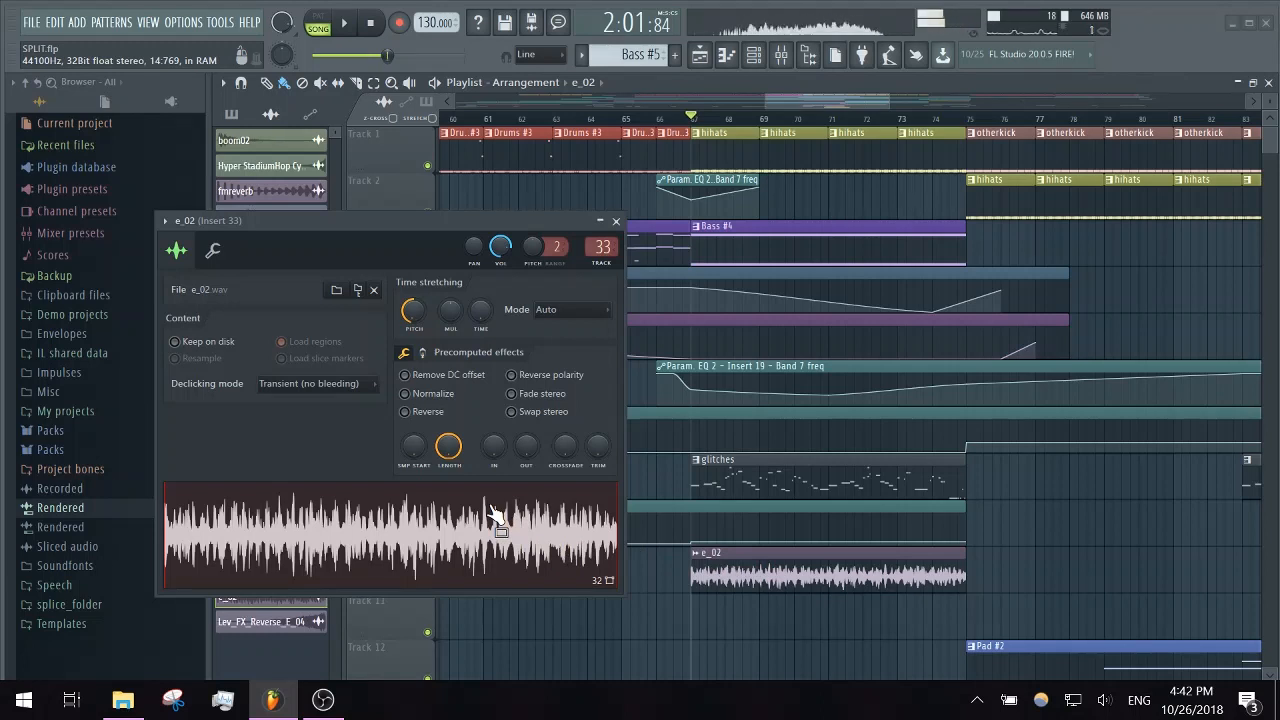
left_click(370, 22)
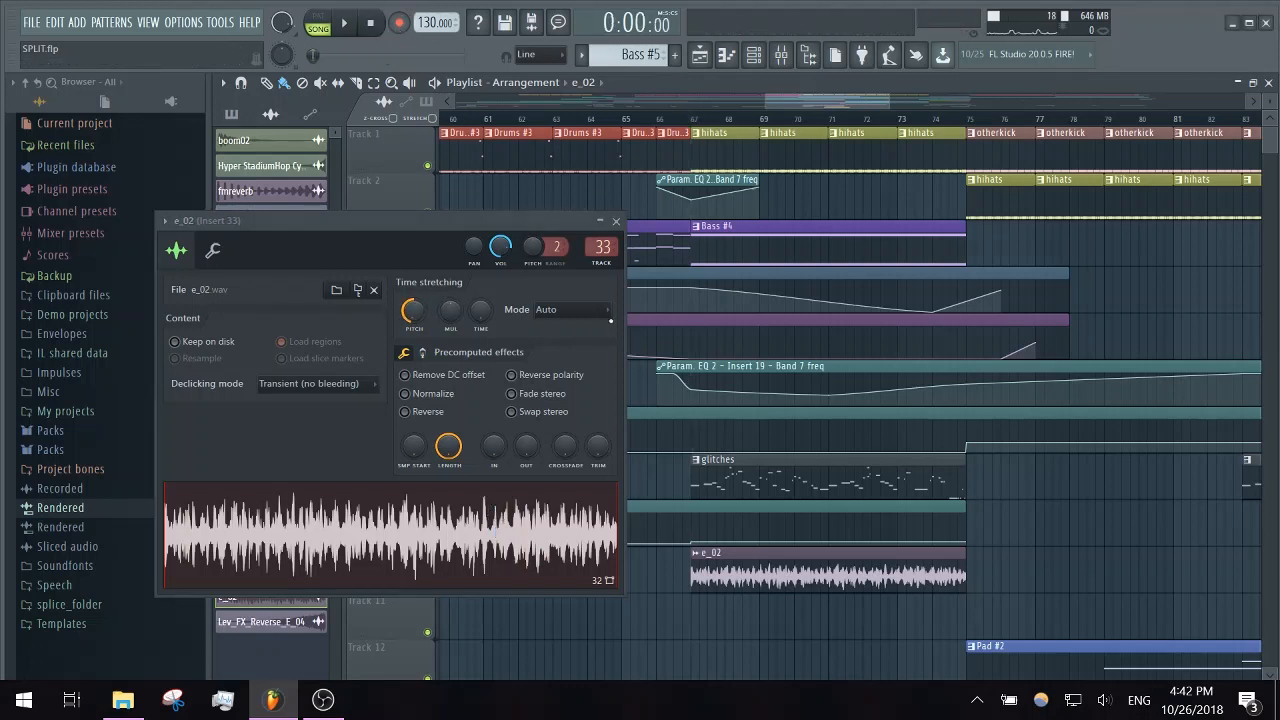
left_click(617, 221)
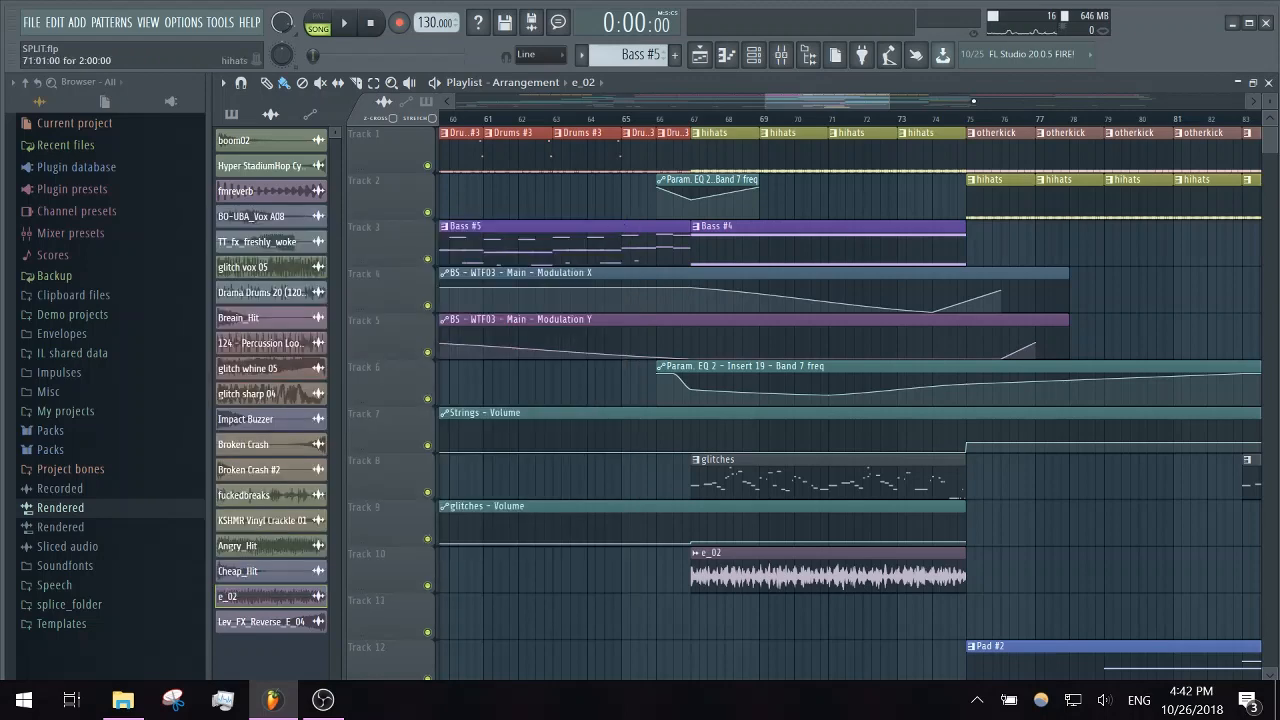
- Play the song from bar 75, where the Pad #2, Arp and 124 - Percussion Loop 09 clips start, and review the section's tracks
left_click_drag(857, 97, 928, 104)
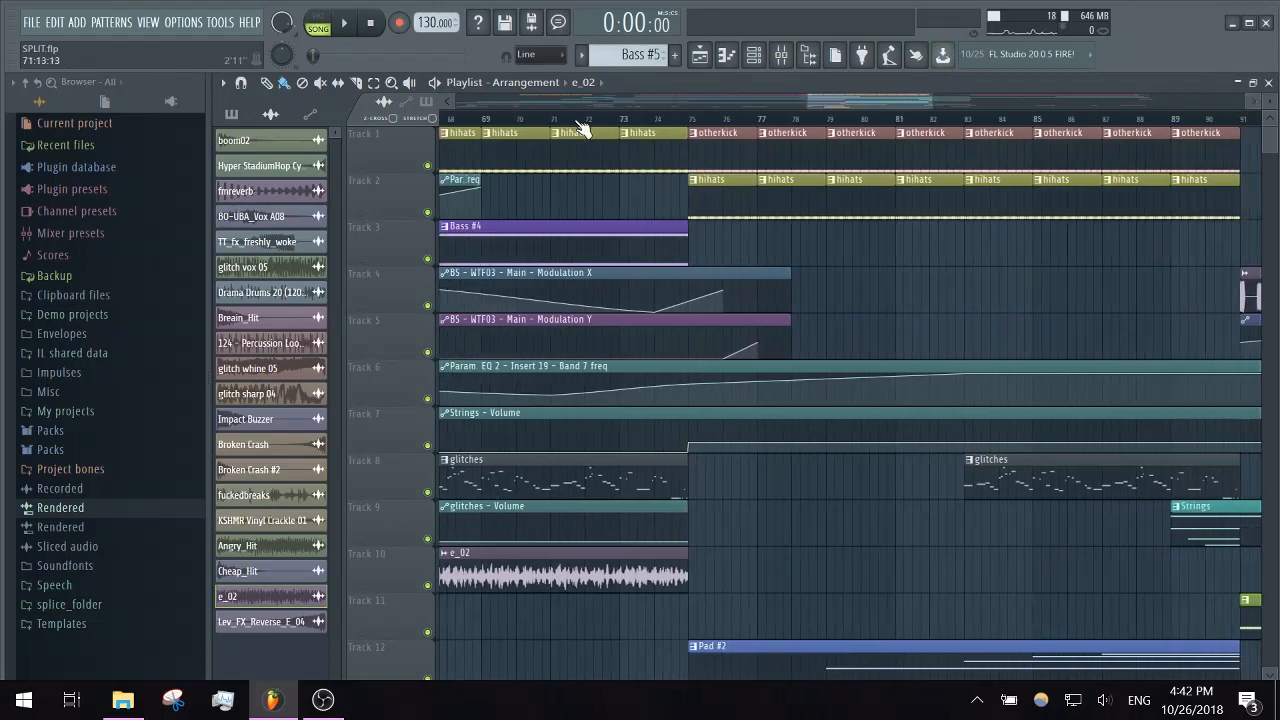
left_click(690, 122)
scroll(891, 451, "down", 6)
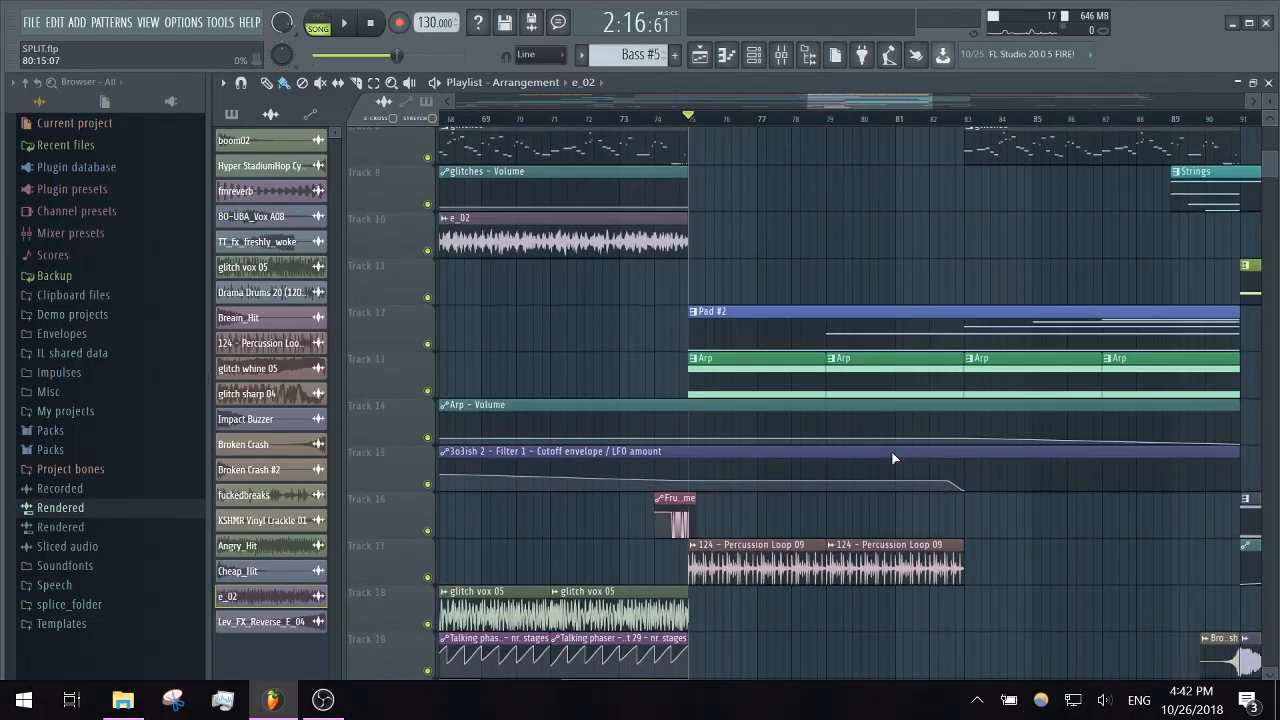
key("space")
scroll(897, 457, "up", 3)
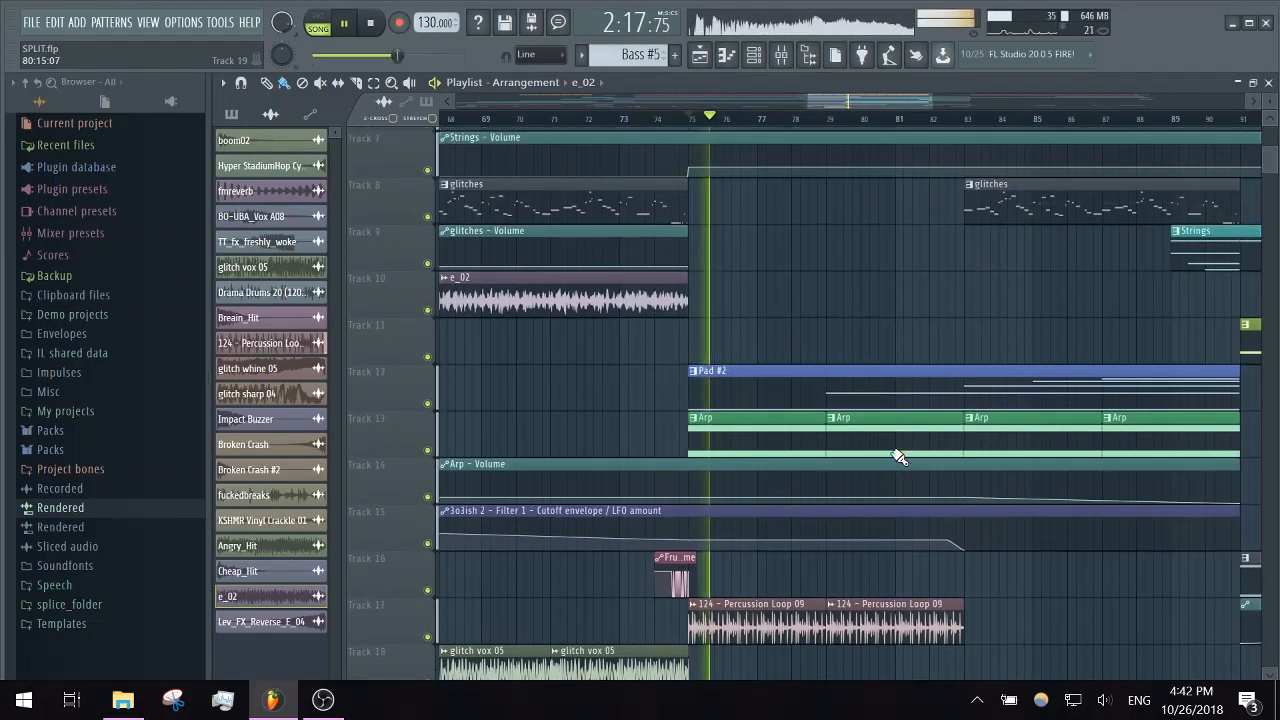
scroll(880, 358, "down", 7)
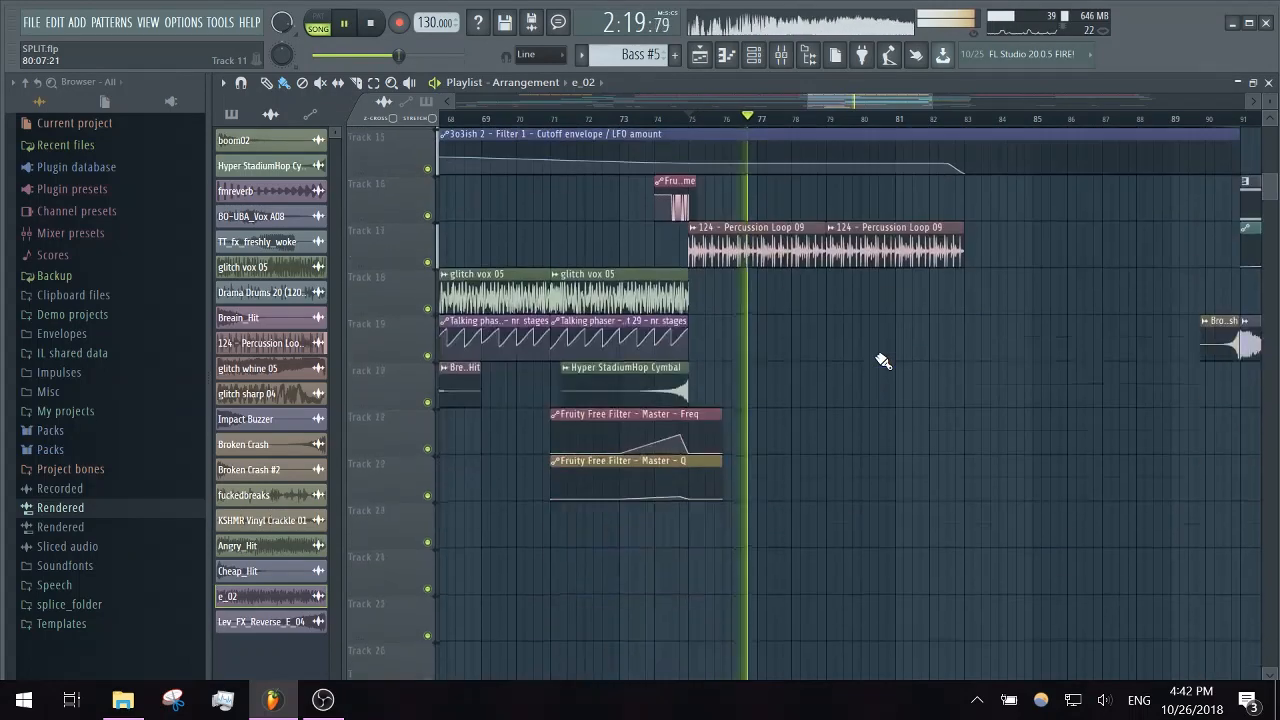
scroll(883, 360, "up", 5)
scroll(883, 360, "up", 3)
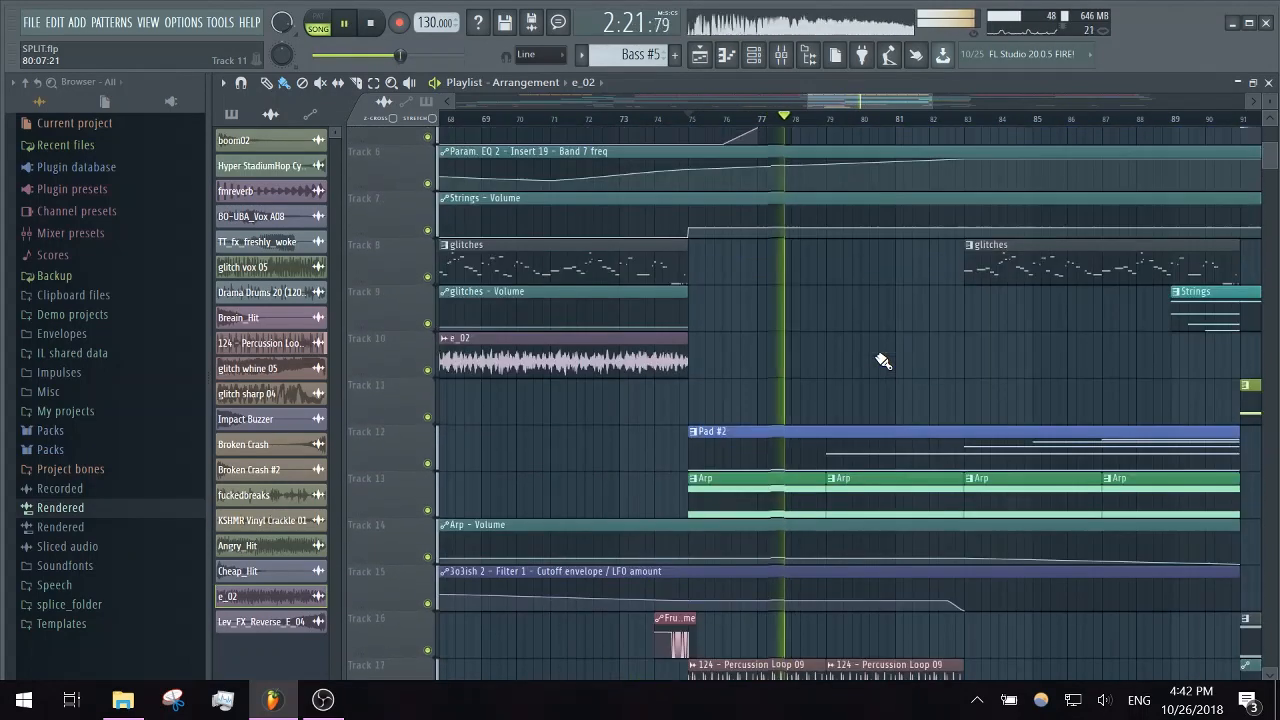
key("space")
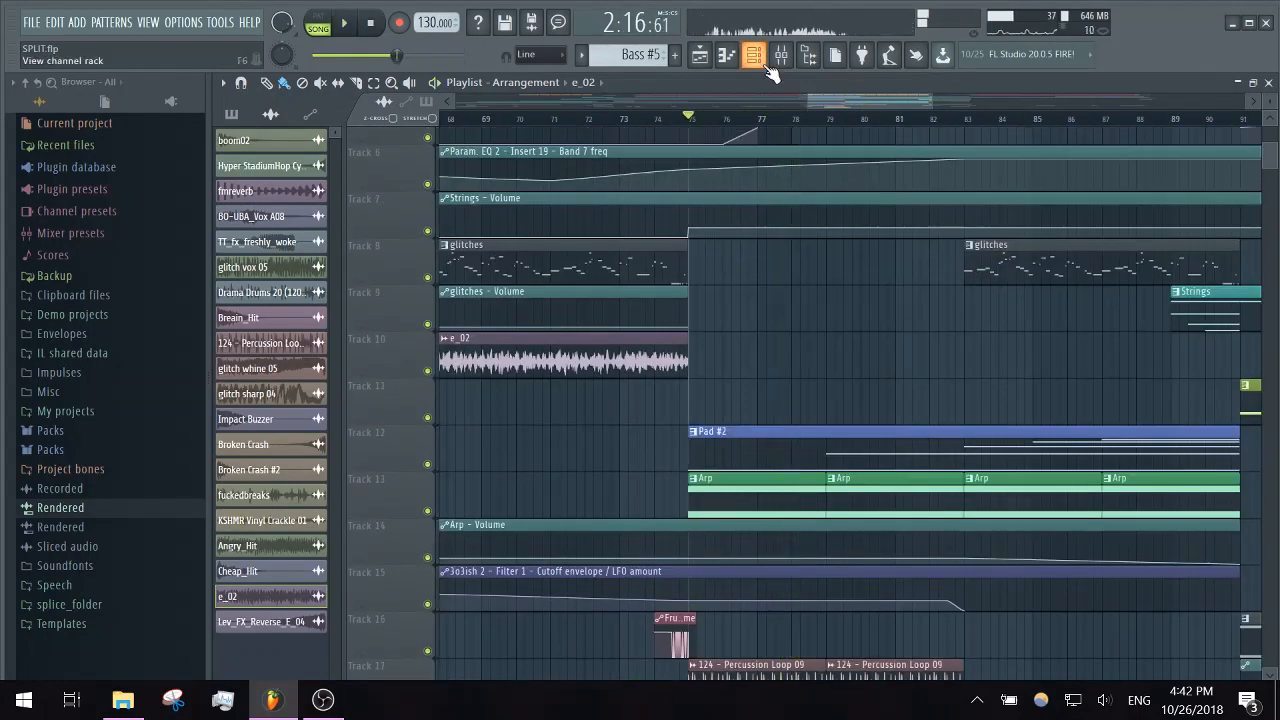
- Play the song from bar 83 with only the Arp, Arp - Volume and 3o3ish 2 cutoff automation tracks enabled
scroll(709, 375, "right", 4)
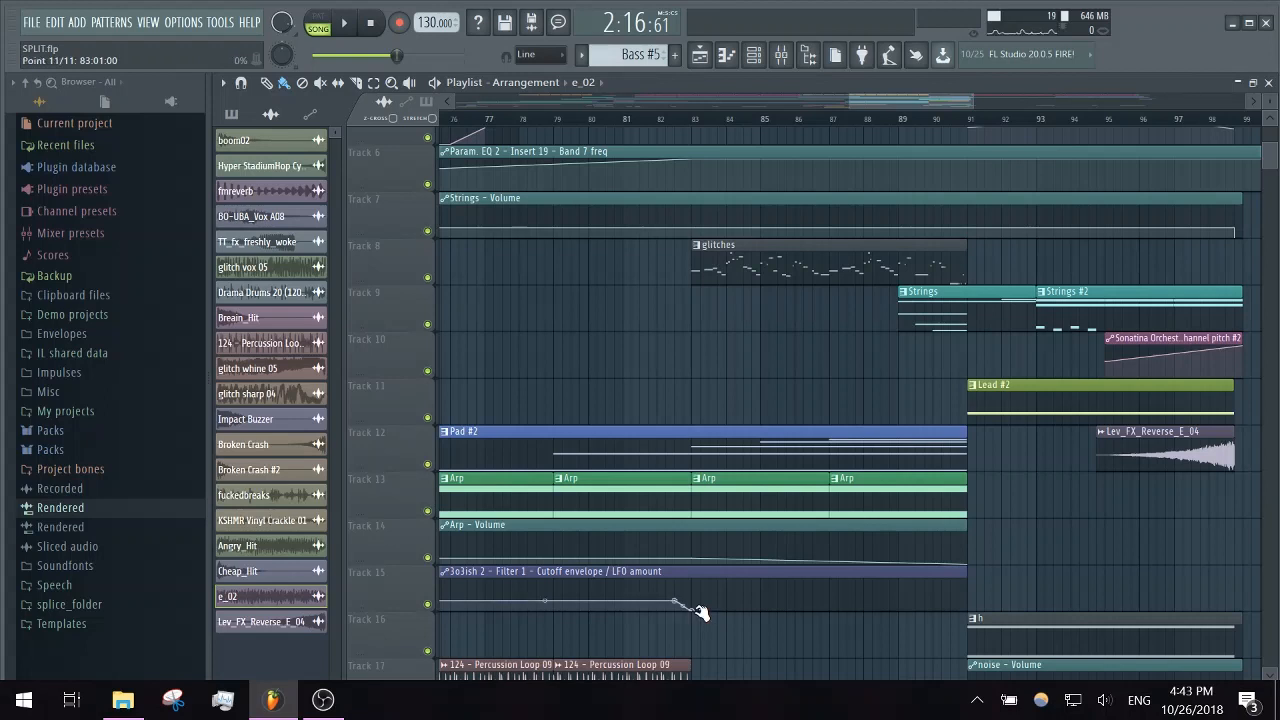
left_click(697, 118)
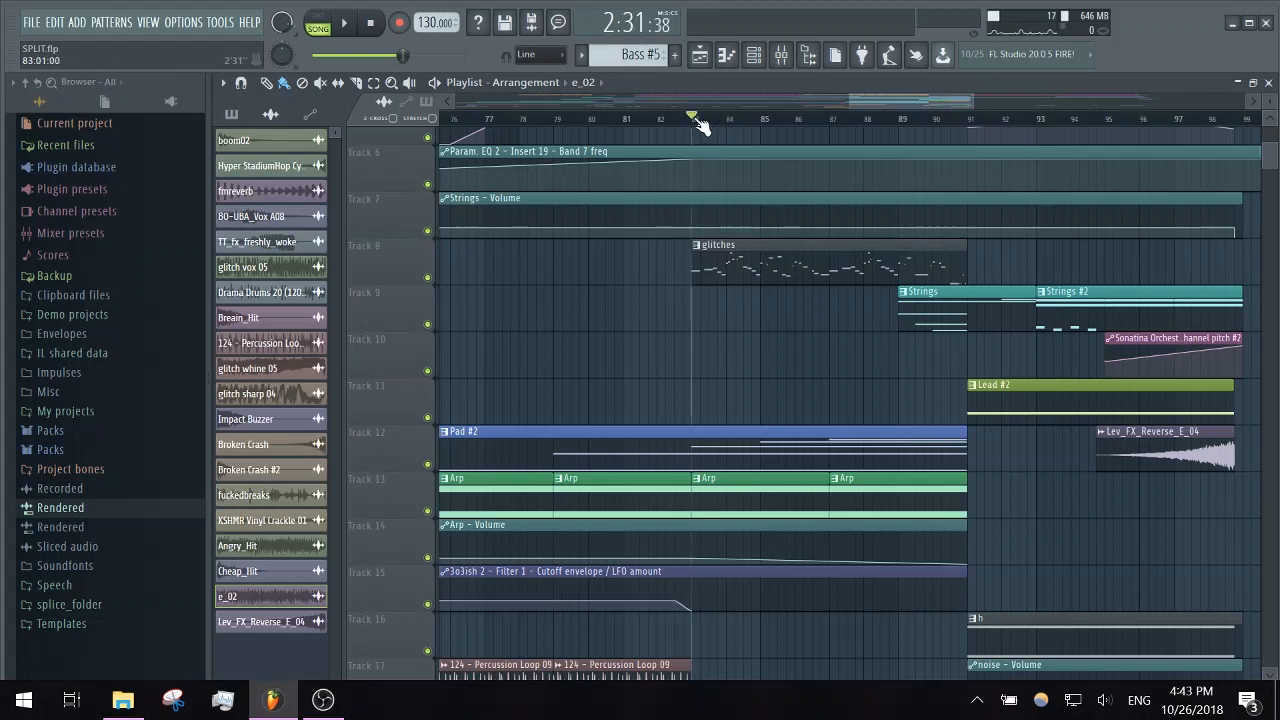
key("space")
left_click(427, 511, "ctrl")
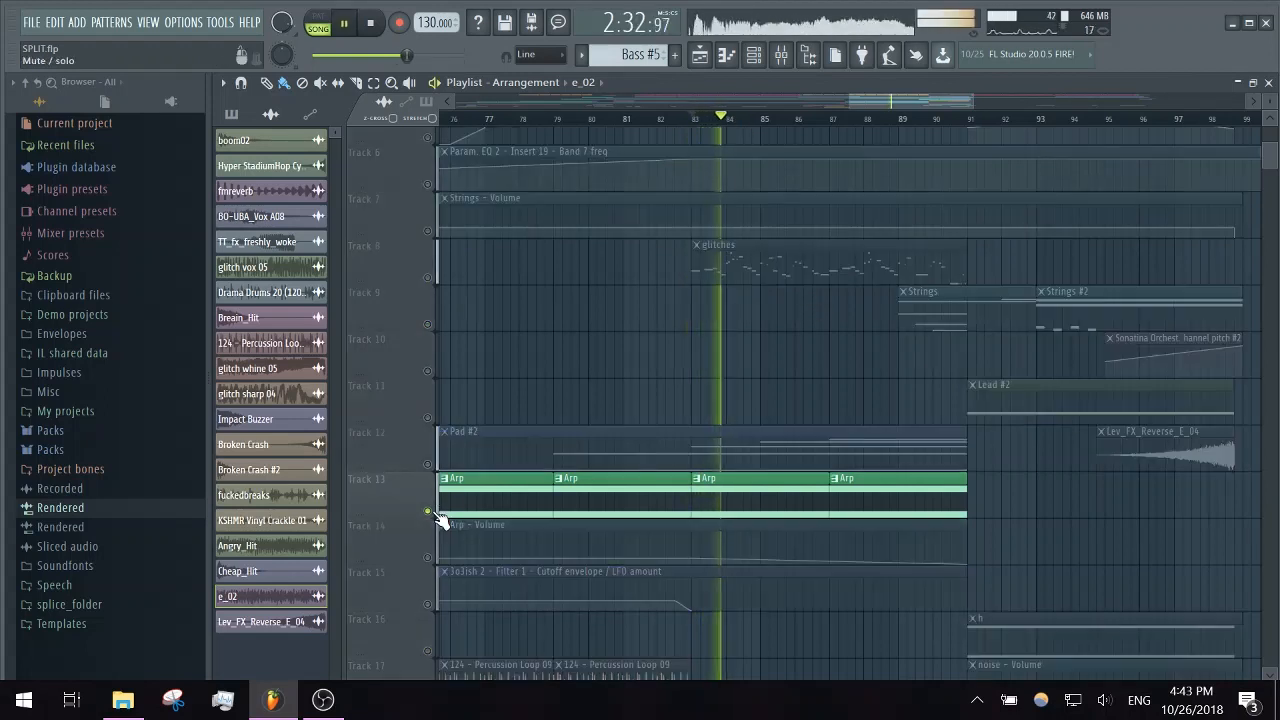
left_click(427, 604)
left_click(427, 557)
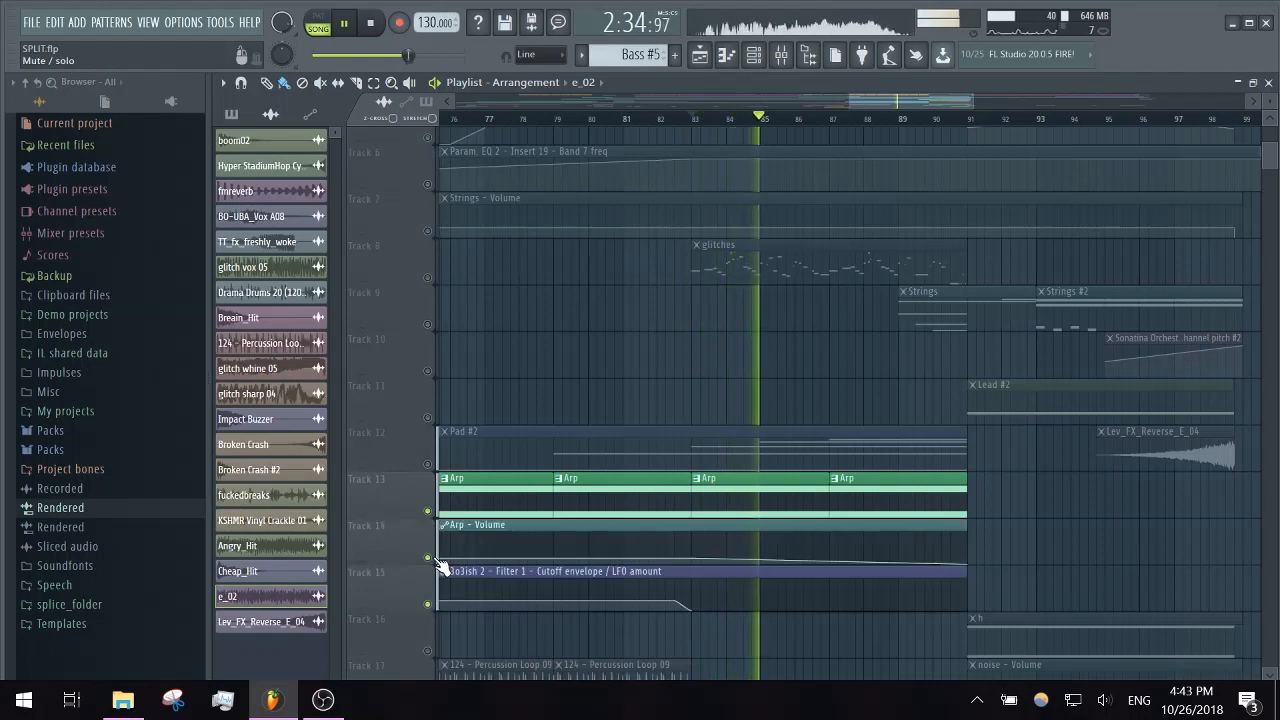
key("space")
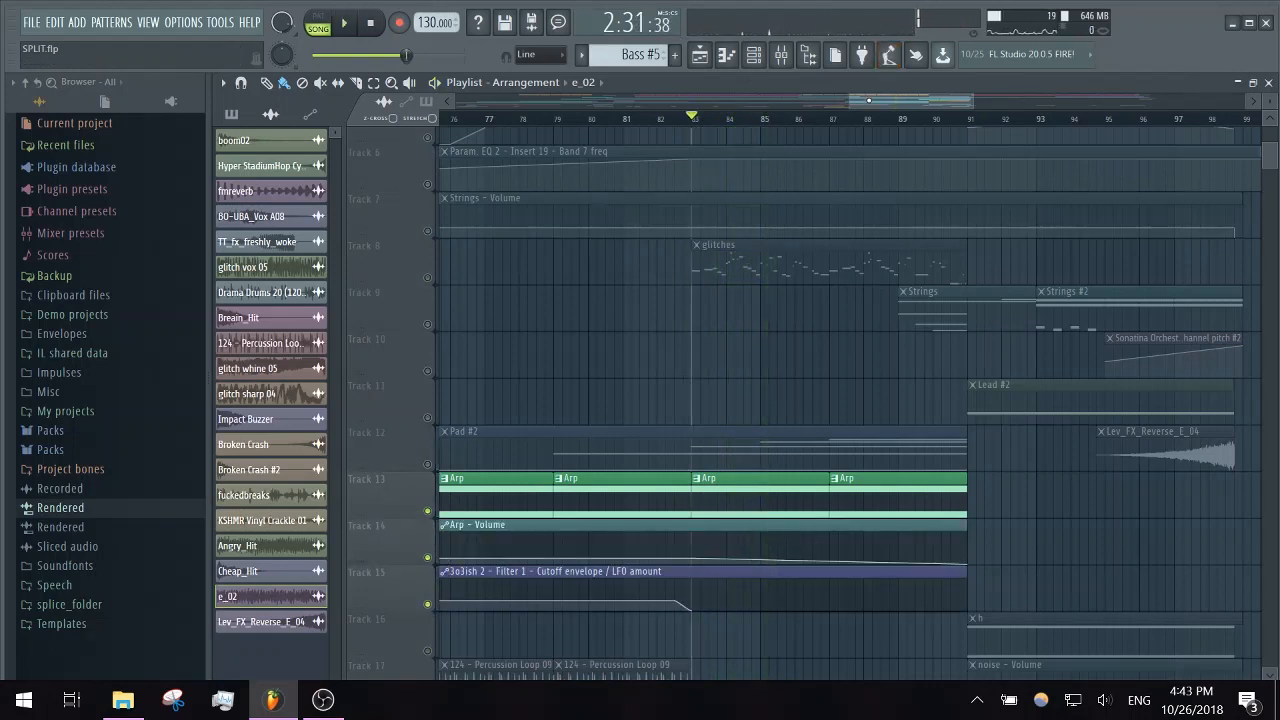
- Play the isolated arp tracks from bar 21 for comparison, and re-enable all playlist tracks around bar 89
left_click_drag(868, 100, 537, 130)
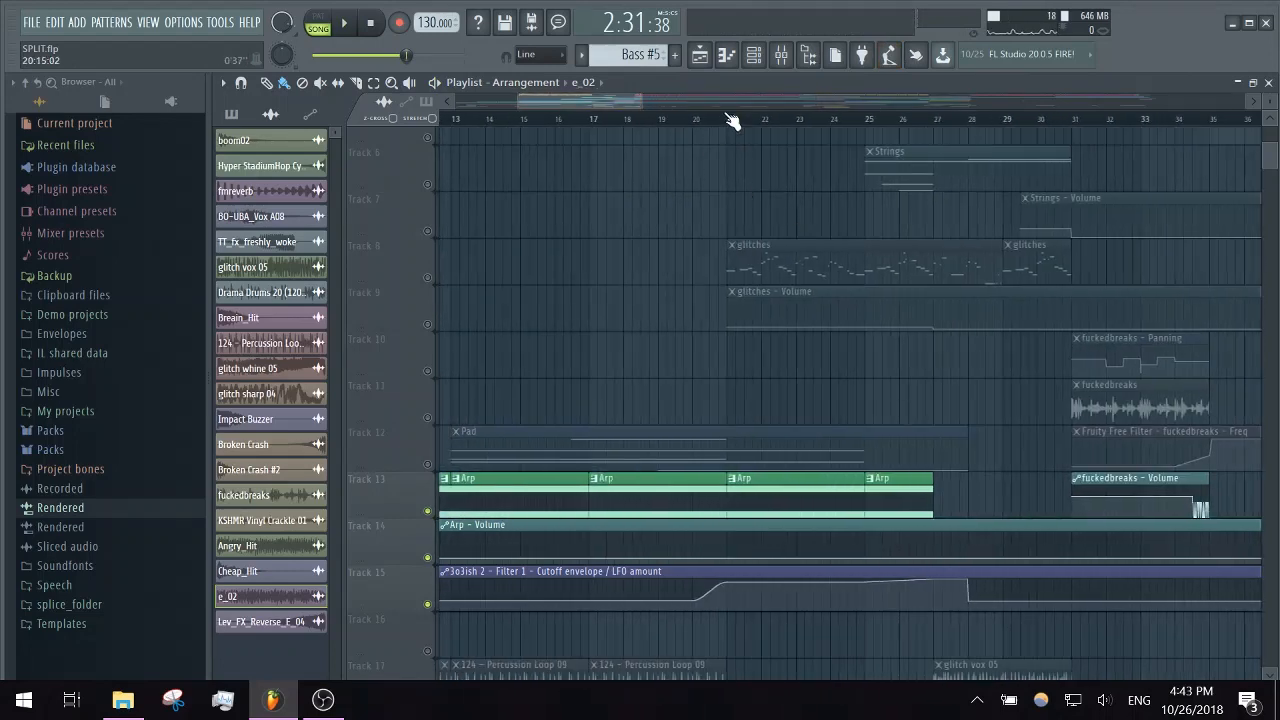
left_click(727, 119)
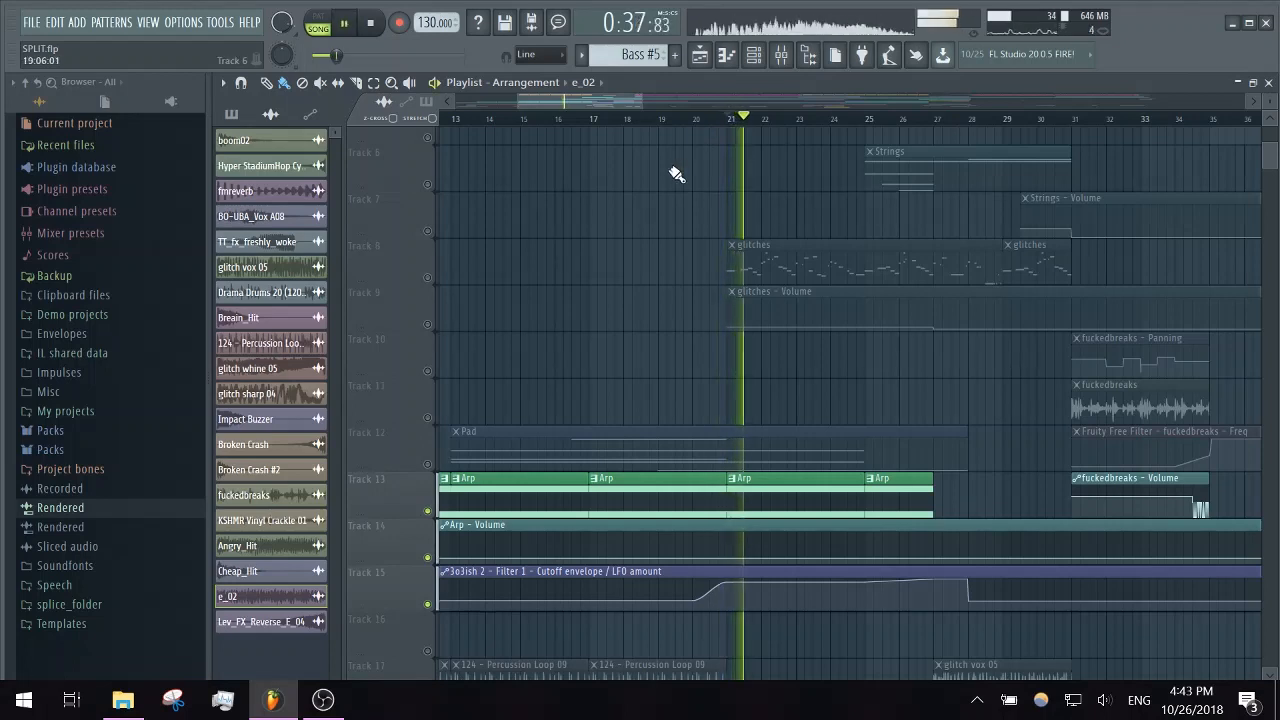
key("space")
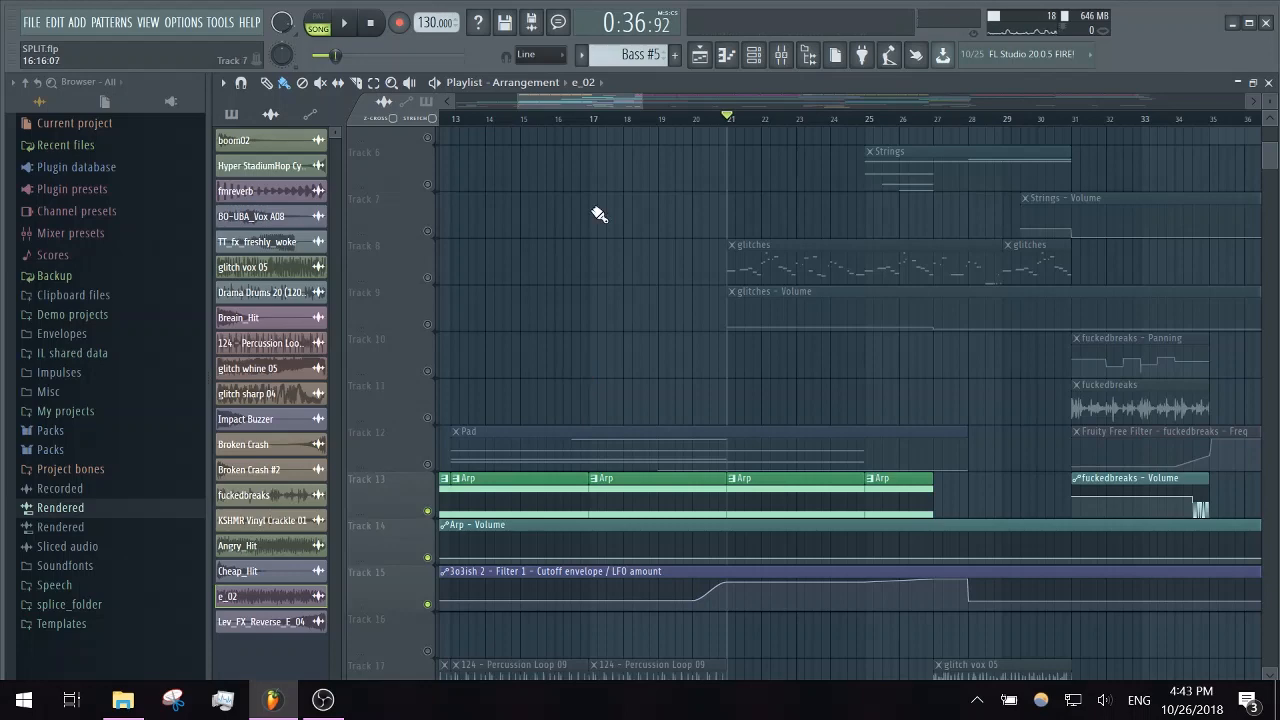
left_click_drag(632, 102, 995, 98)
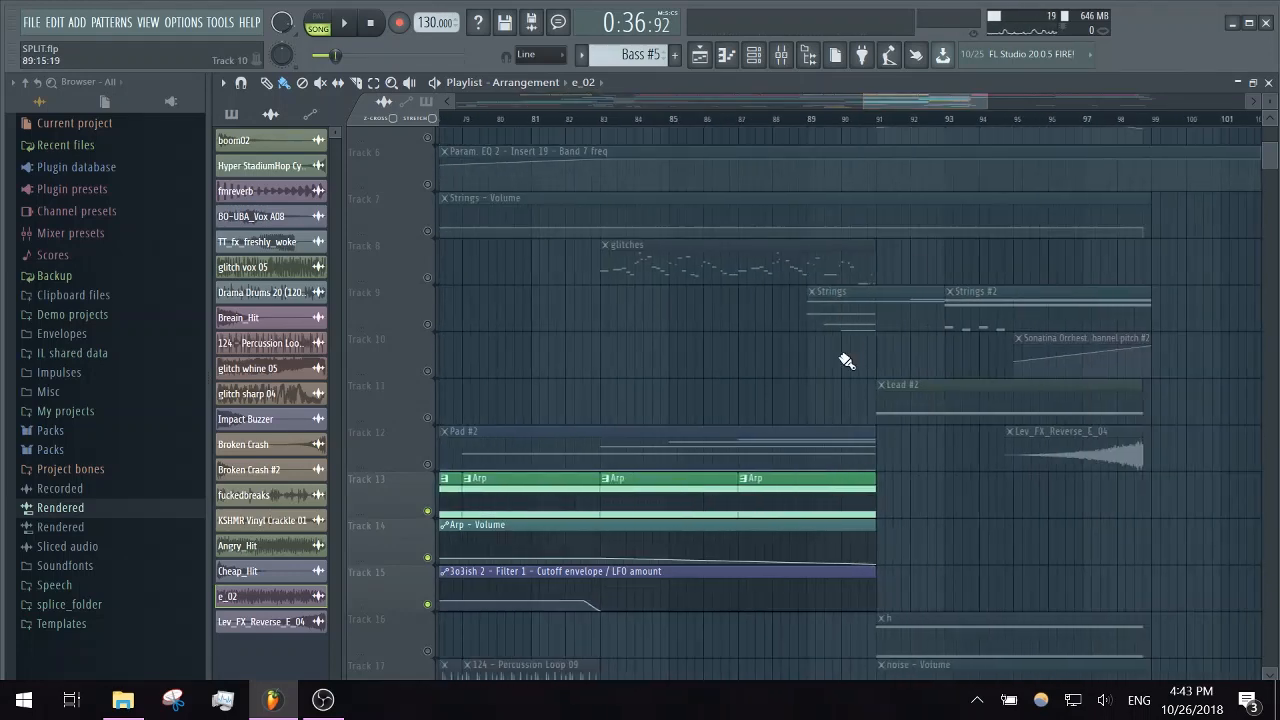
scroll(846, 360, "up", 5)
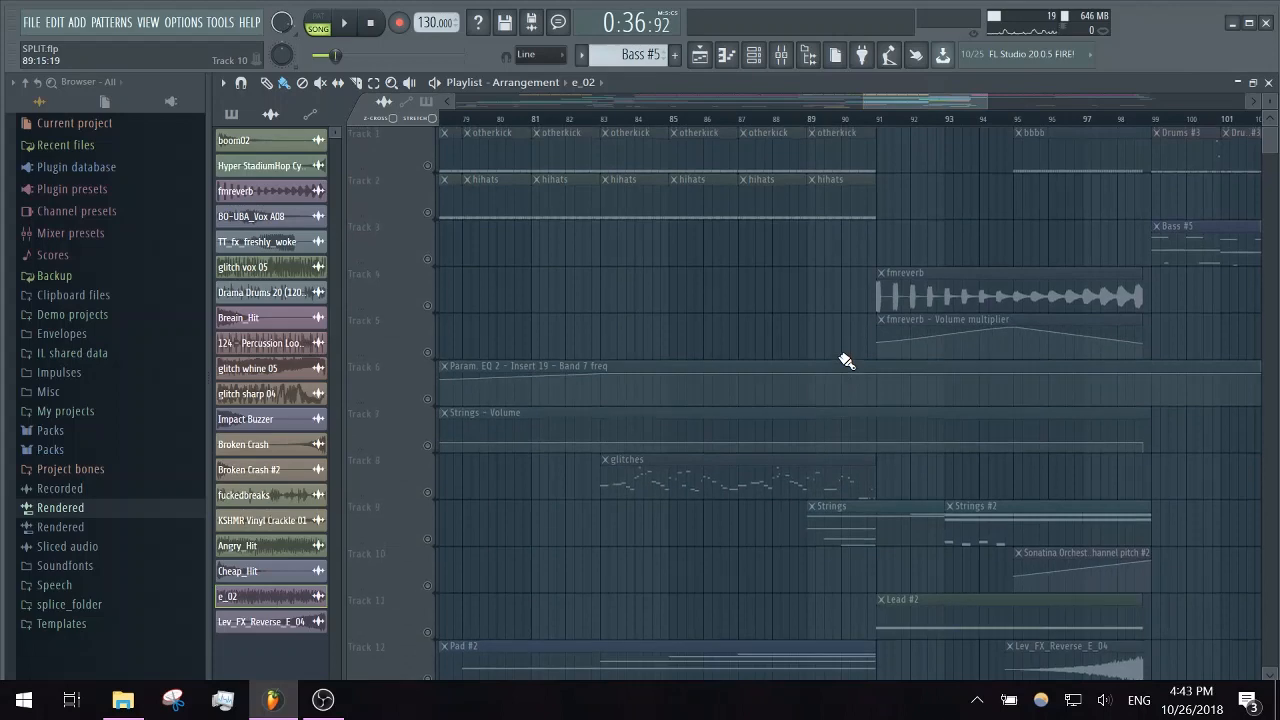
left_click(428, 260)
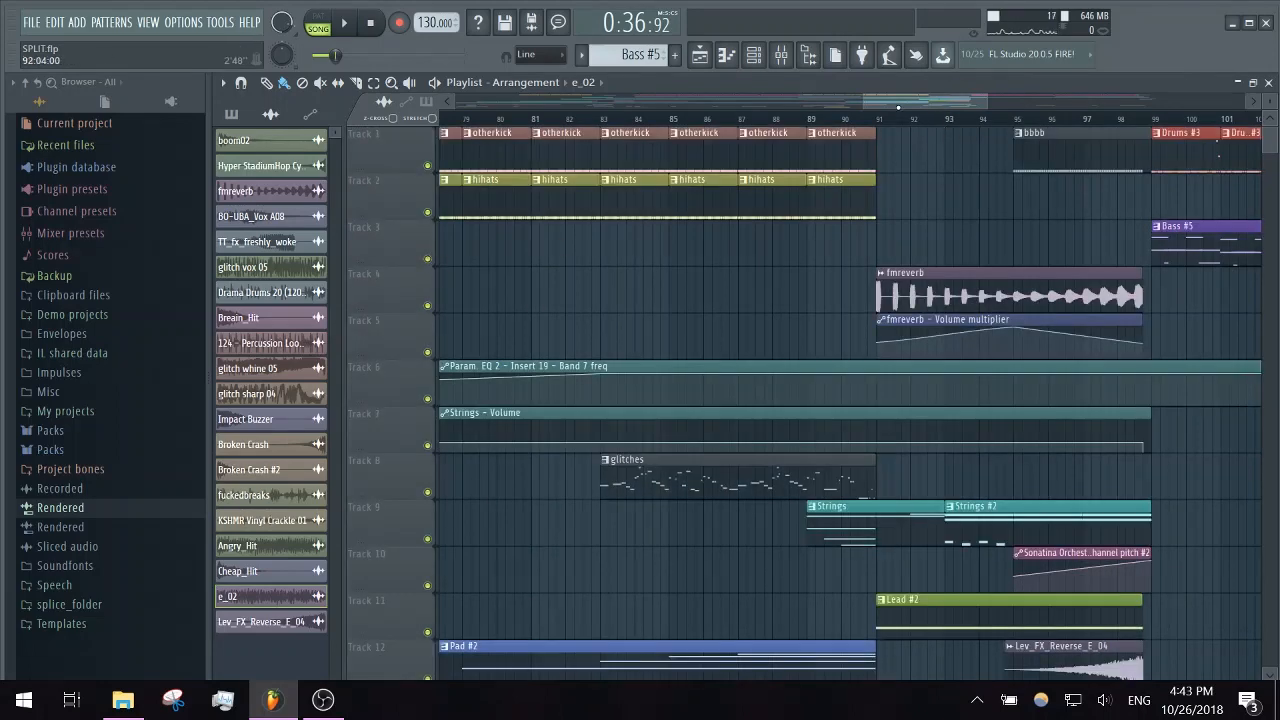
- Play only the fmreverb clip and its volume multiplier automation from bar 91, and re-enable all playlist tracks
left_click_drag(897, 105, 925, 105)
left_click(698, 126)
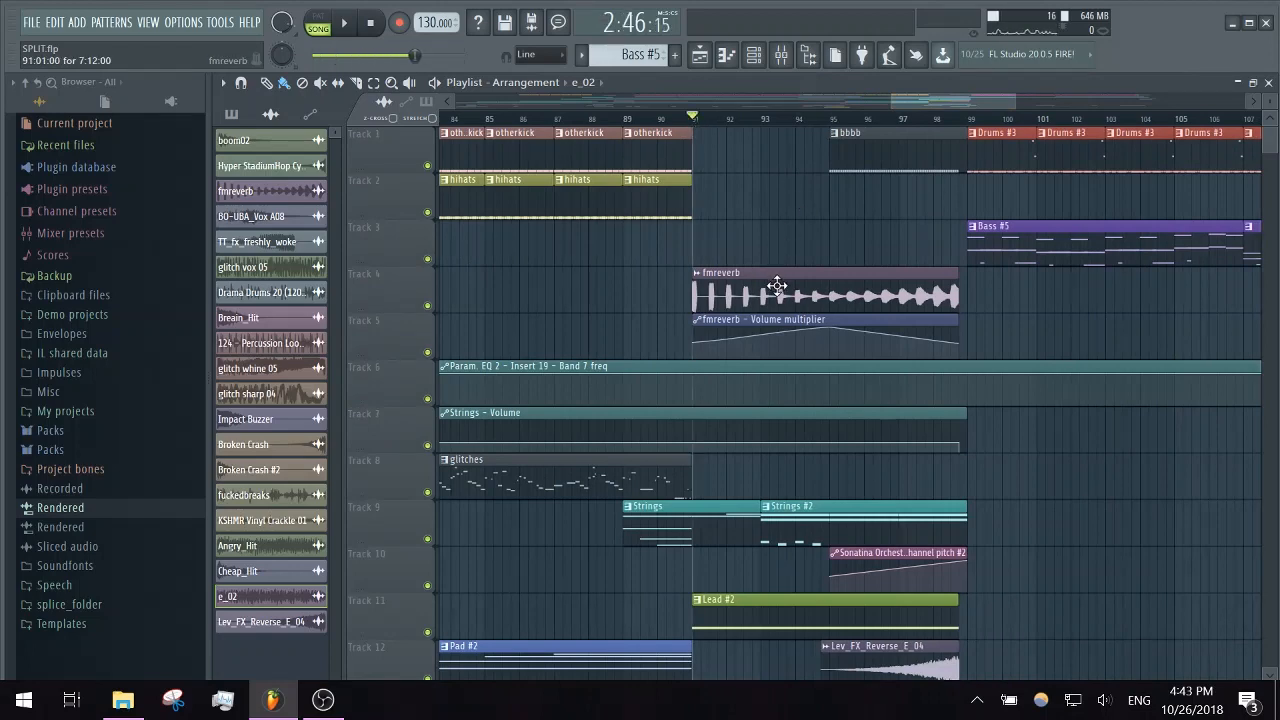
right_click(429, 307)
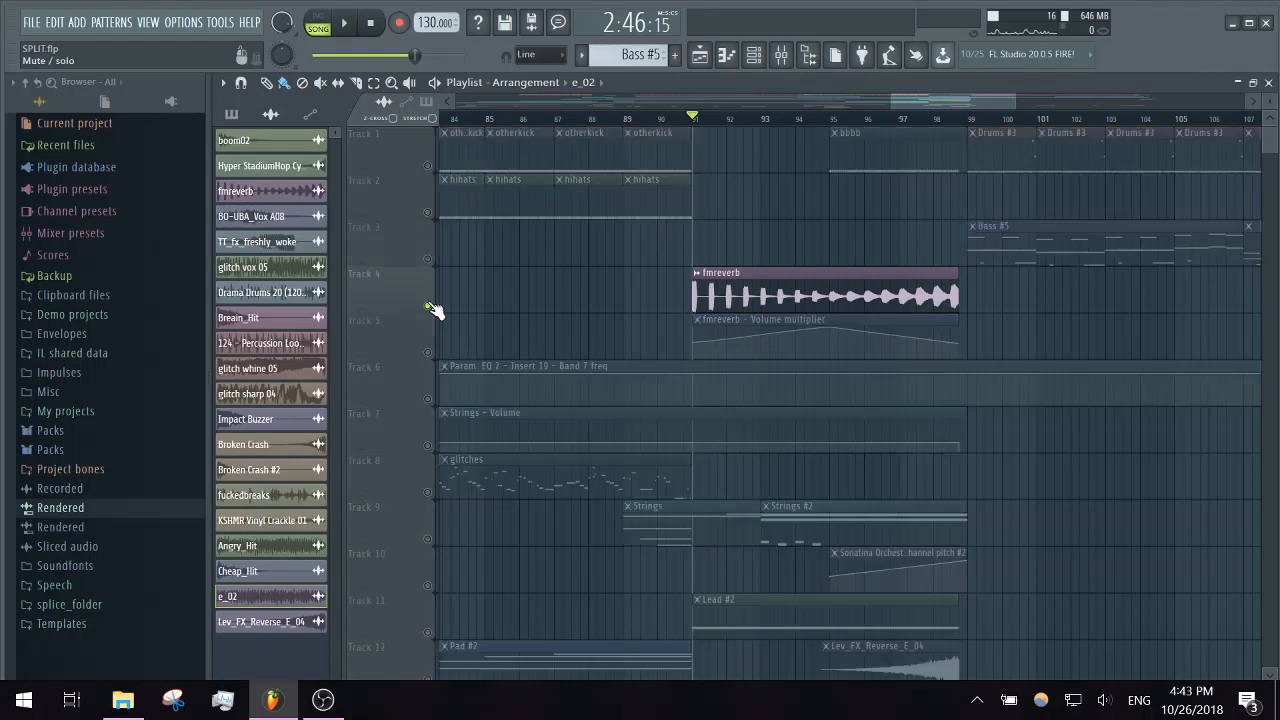
left_click(428, 352)
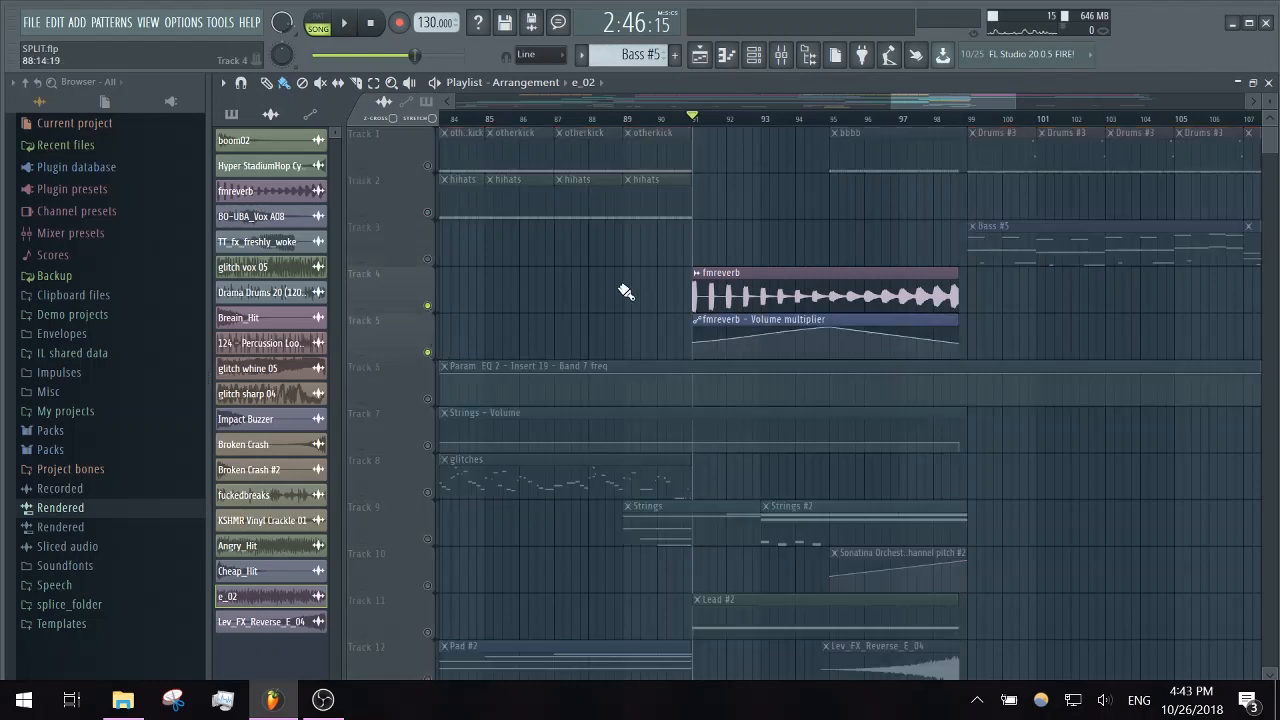
key("space")
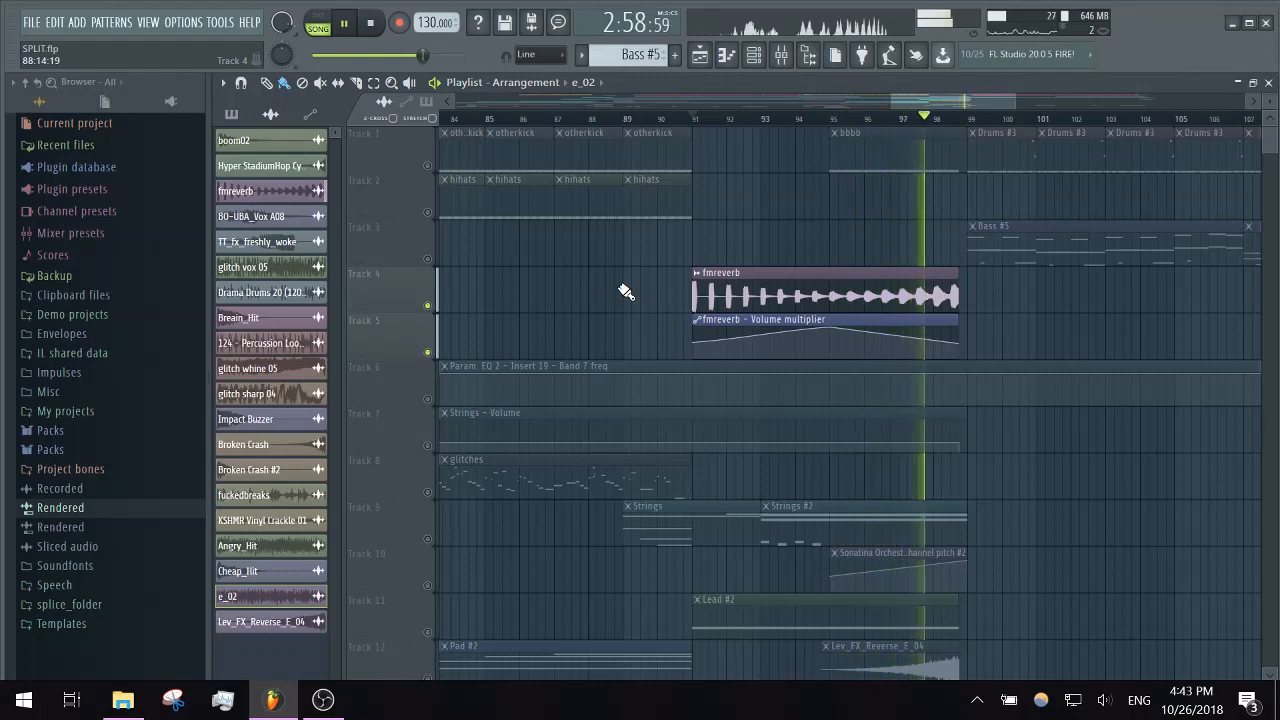
key("space")
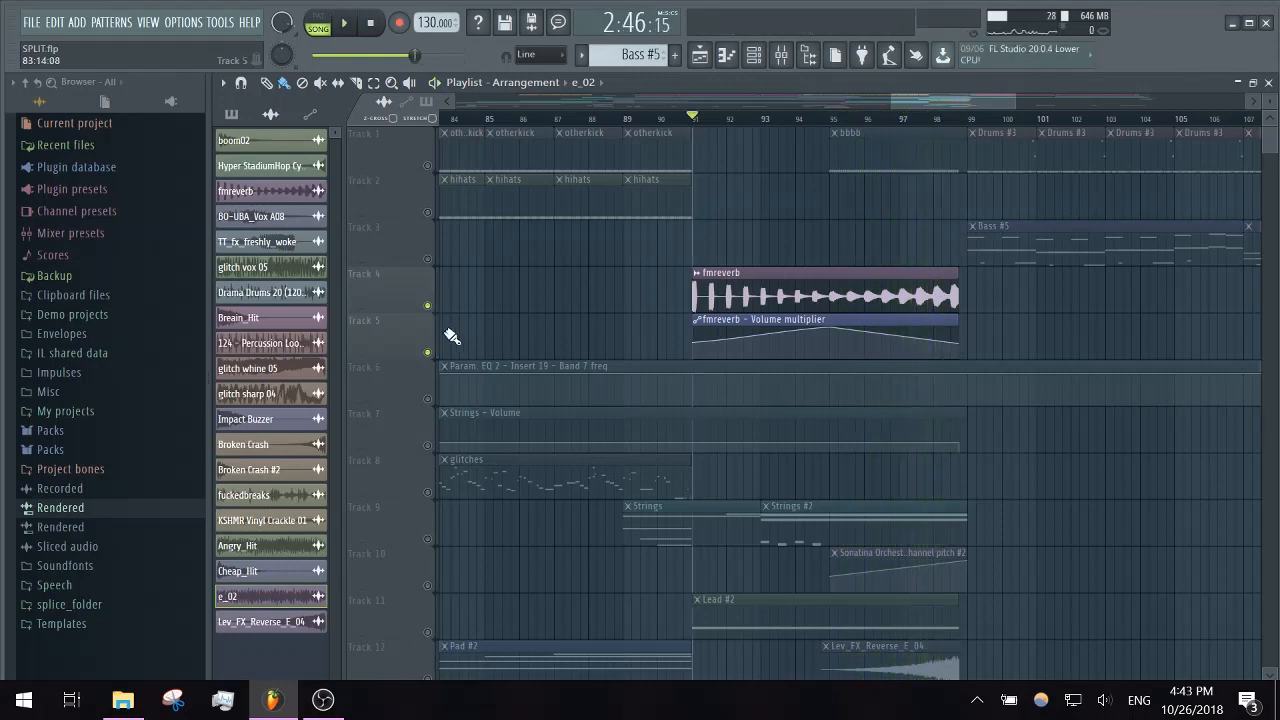
right_click(428, 306)
right_click(428, 306)
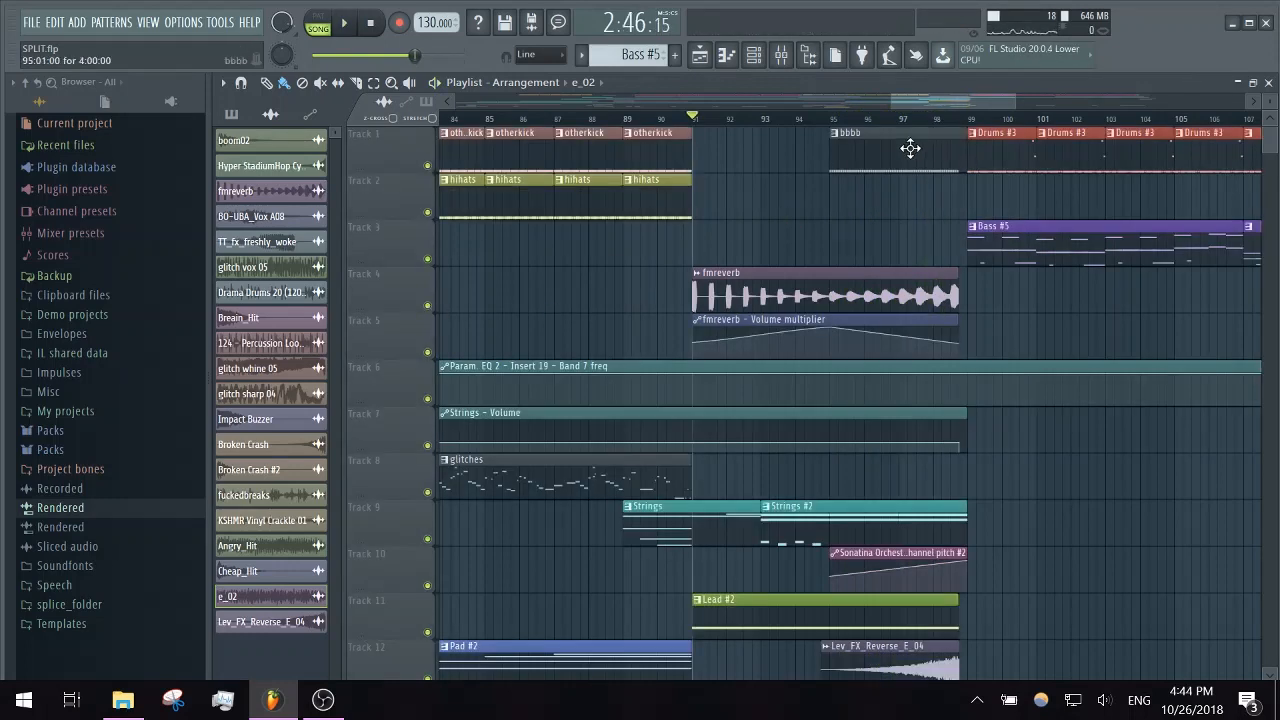
- Open the bbbb pattern at bar 95 in the piano roll and play its Lev_Kick_E_012 #2 notes
left_click(832, 117)
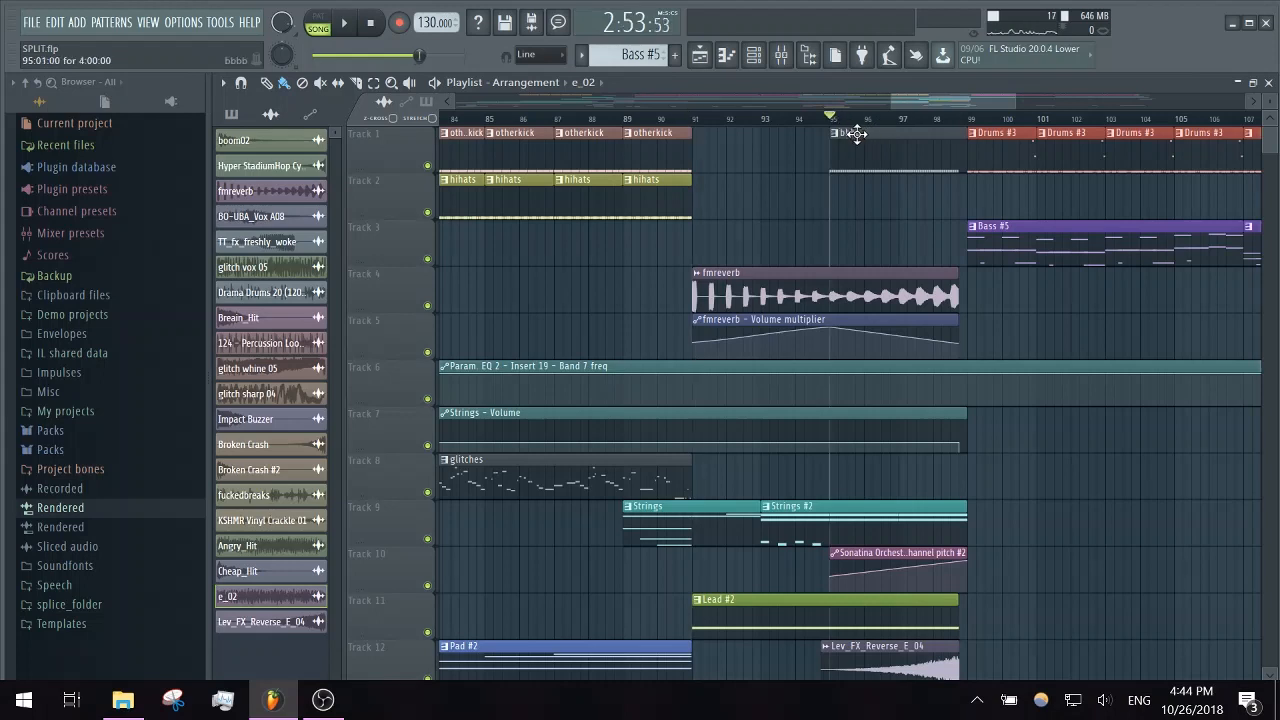
double_click(856, 133)
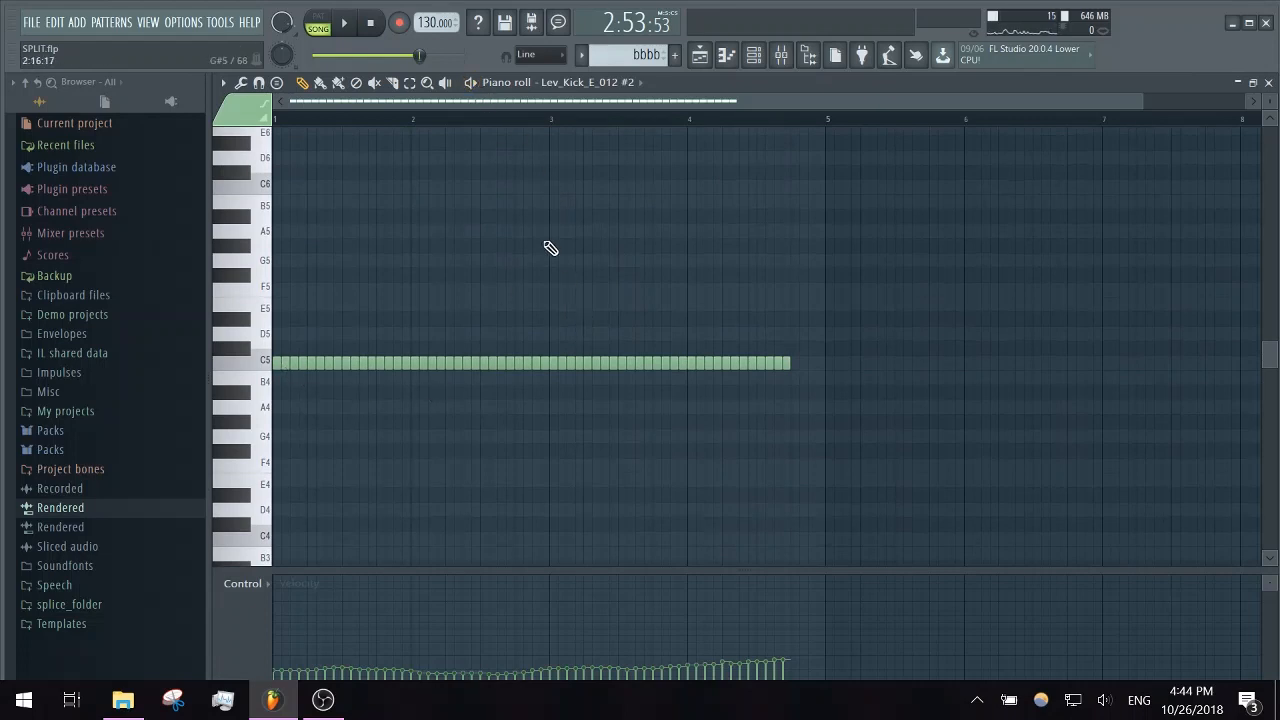
left_click(471, 83)
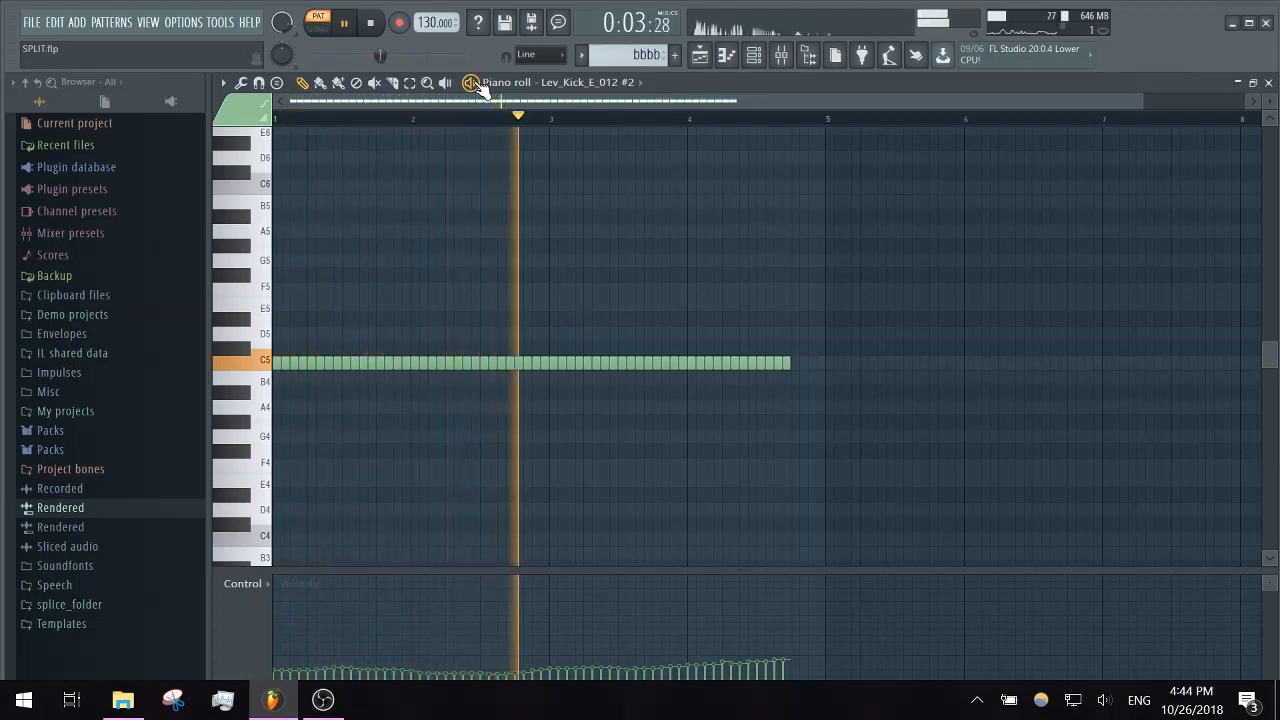
left_click(471, 83)
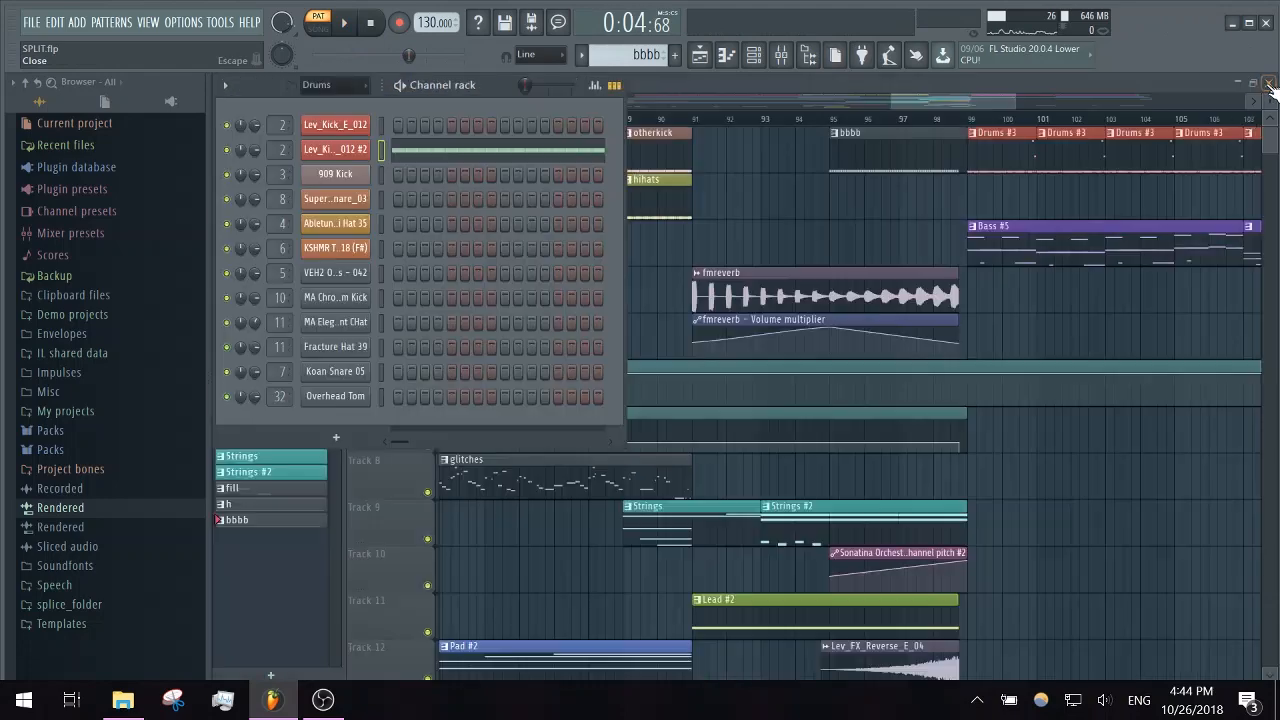
left_click(1268, 82)
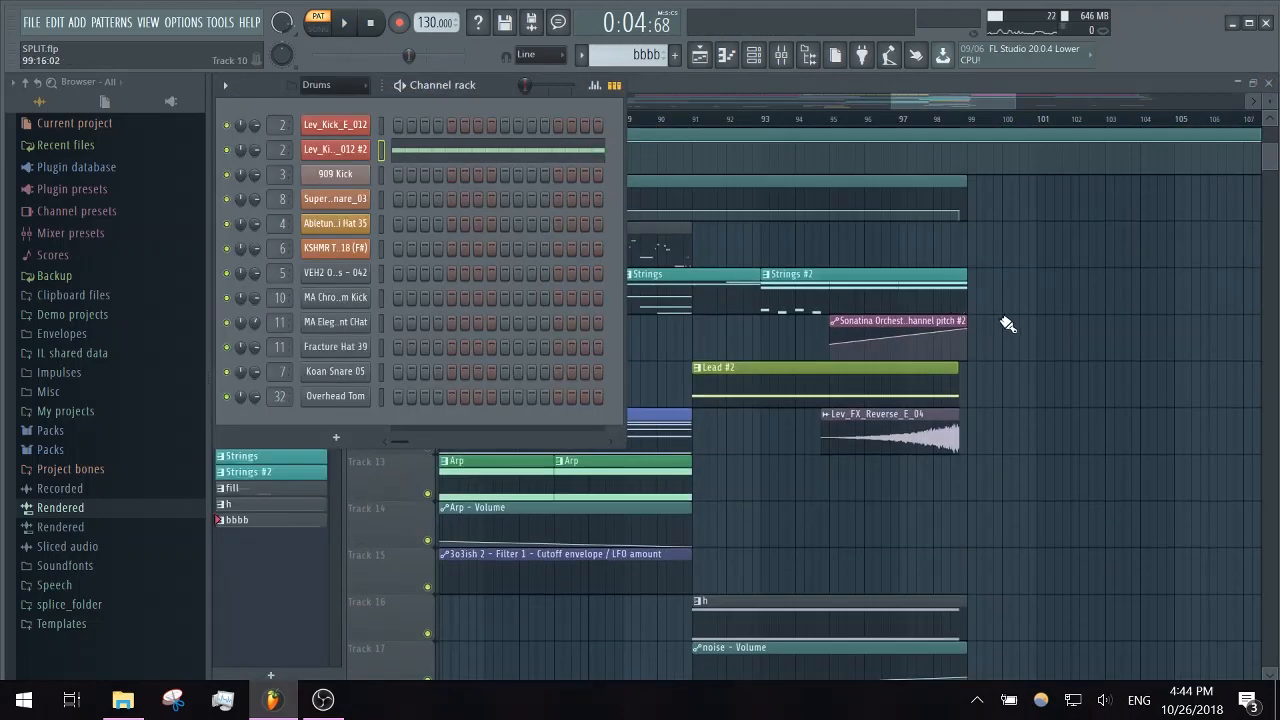
key("F6")
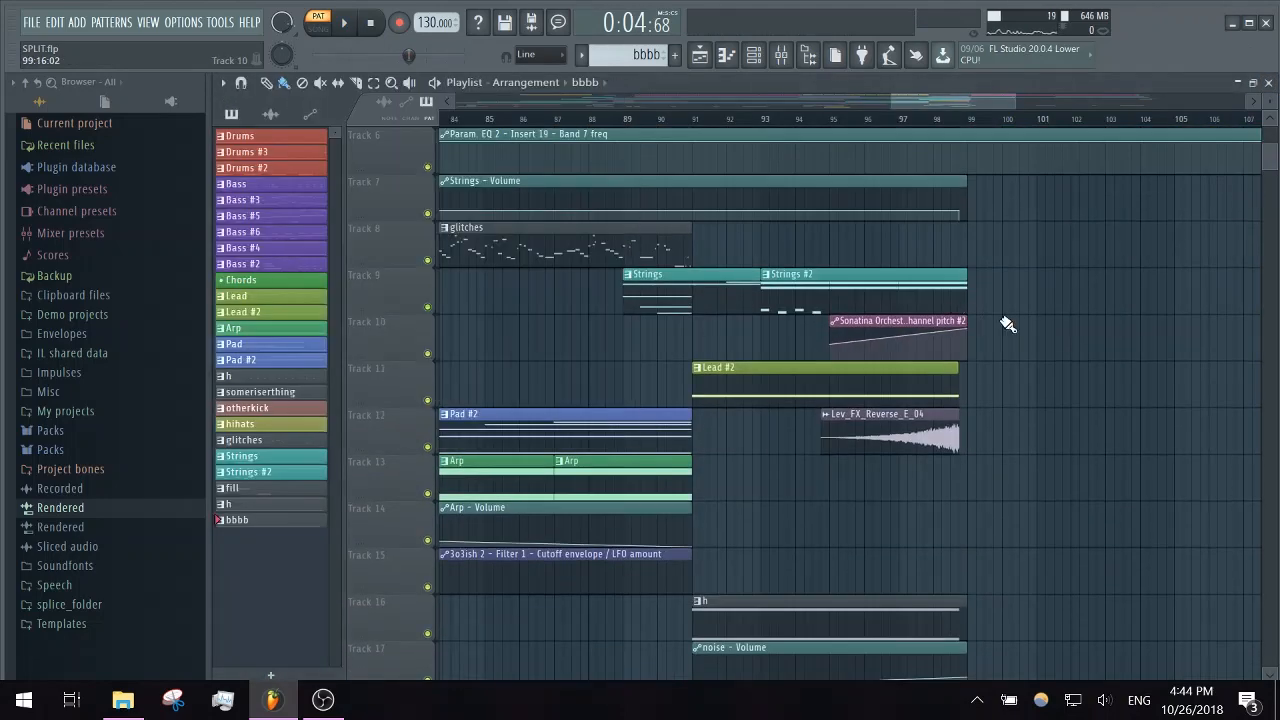
- Open the h pattern on Track 16 in the piano roll and play its 3x Osc note
scroll(1007, 324, "down", 3)
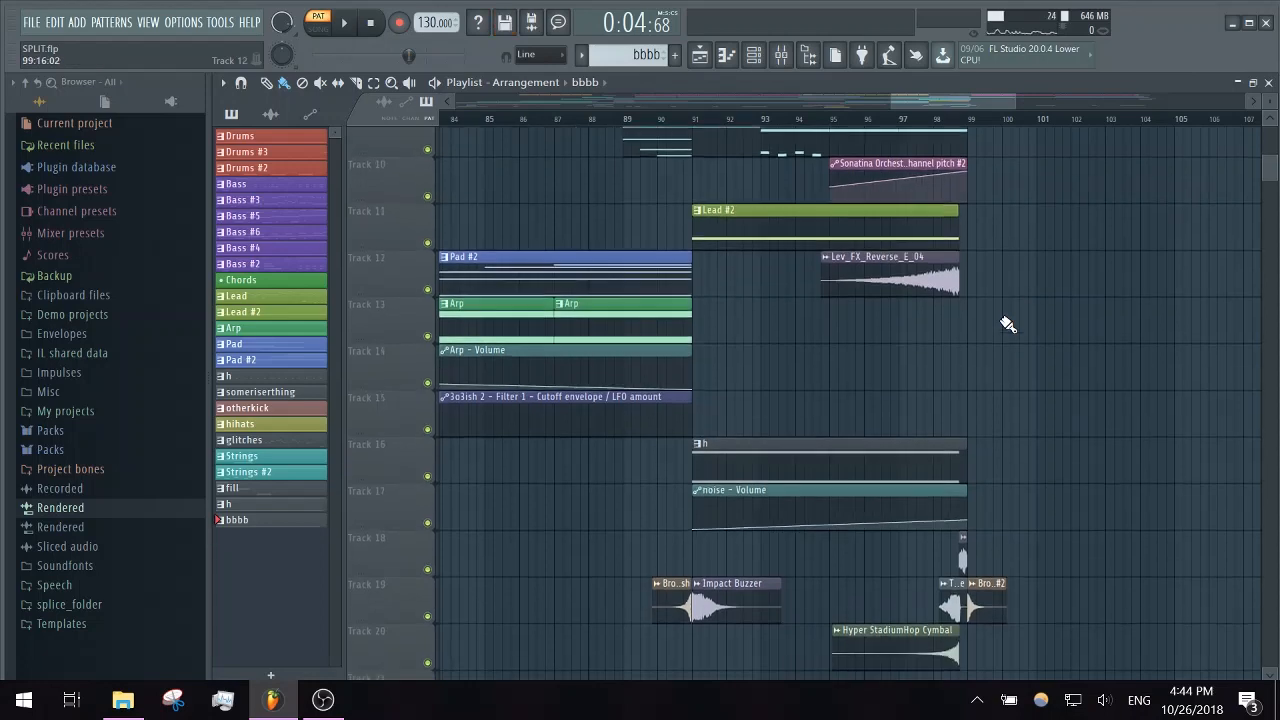
double_click(787, 455)
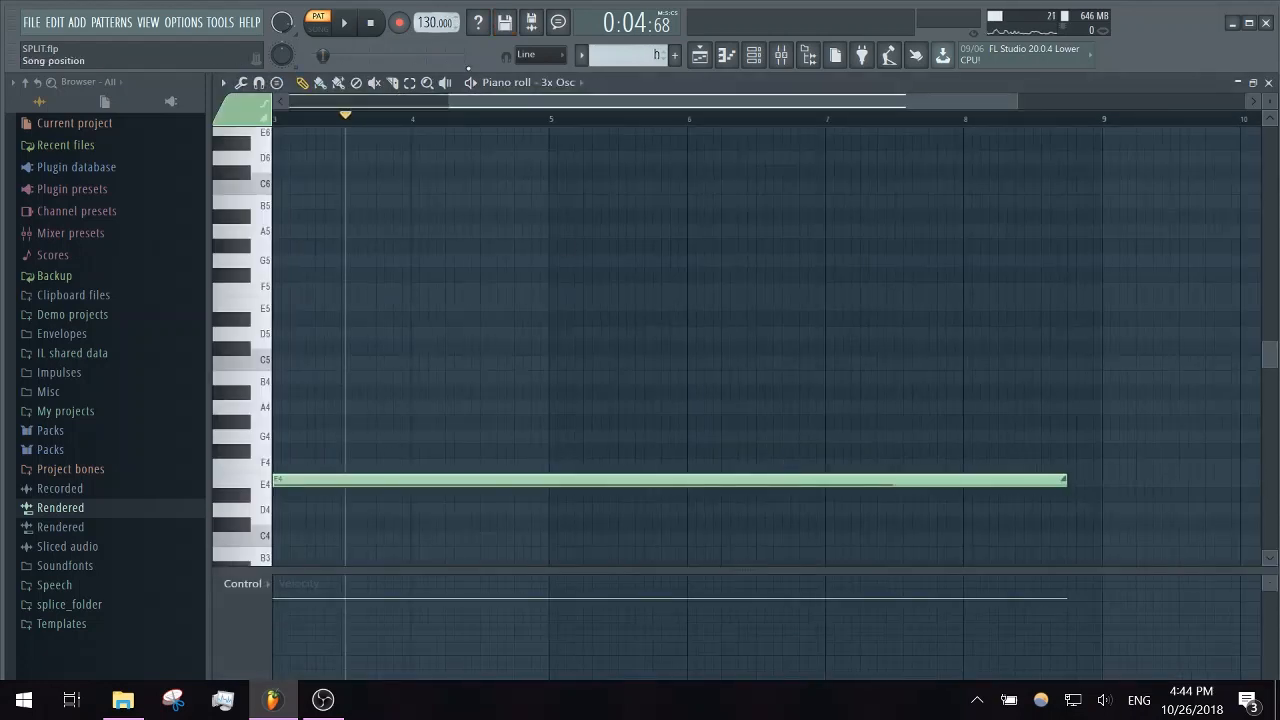
key("space")
key("space")
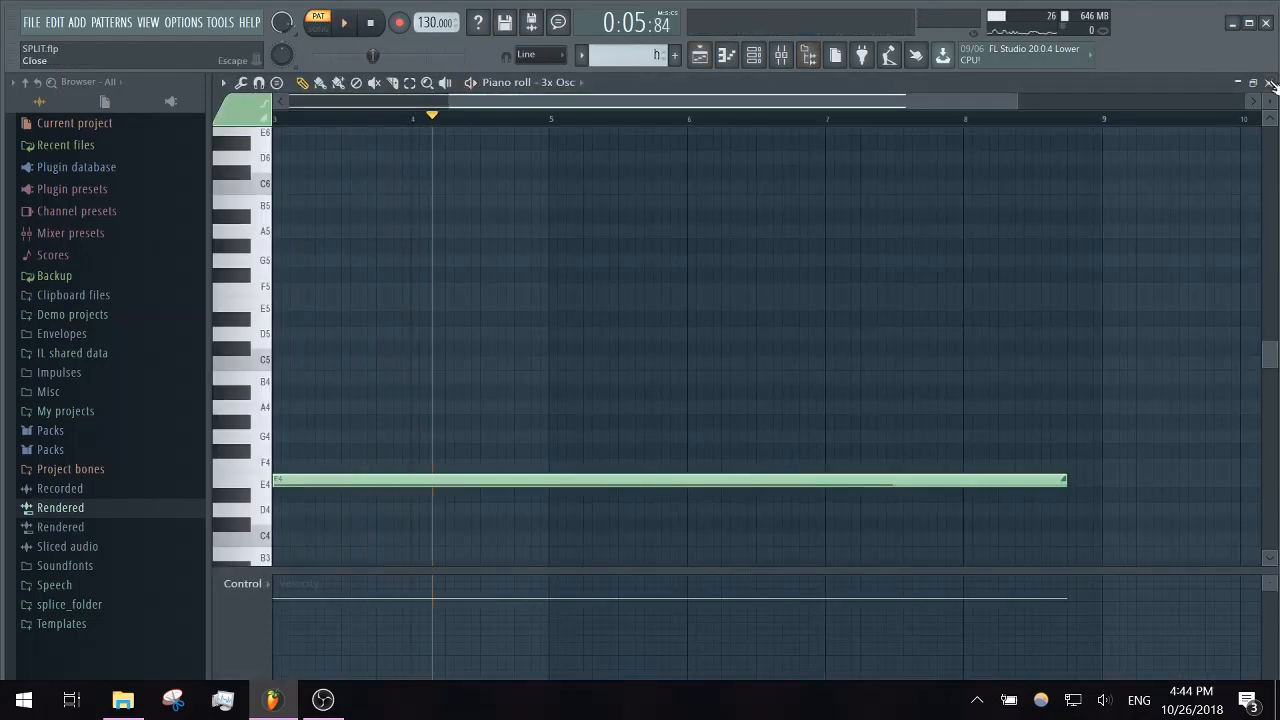
left_click(1269, 82)
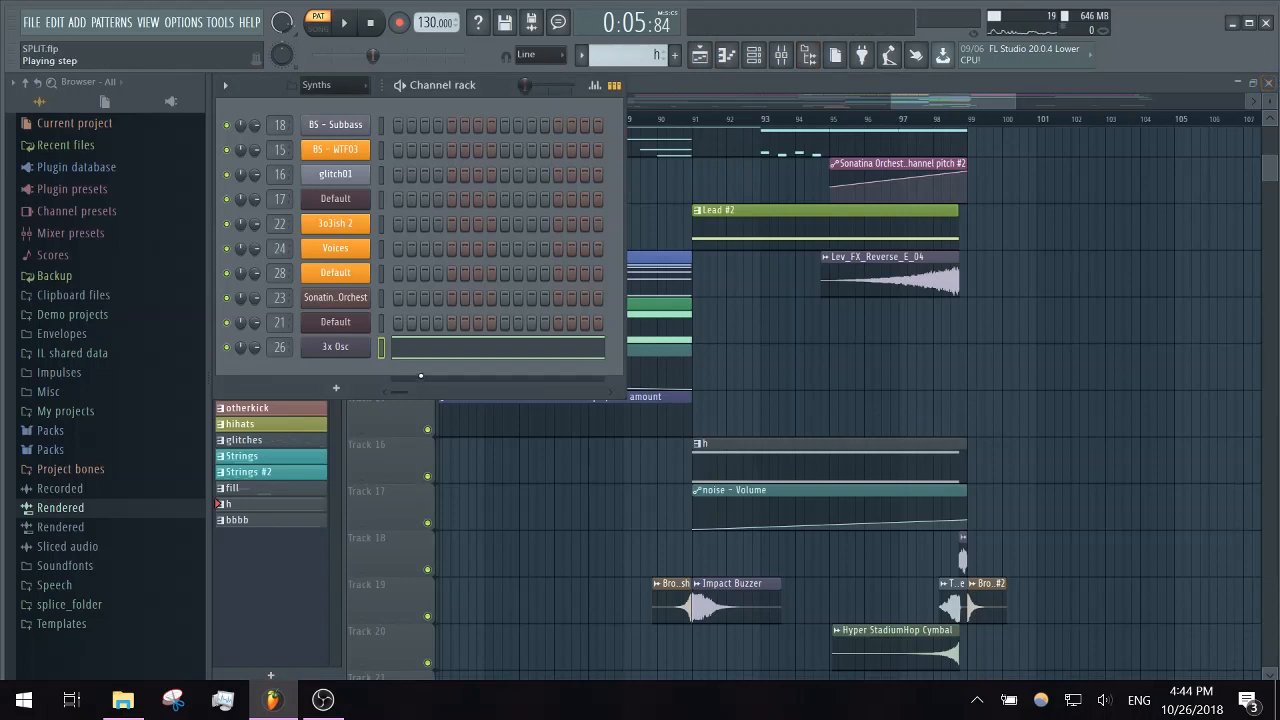
- Review the oscillator settings of the 3x Osc noise channel and audition its sound
left_click(341, 347)
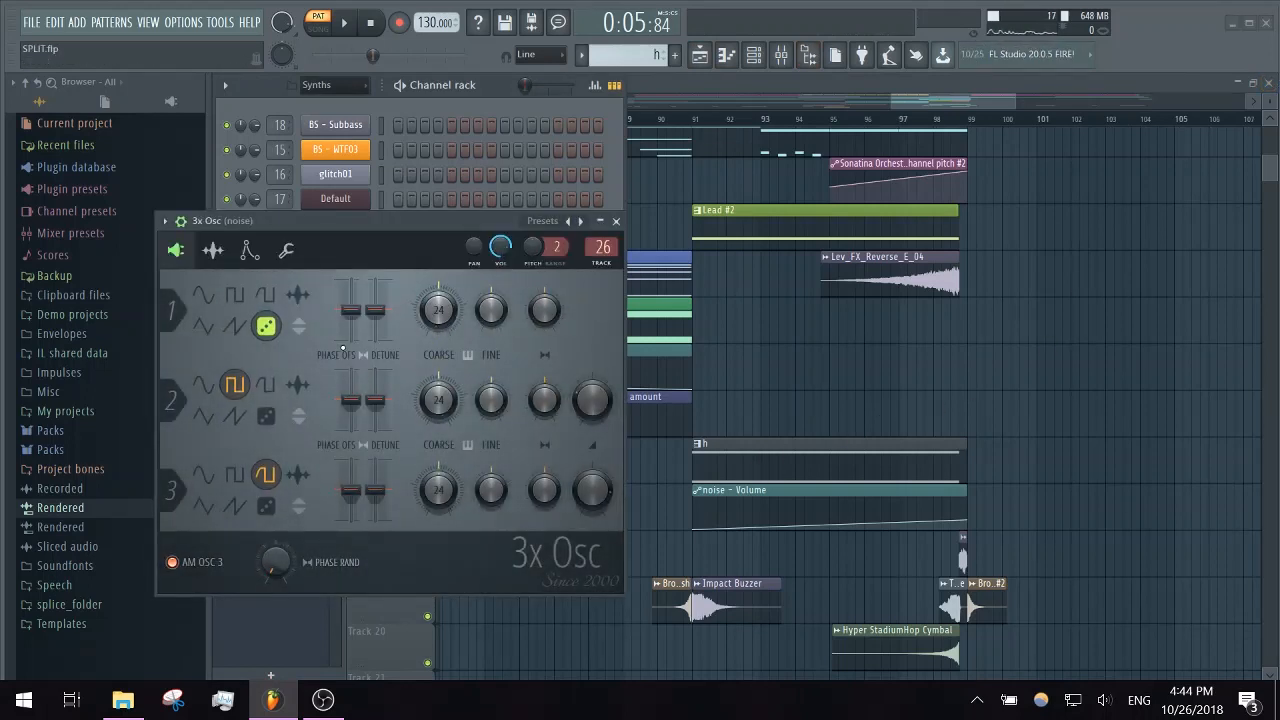
key("e")
key("e")
left_click(616, 221)
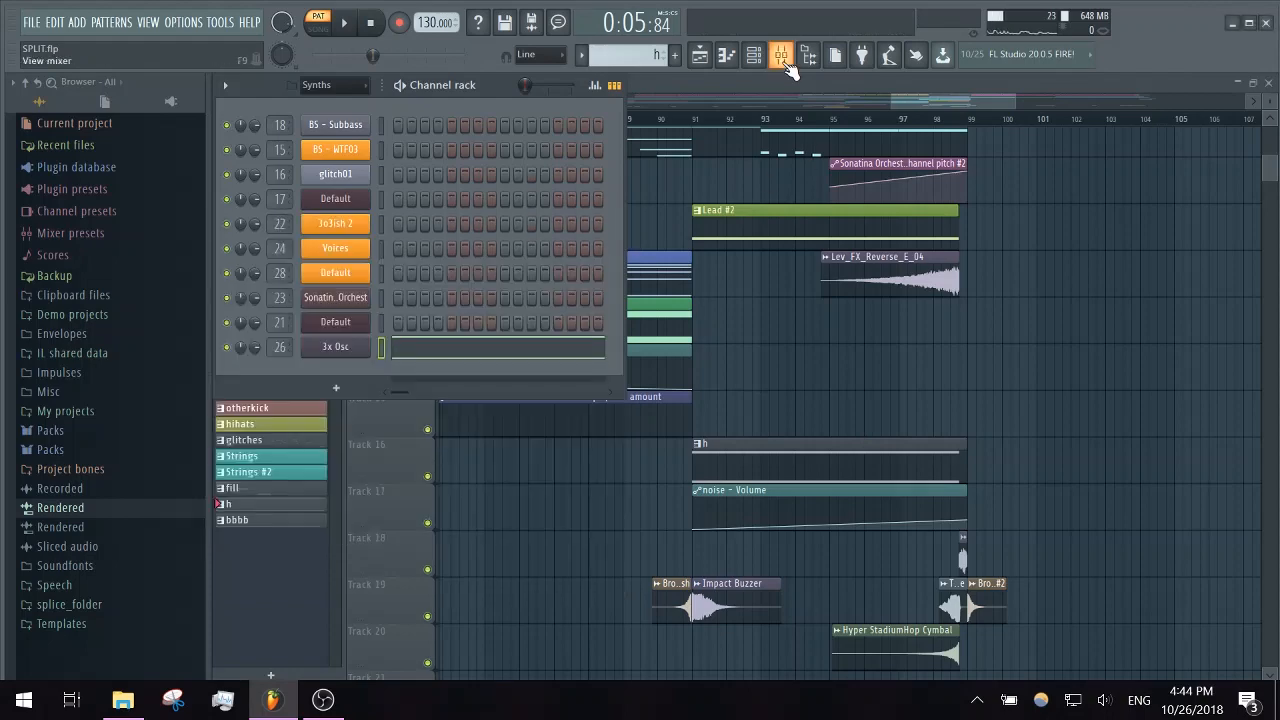
- Inspect the Phazor settings on the noise mixer insert, and return to the playlist
left_click(781, 55)
left_click(1162, 288)
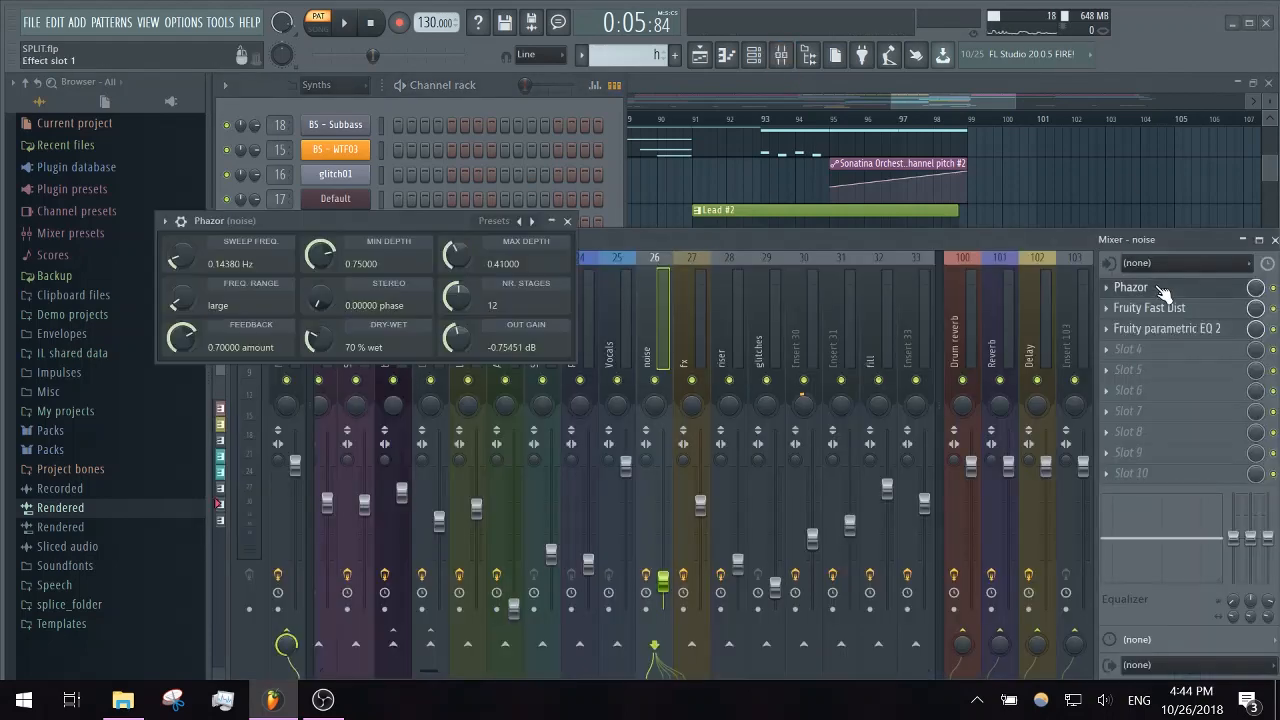
left_click(567, 221)
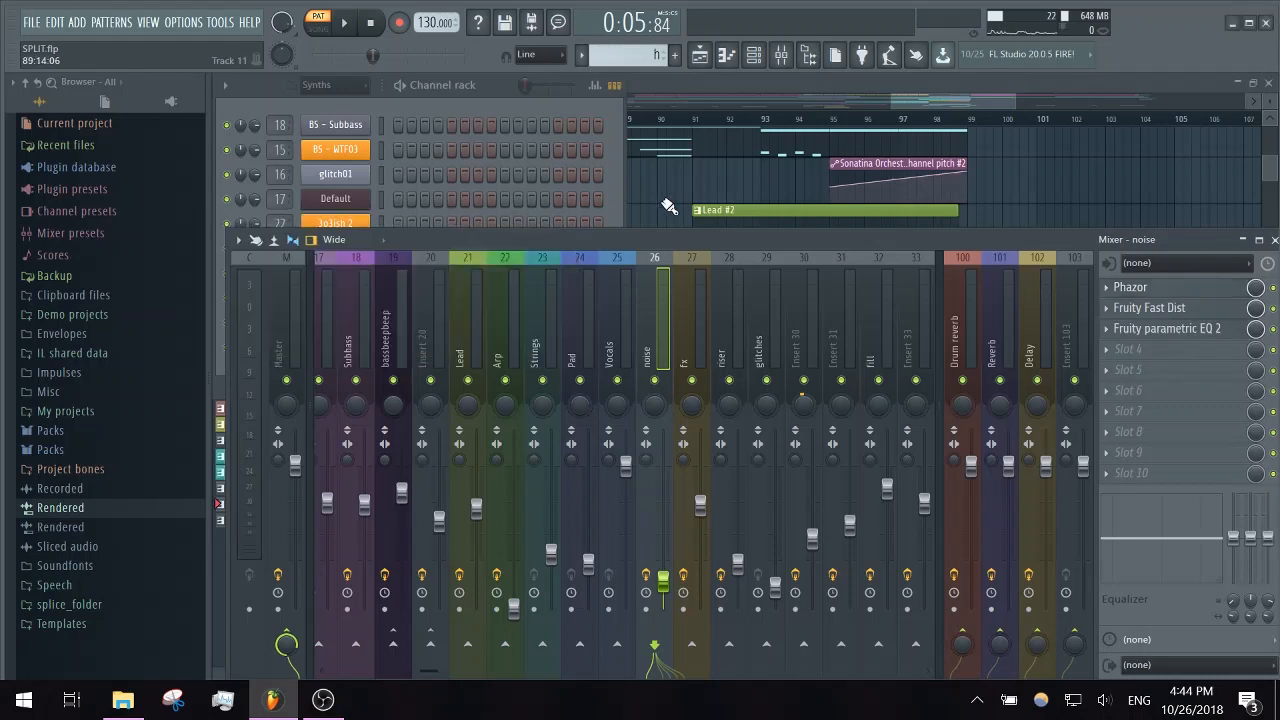
right_click(981, 176)
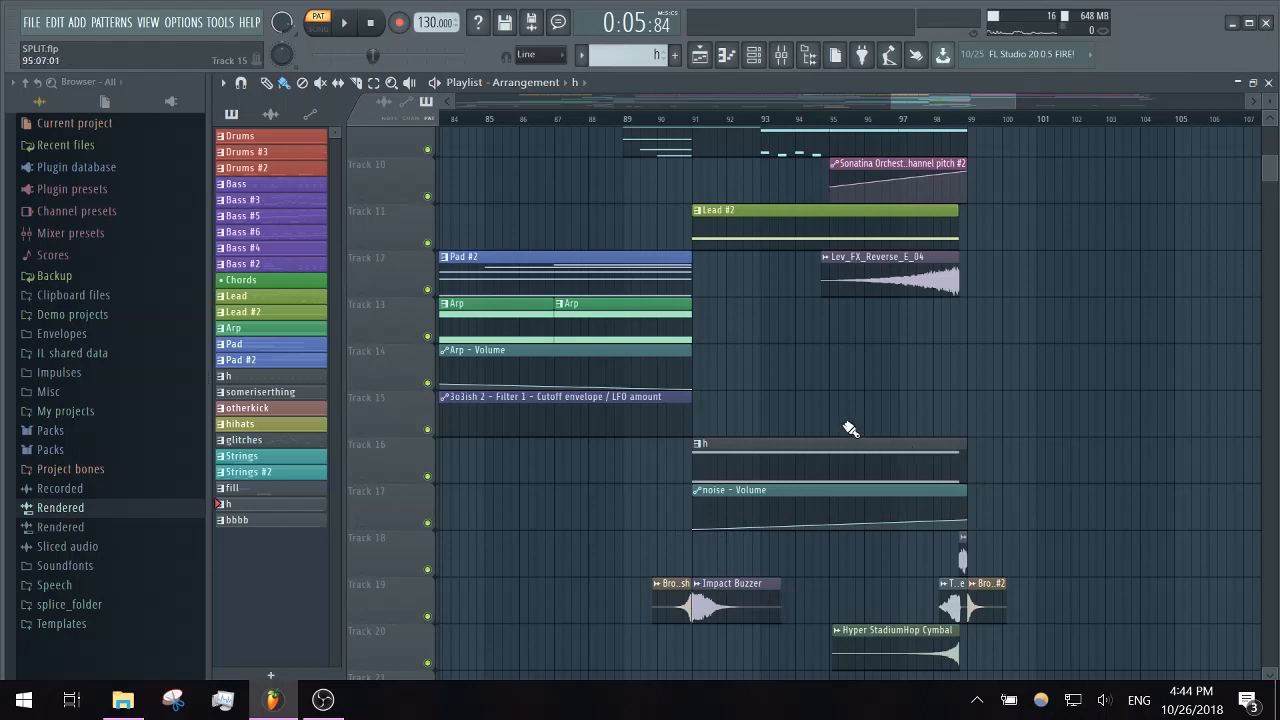
- Play the song's ending from bar 131, where the Cheap_Hit and boom02 clips start
scroll(938, 447, "up", 4)
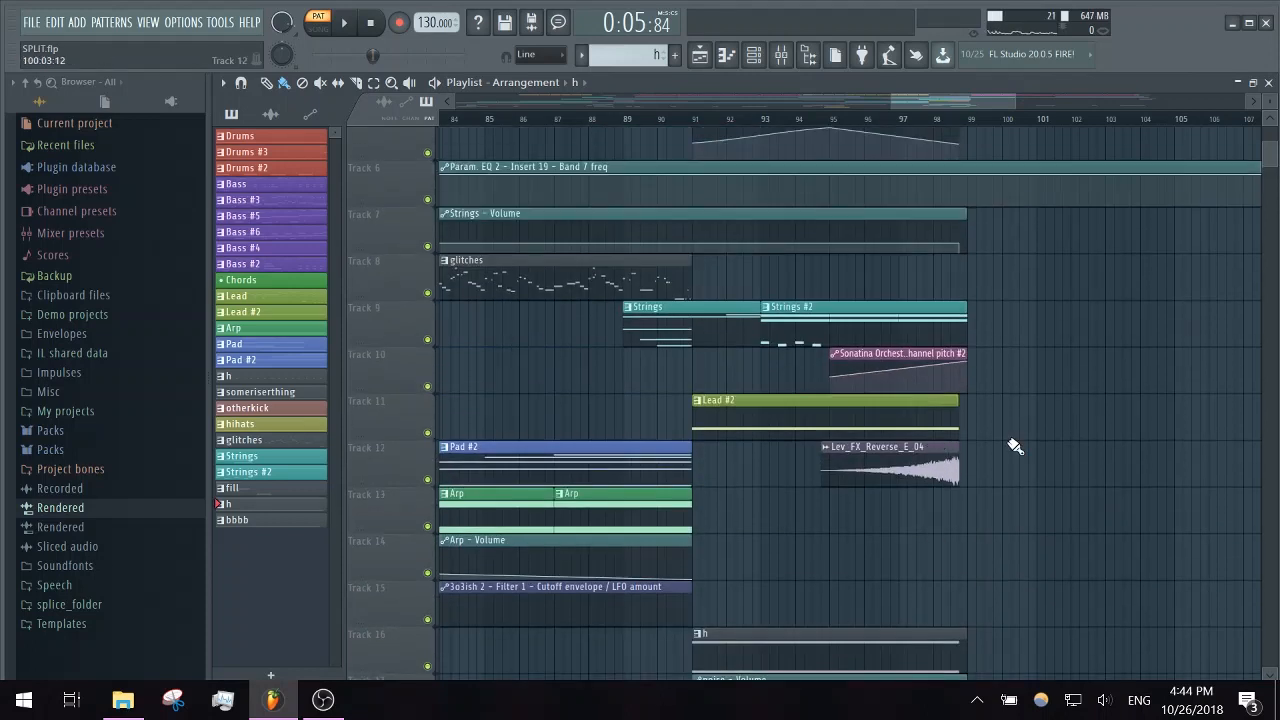
scroll(1007, 523, "up", 4)
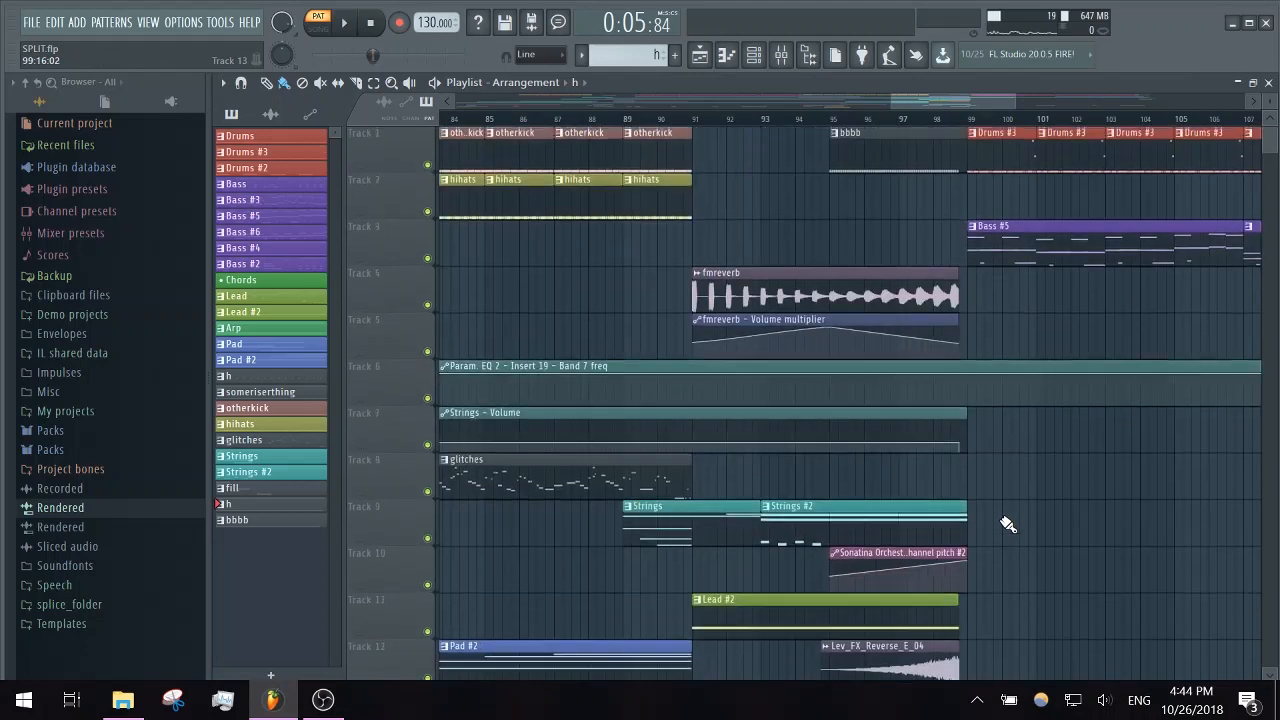
scroll(1007, 523, "down", 9)
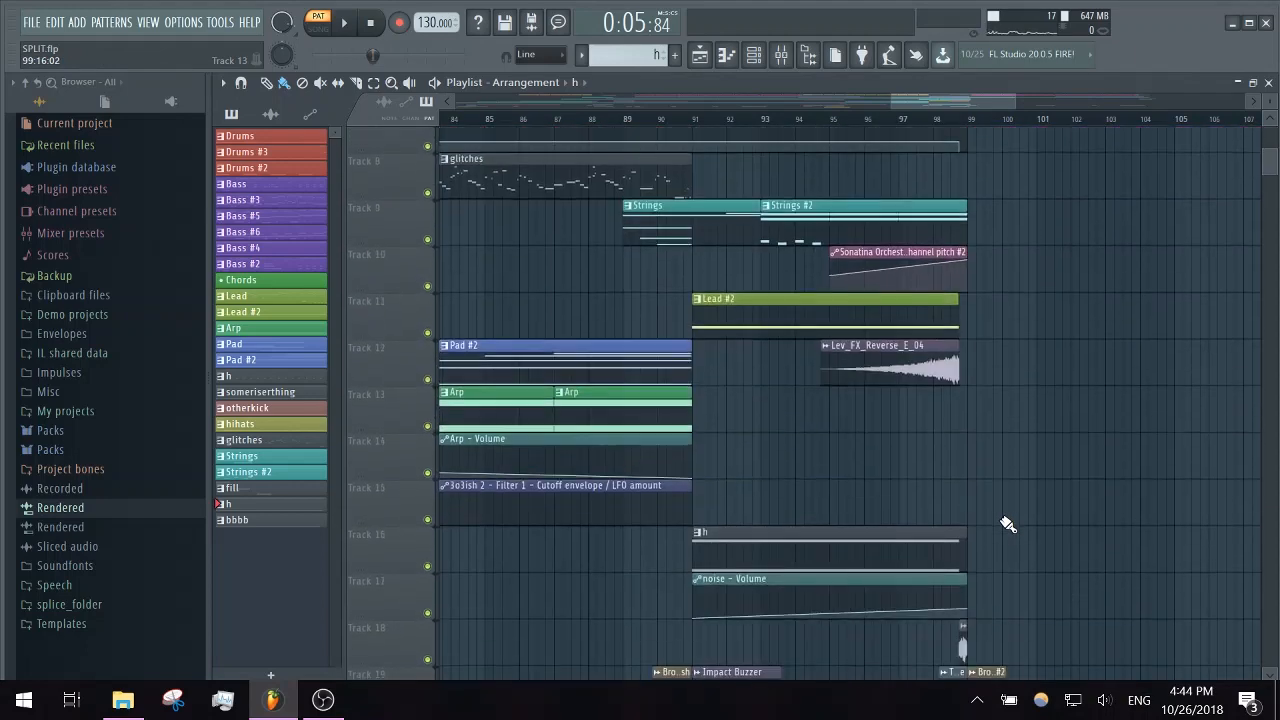
scroll(1007, 523, "up", 9)
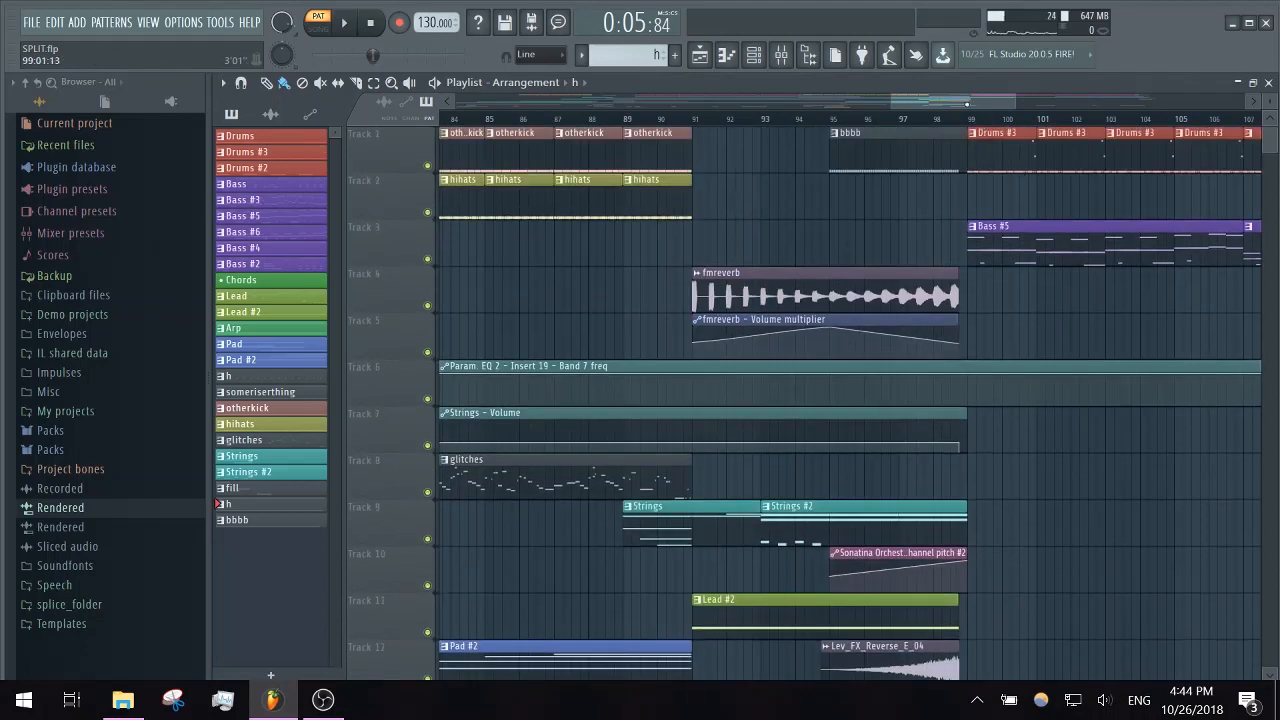
left_click_drag(974, 103, 1062, 104)
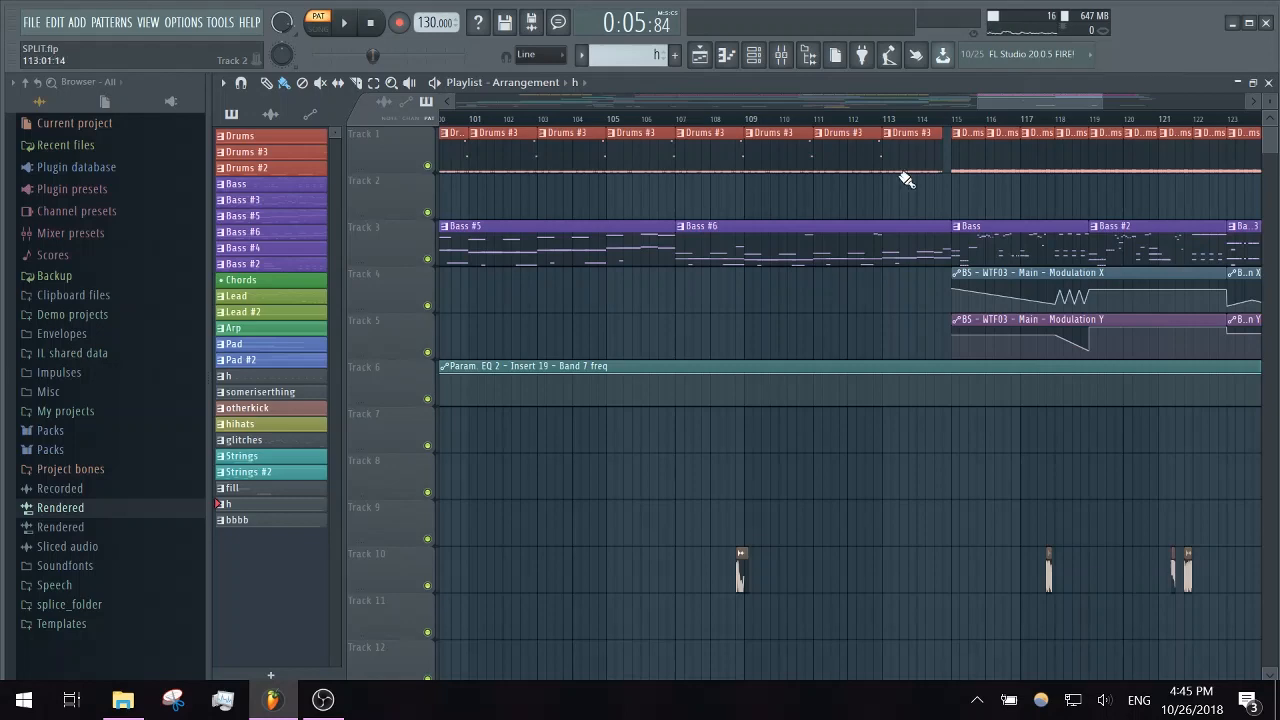
left_click_drag(1036, 104, 1124, 106)
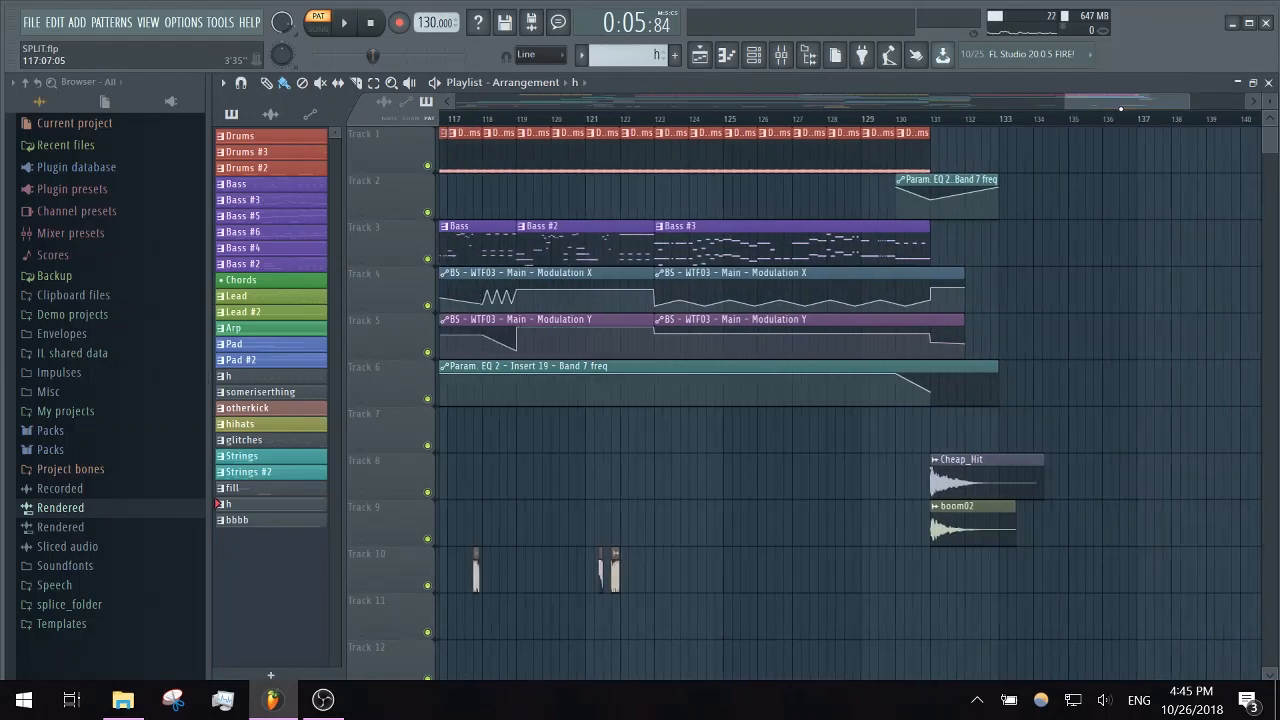
left_click(940, 130)
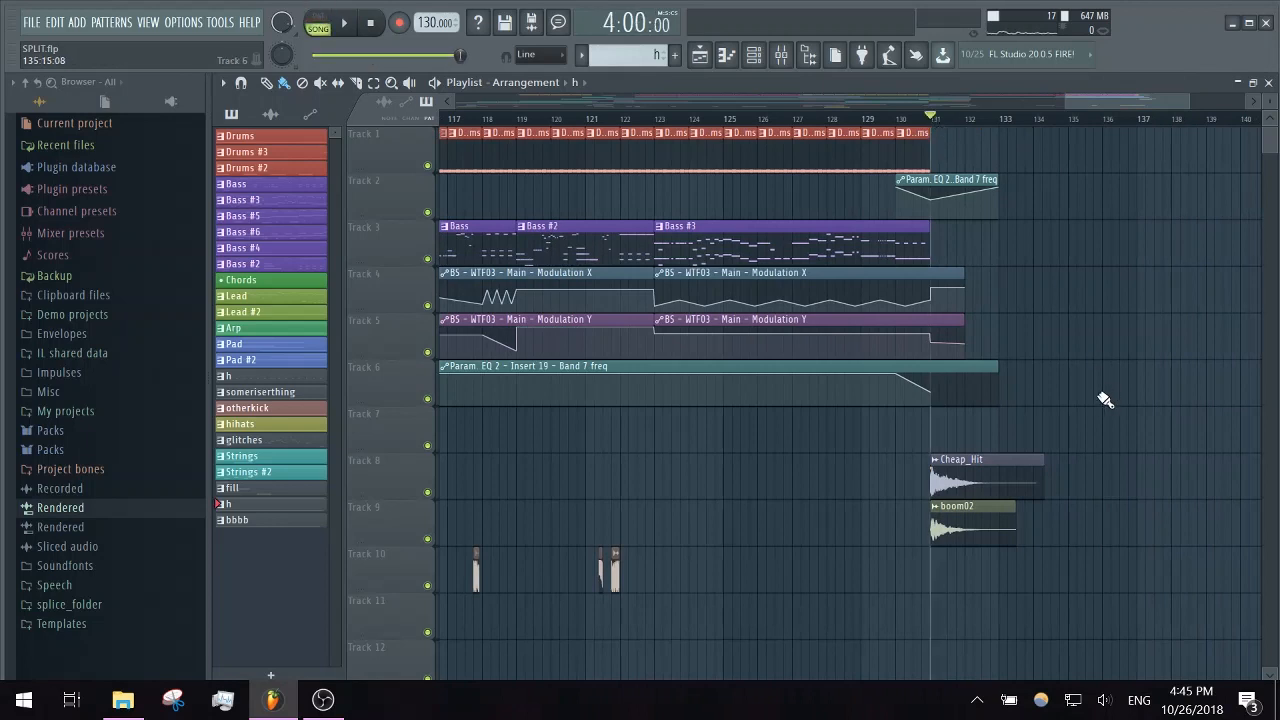
key("space")
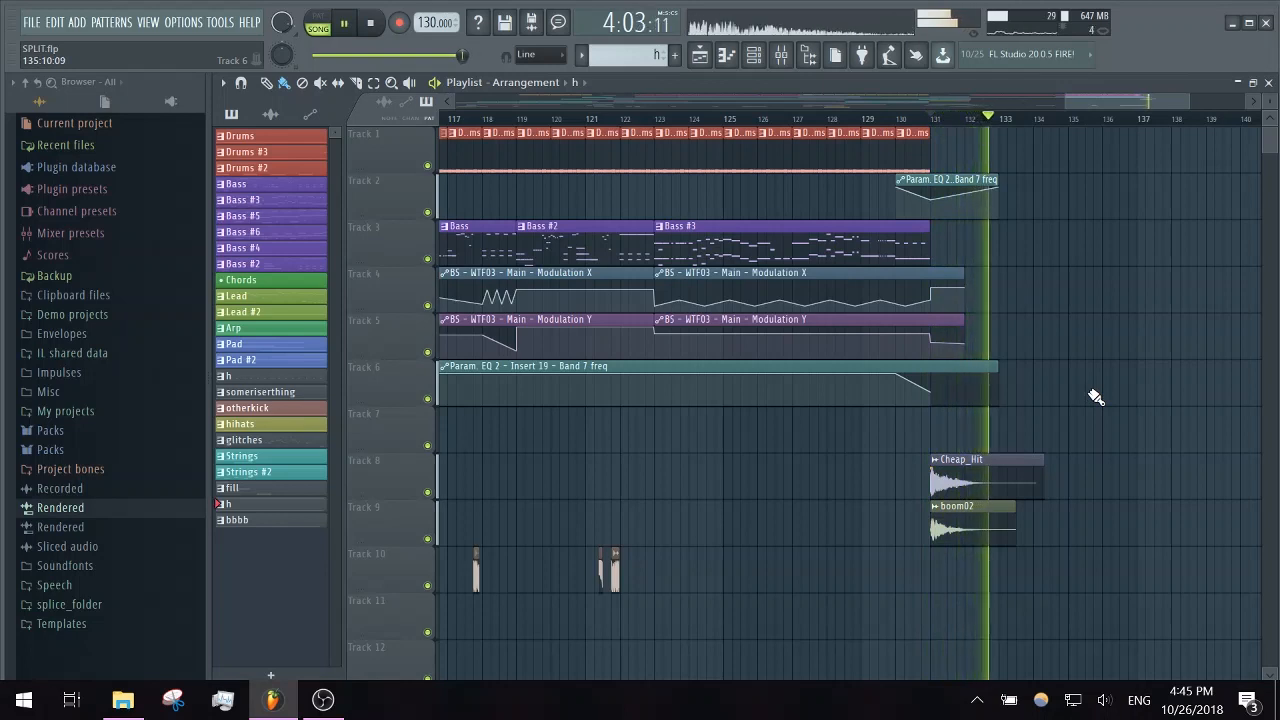
key("space")
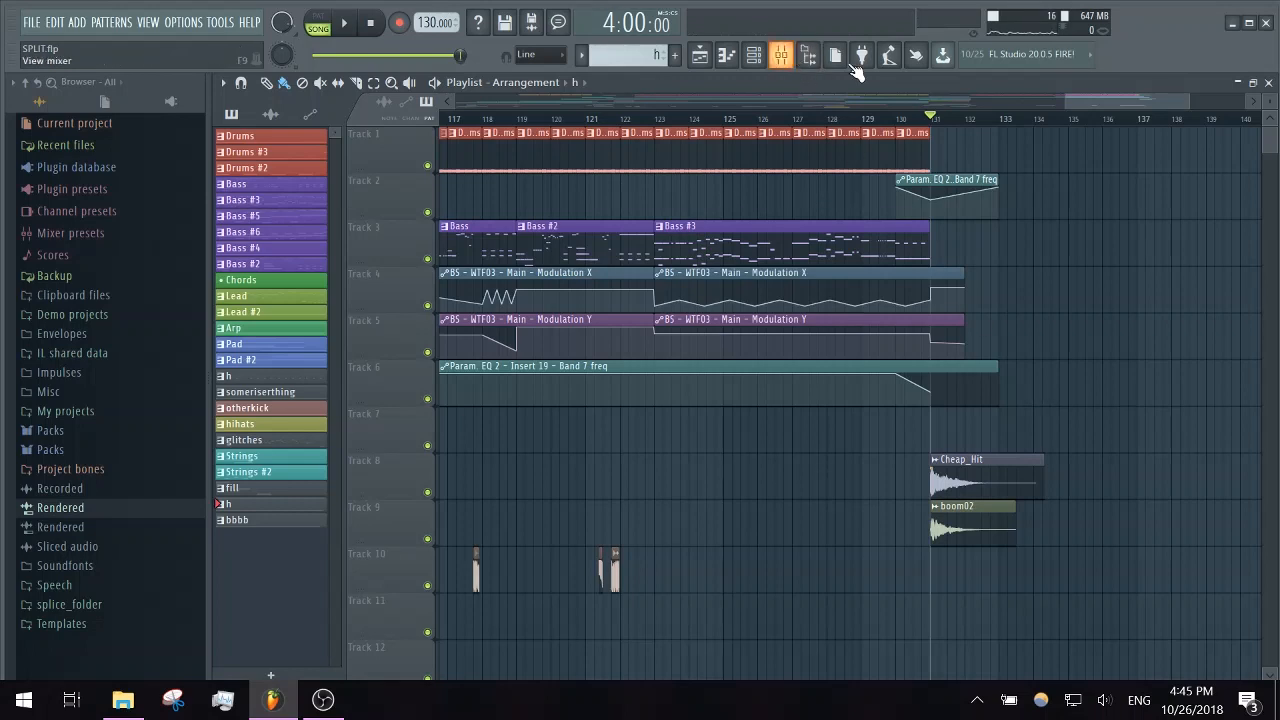
- Select mixer Insert 20 and look at its Parallel Distortion effect and the neighbouring Lead insert
left_click(787, 55)
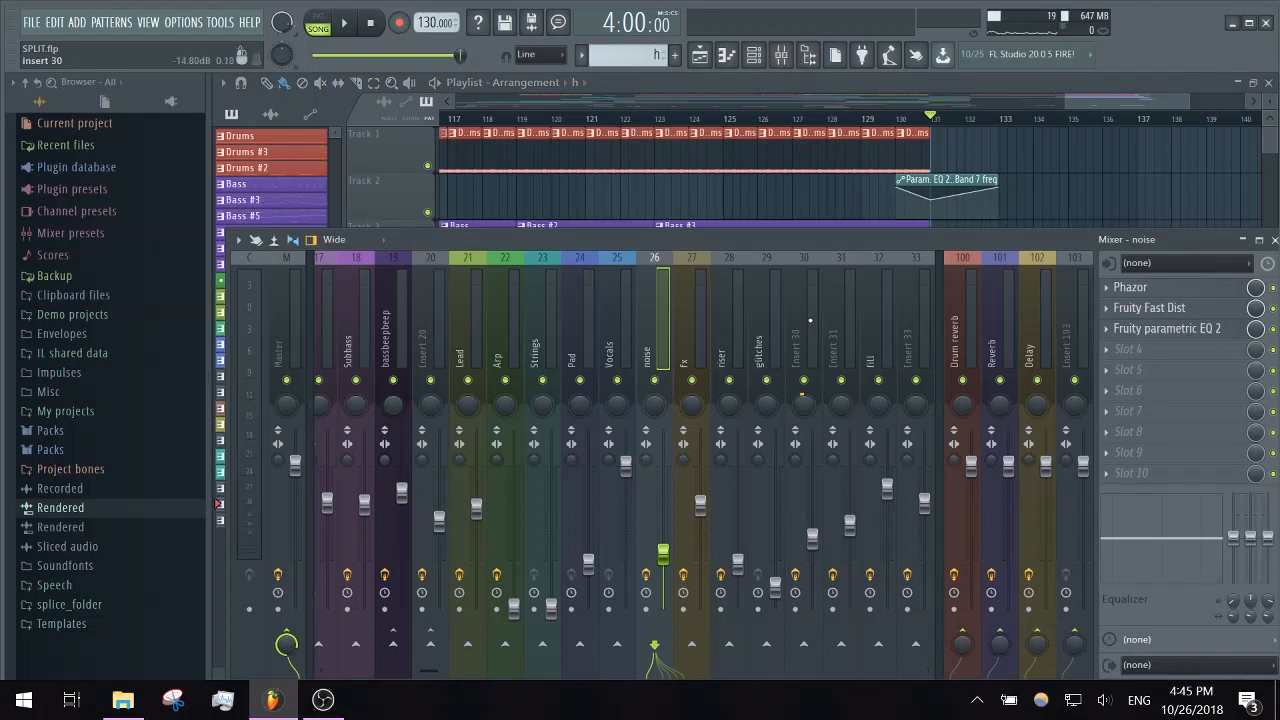
left_click(427, 307)
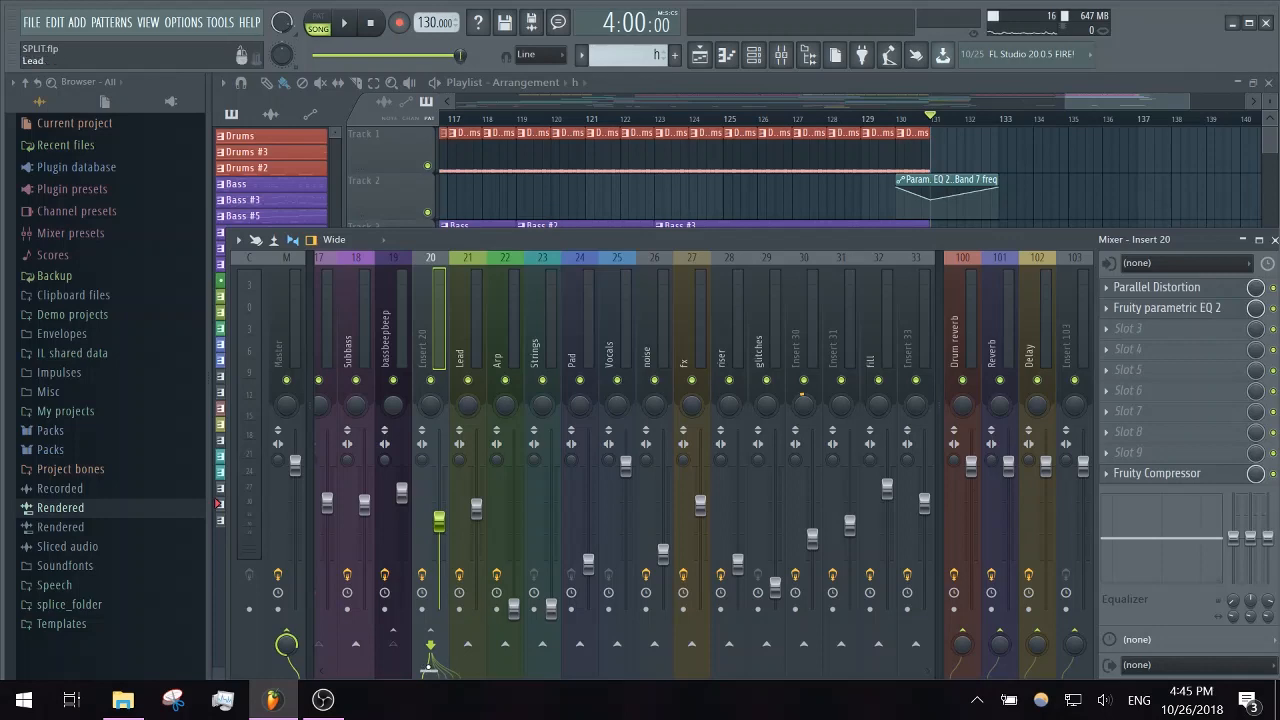
mouse_move(428, 667)
left_mouse_down()
mouse_move(341, 659)
mouse_move(451, 648)
mouse_move(410, 667)
left_mouse_up()
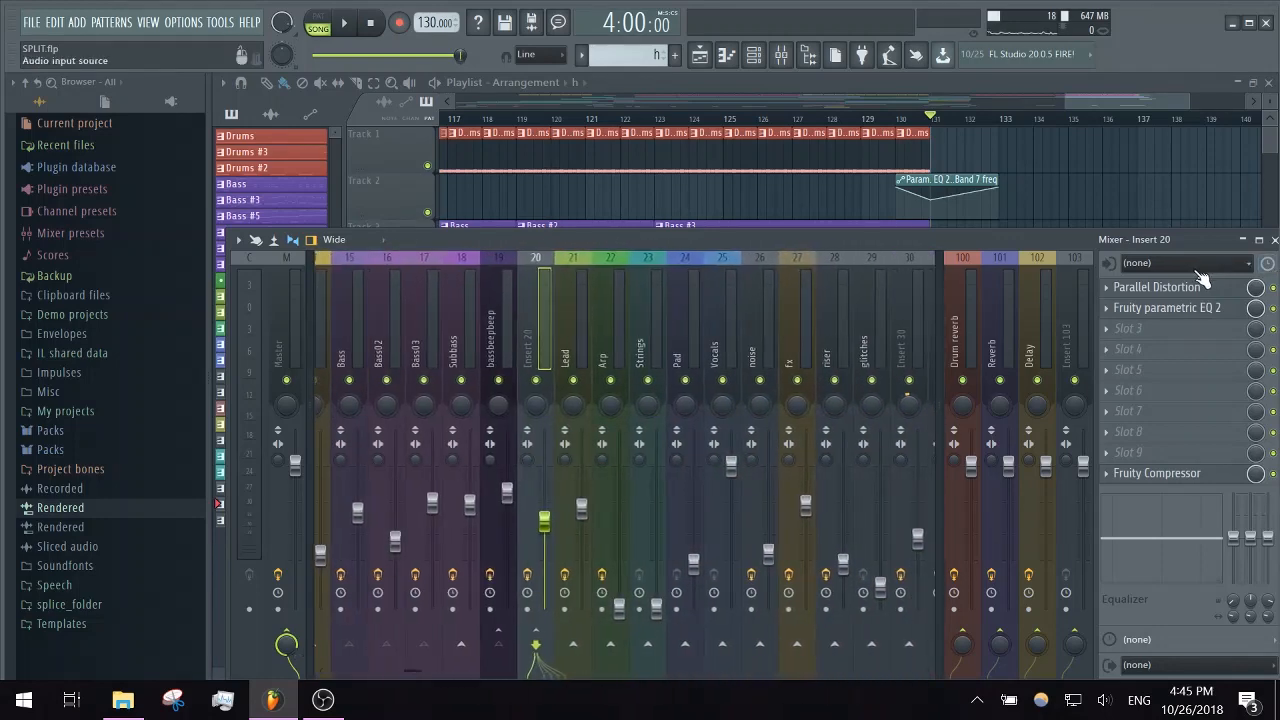
left_click(1160, 287)
left_click(548, 125)
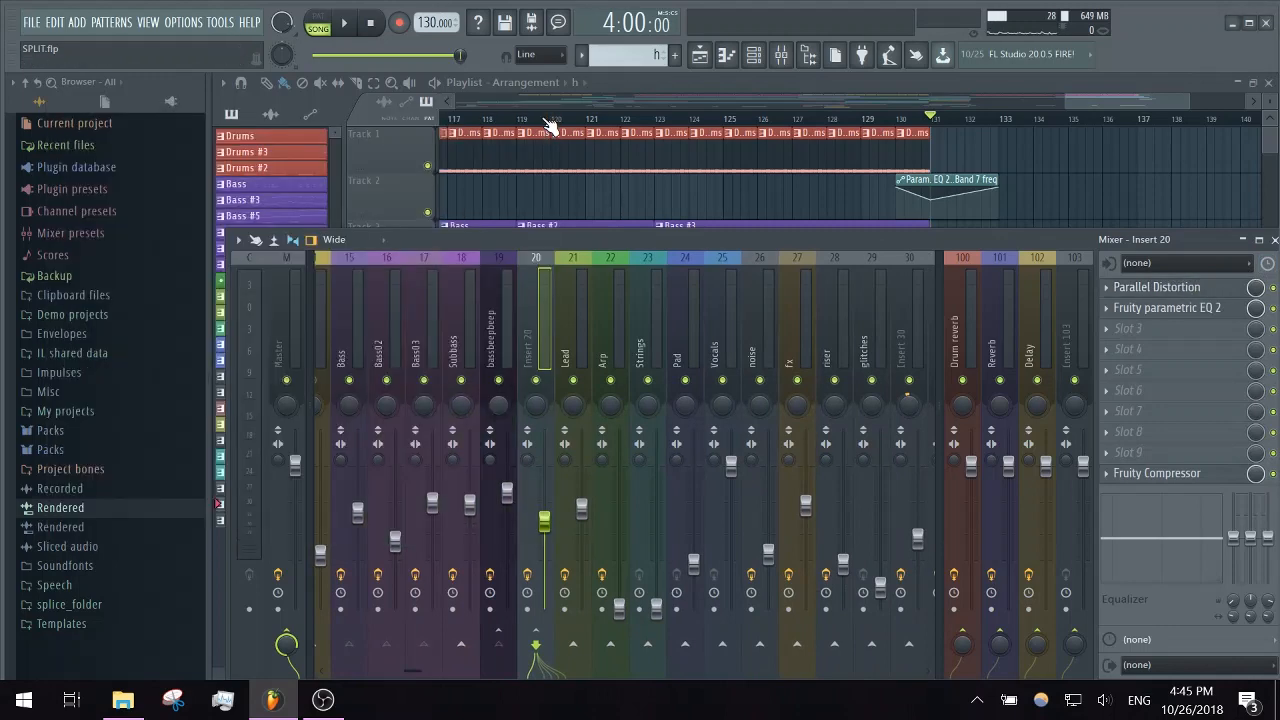
left_click(572, 303)
left_click(536, 320)
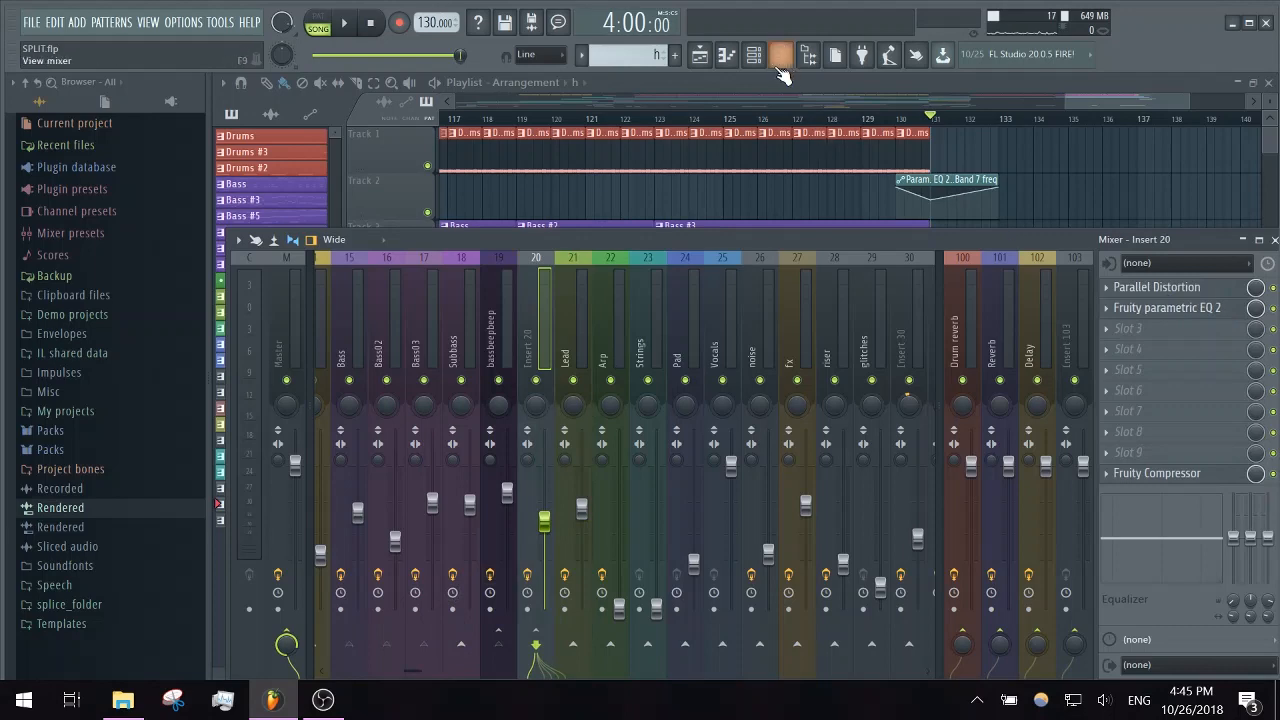
- Play the Bass #3 section from about bar 124 with the mixer showing Insert 20
left_click(693, 121)
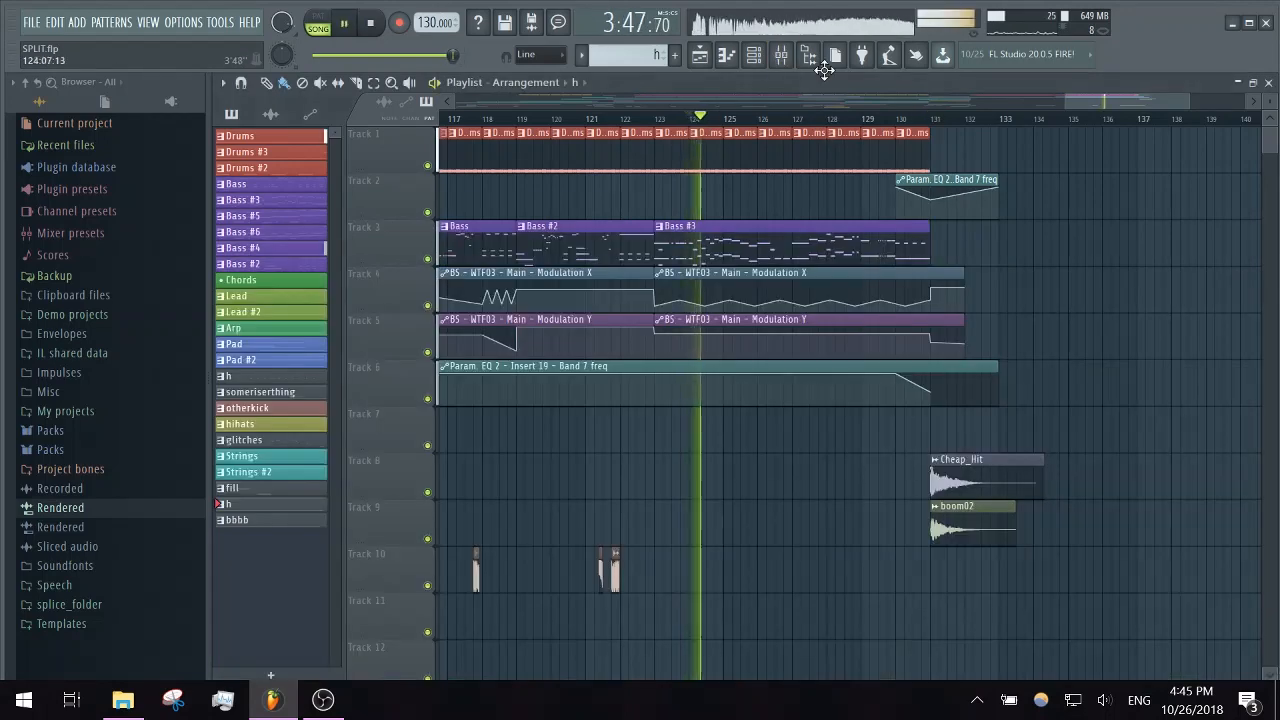
left_click(781, 57)
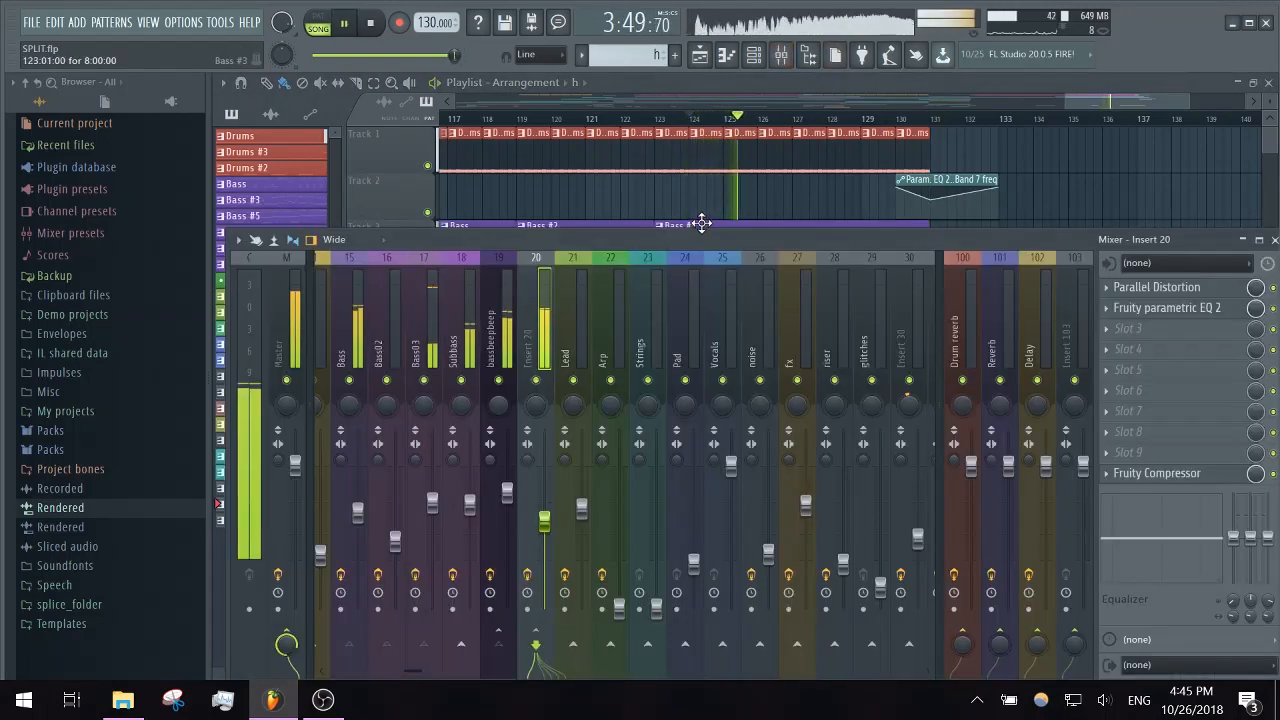
key("space")
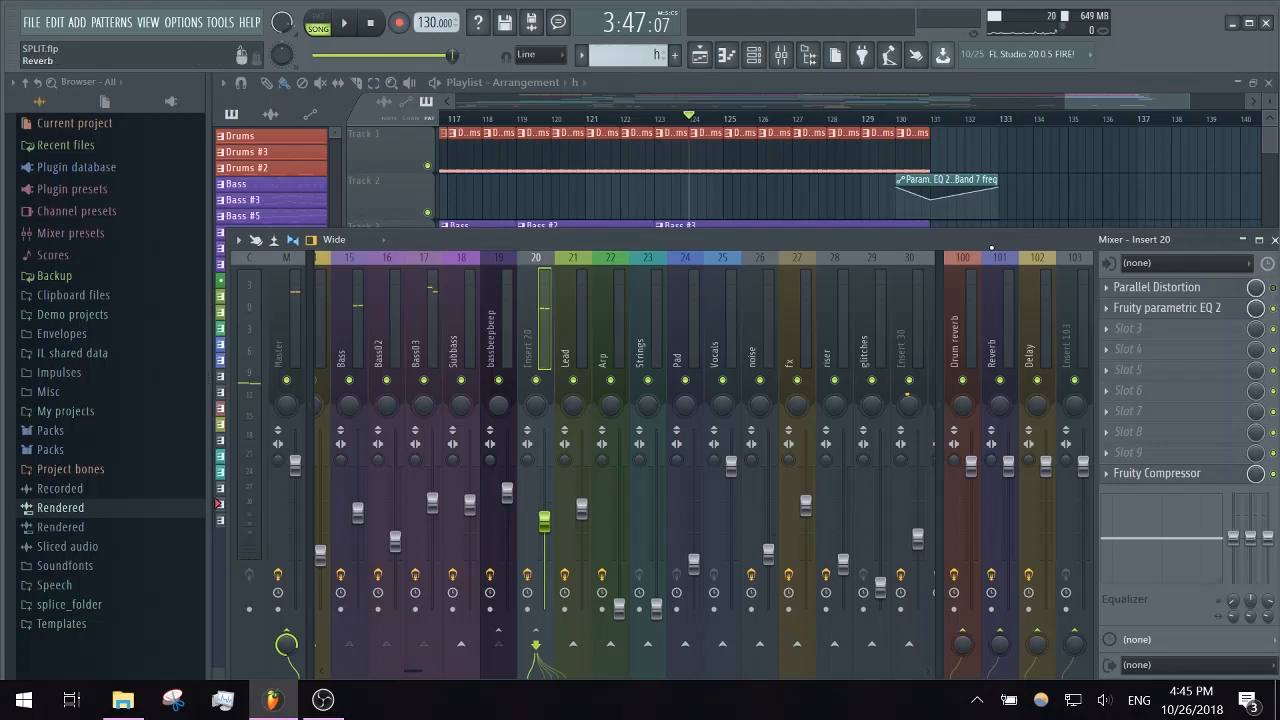
key("space")
key("space")
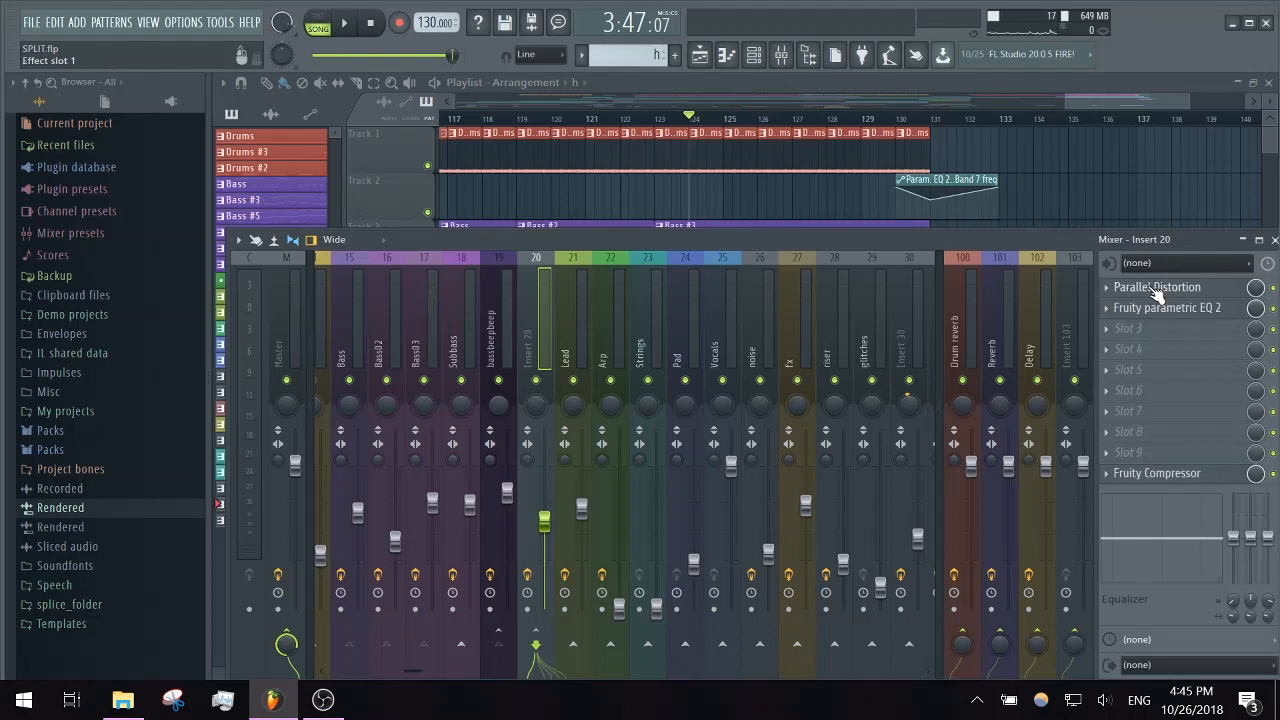
- Inspect the CamelCrusher and Fruity Parametric EQ 2 inside Insert 20's Parallel Distortion patch
left_click(1158, 290)
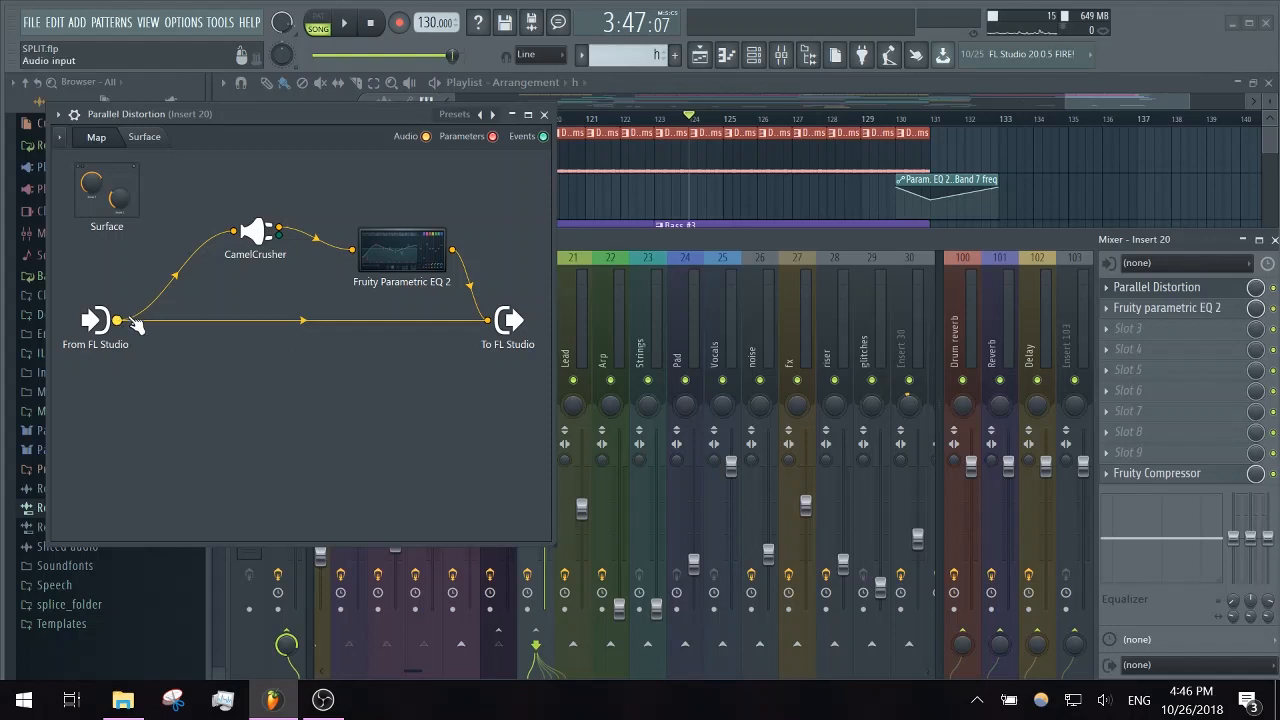
left_click(262, 236)
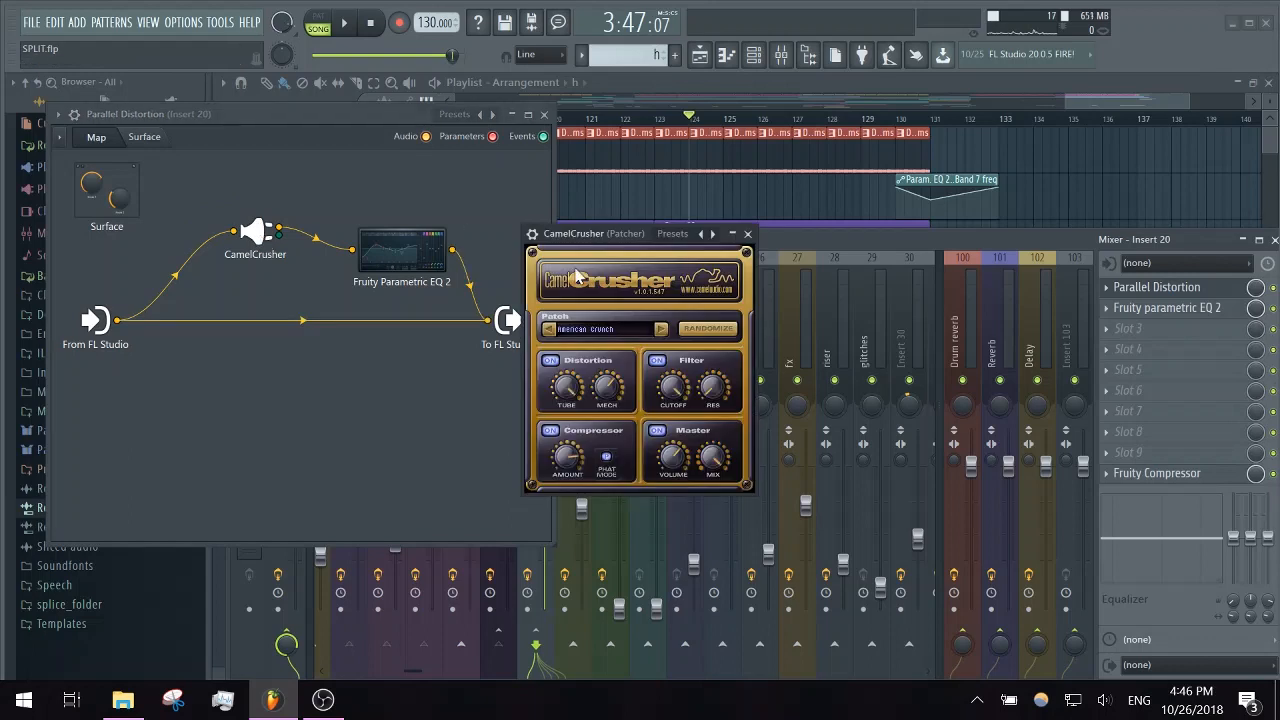
left_click(748, 236)
left_click(410, 250)
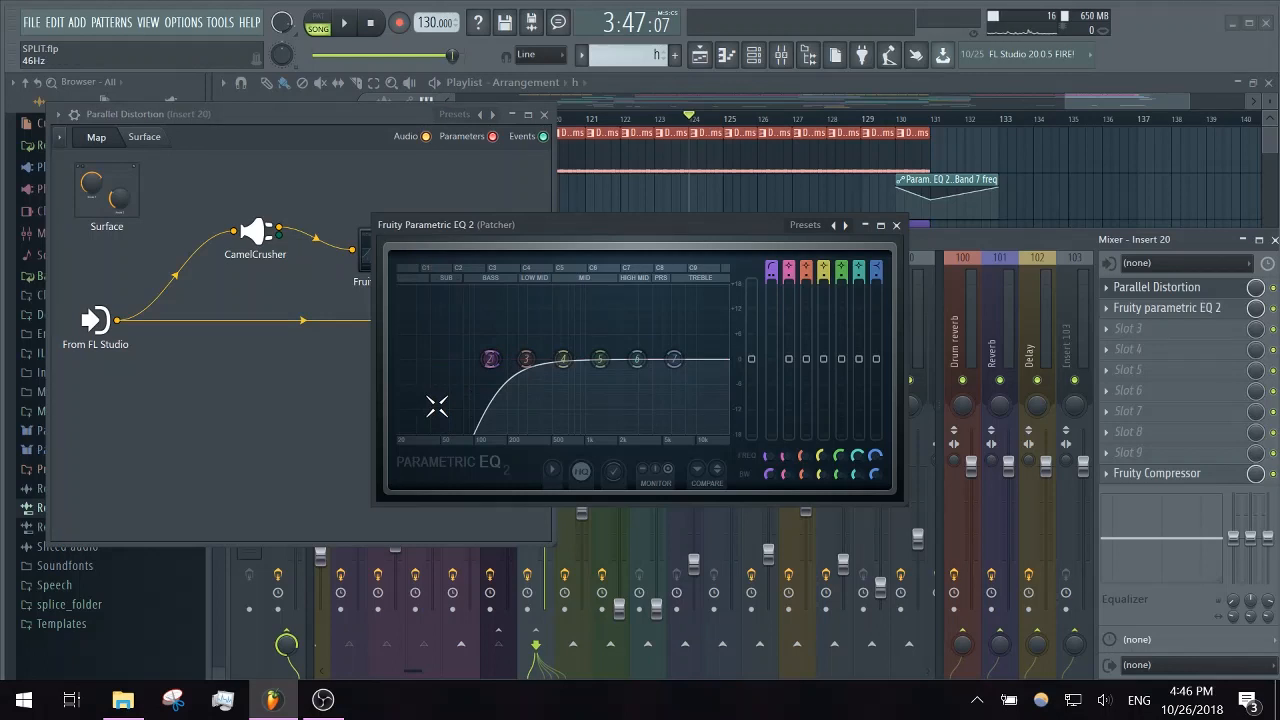
left_click(896, 224)
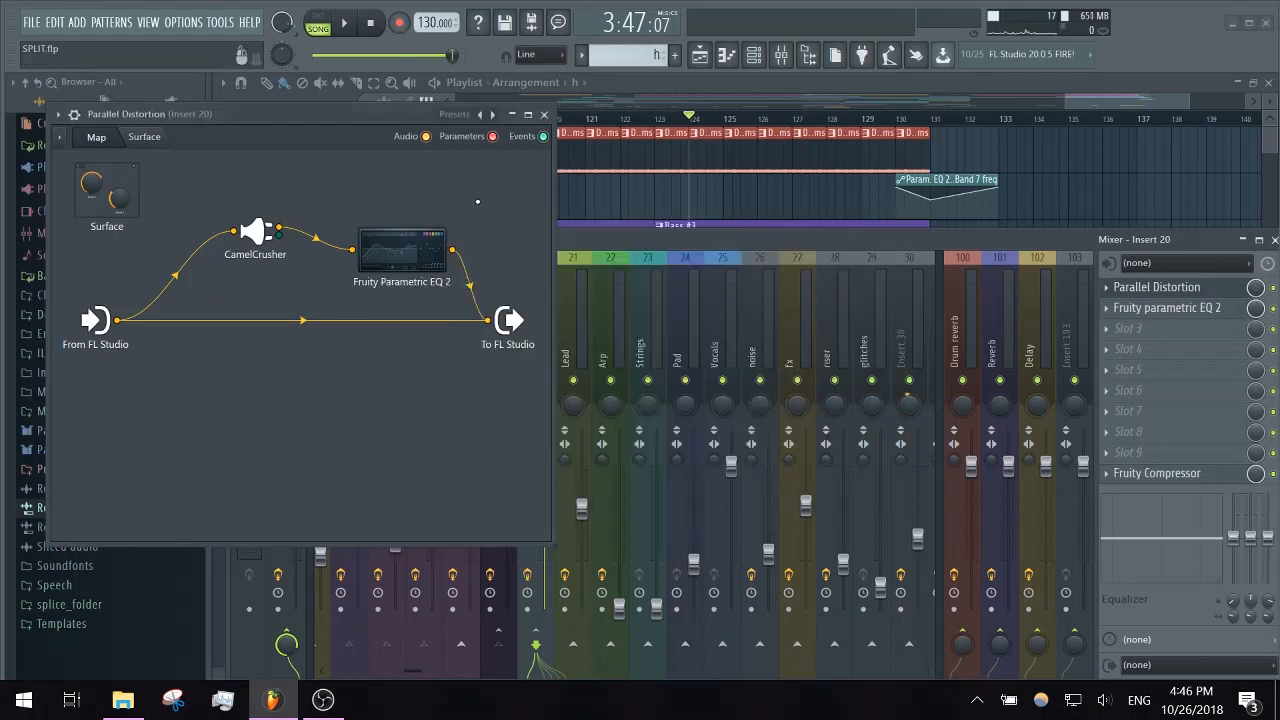
left_click(544, 114)
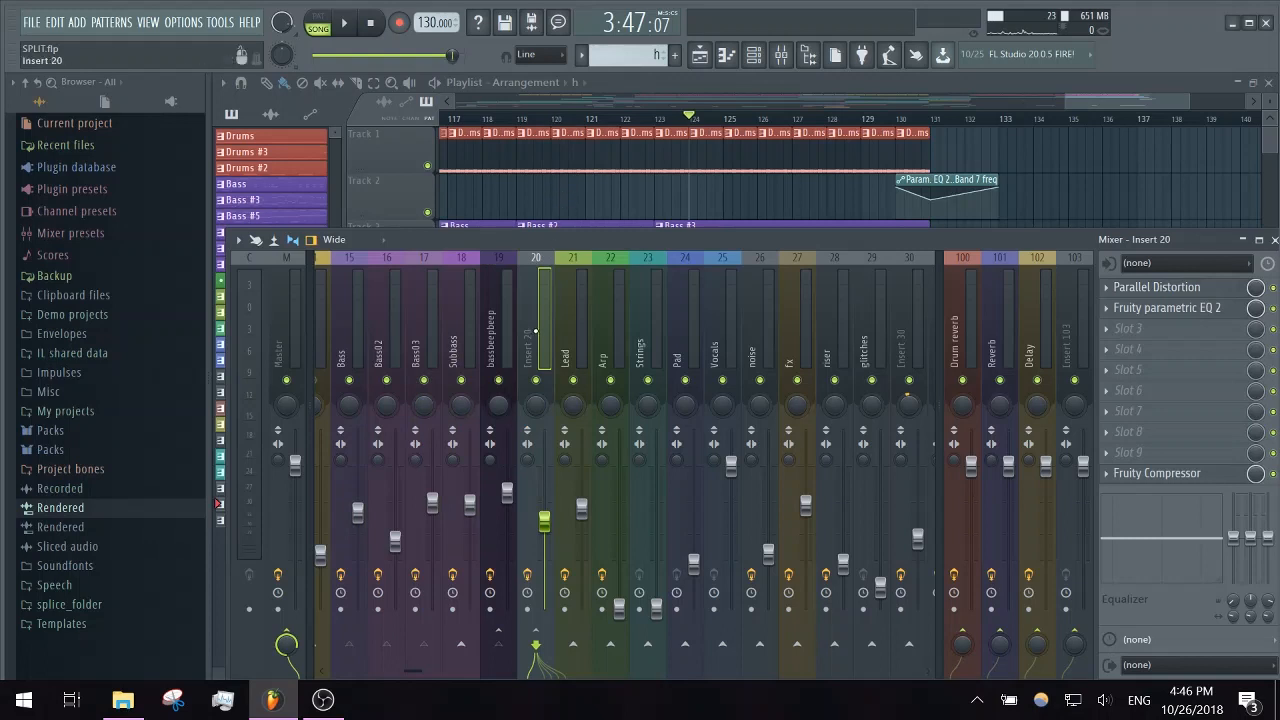
- Check the Lead insert's effects in the mixer, and survey the whole song arrangement in the playlist
left_click(571, 333)
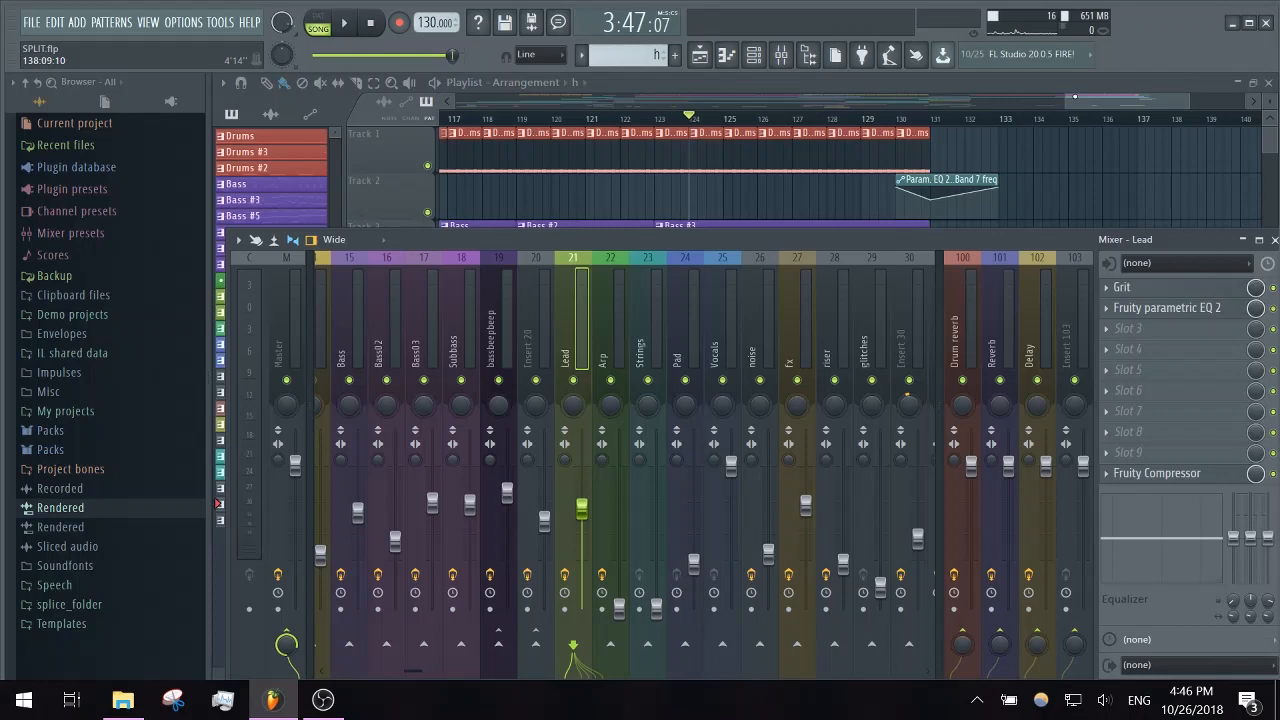
key("F9")
left_click_drag(1062, 99, 456, 99)
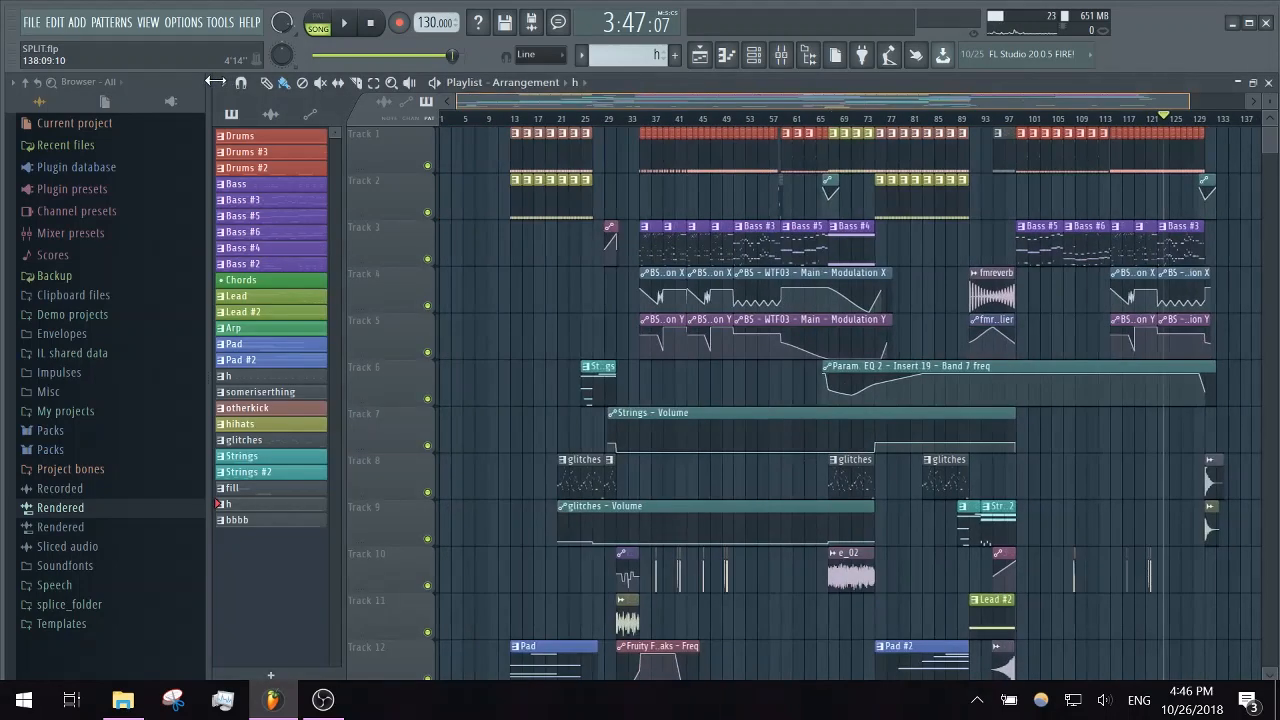
scroll(498, 370, "down", 8)
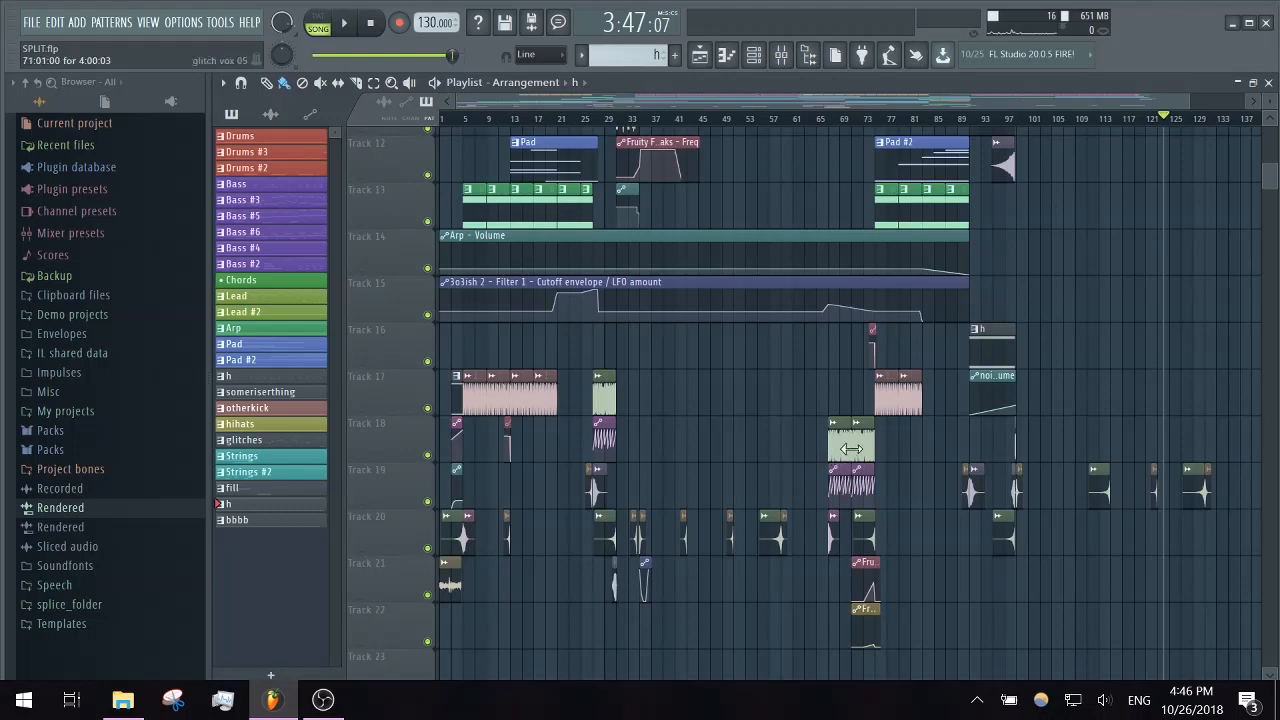
scroll(688, 470, "down", 4)
scroll(708, 437, "up", 5)
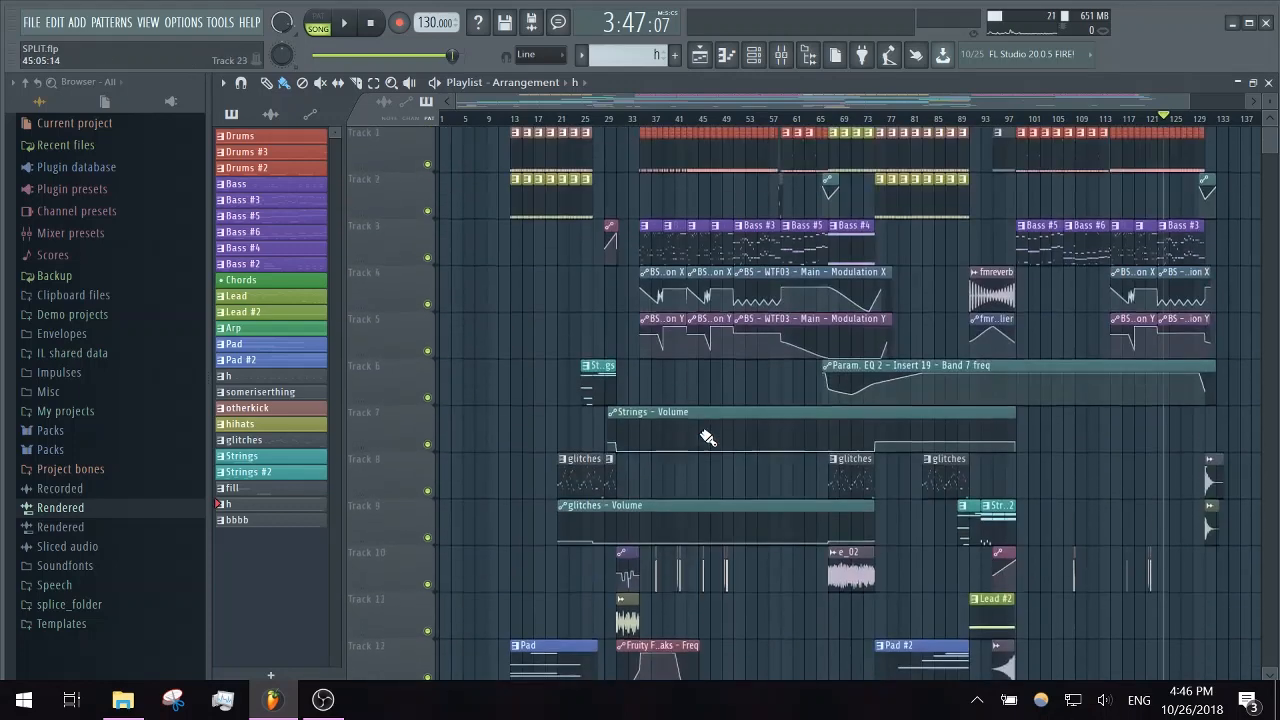